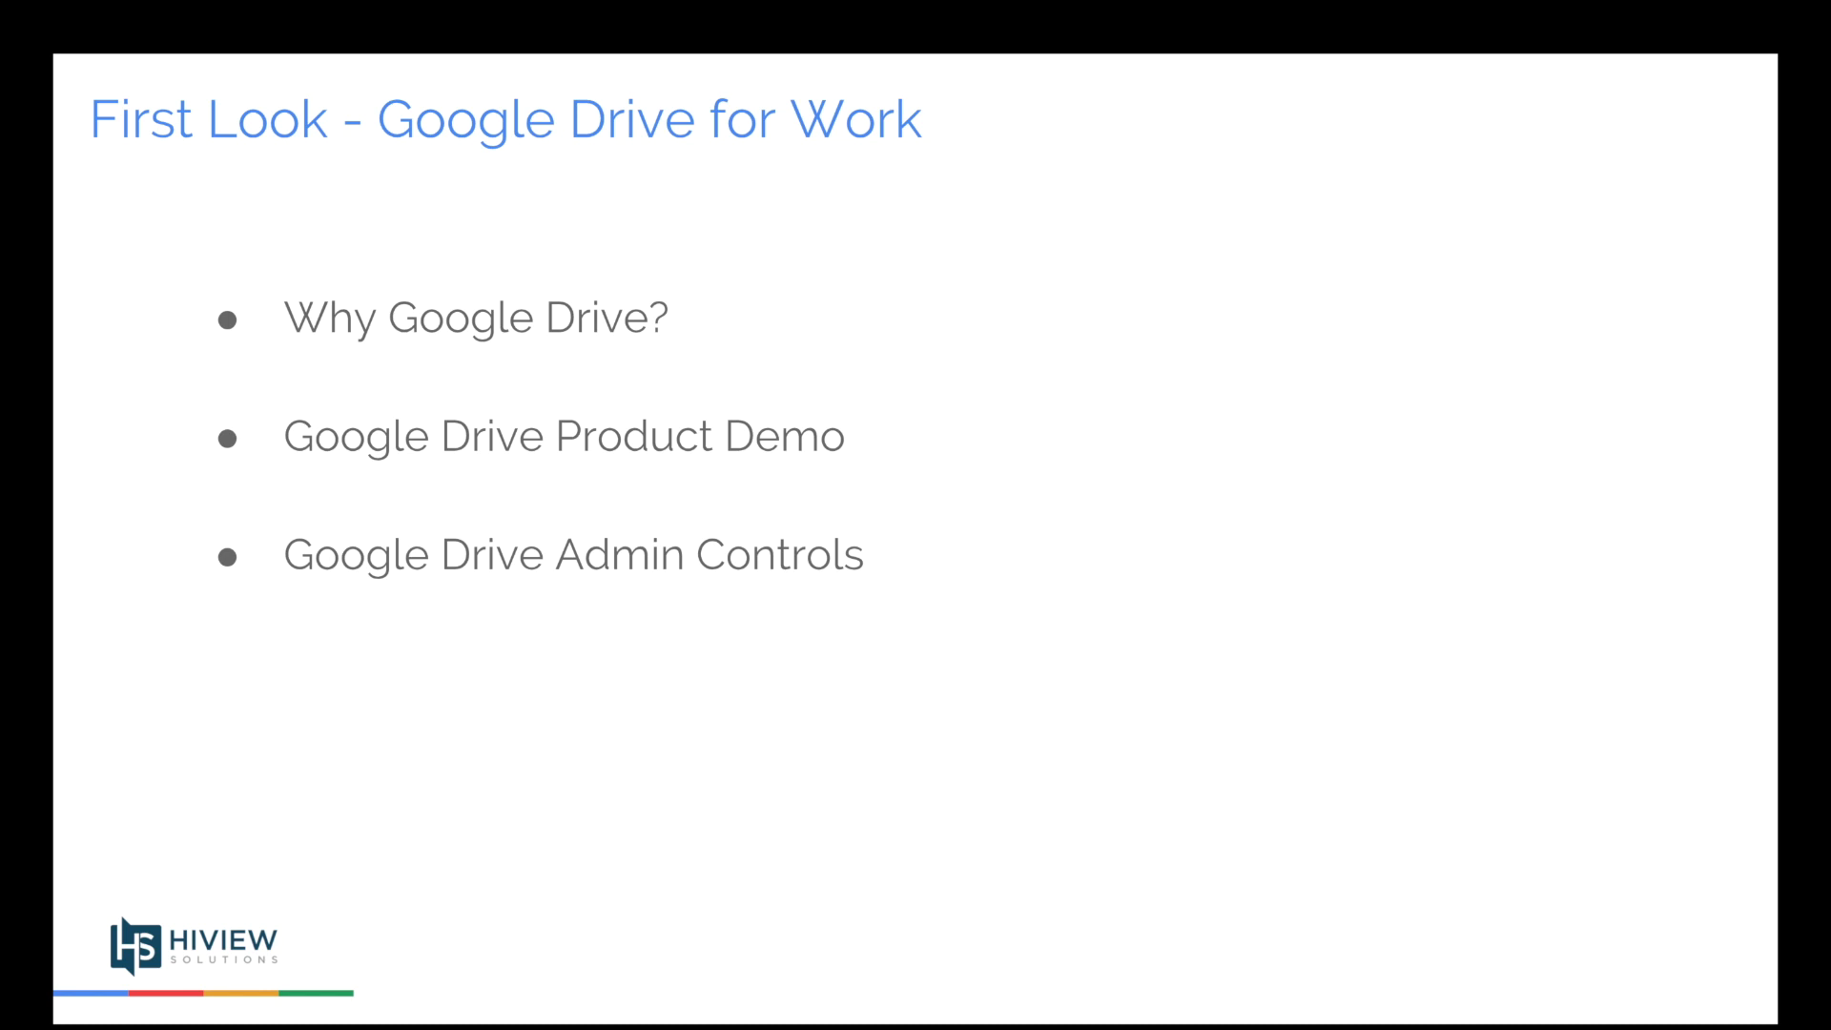
Exit the slideshow, switch to the demo account's Chrome profile and close all tabs open in its window
key("Escape")
left_click(1668, 73)
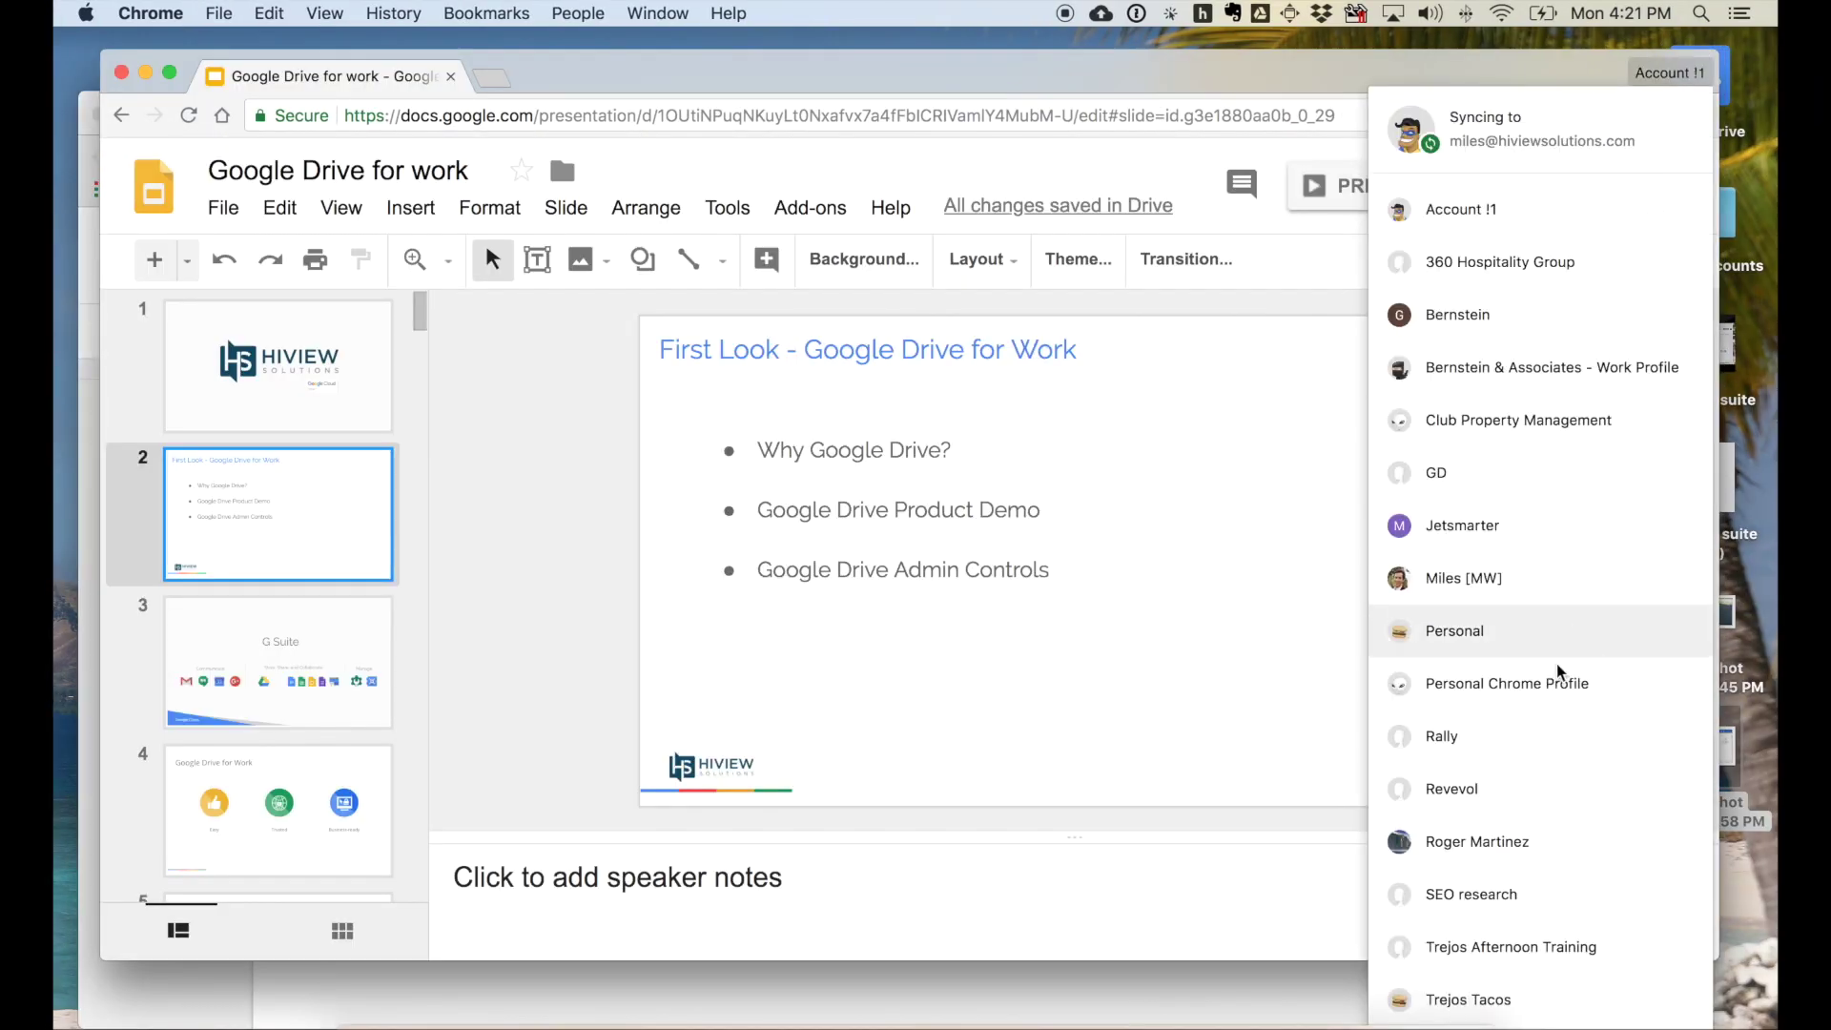
left_click(1487, 841)
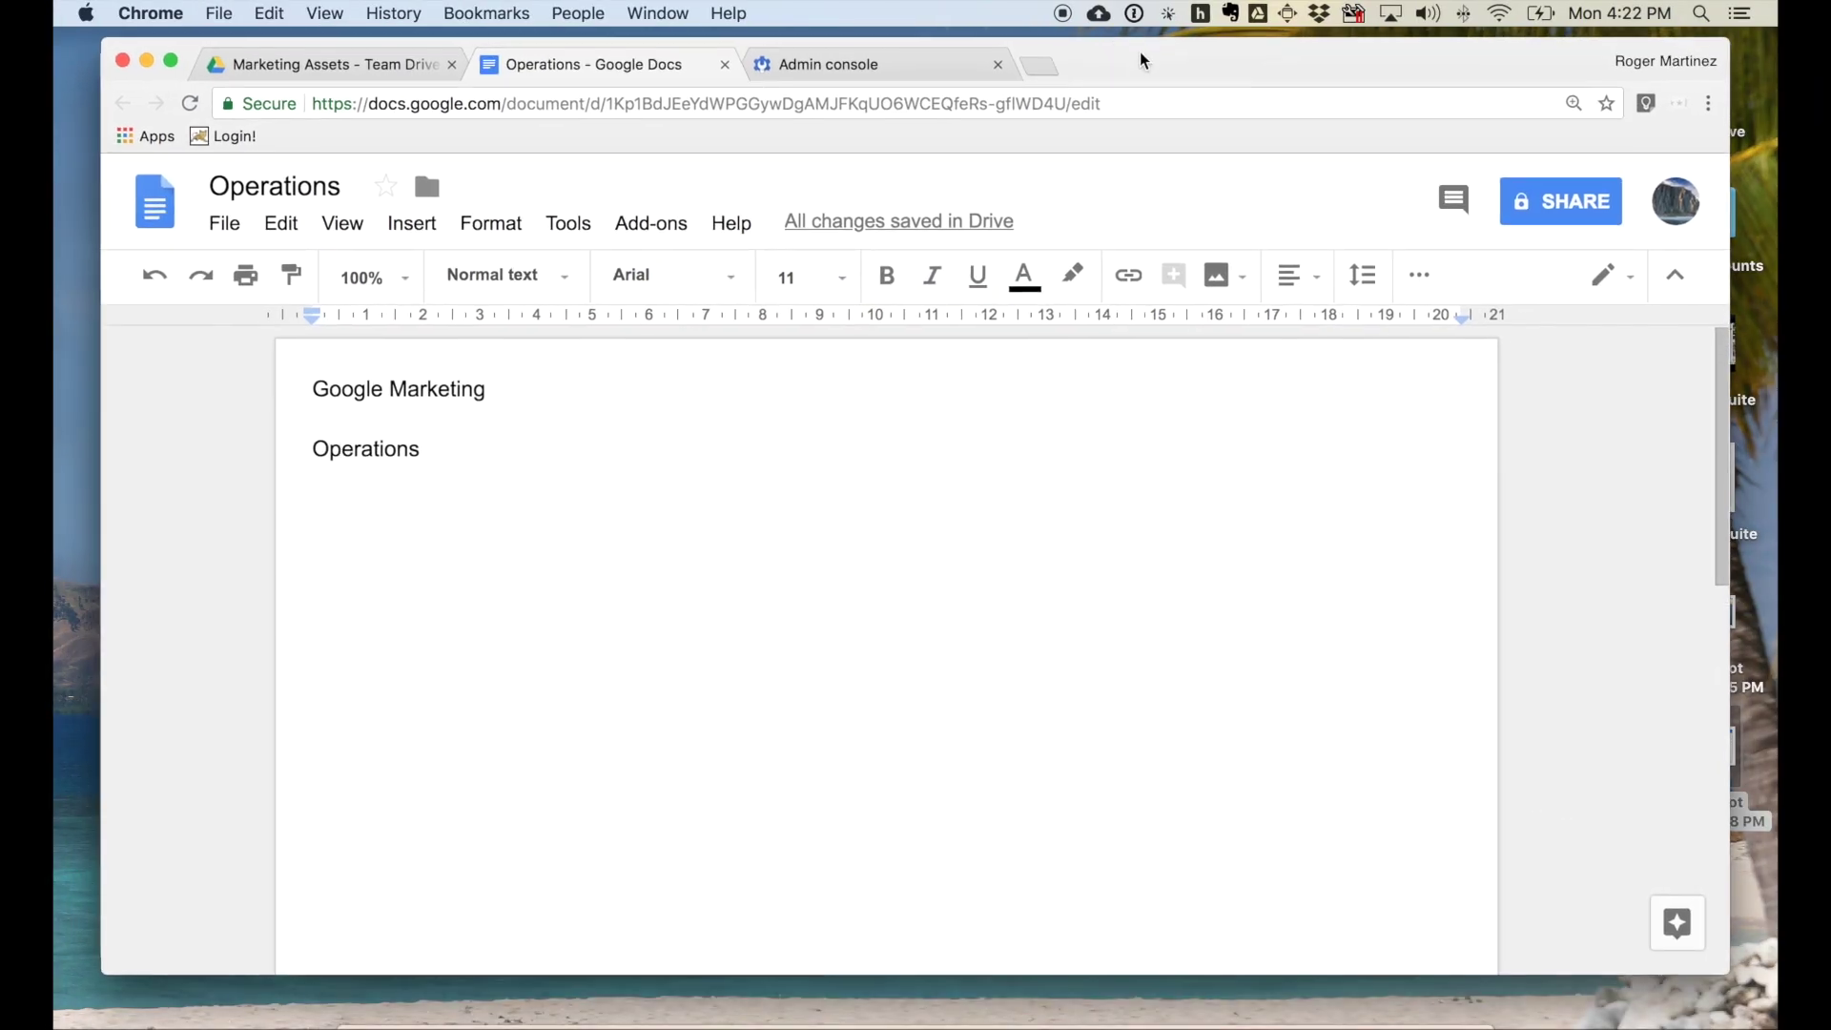
left_click(368, 65)
left_click(582, 65)
key("super+w")
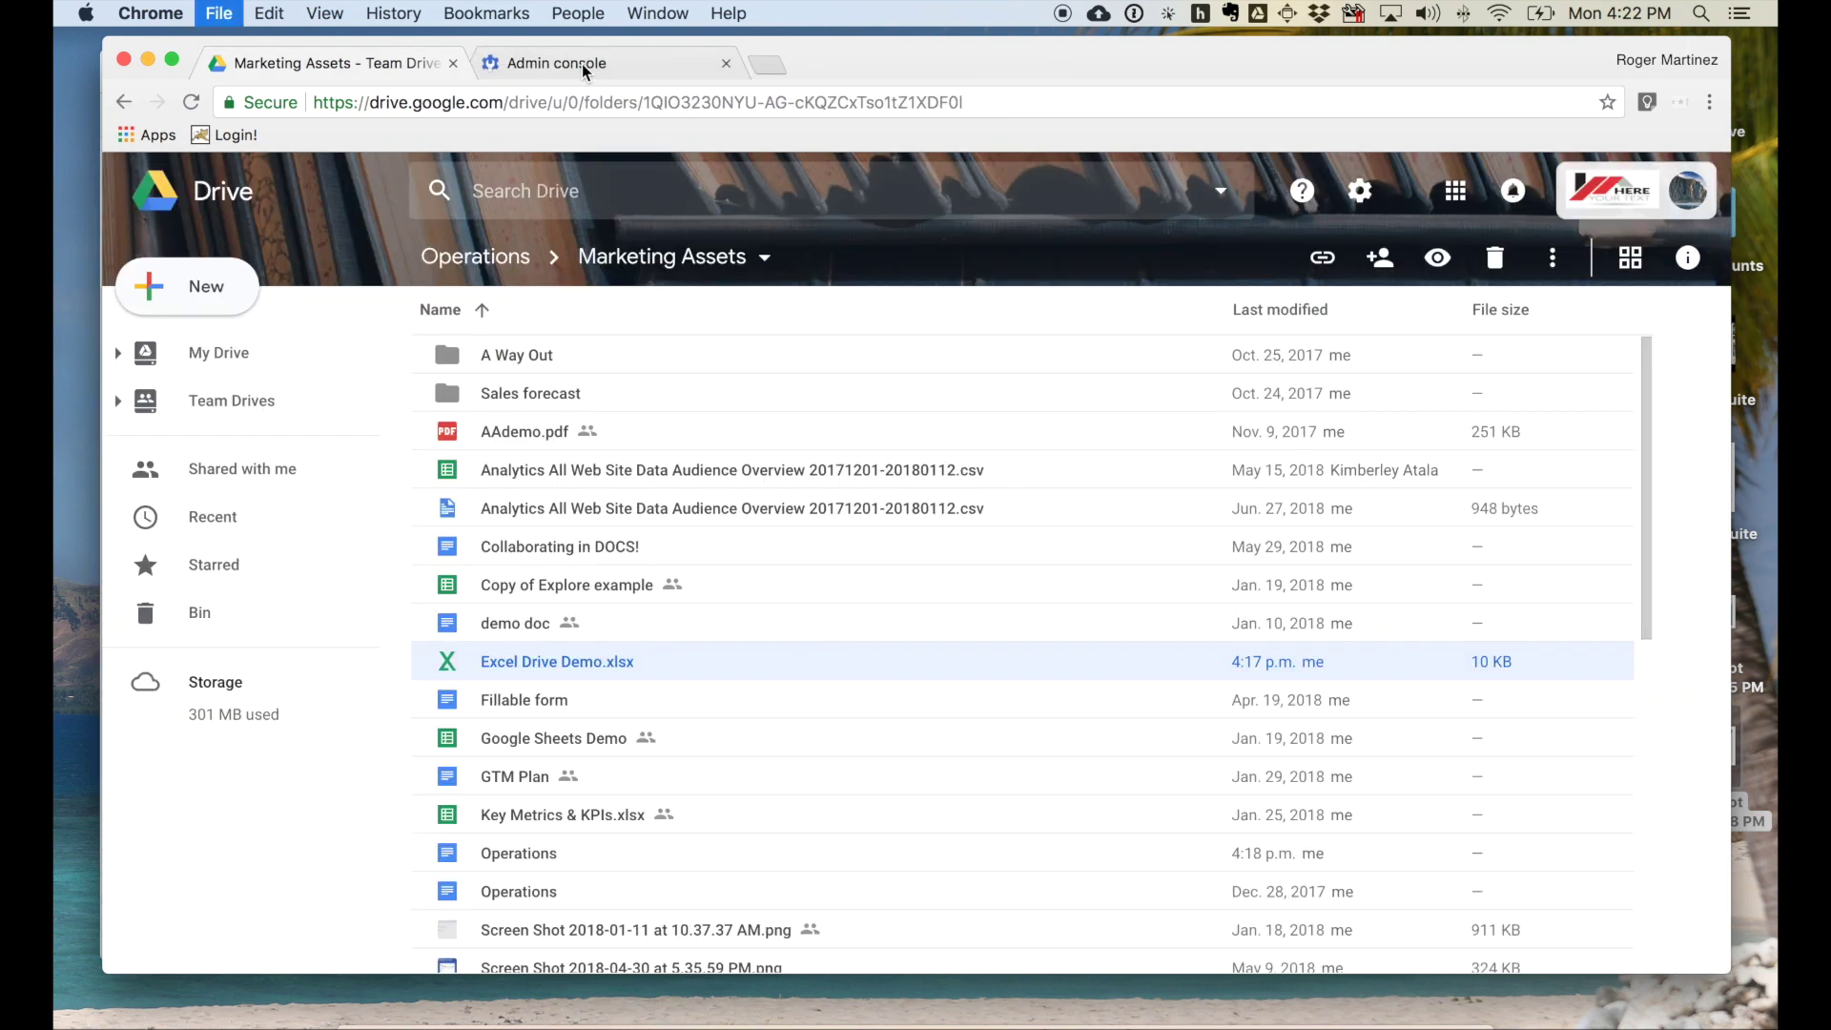
key("super+w")
key("super+w")
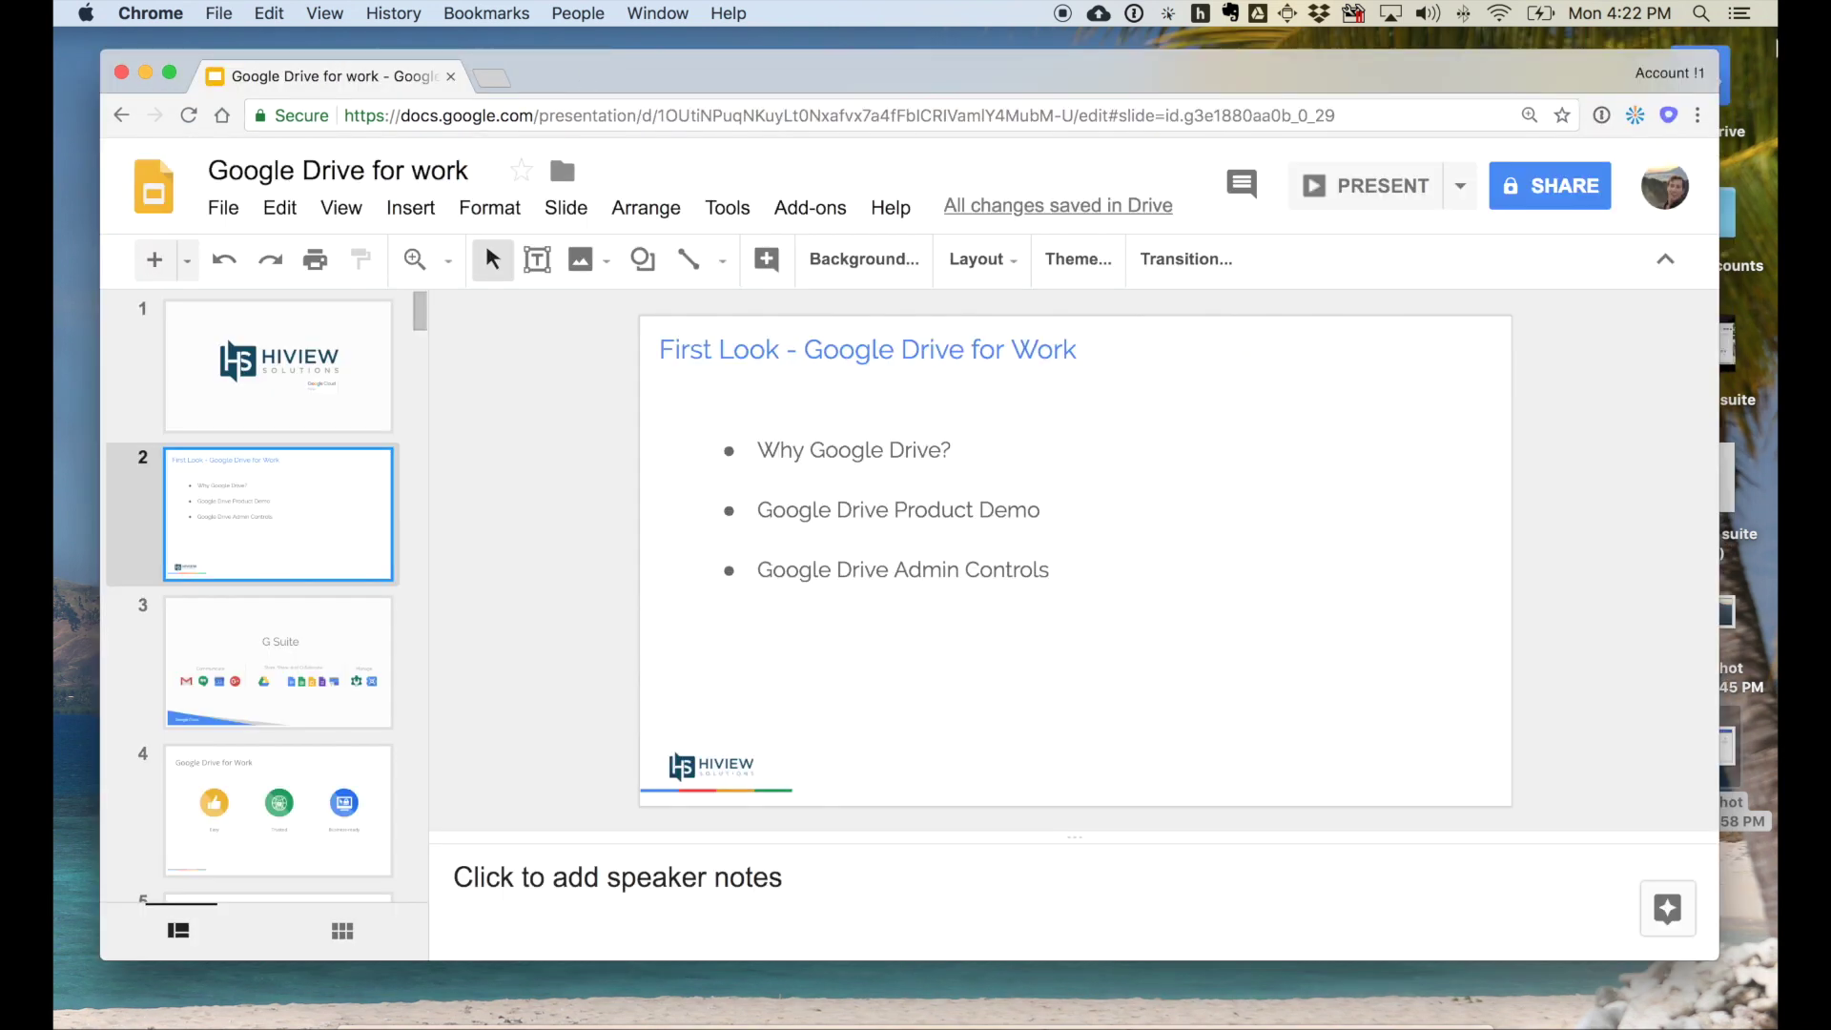
Open a new window under the demo account's Chrome profile, load drive.google.com, and reposition and enlarge the window
left_click(1668, 73)
left_click(1507, 843)
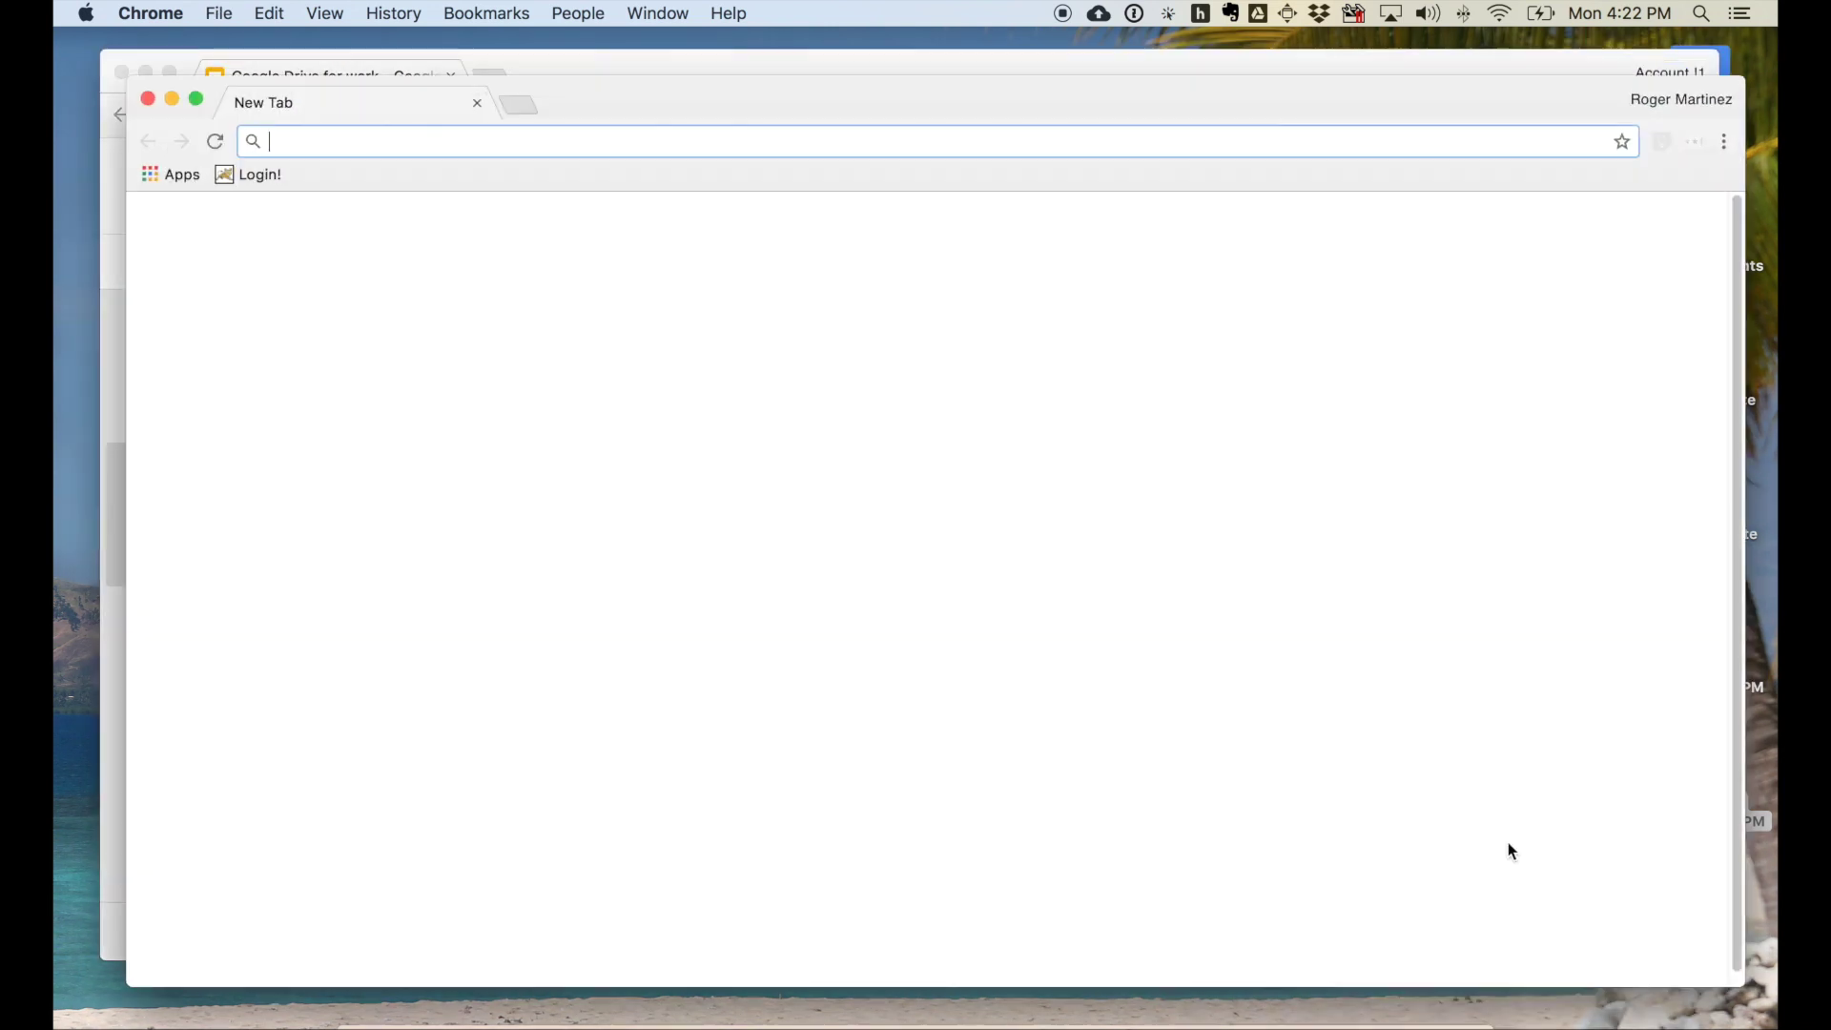
type("drive.google.com")
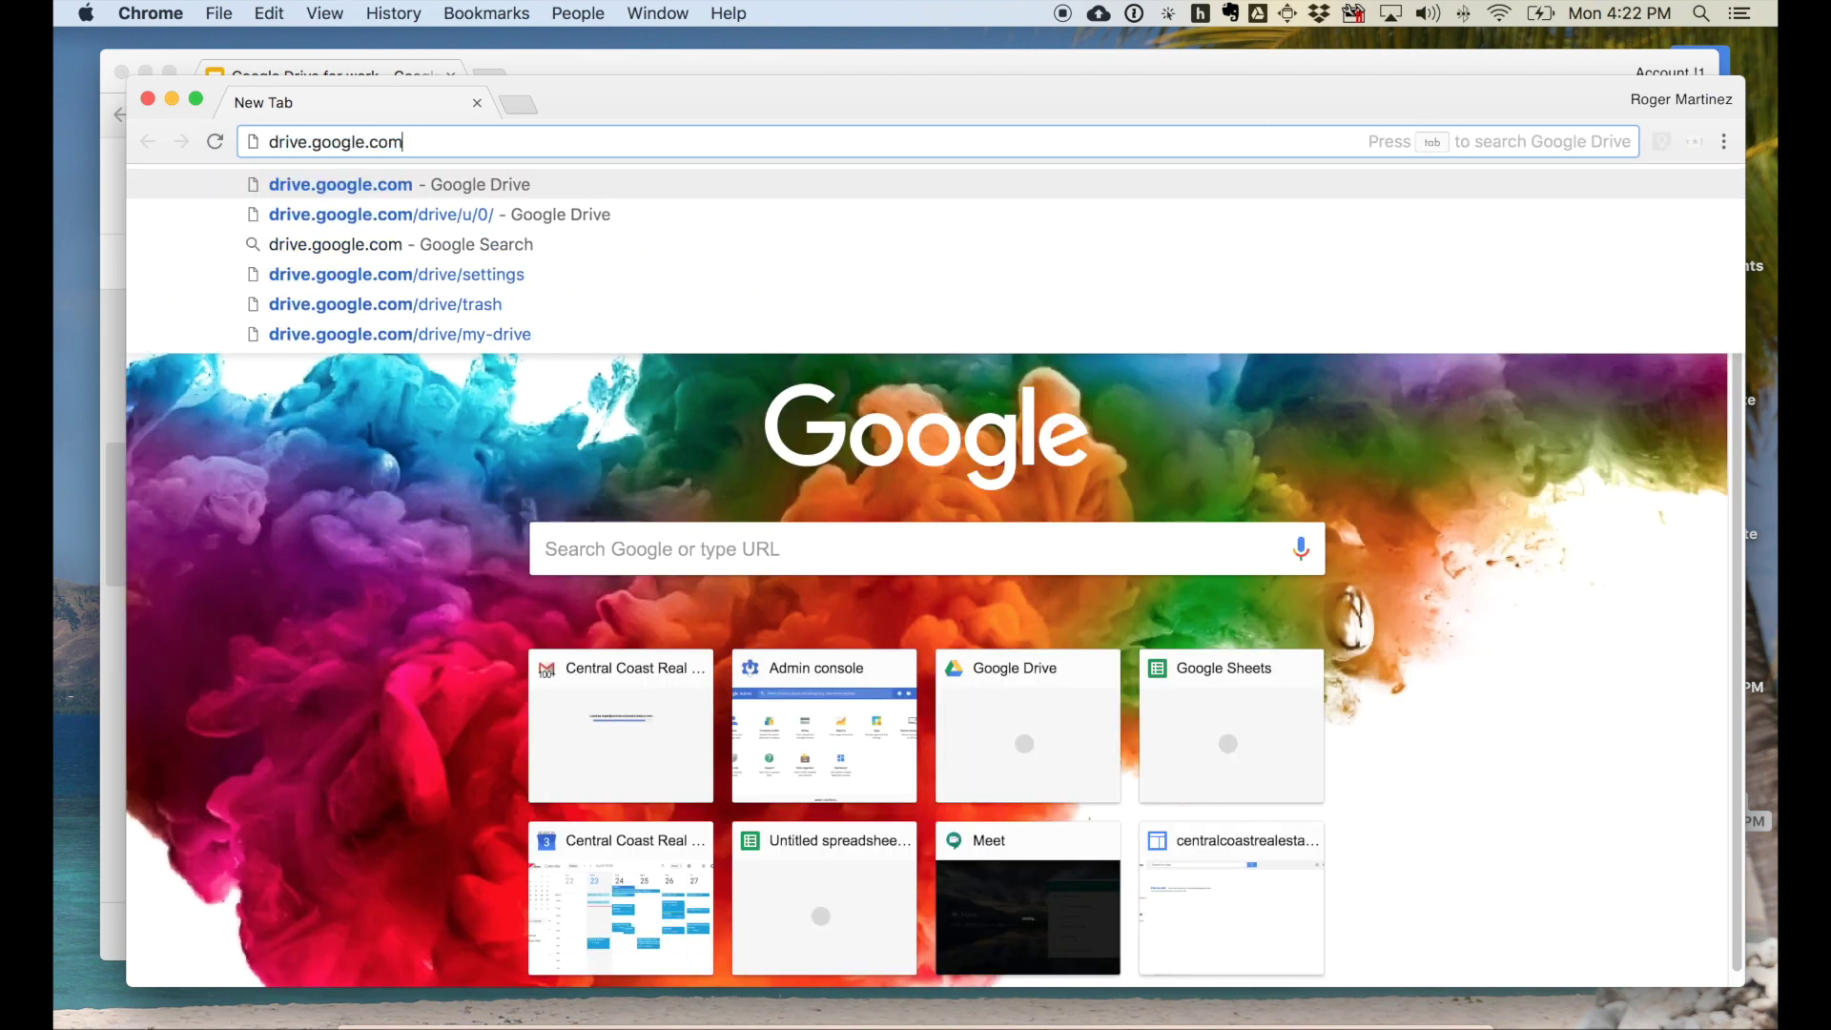
key("Return")
left_click_drag(1398, 114, 1343, 74)
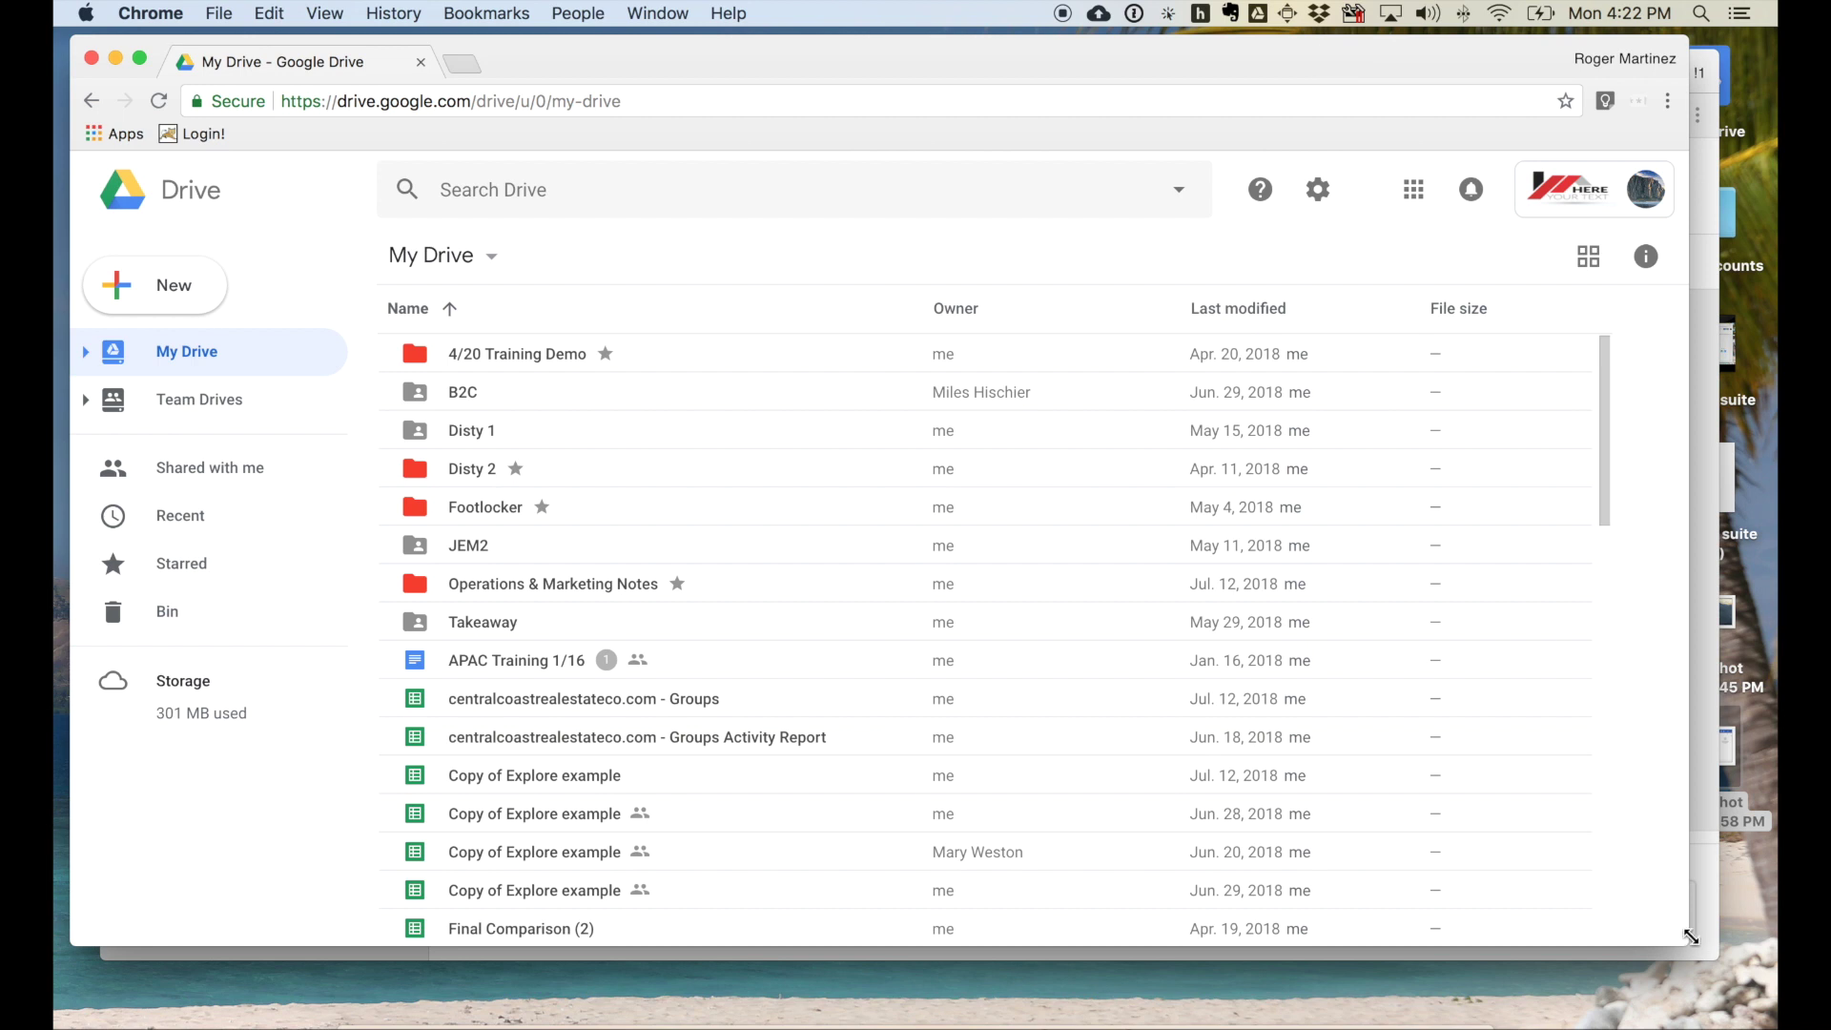
left_click_drag(1688, 945, 1761, 1002)
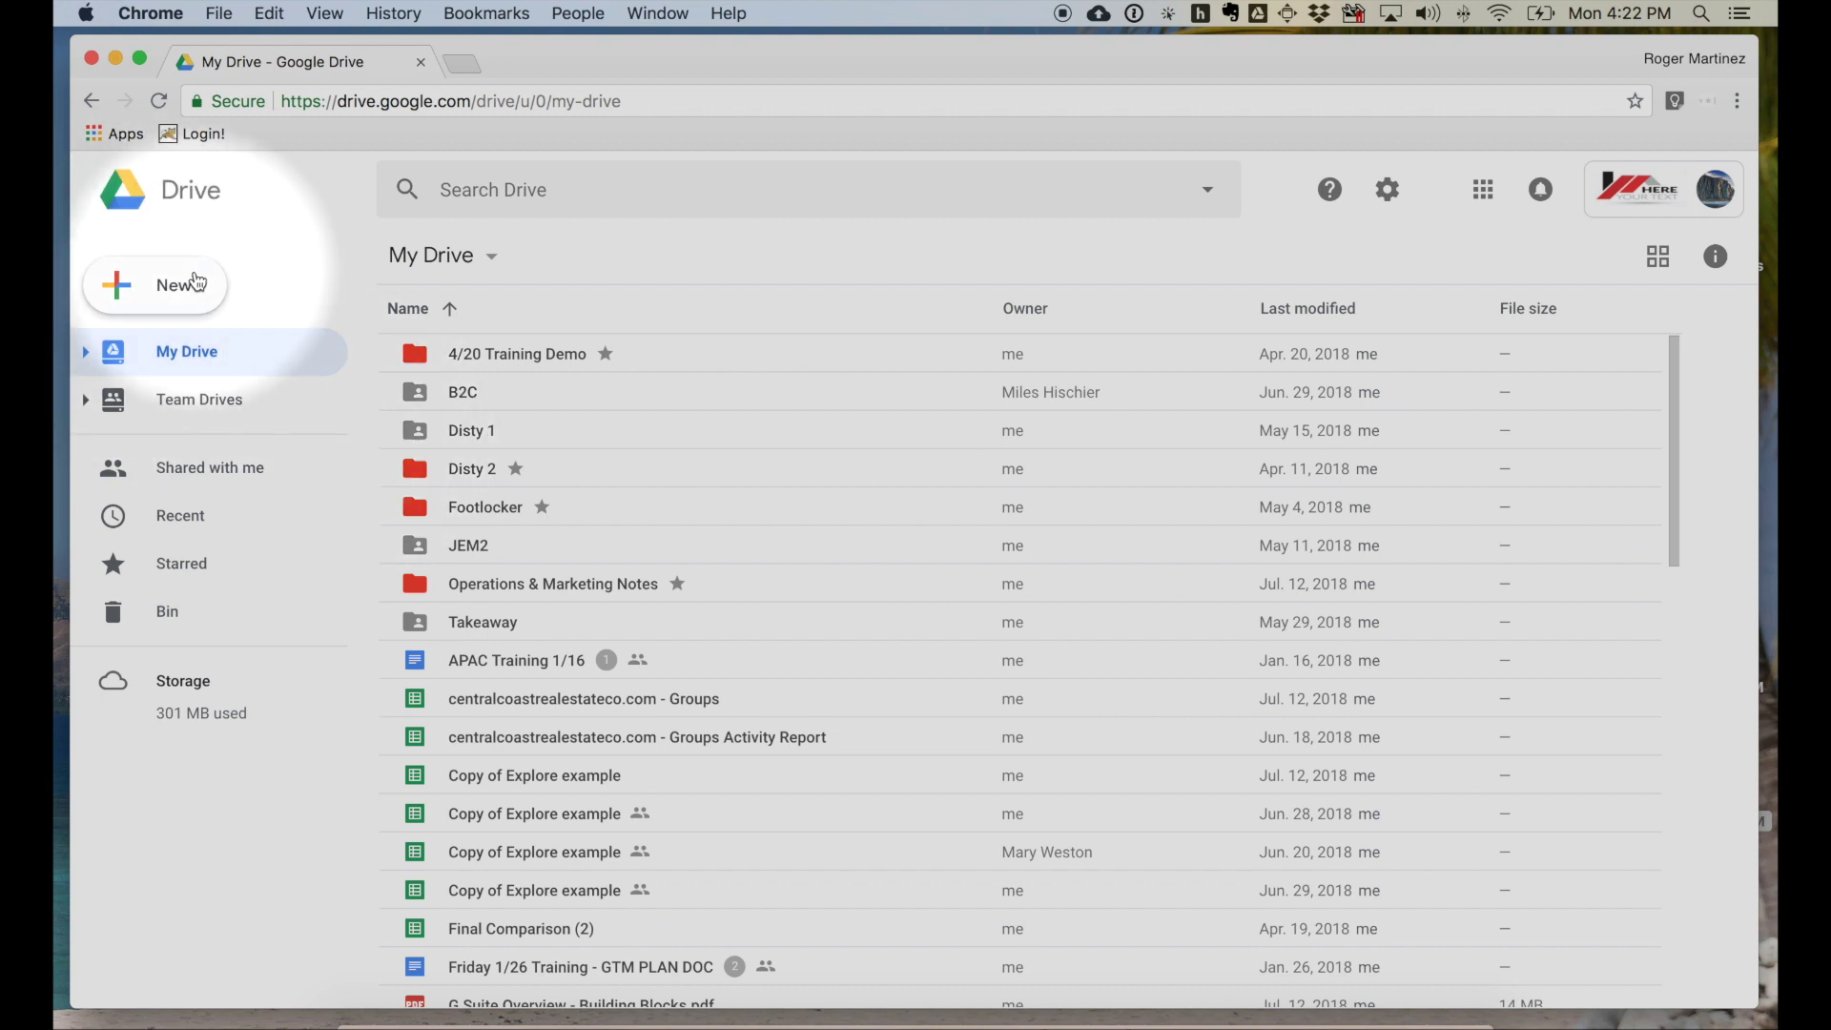
Examine the item types that can be created or uploaded in Drive, including the additional apps
left_click(188, 290)
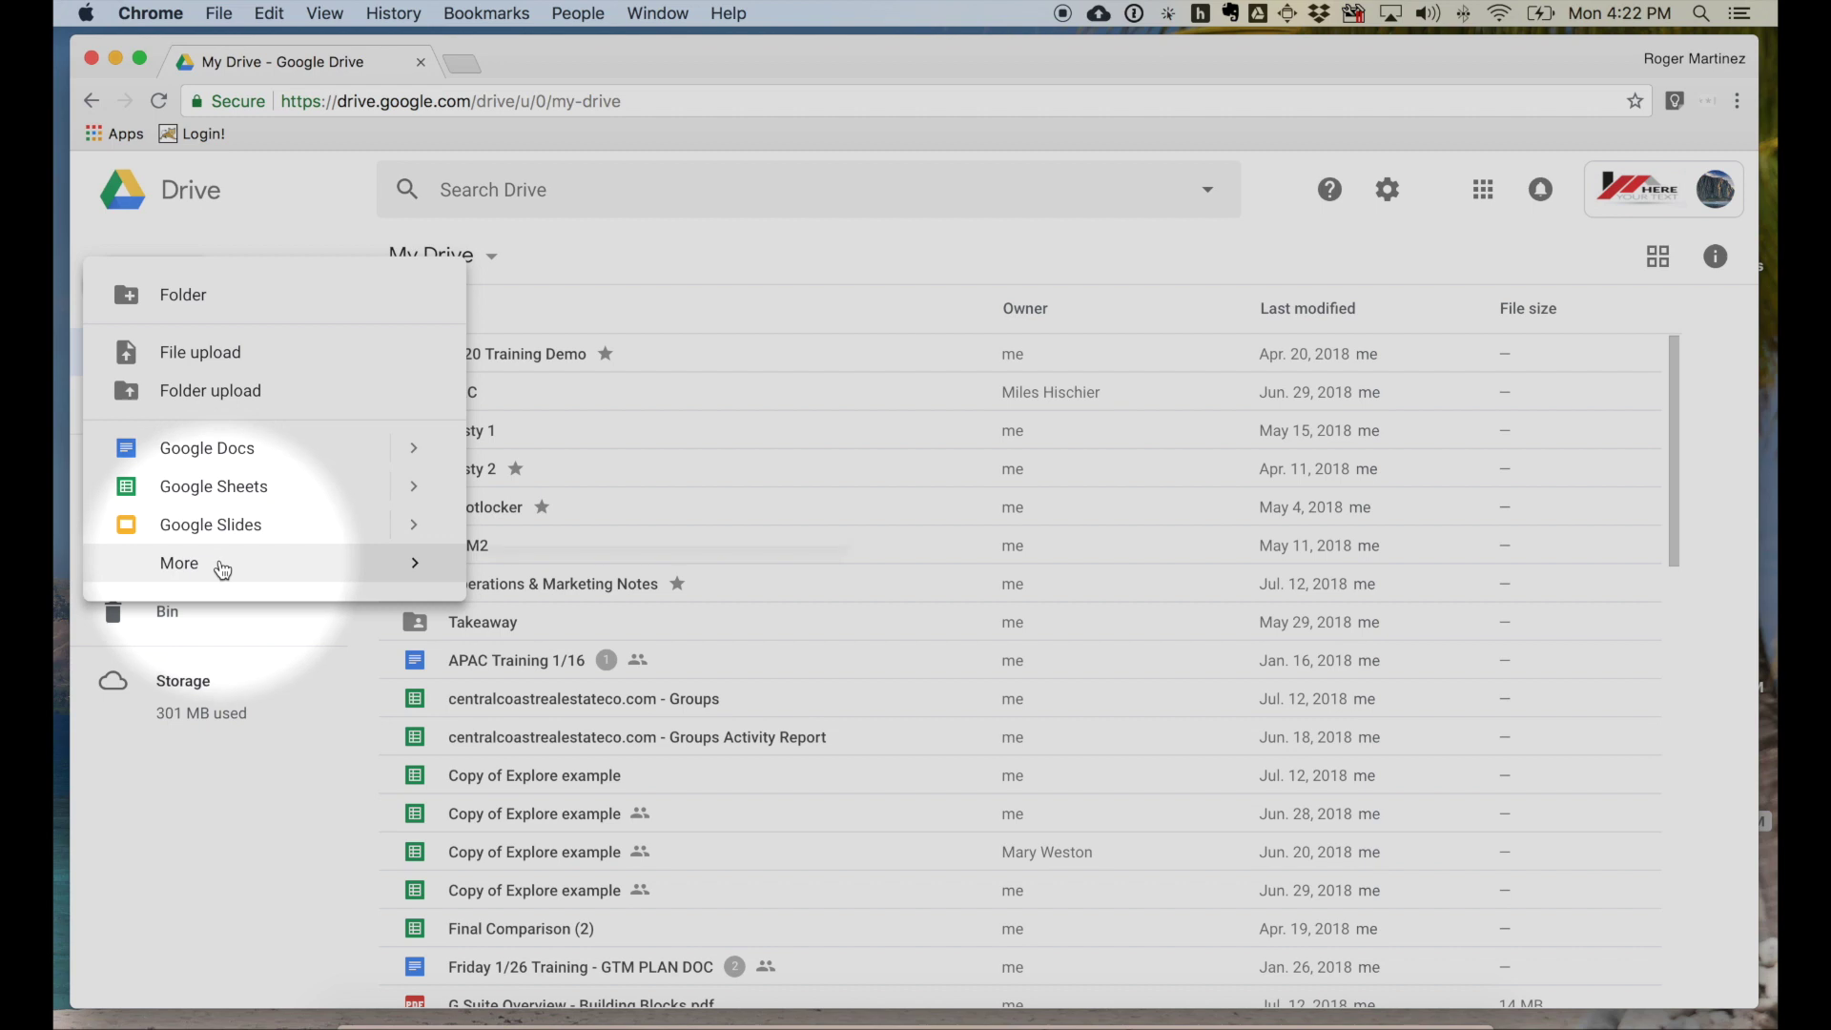
mouse_move(223, 569)
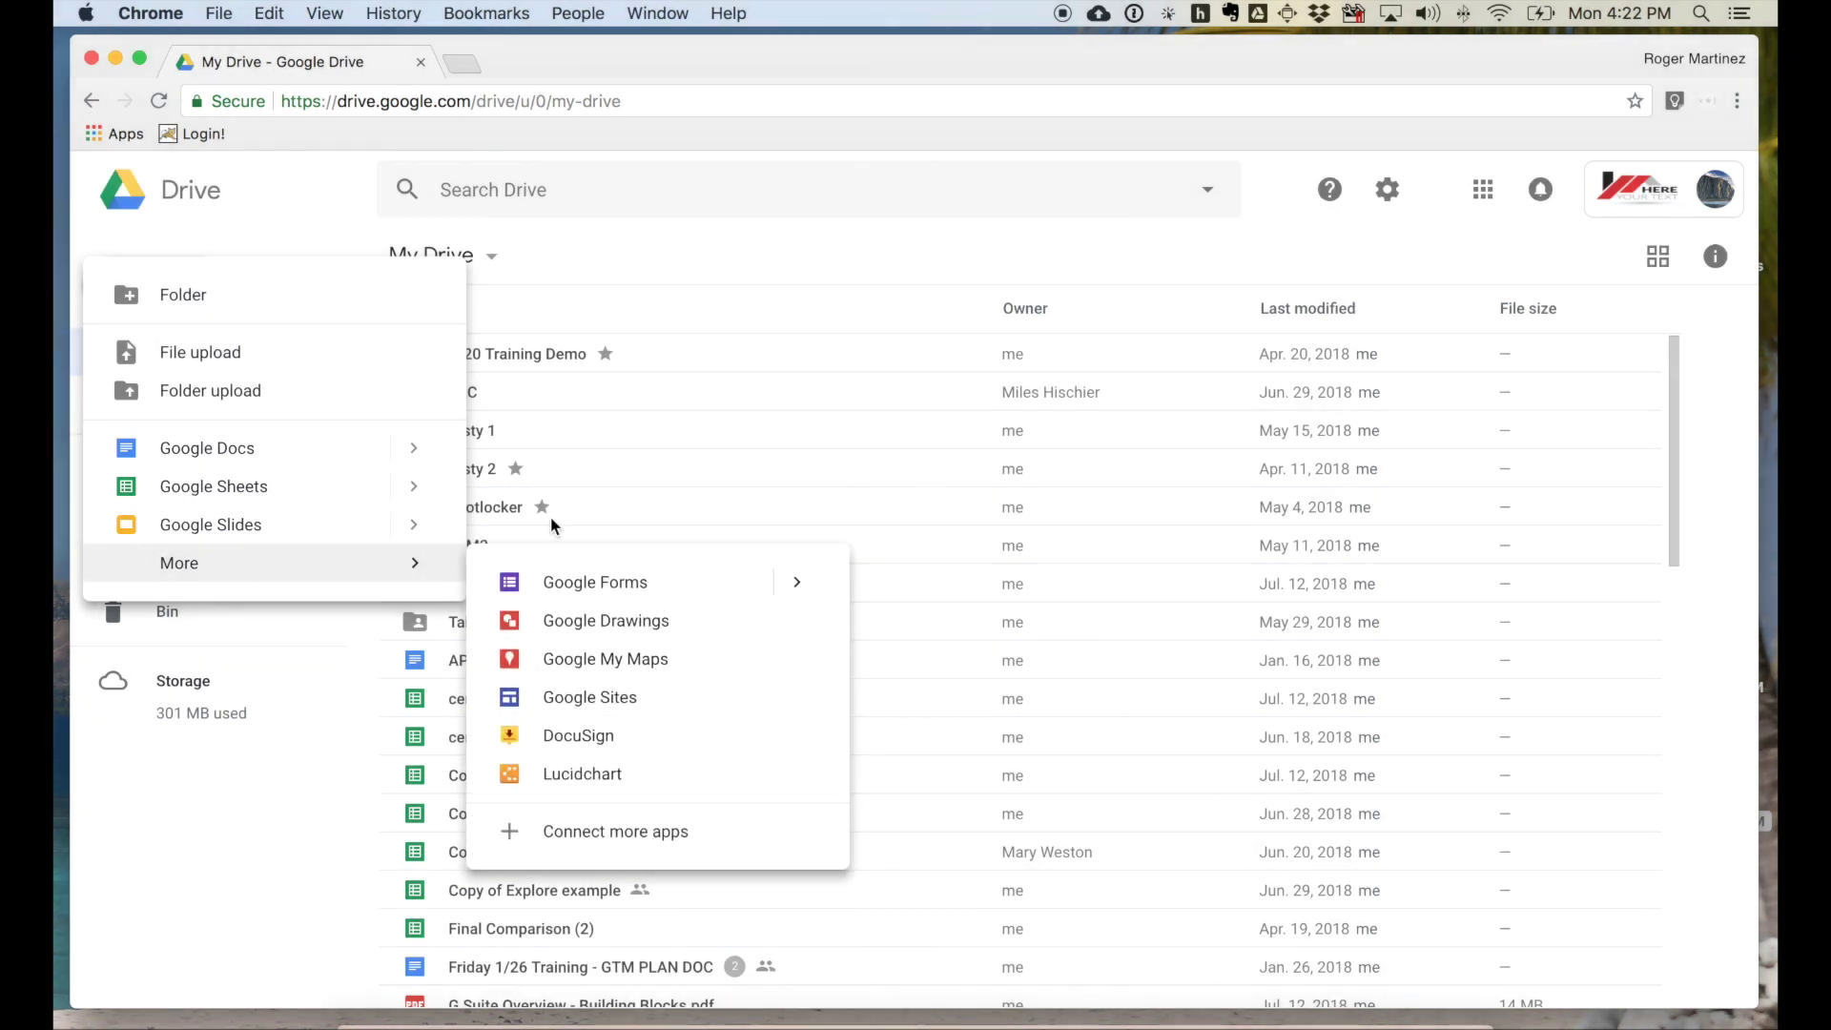
left_click(315, 225)
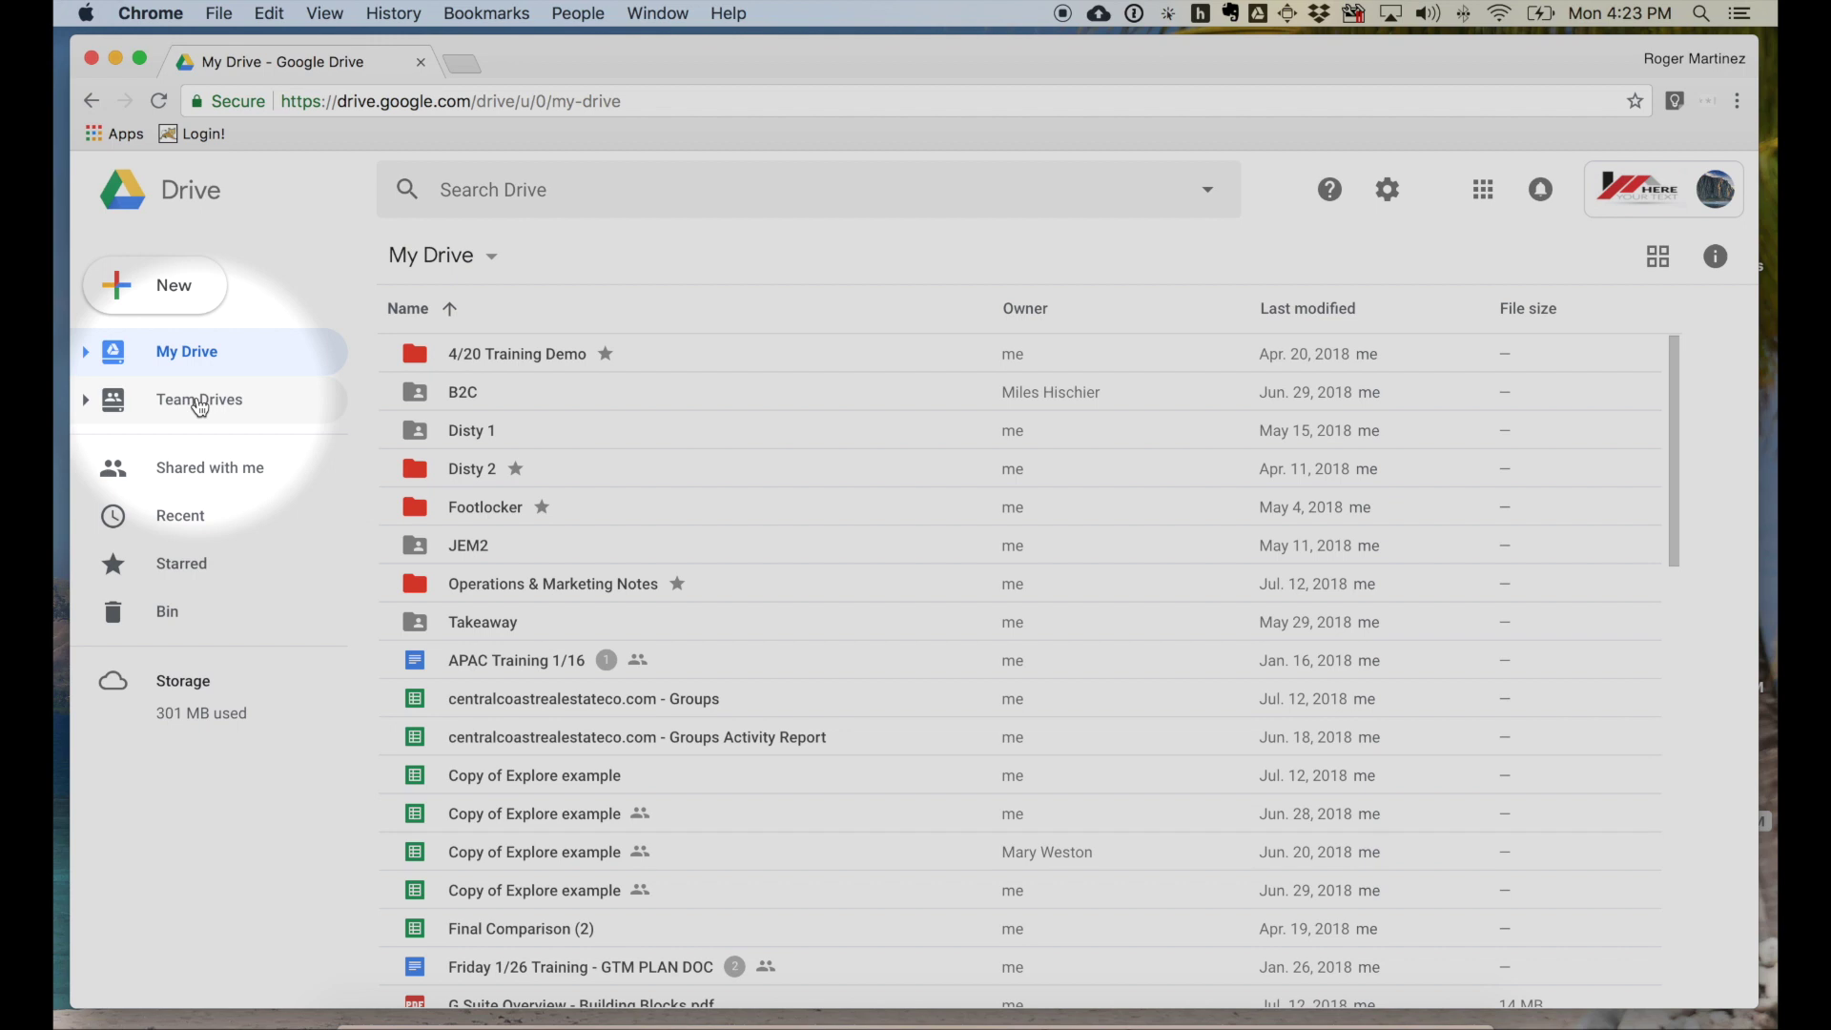
View the files shared with the account, return to My Drive and switch briefly between grid and list layout
left_click(213, 467)
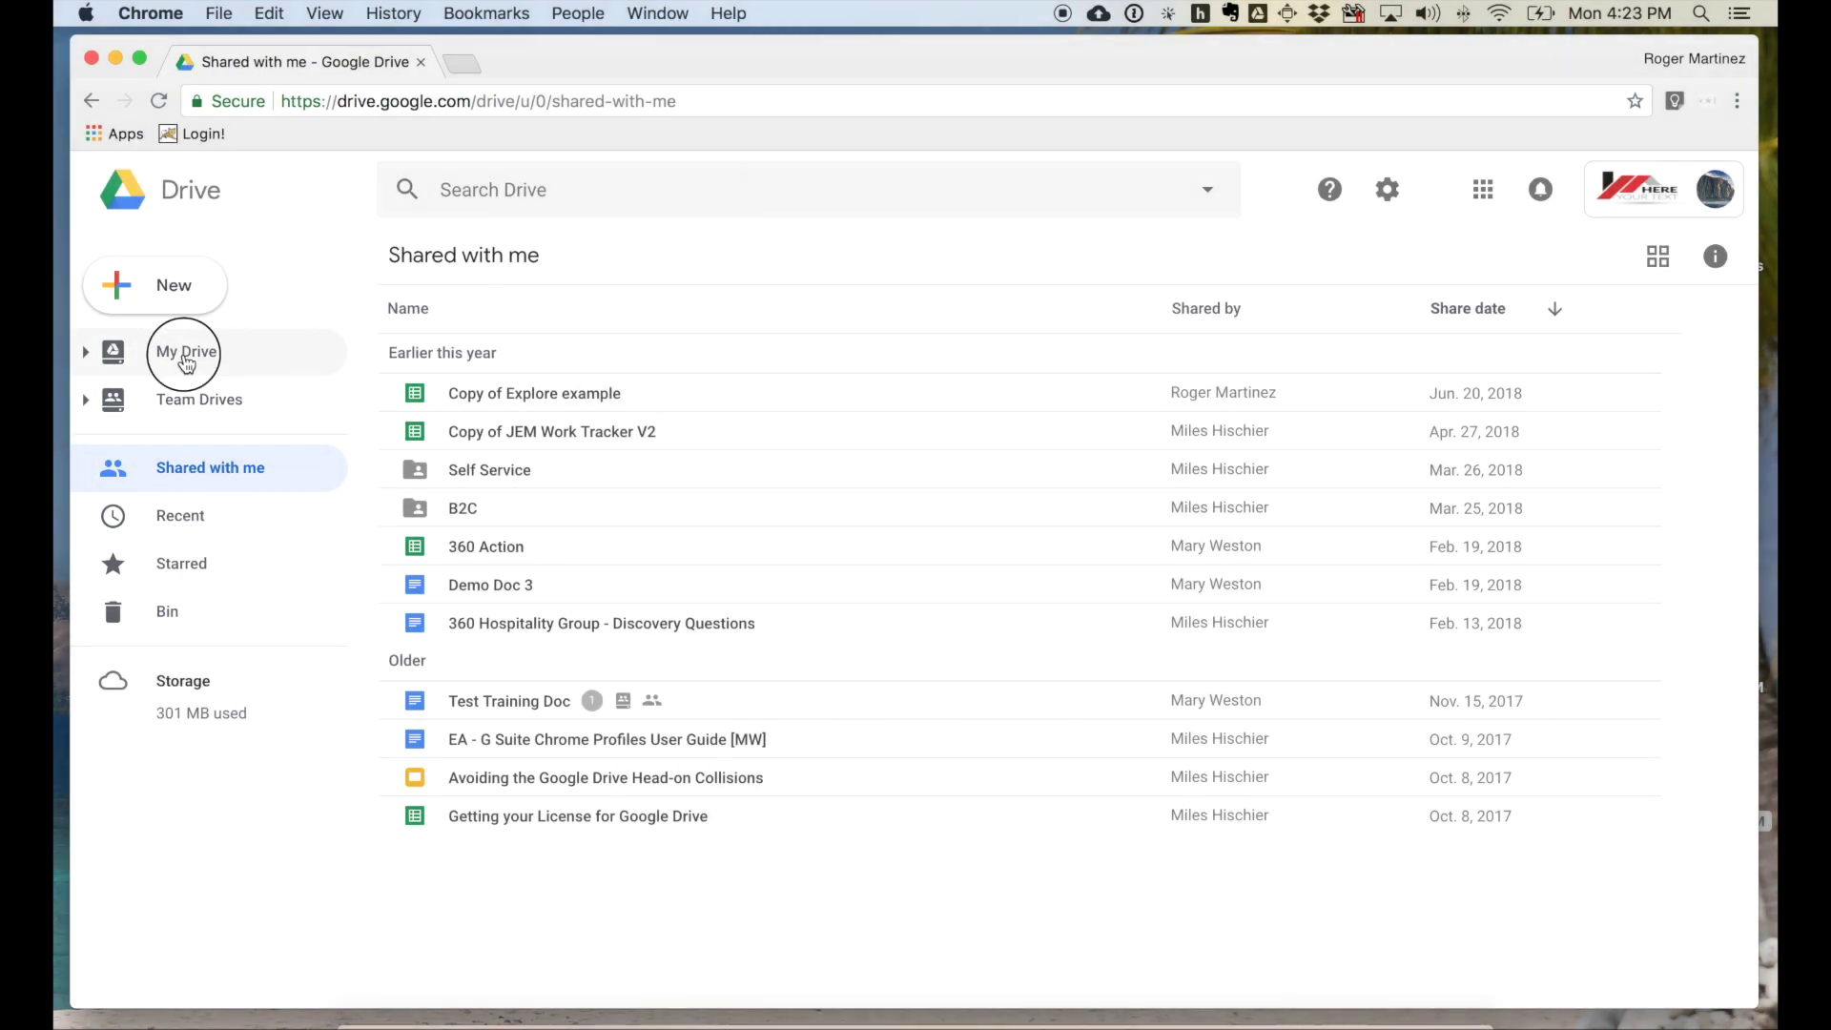
left_click(195, 355)
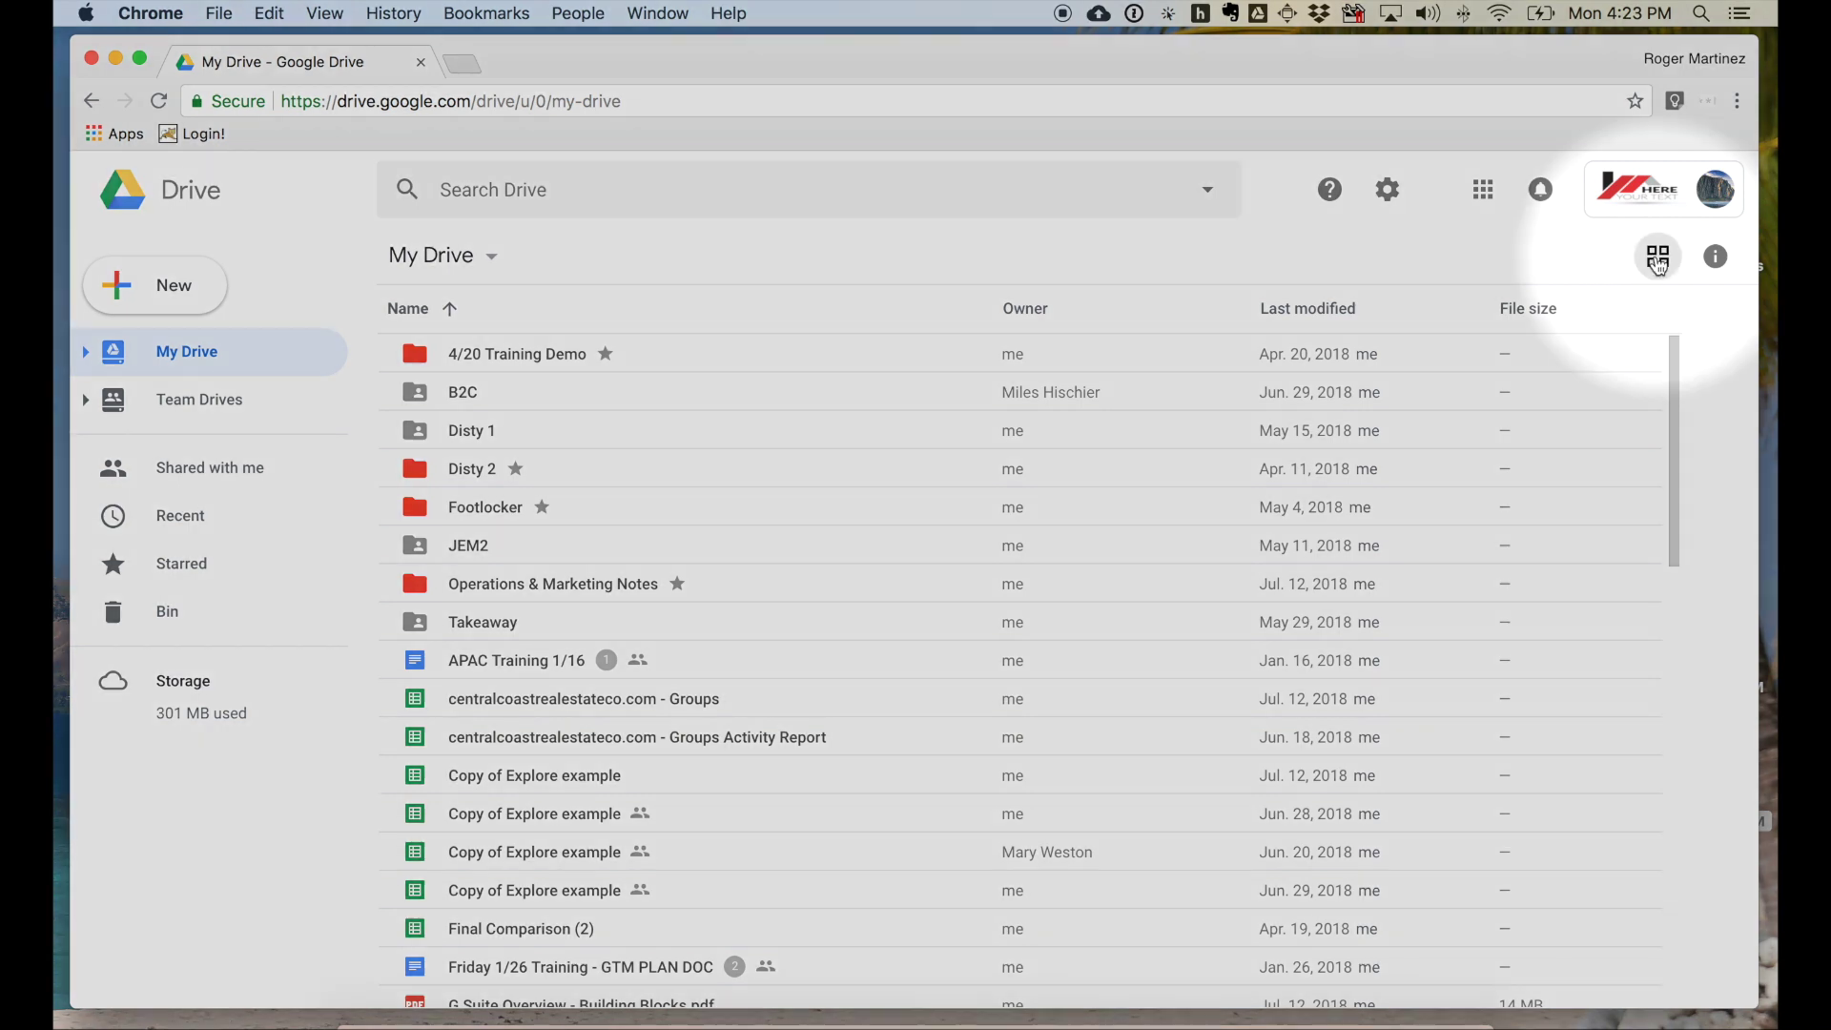
left_click(1658, 258)
left_click(1658, 257)
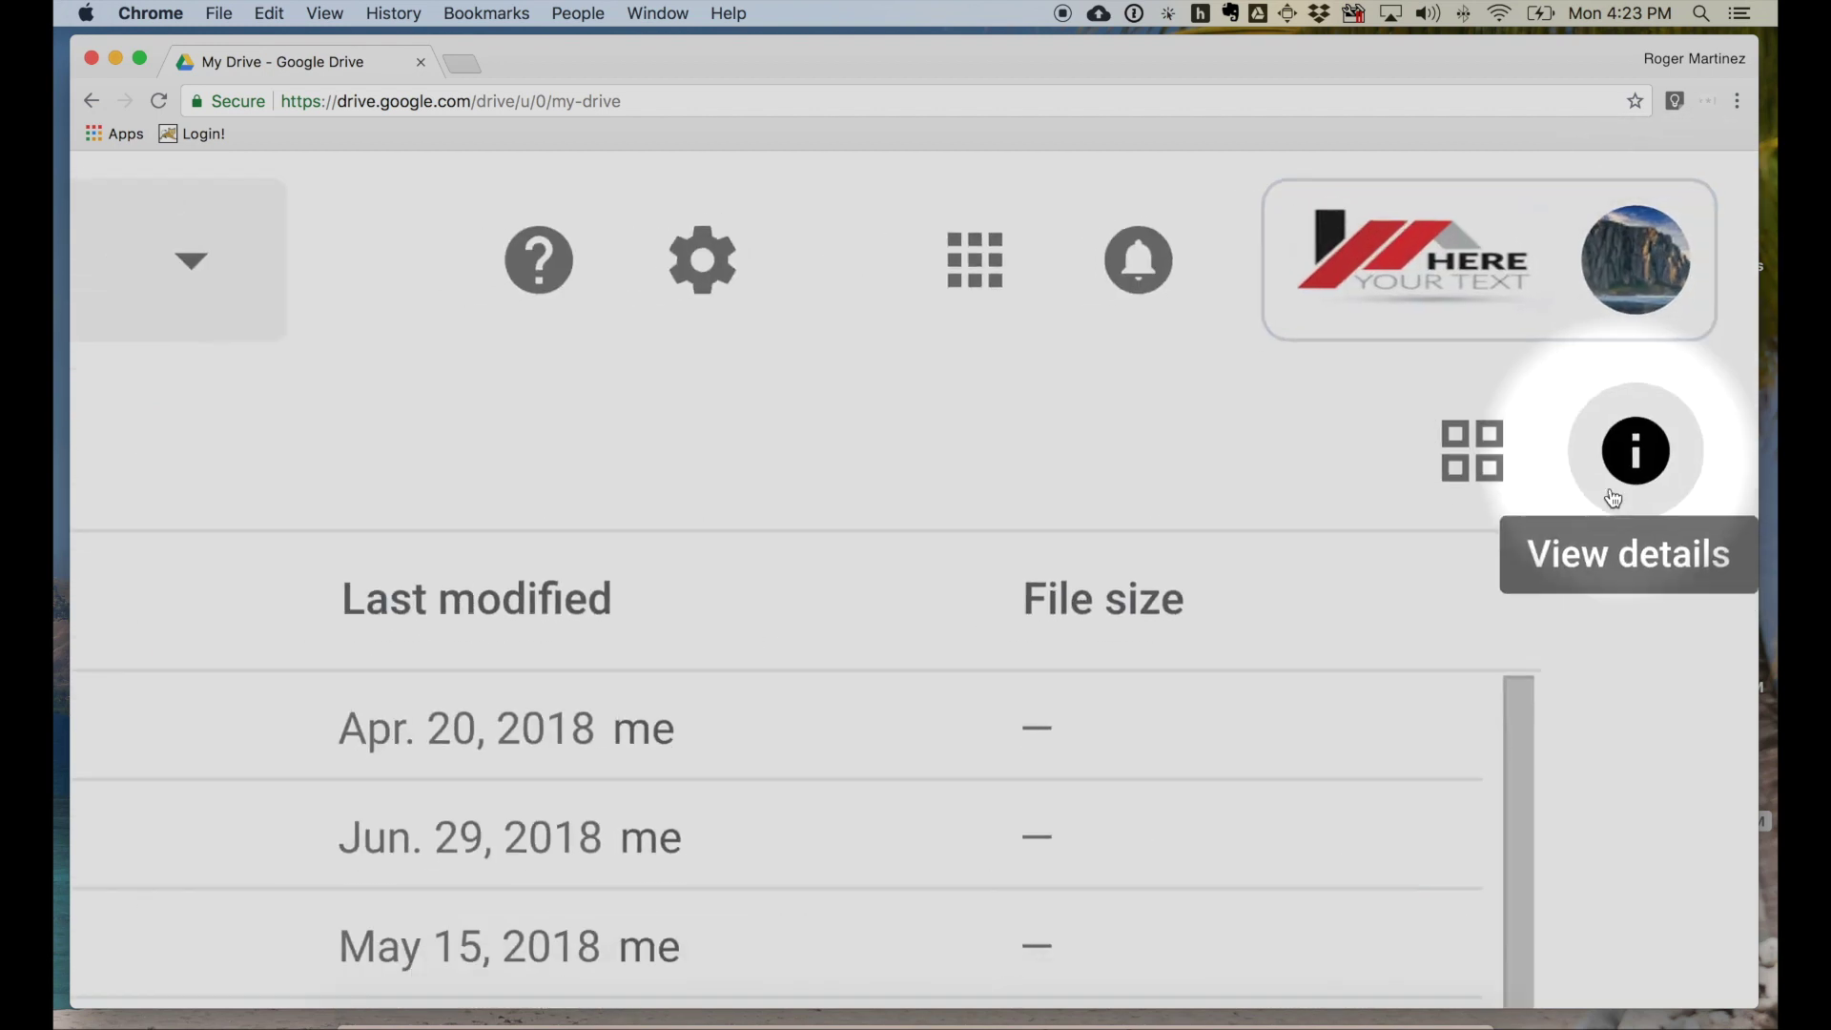
Look through the signed-in account details, the available Google apps and the Drive settings options
left_click(1618, 210)
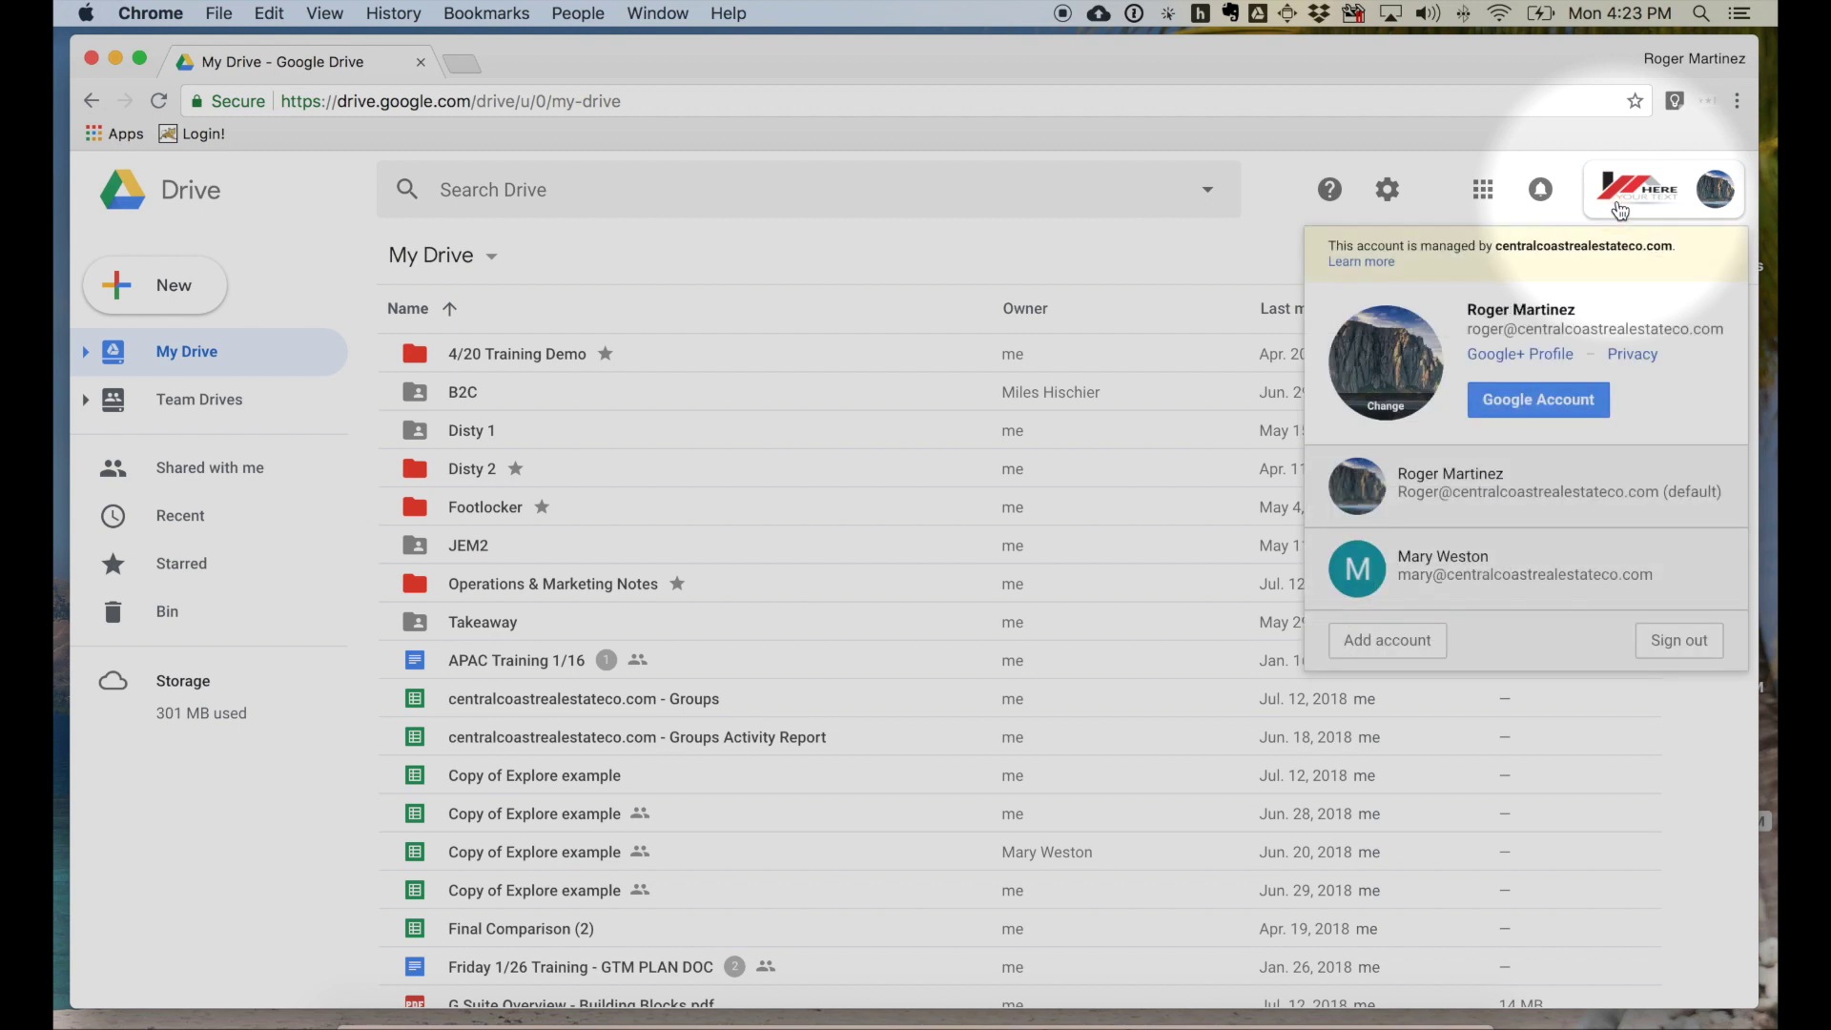
left_click(1619, 209)
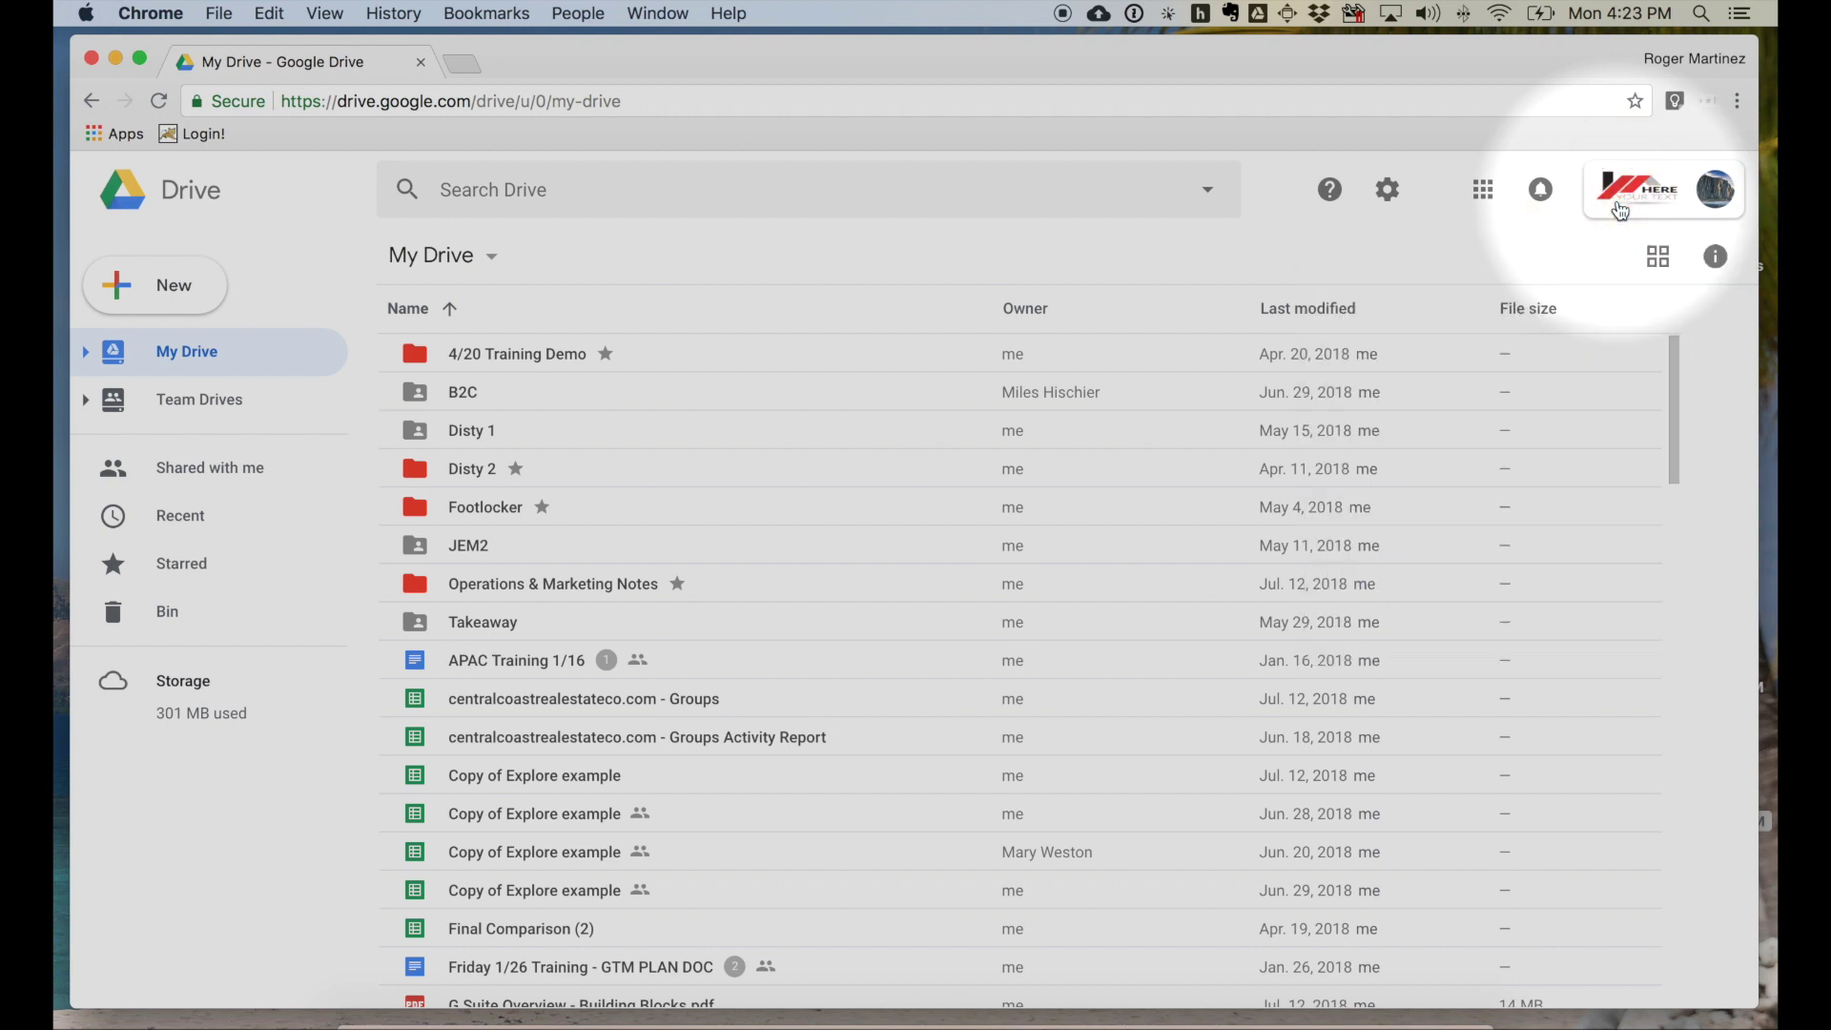
left_click(1483, 193)
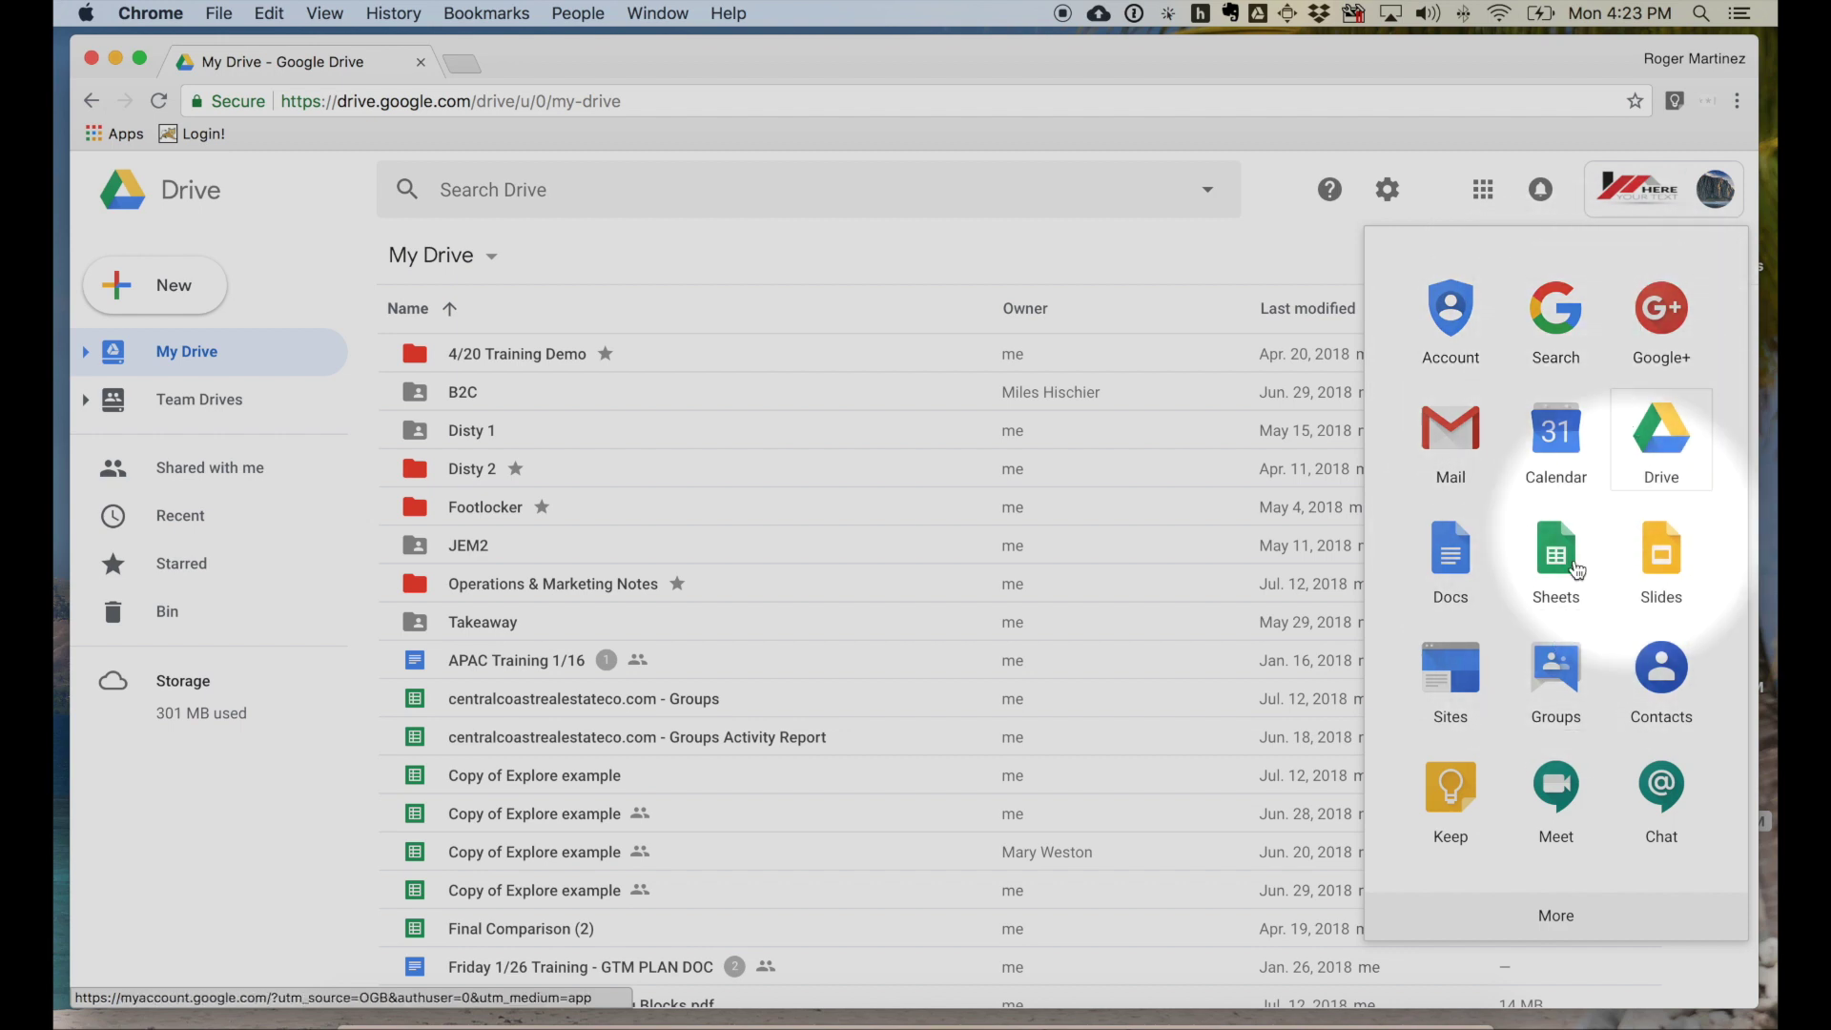
left_click(1484, 190)
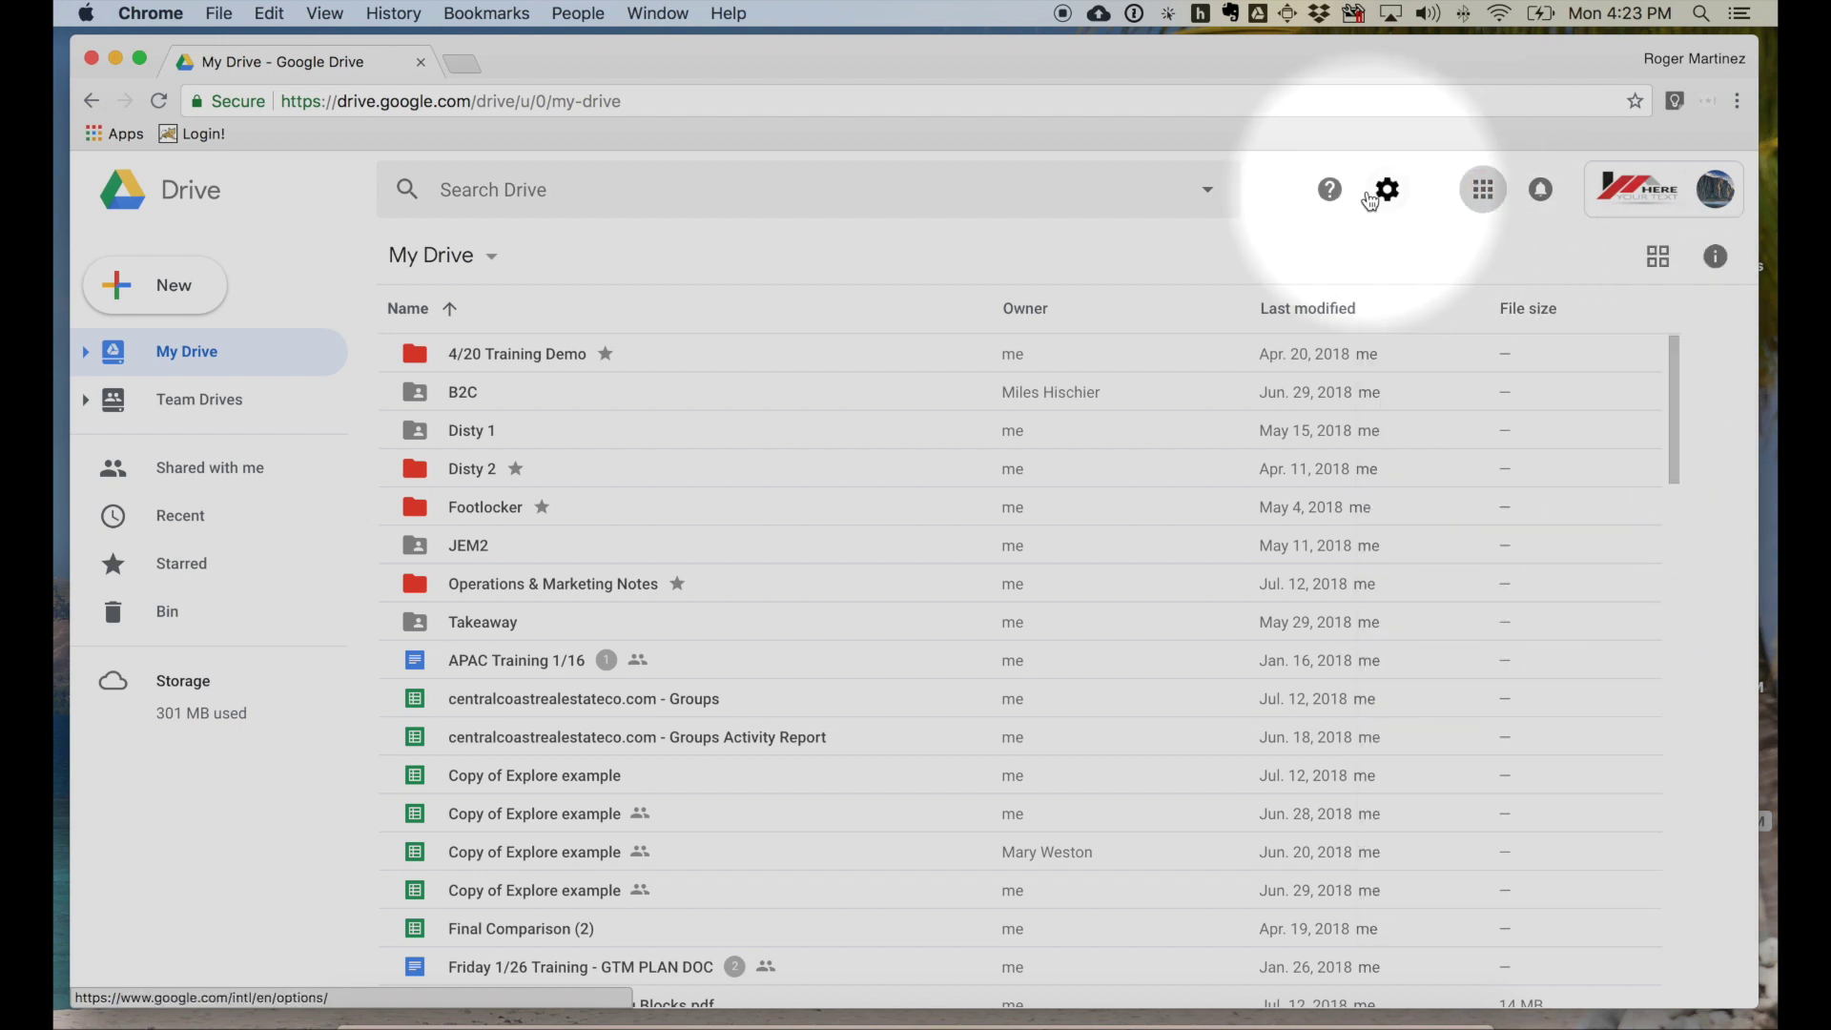
left_click(1384, 195)
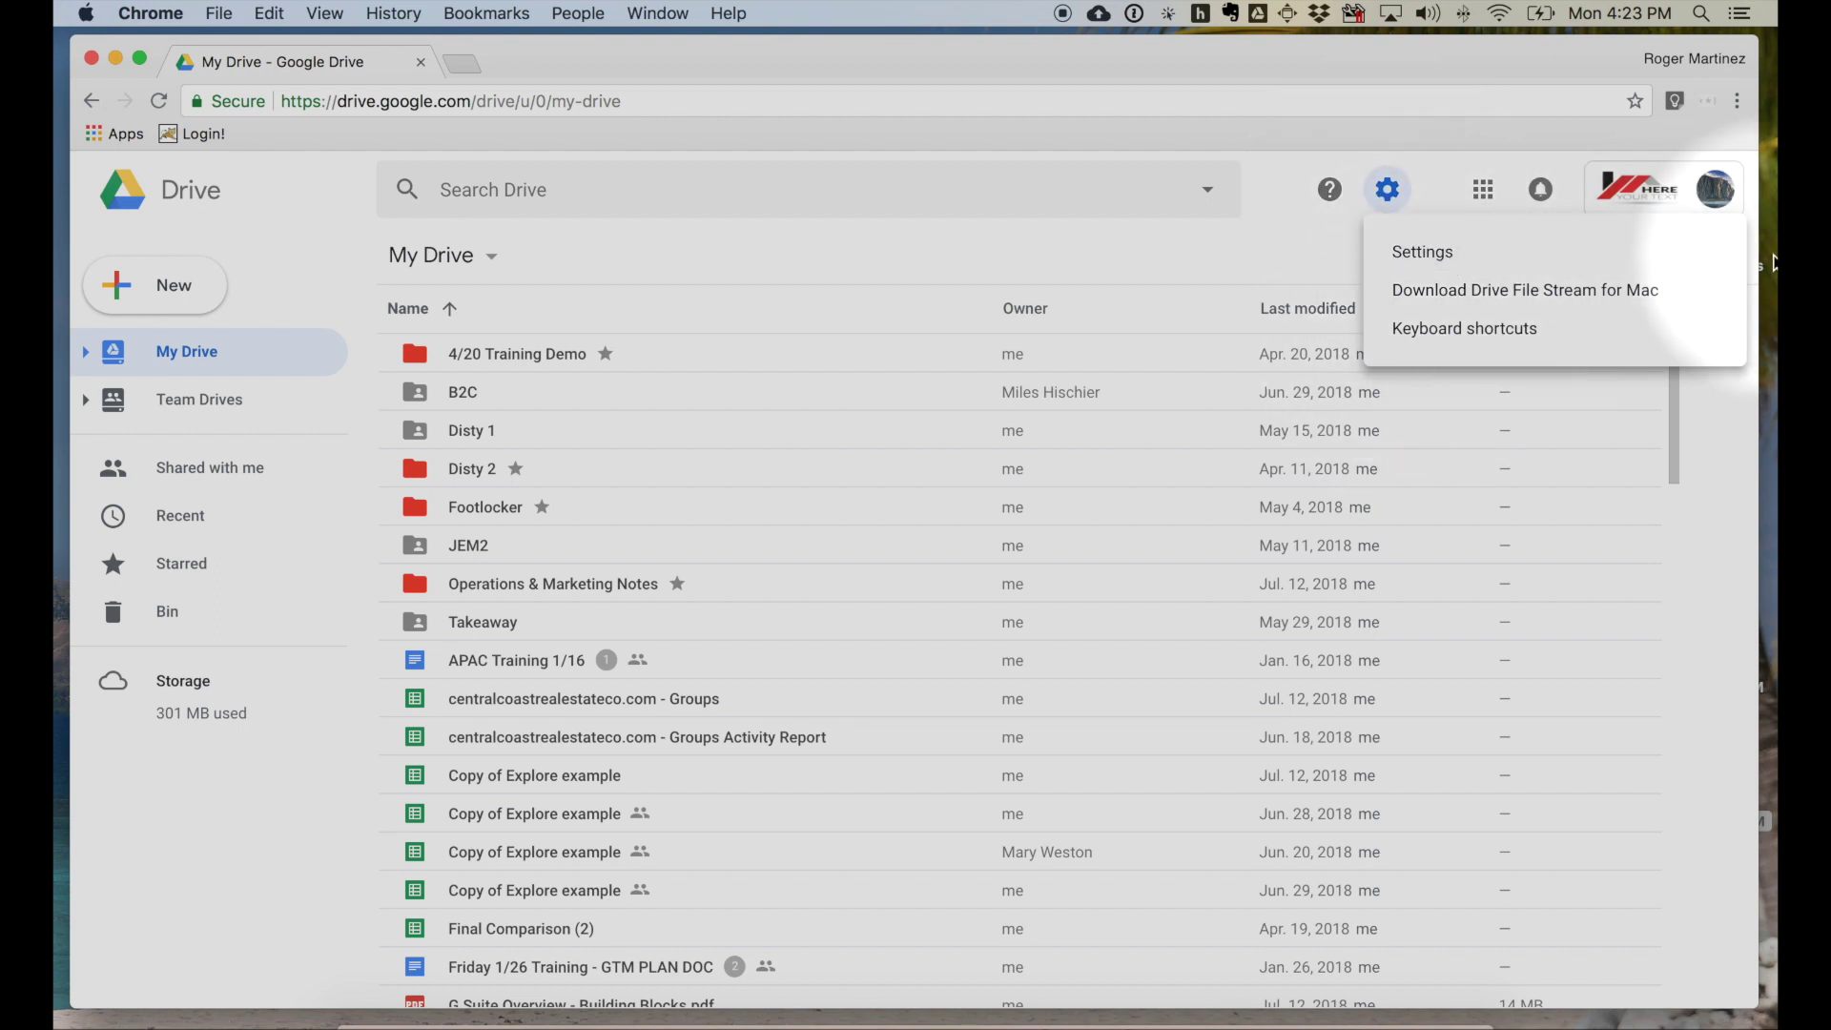
left_click(1392, 191)
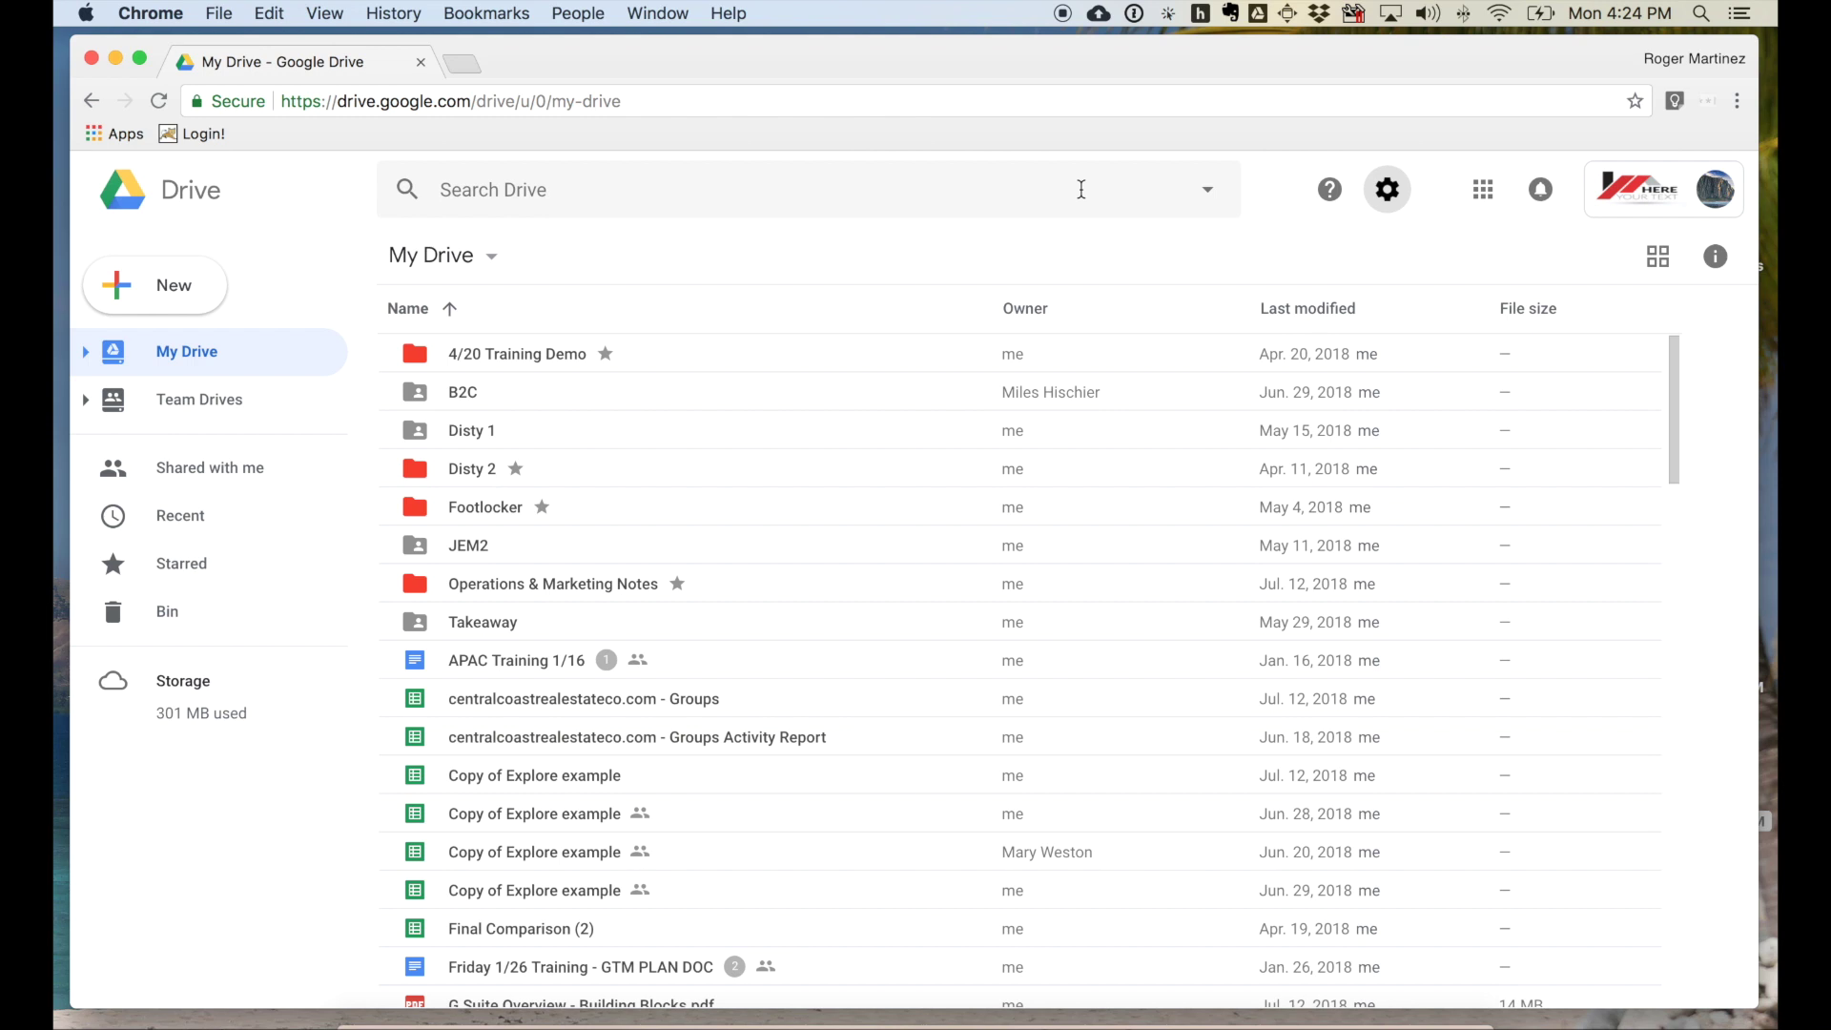
Examine Drive's quick search file types and the advanced search filters, leaving them unused
left_click(1080, 189)
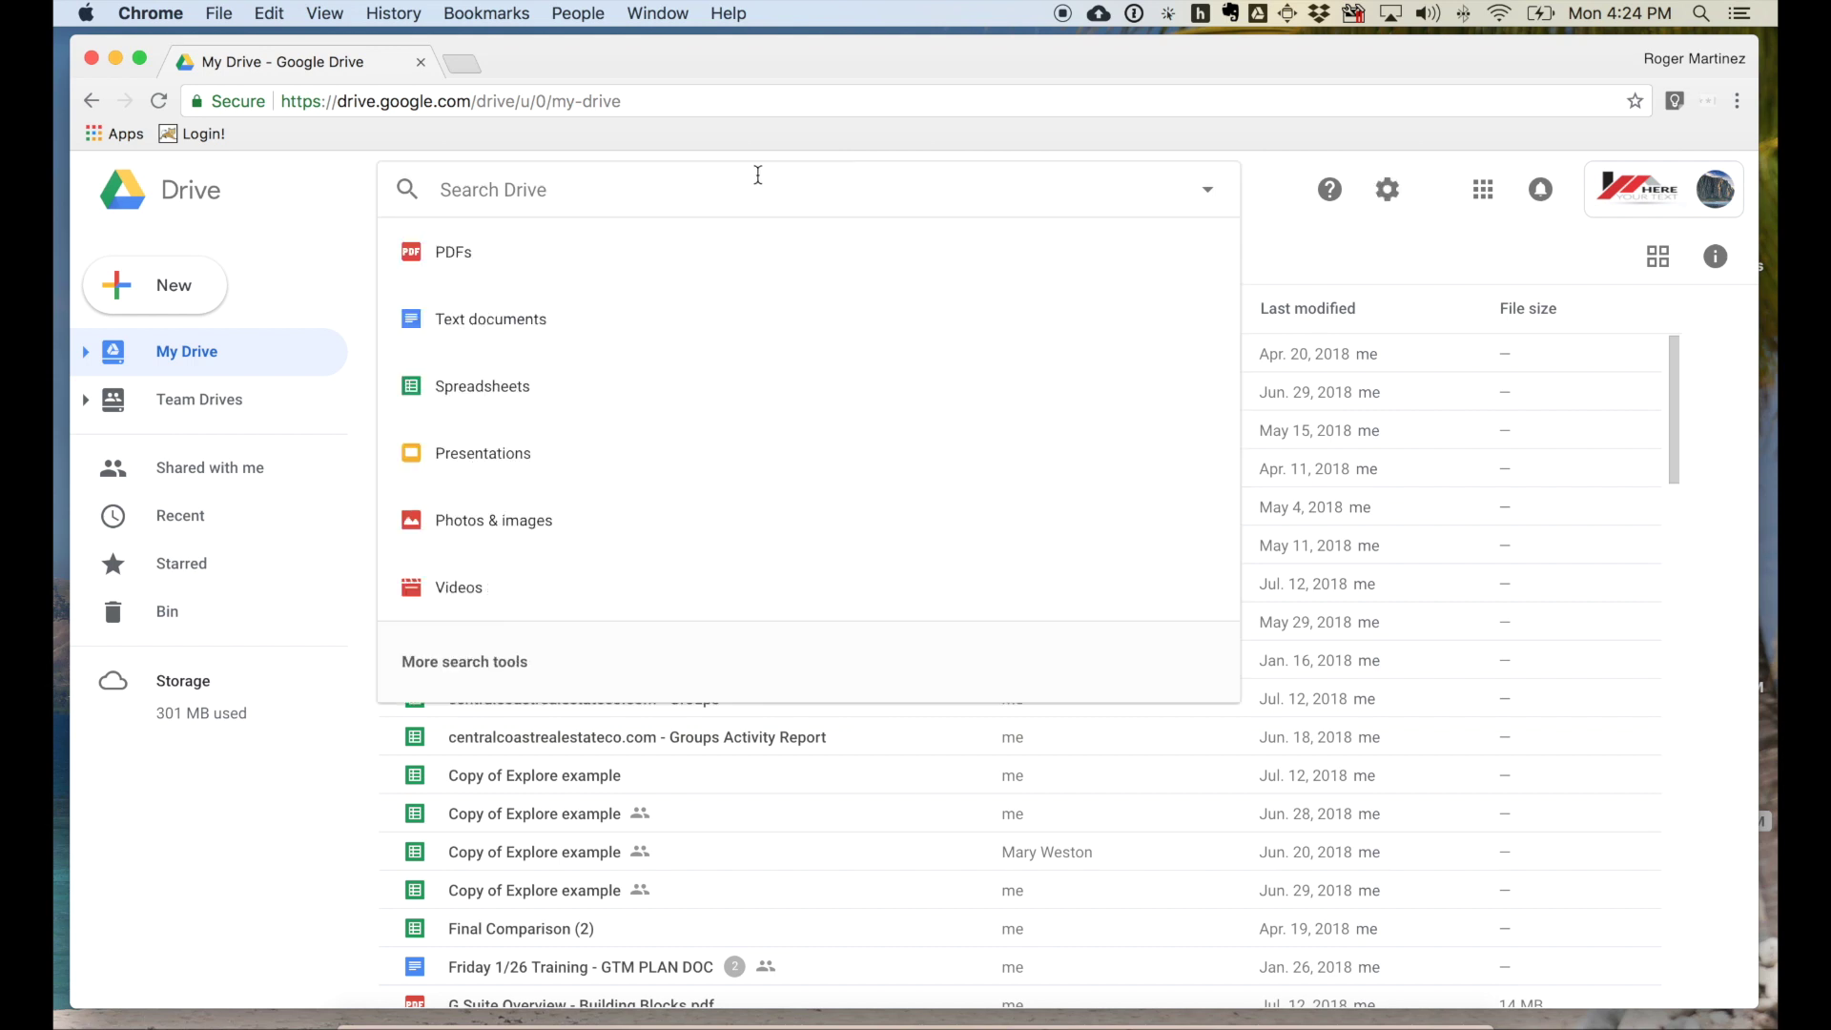
left_click(1206, 188)
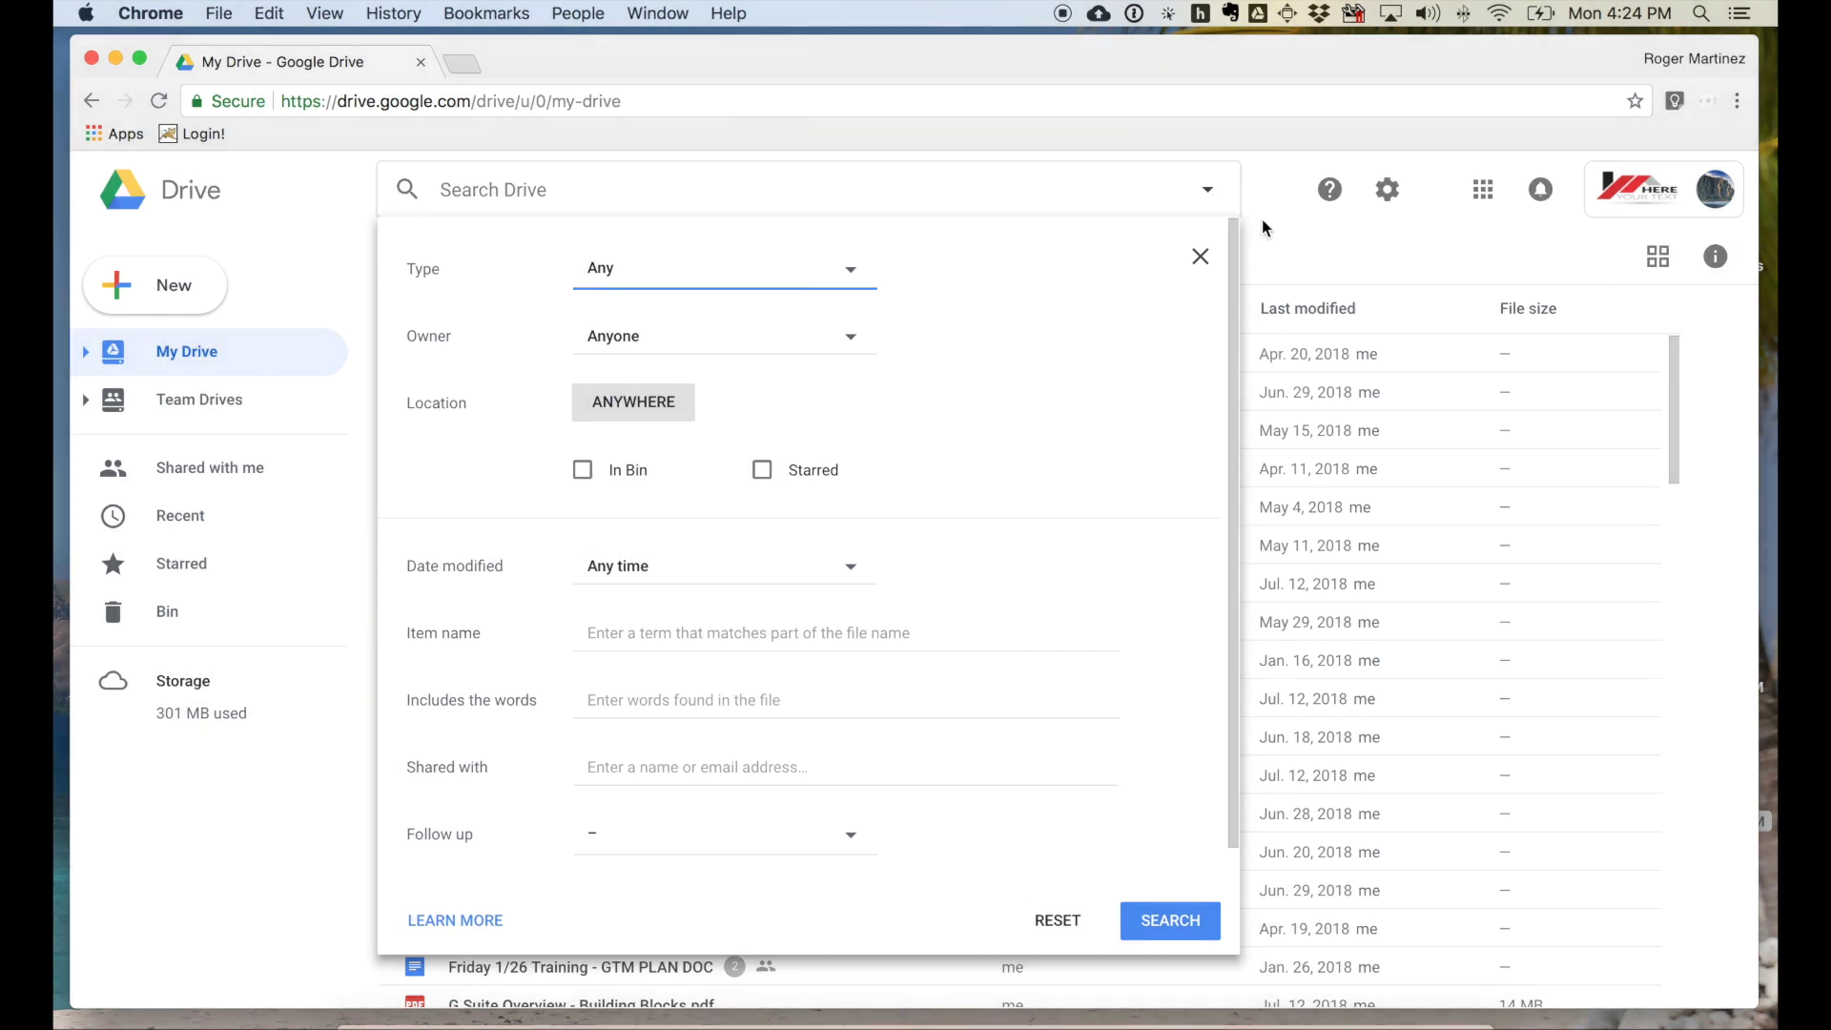
left_click(1263, 227)
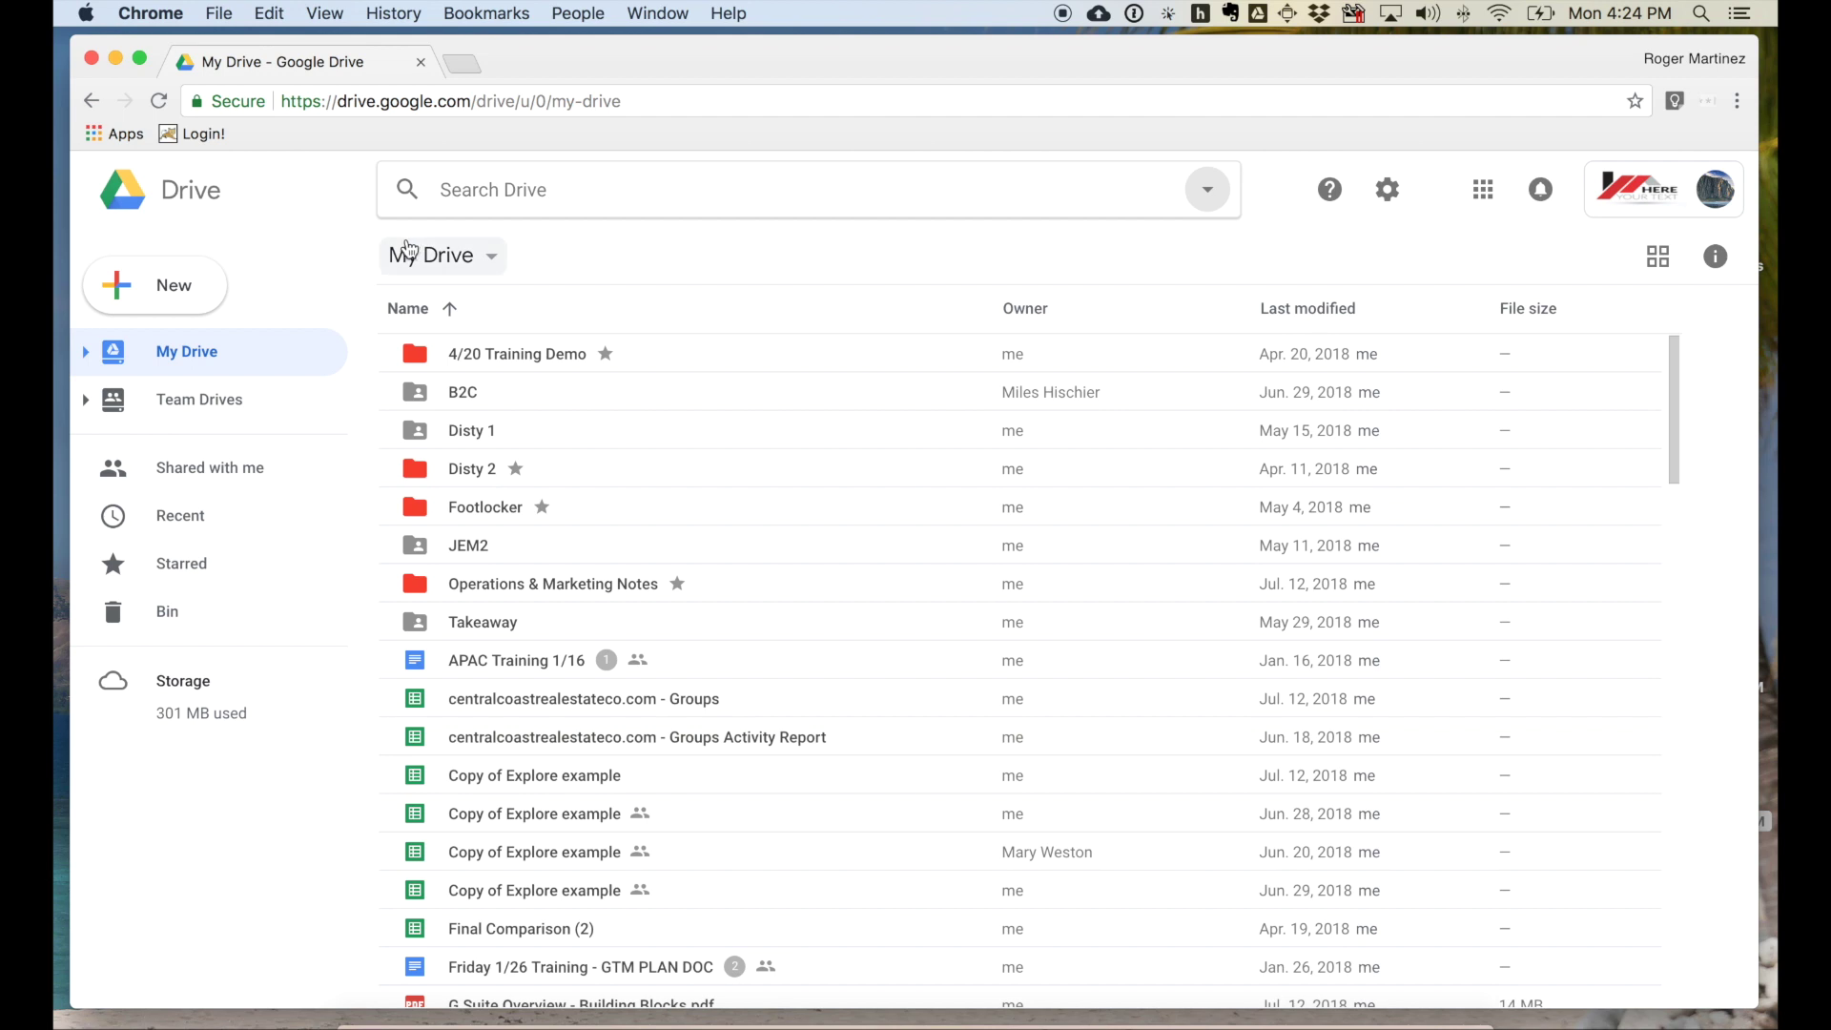
Create a new Google Docs document in My Drive and name it Operations
left_click(174, 298)
left_click(211, 454)
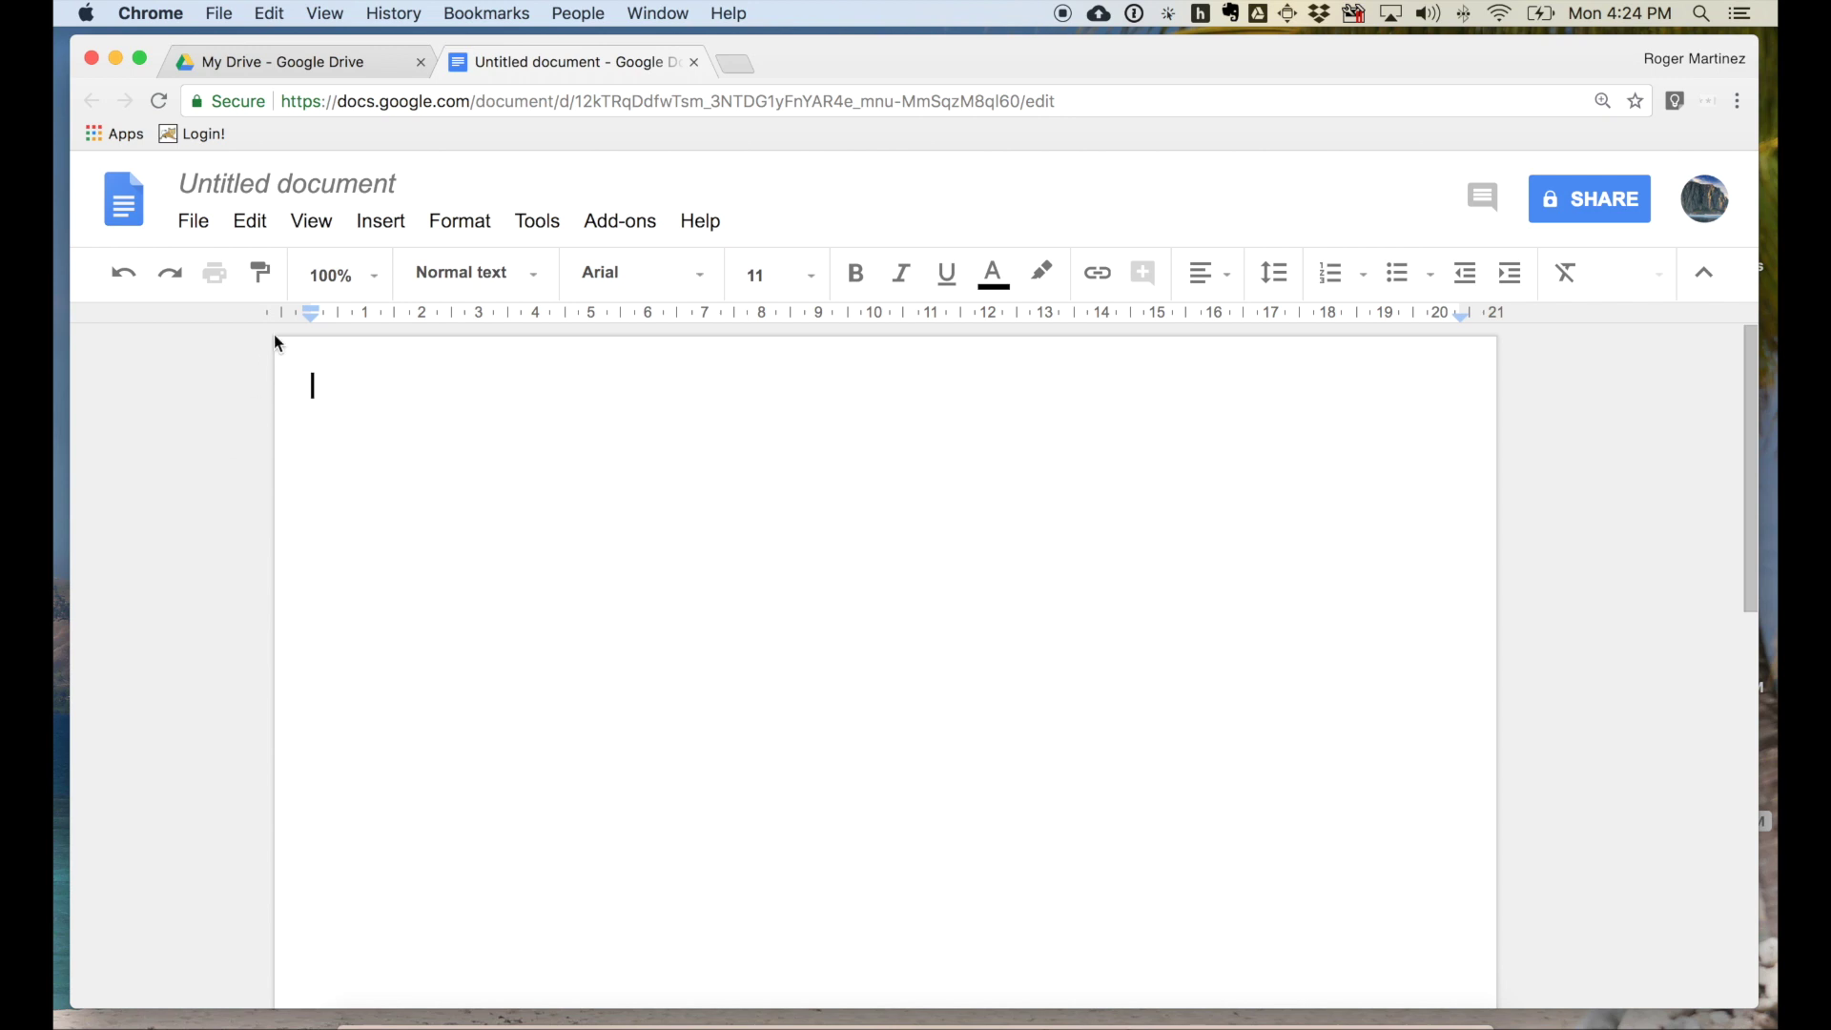
left_click(324, 191)
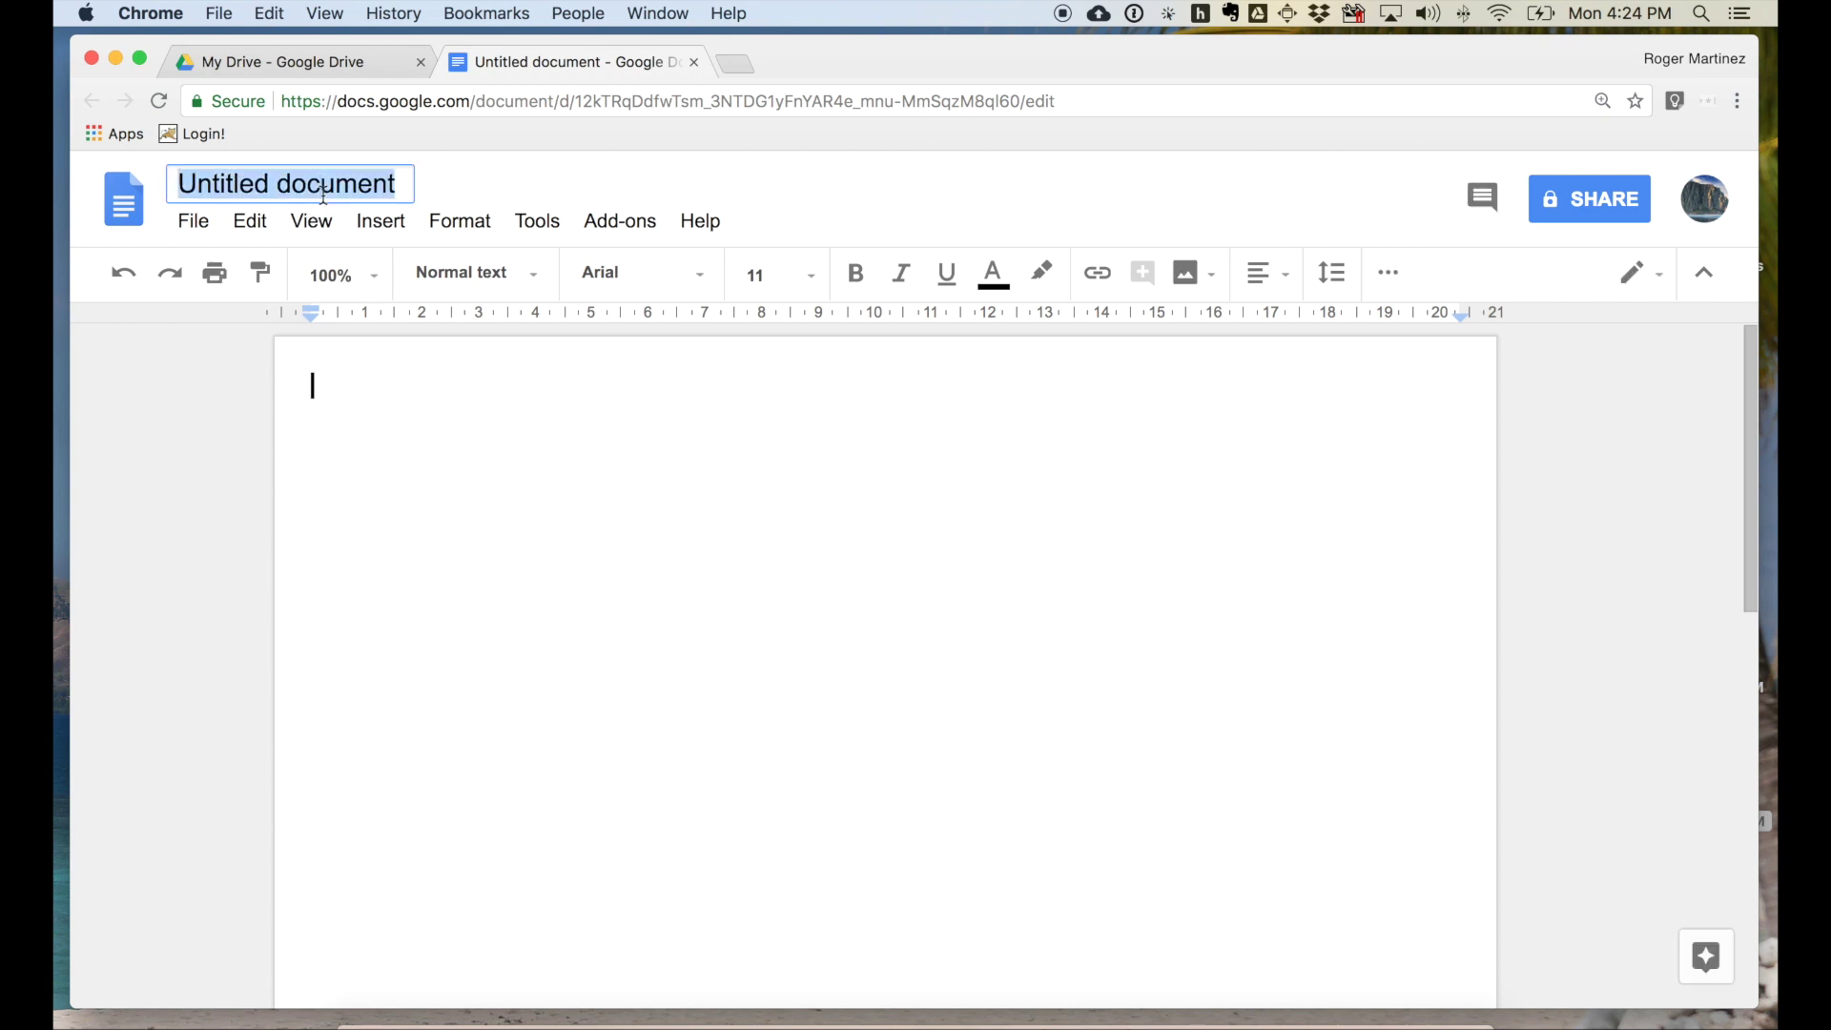
type("Operation")
type("s")
key("Return")
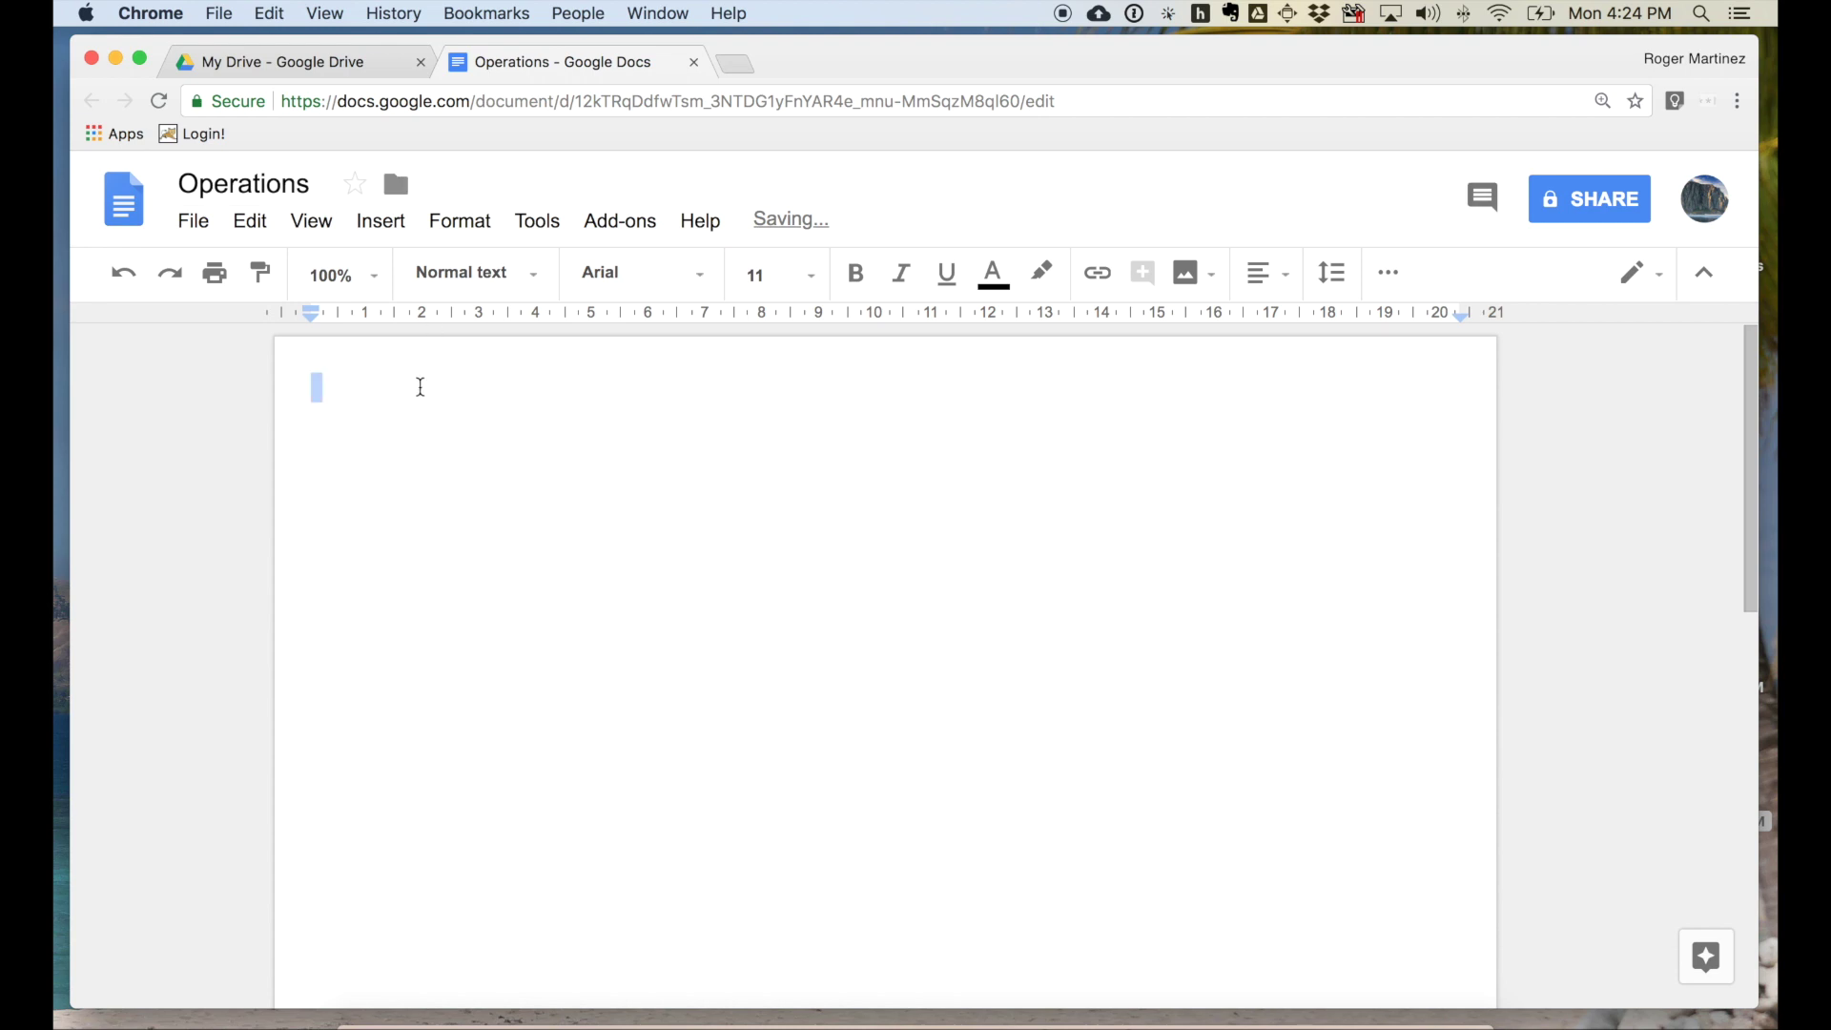
Write the lines Marketing, Sales, Support and Public Relations in the document, separated by blank lines
type("Marketing")
key("Return")
key("Return")
type("Sales")
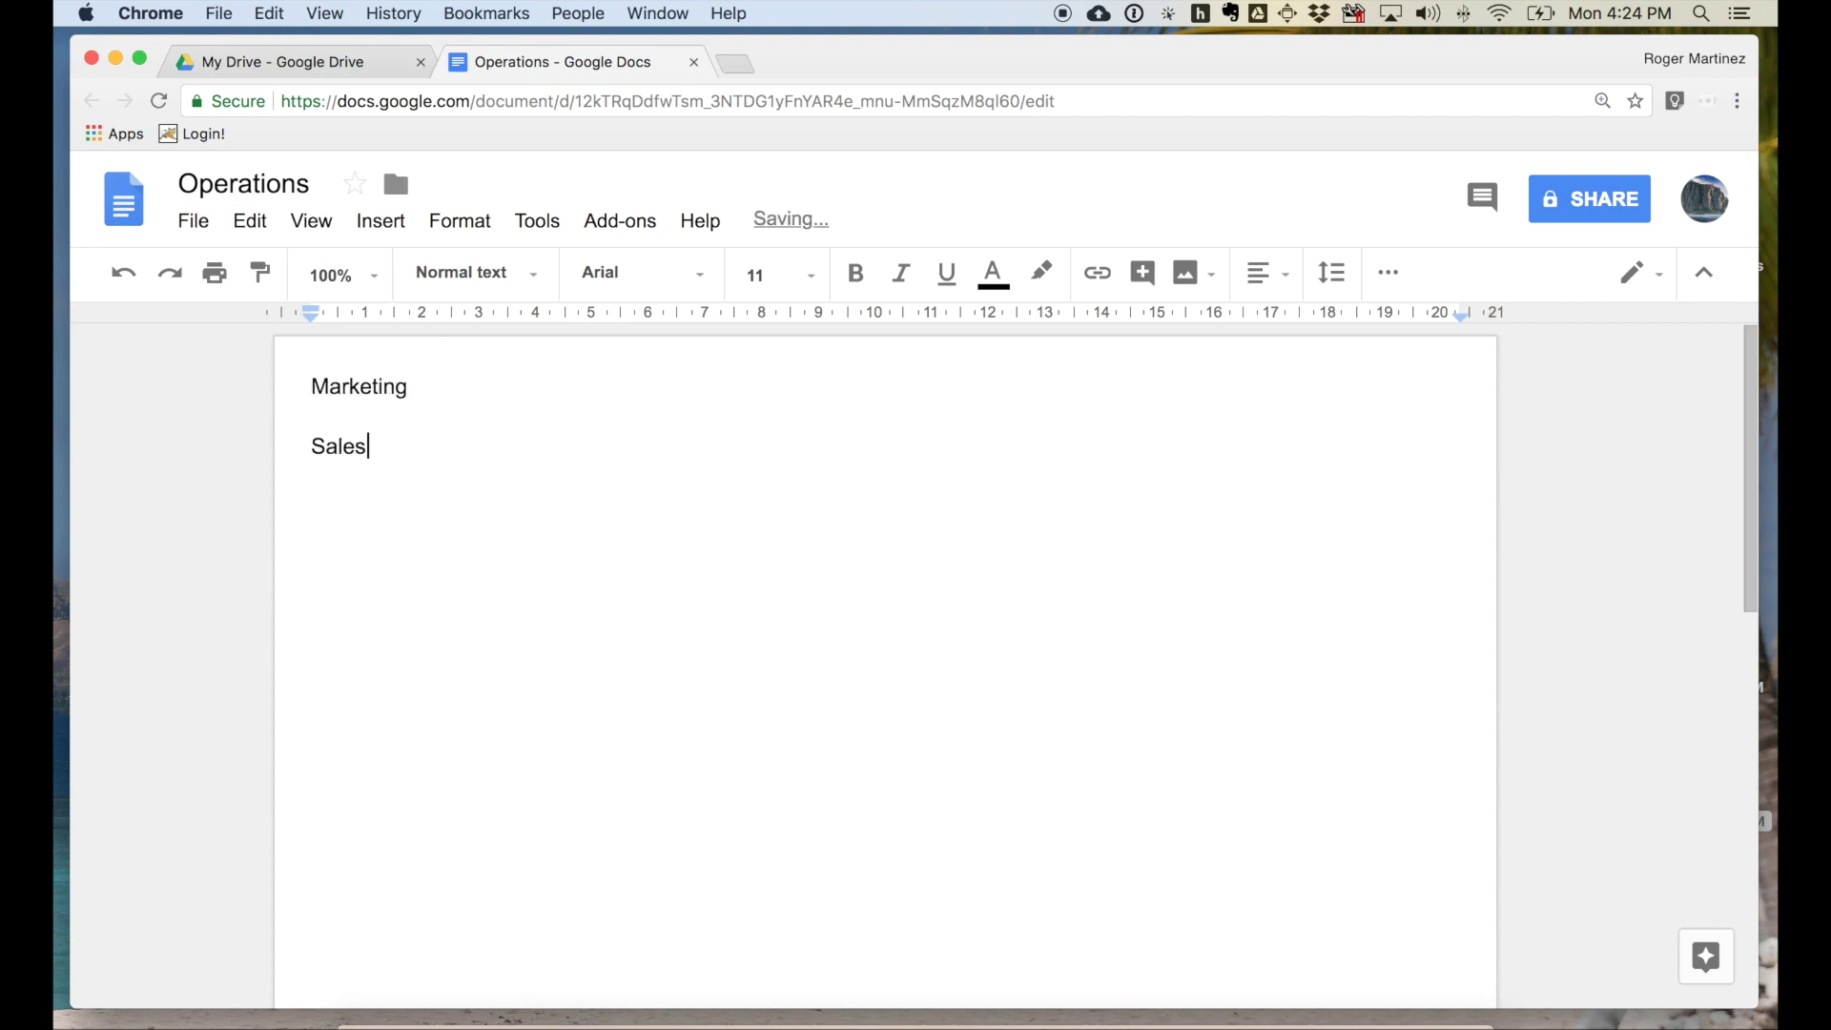
key("Return")
key("Return")
type("Support")
key("Return")
key("Return")
type("Public Relationshi")
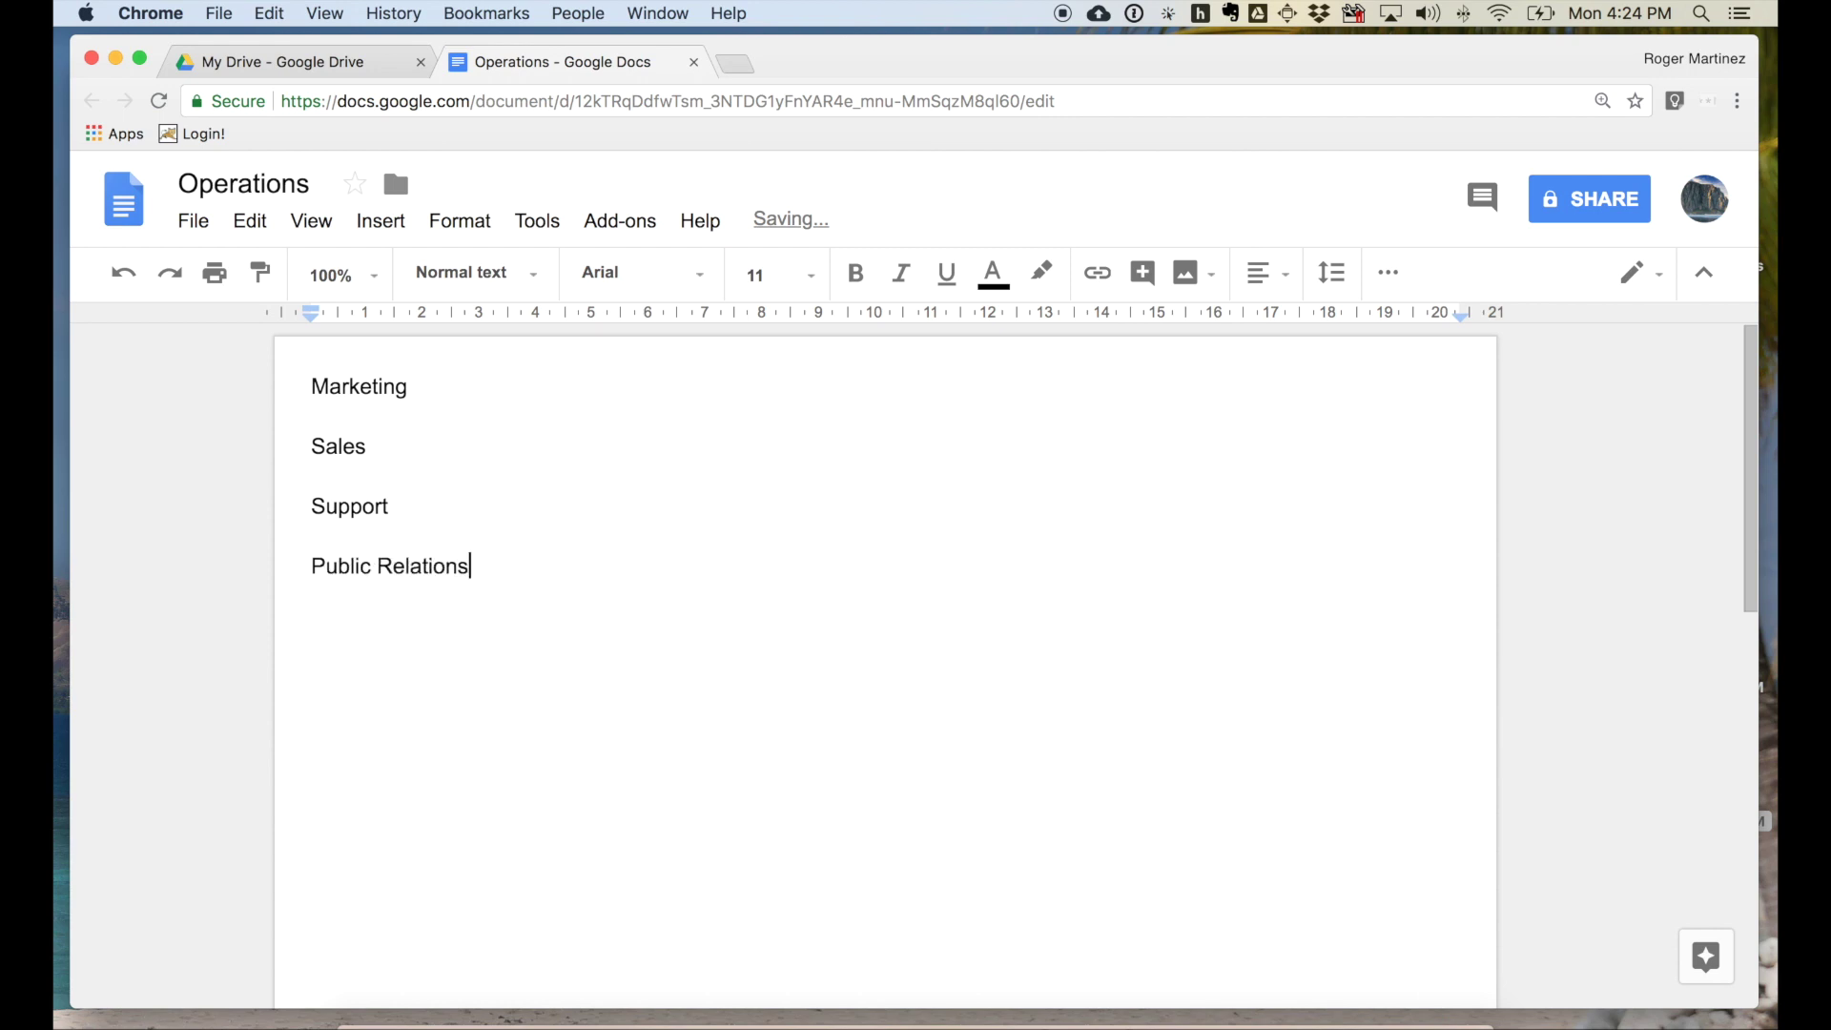
key("BackSpace")
key("BackSpace")
Apply the Heading 1 style to all text in the document
key("super+a")
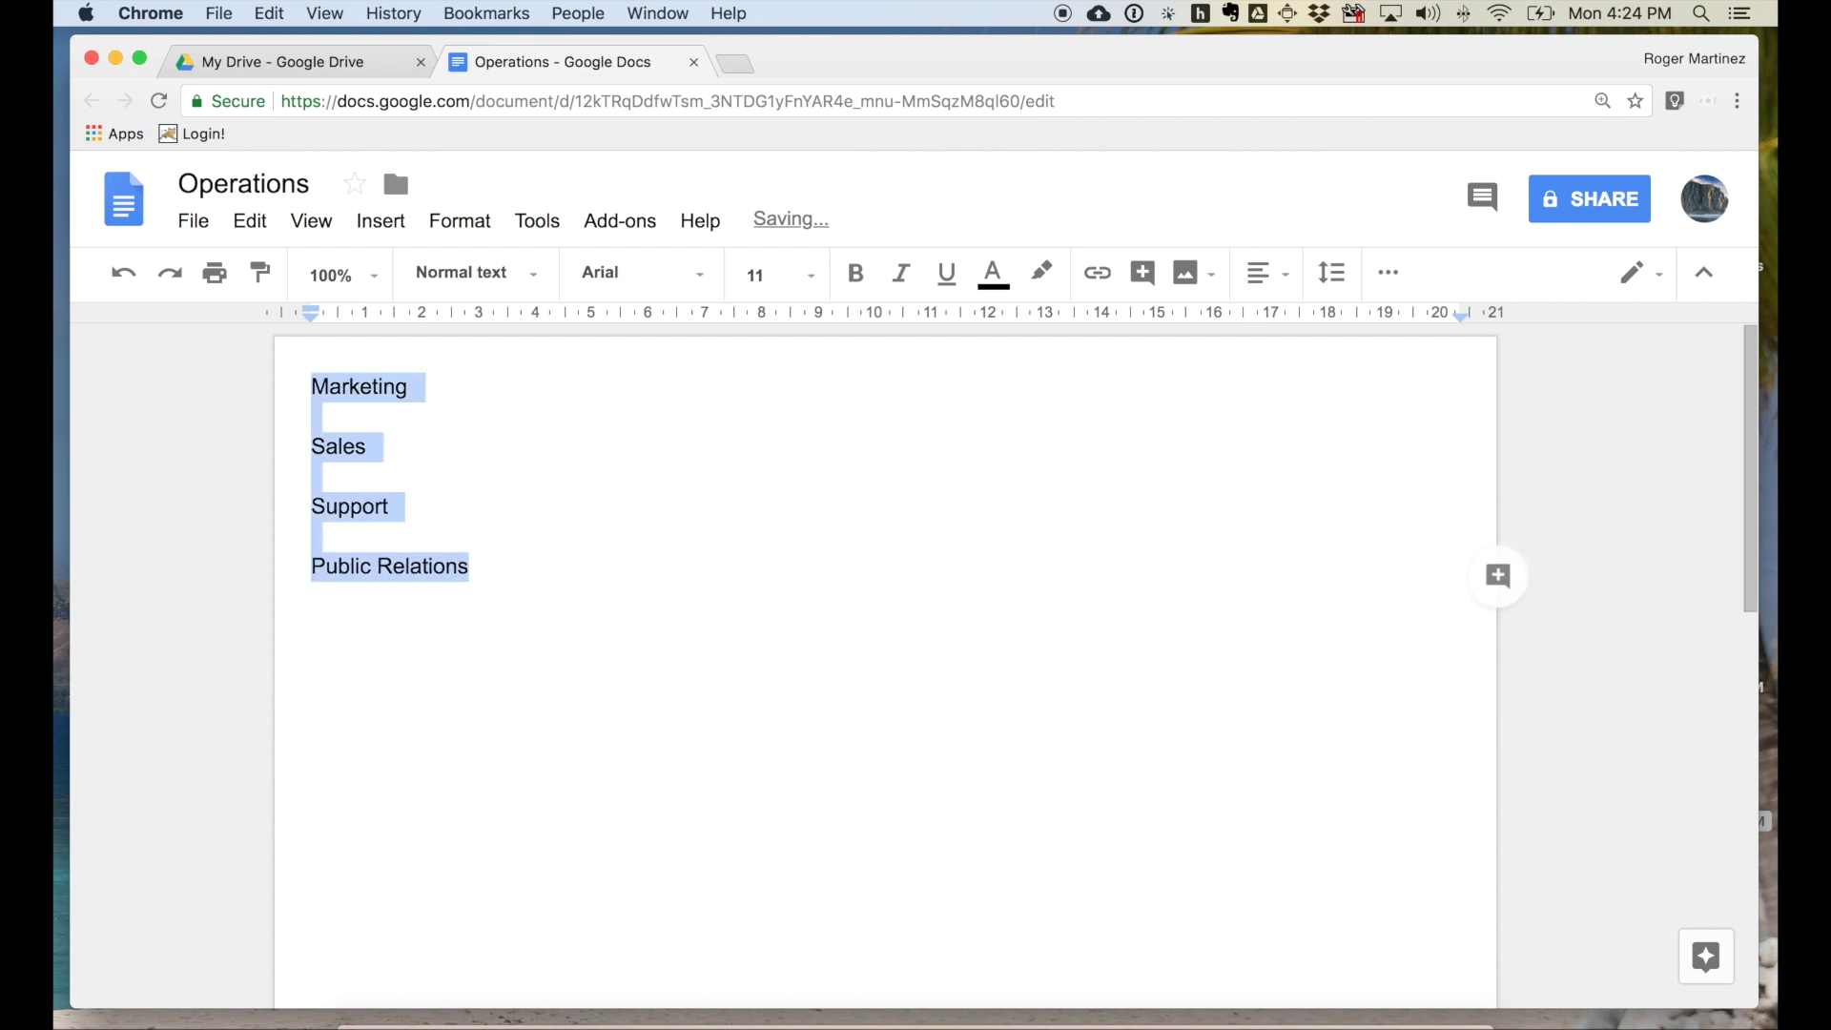
left_click(462, 286)
left_click(582, 611)
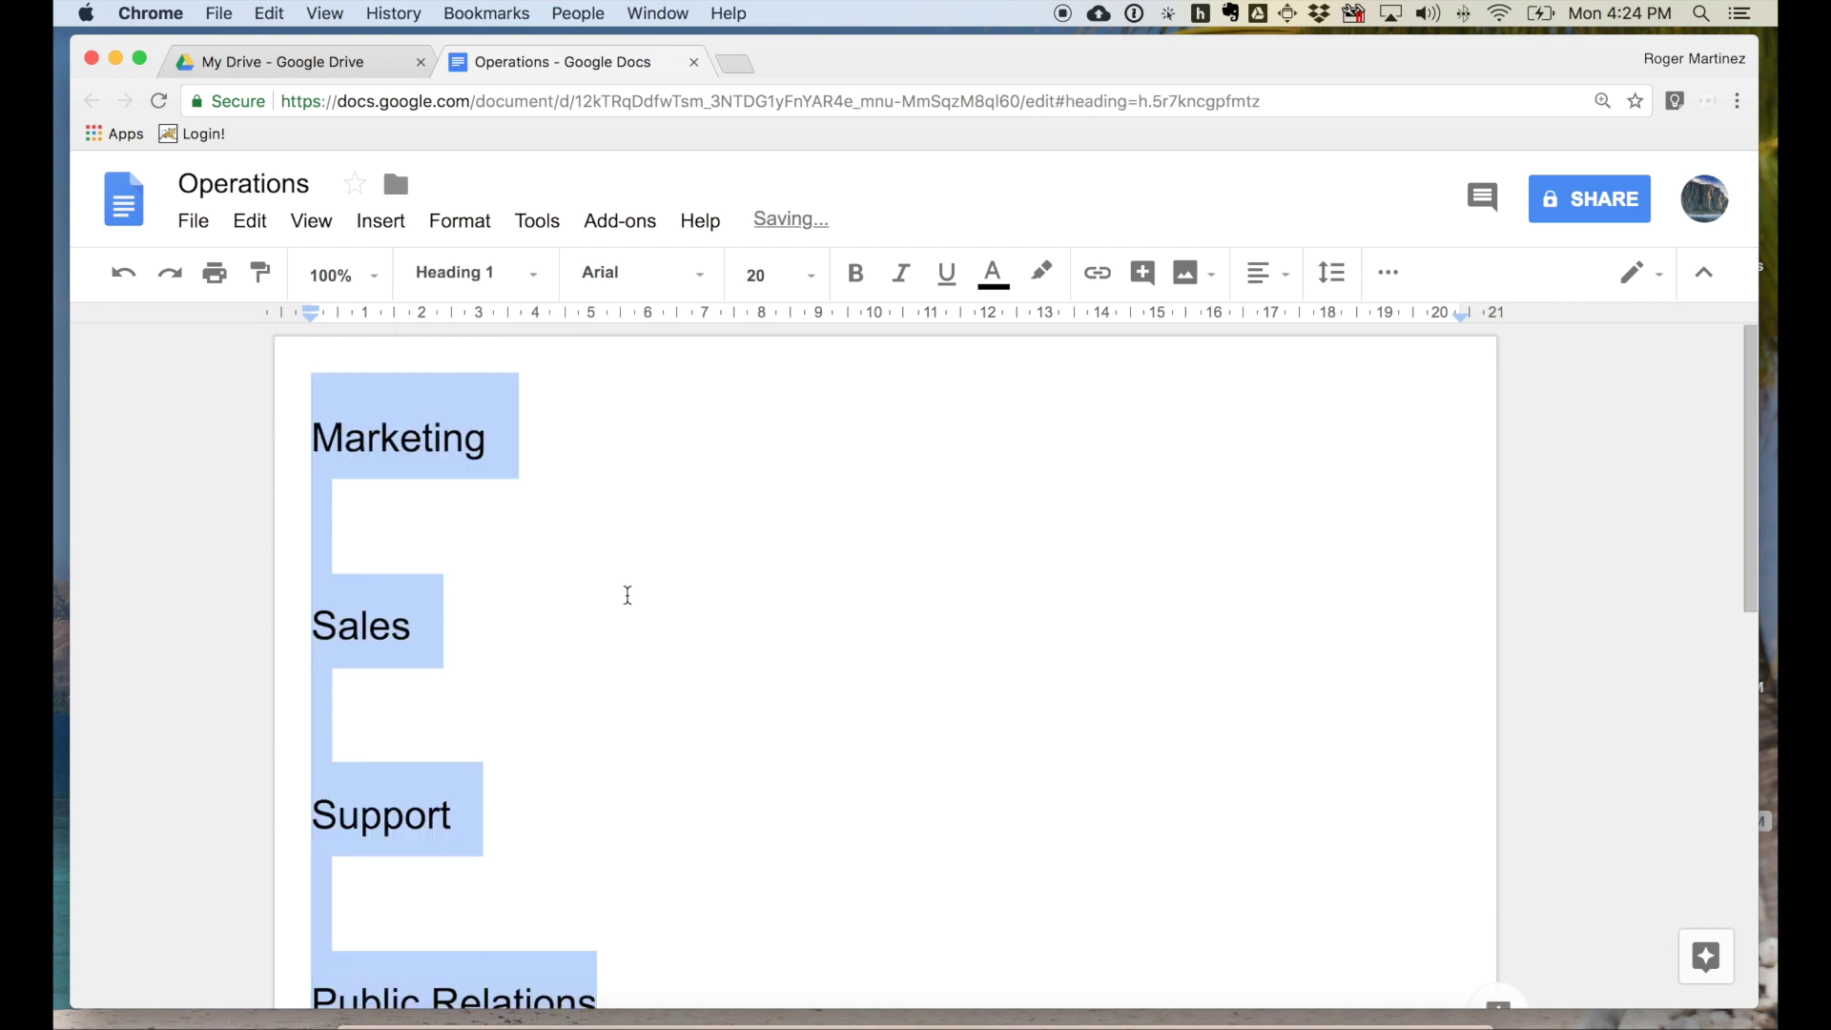
left_click(699, 668)
scroll(701, 670, "down", 3)
scroll(701, 670, "up", 3)
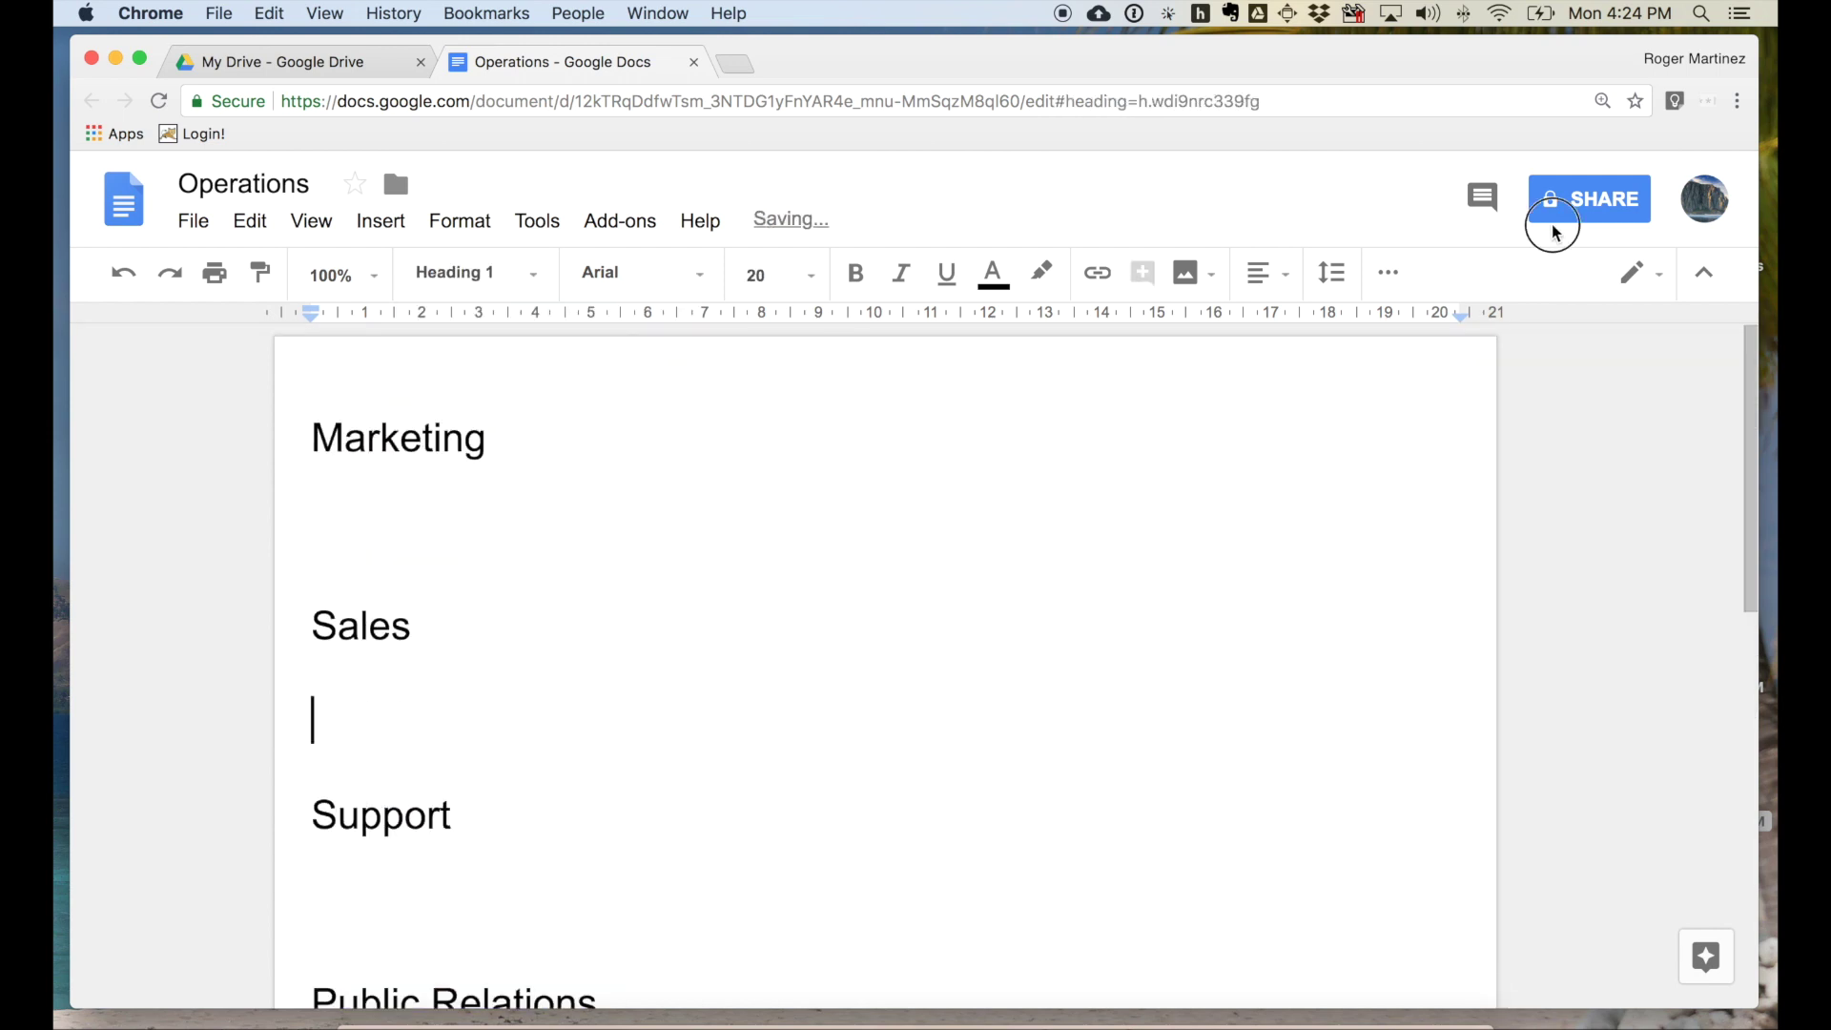
Share the Operations document with a colleague from the contacts, including a note that greets them and says "Thanks for attending today's webinar!"
left_click(1575, 214)
type("mary")
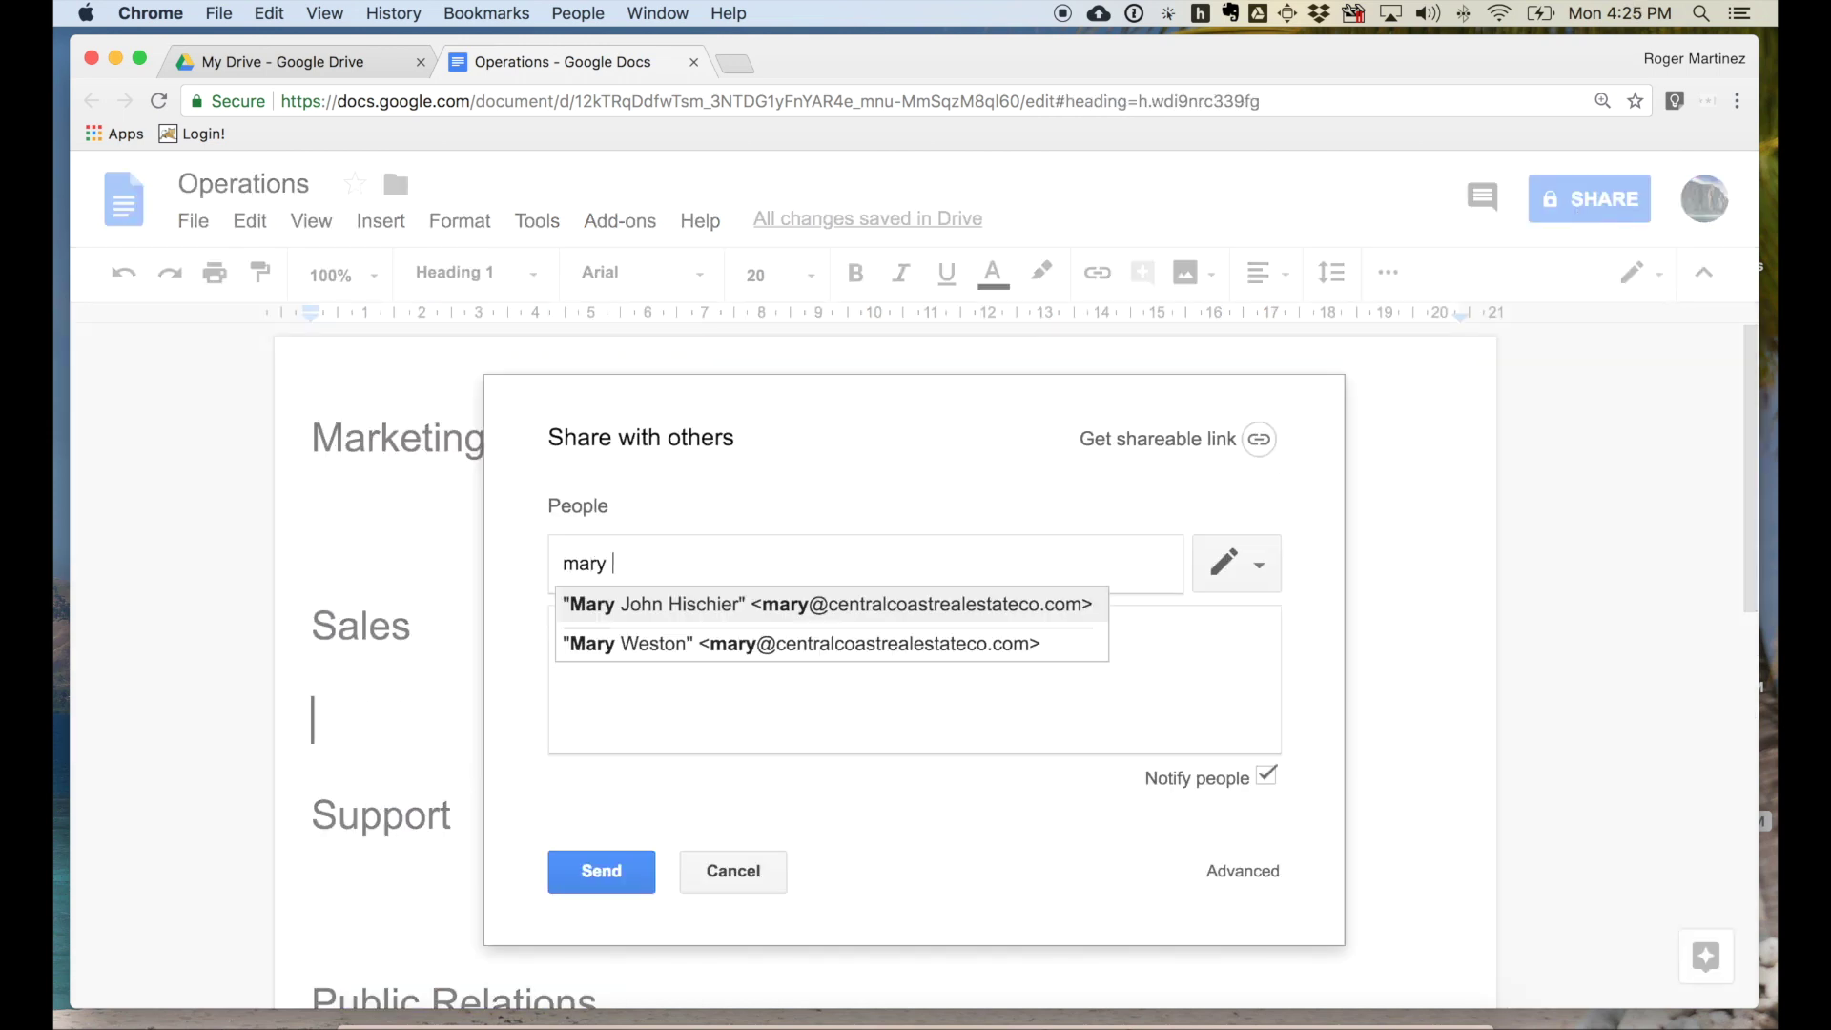
key("Return")
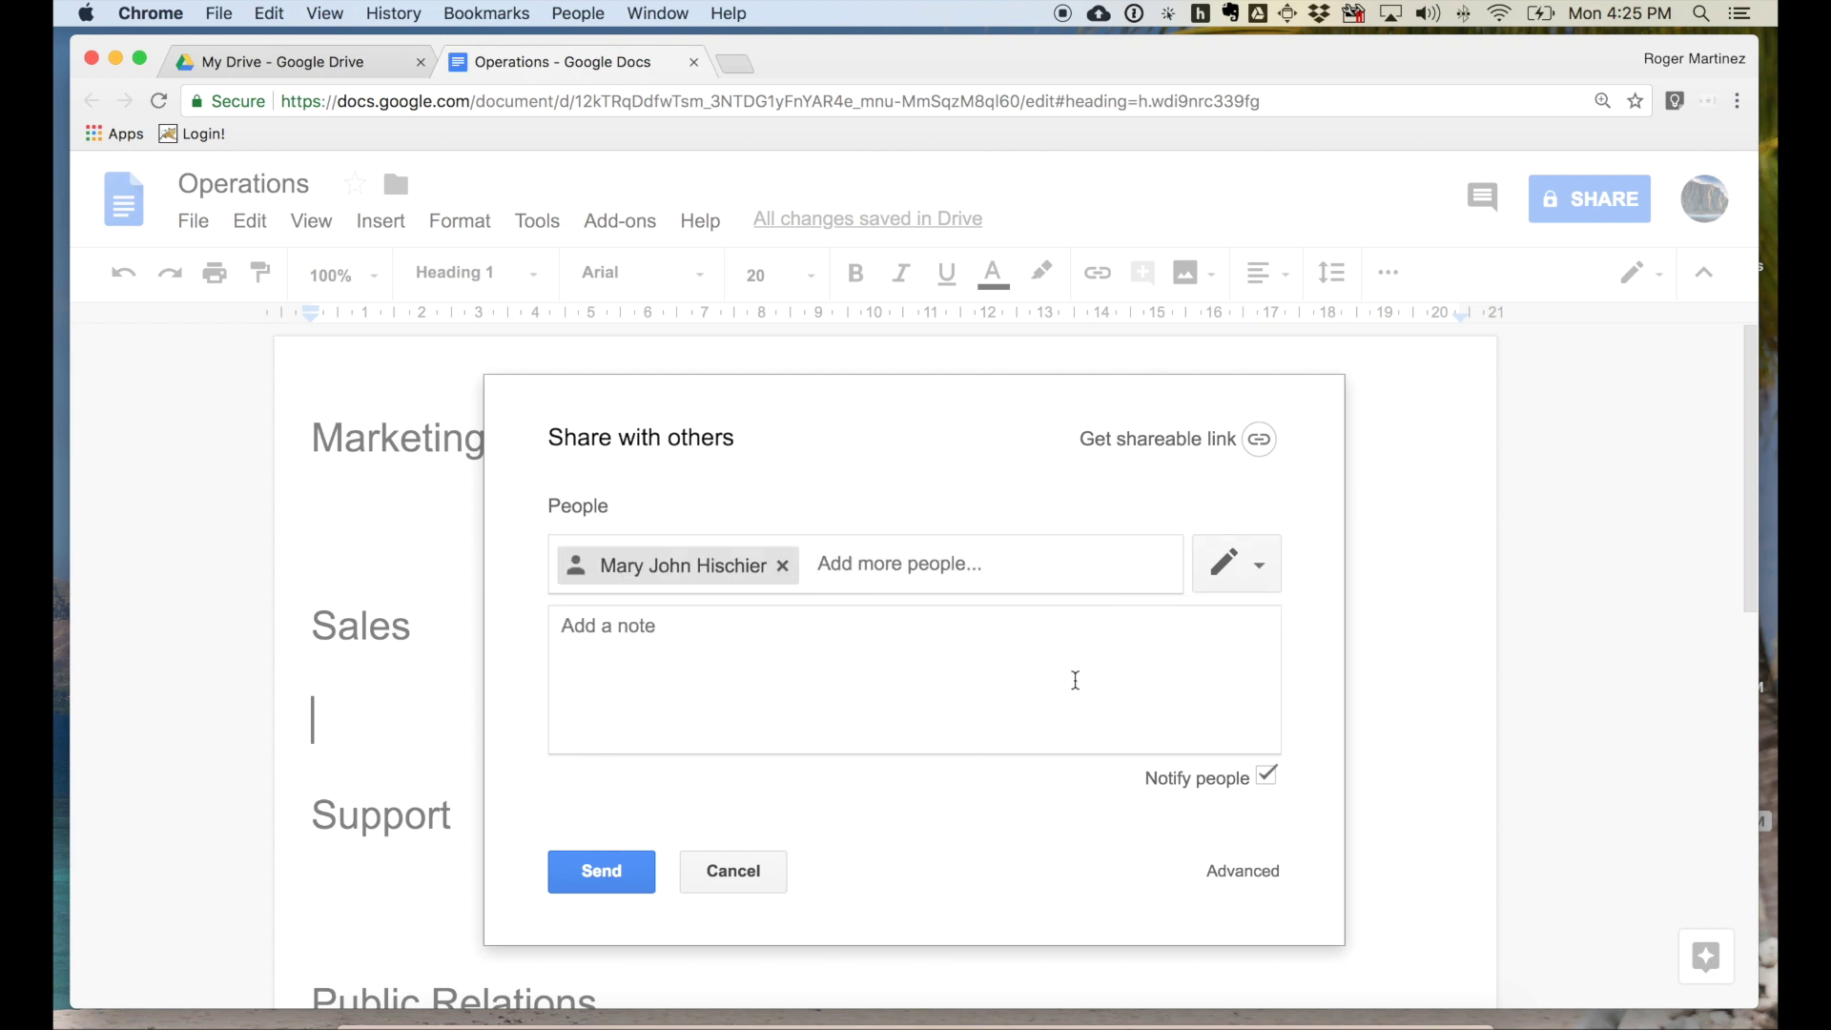
left_click(1075, 680)
type("Hi Ma")
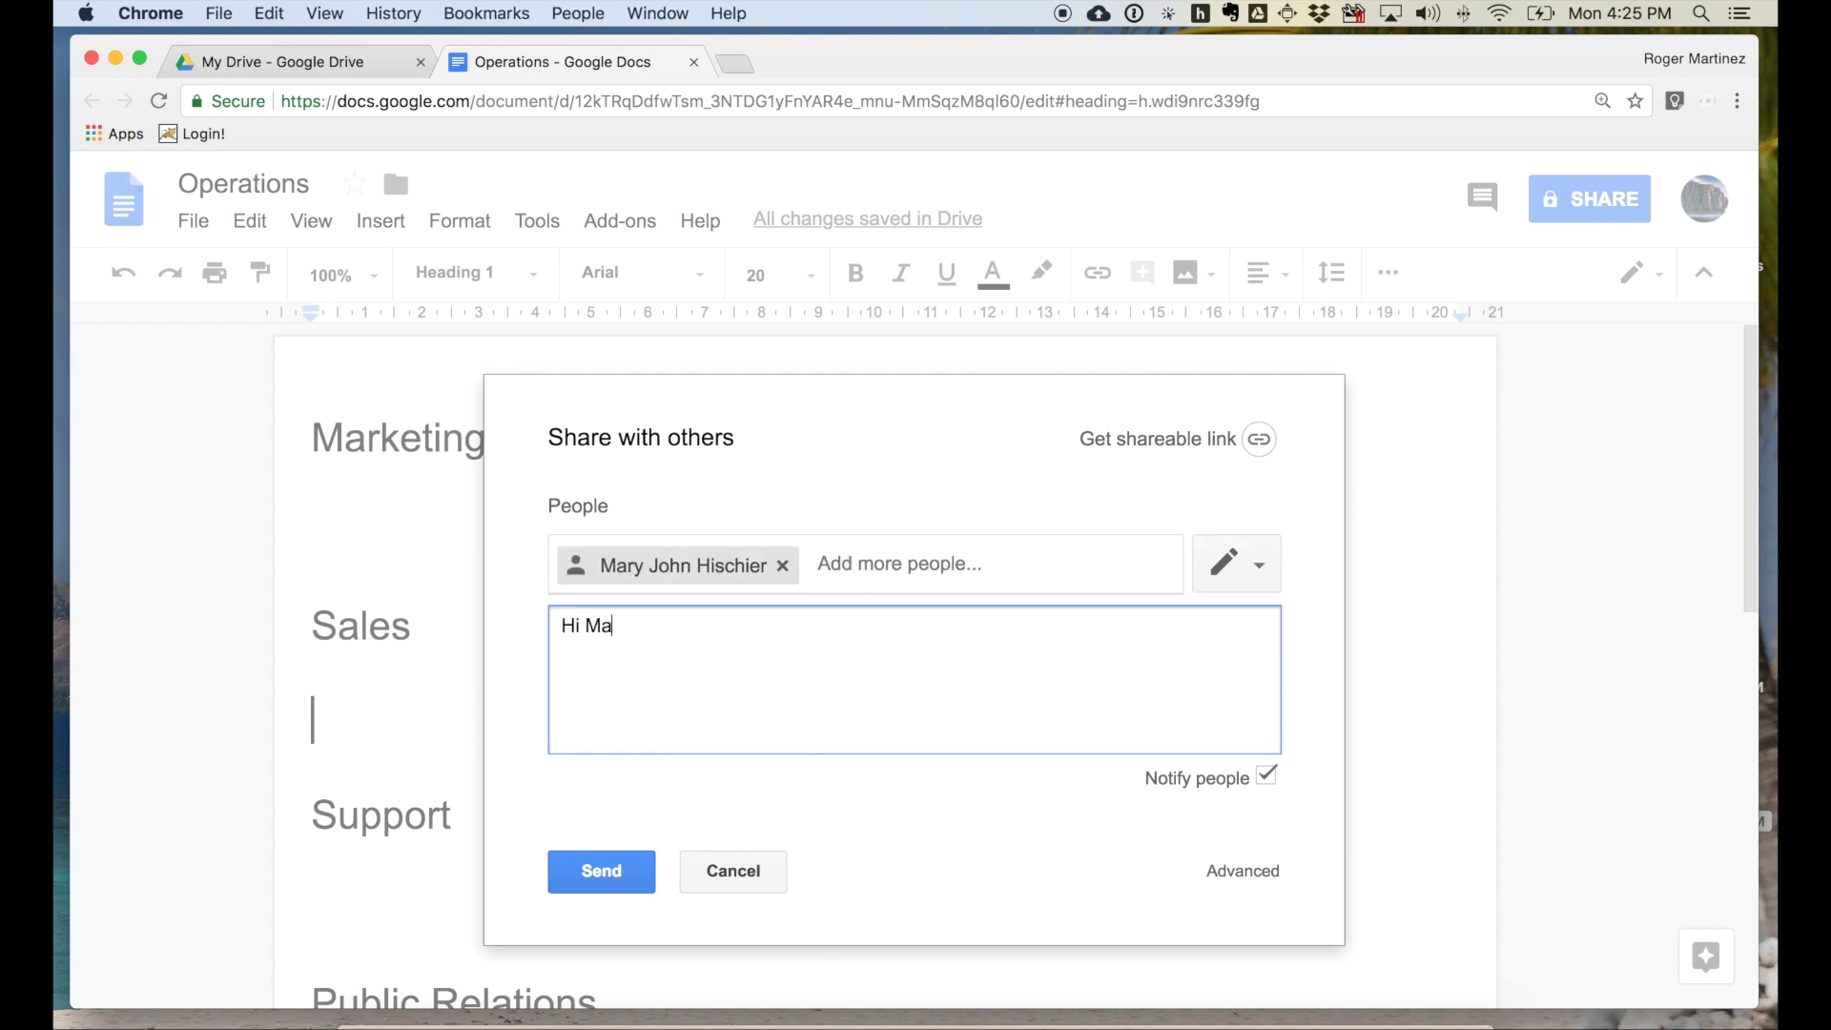
type("ry ------ Thanks for attending today's webinar!")
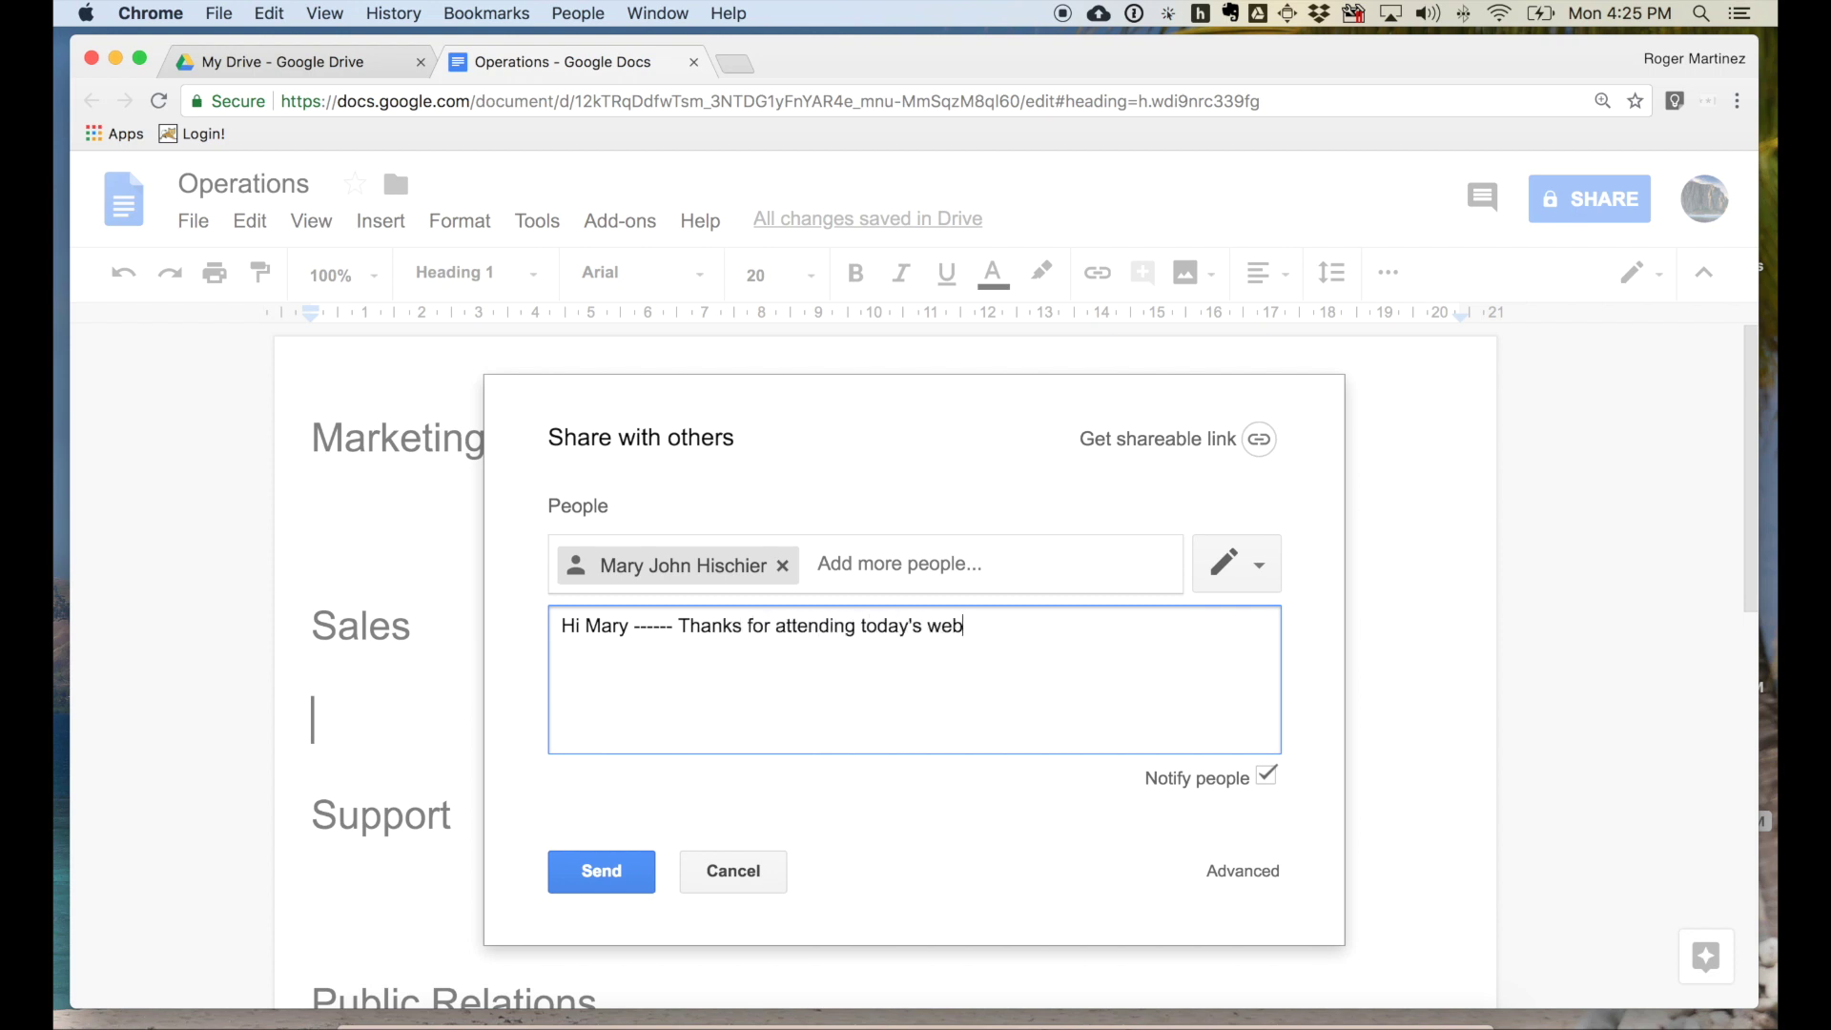
left_click(598, 875)
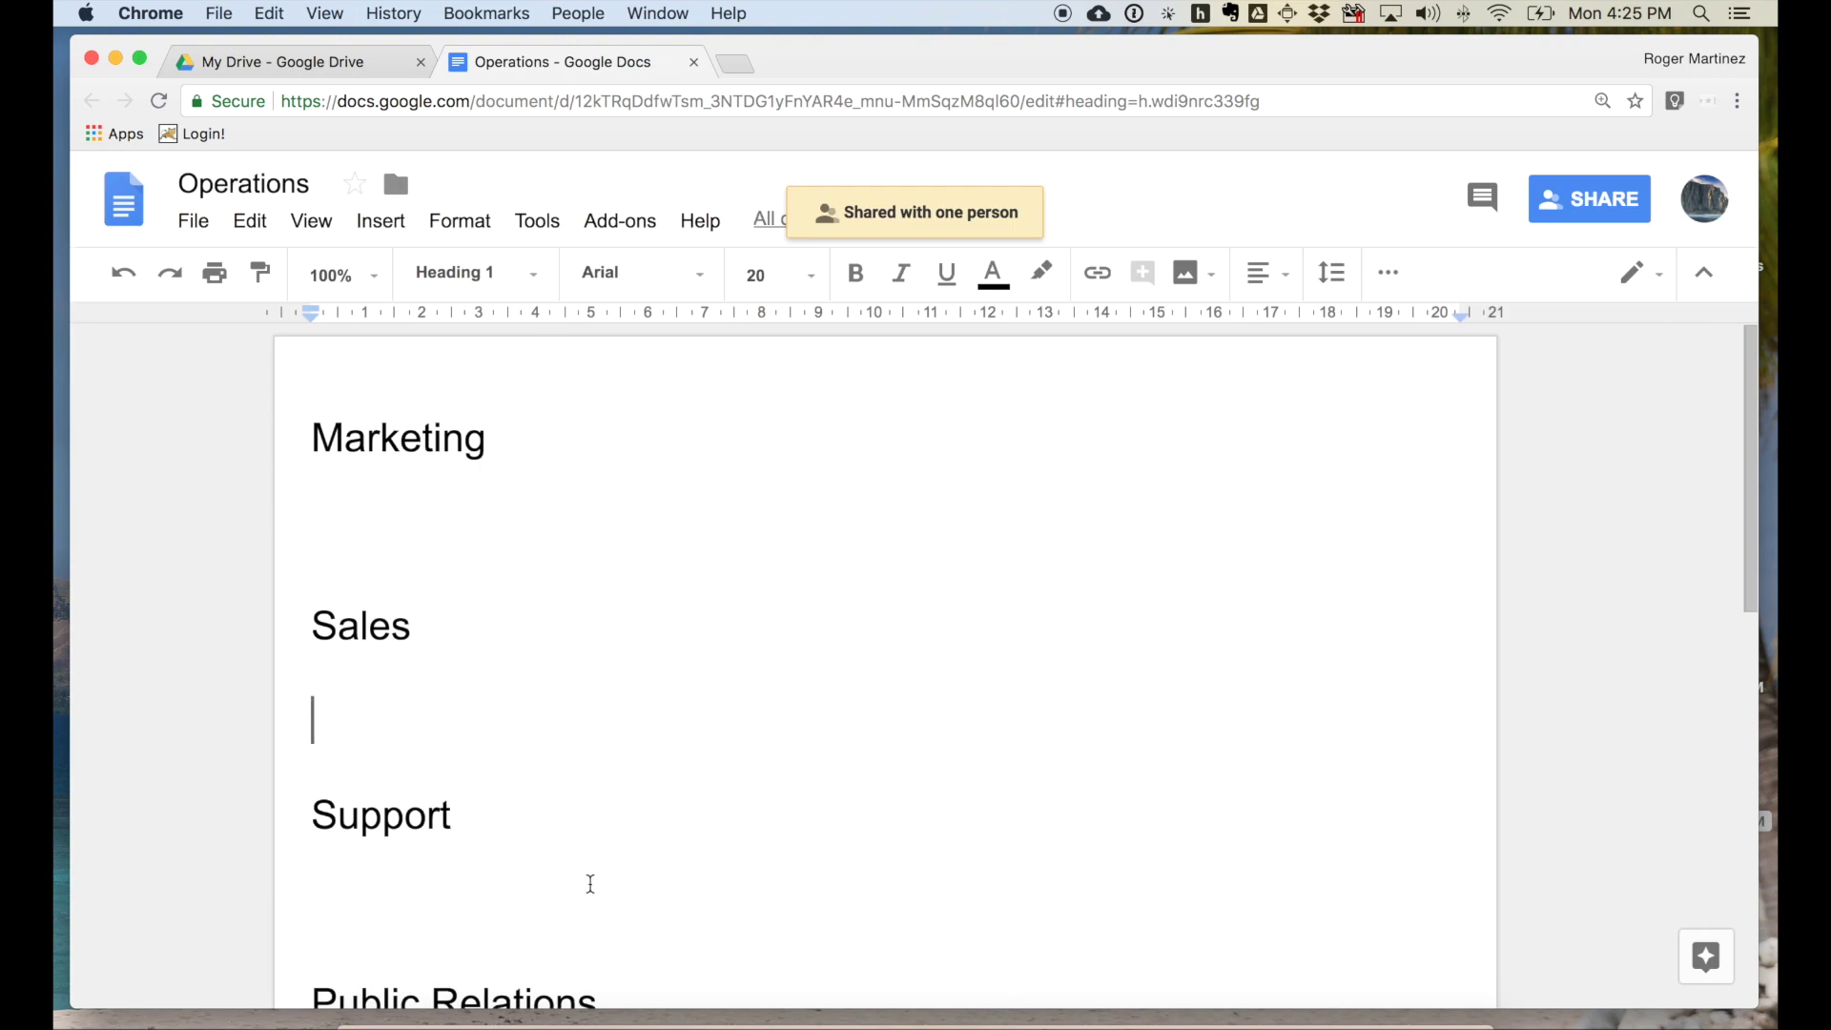
Add the comment "Needs to be updated" to the Marketing heading
key("Up")
key("Up")
key("Up")
key("shift+super+Right")
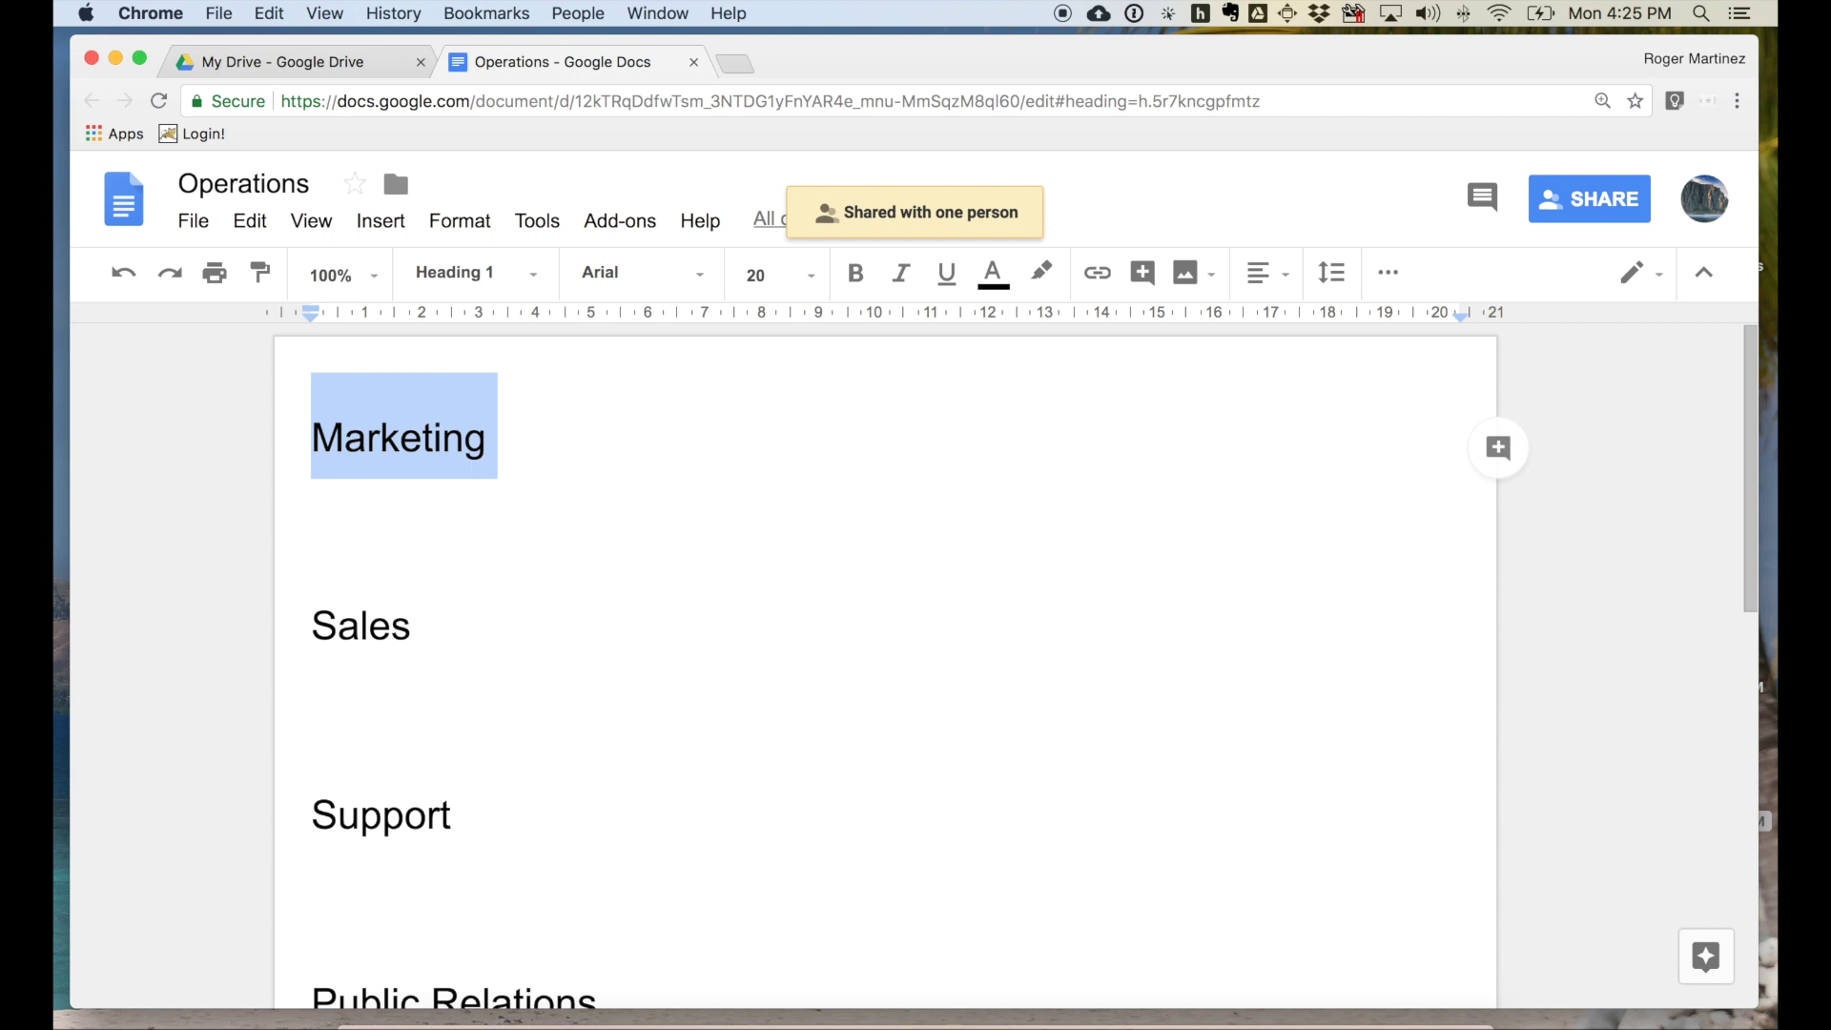
left_click(1499, 446)
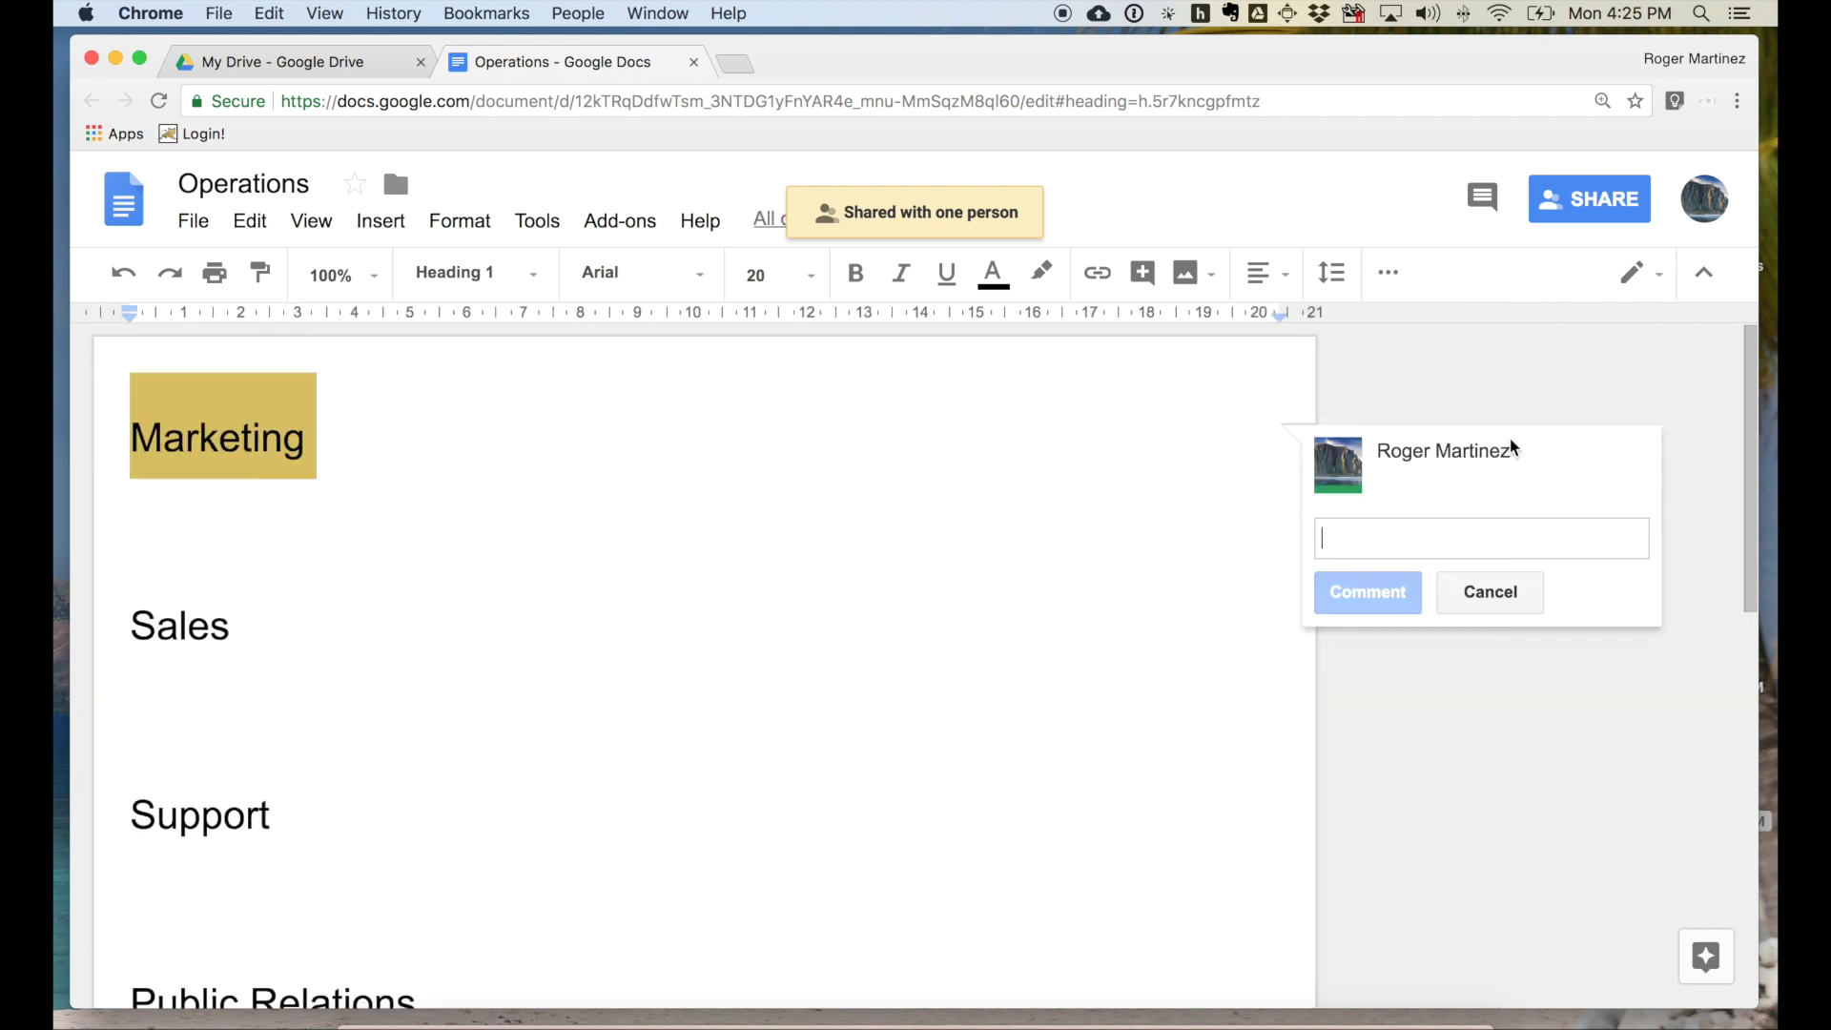
type("Needs to be ")
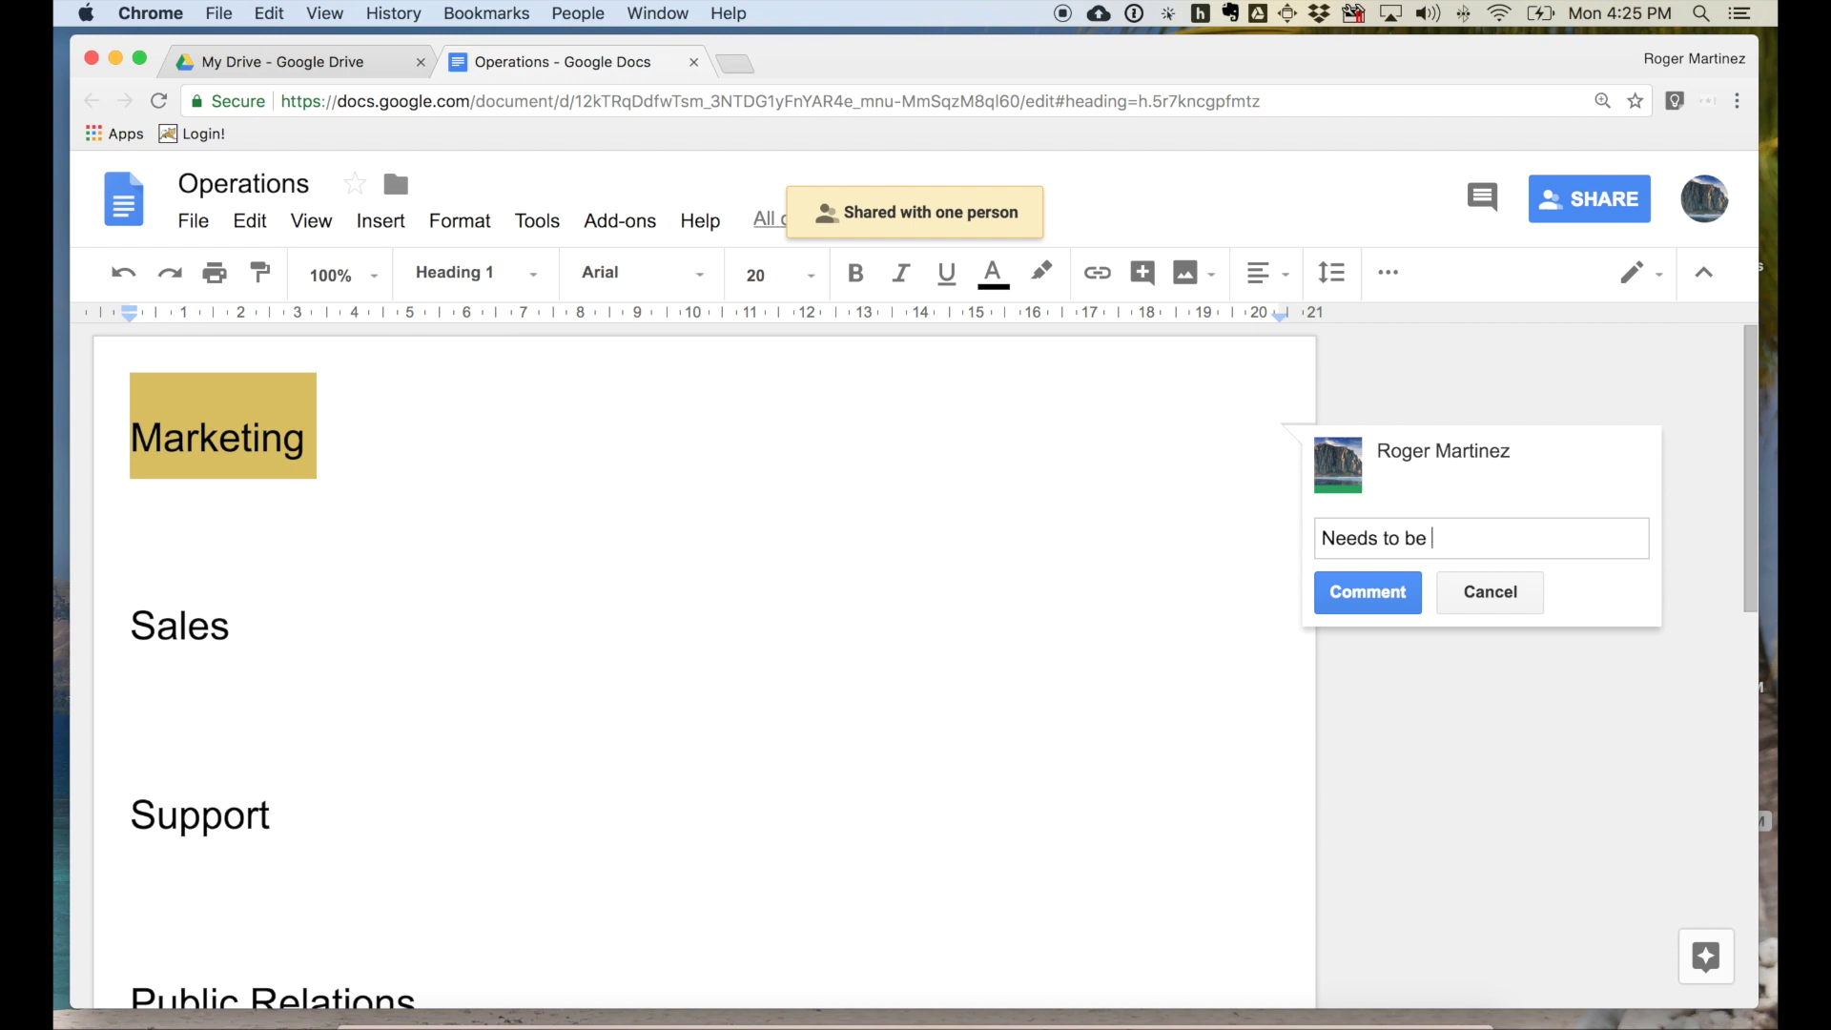
type("updated")
left_click(1394, 605)
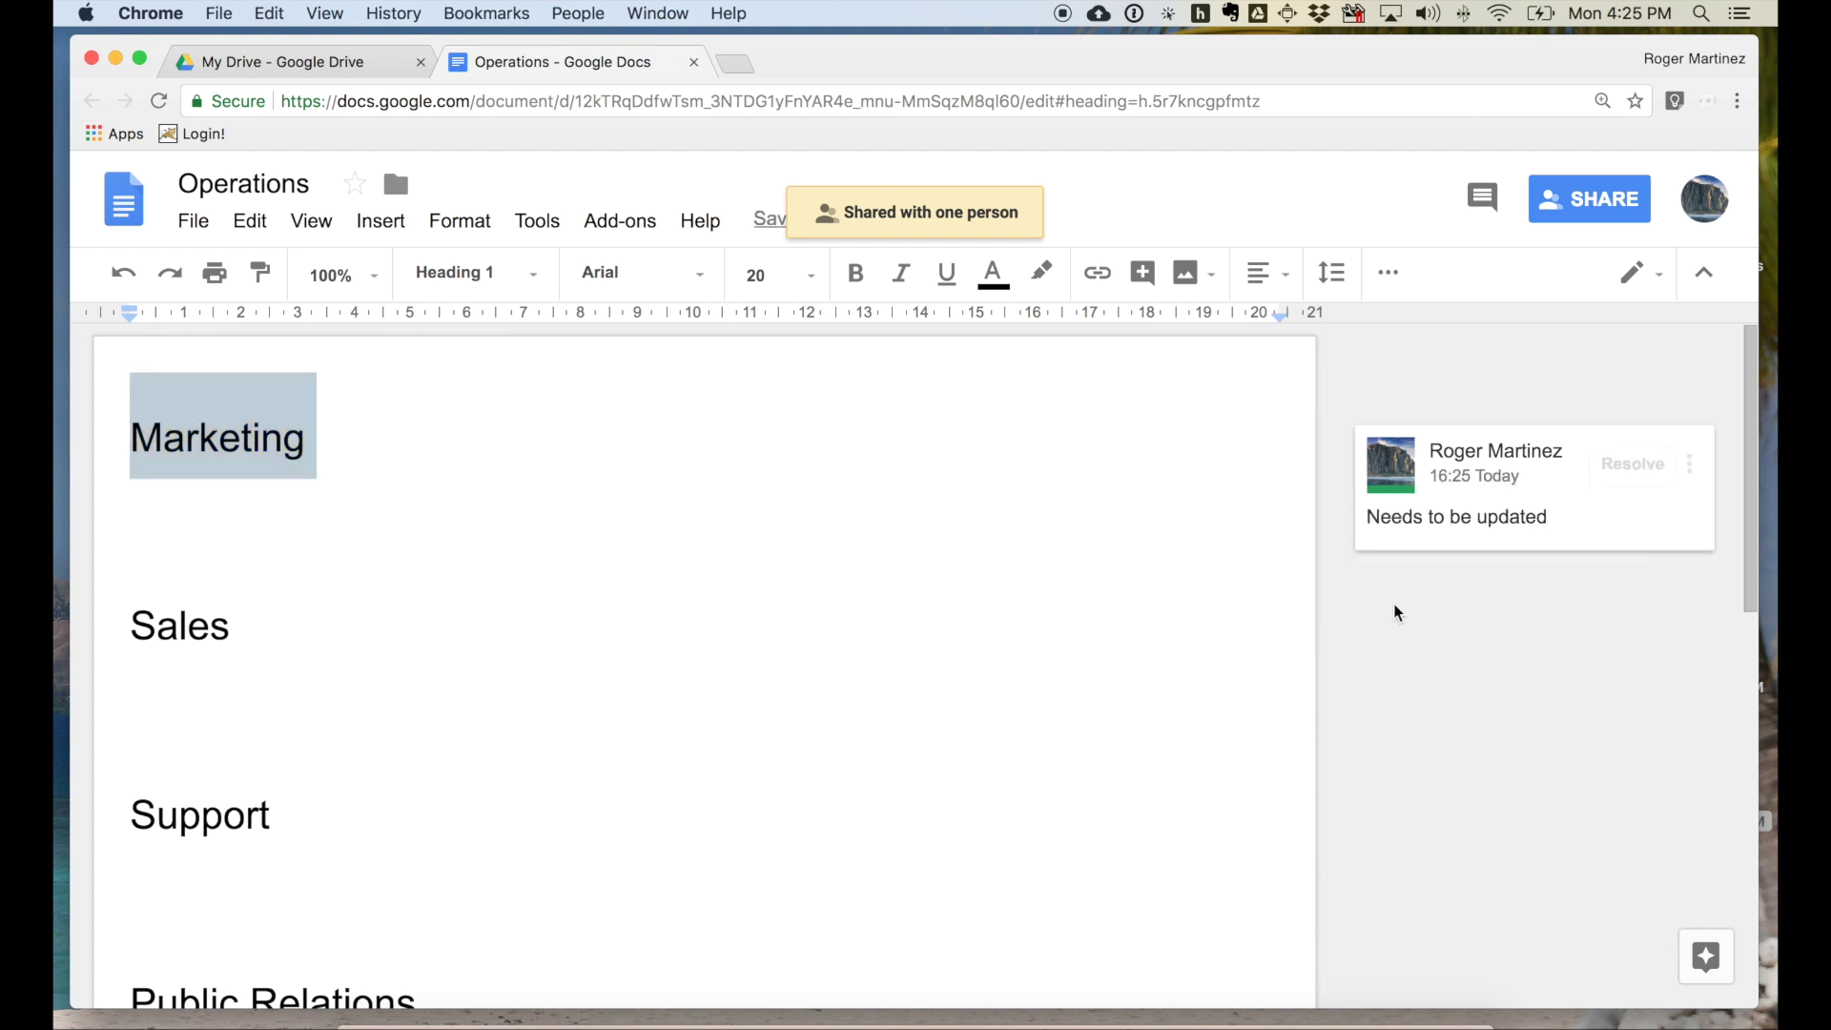
Comment on the Sales heading, mentioning the colleague with "-- please update this section", and assign the comment to that colleague
left_click_drag(263, 625, 129, 626)
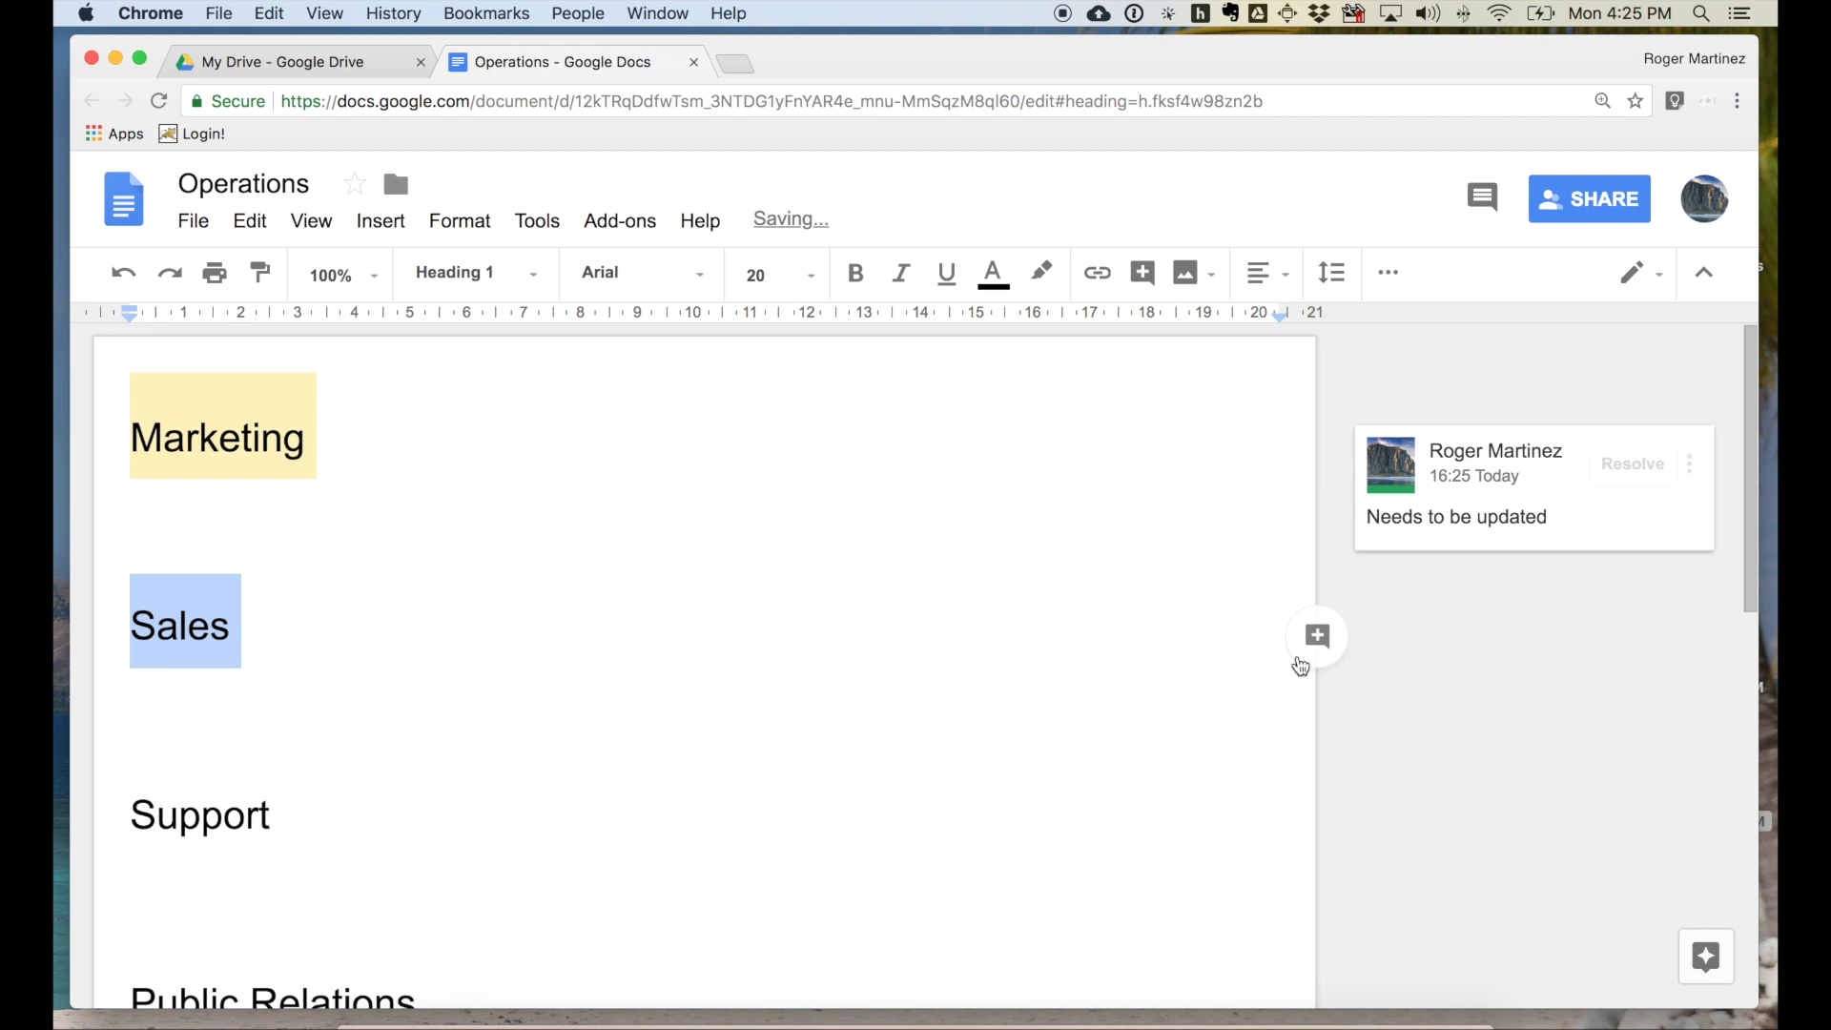
left_click(1299, 660)
type("@")
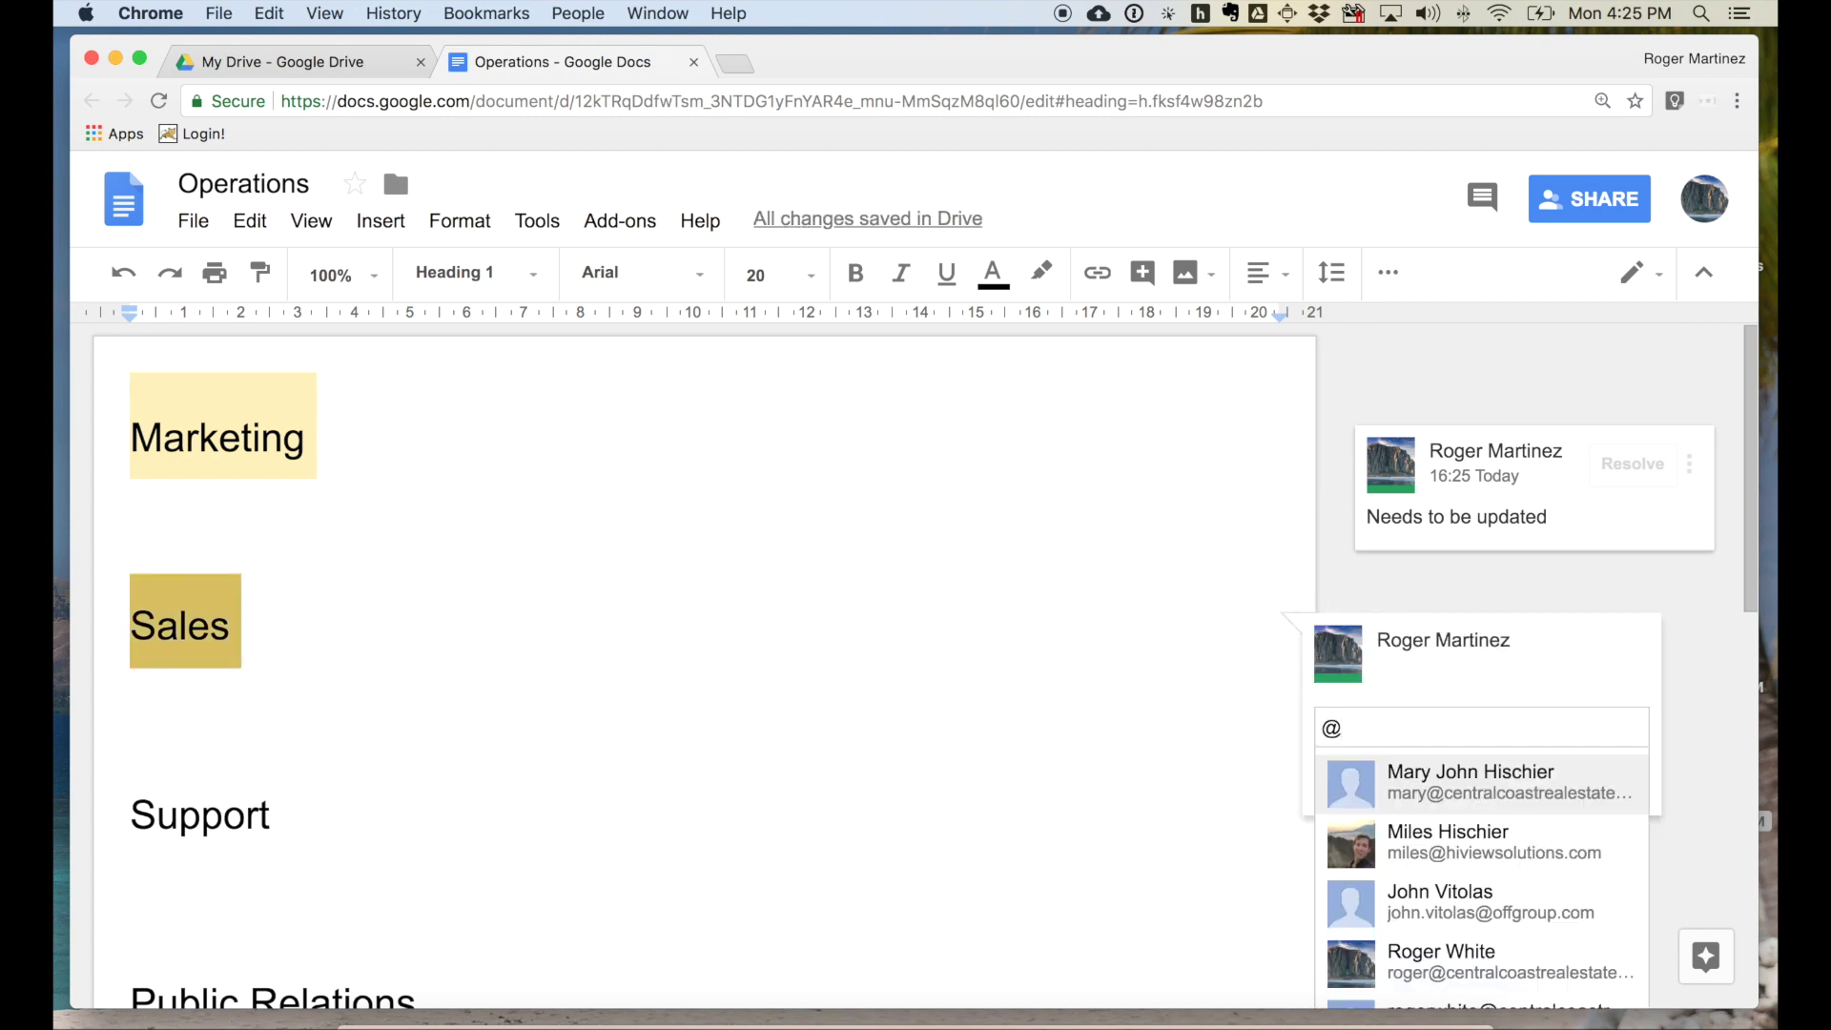
type("mar")
key("Return")
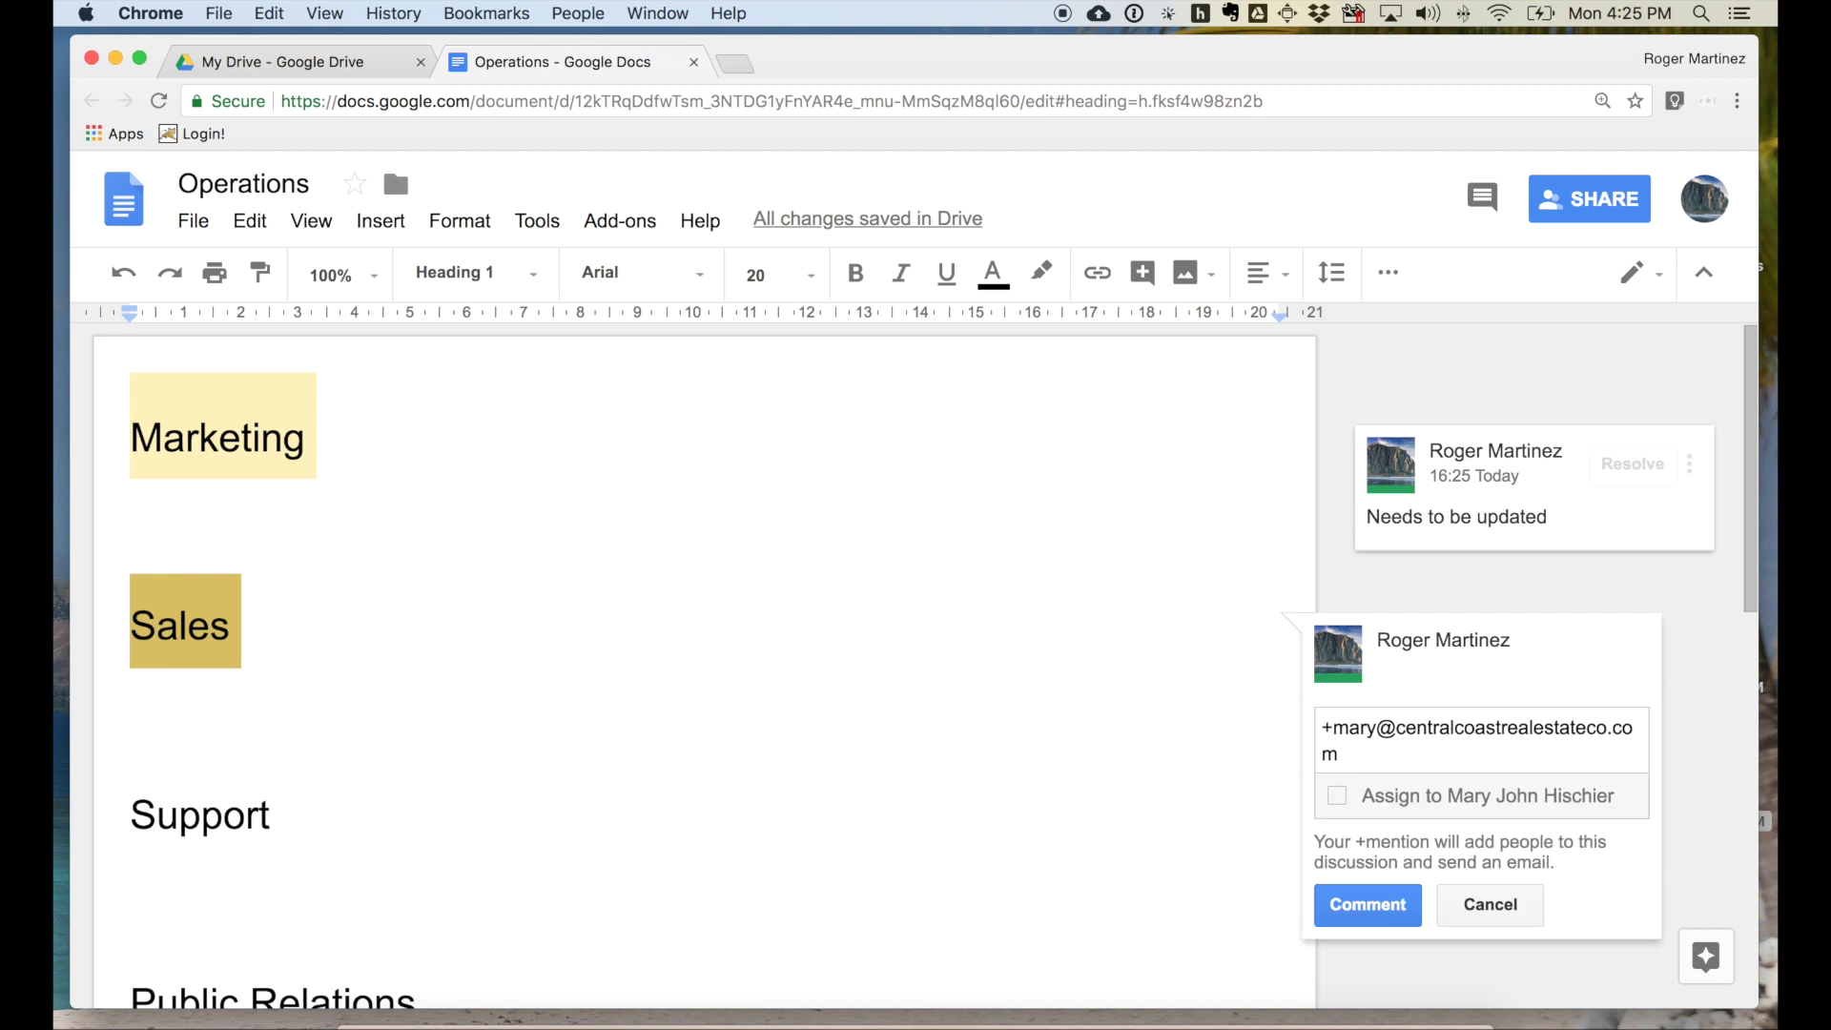
type("-- please update this section")
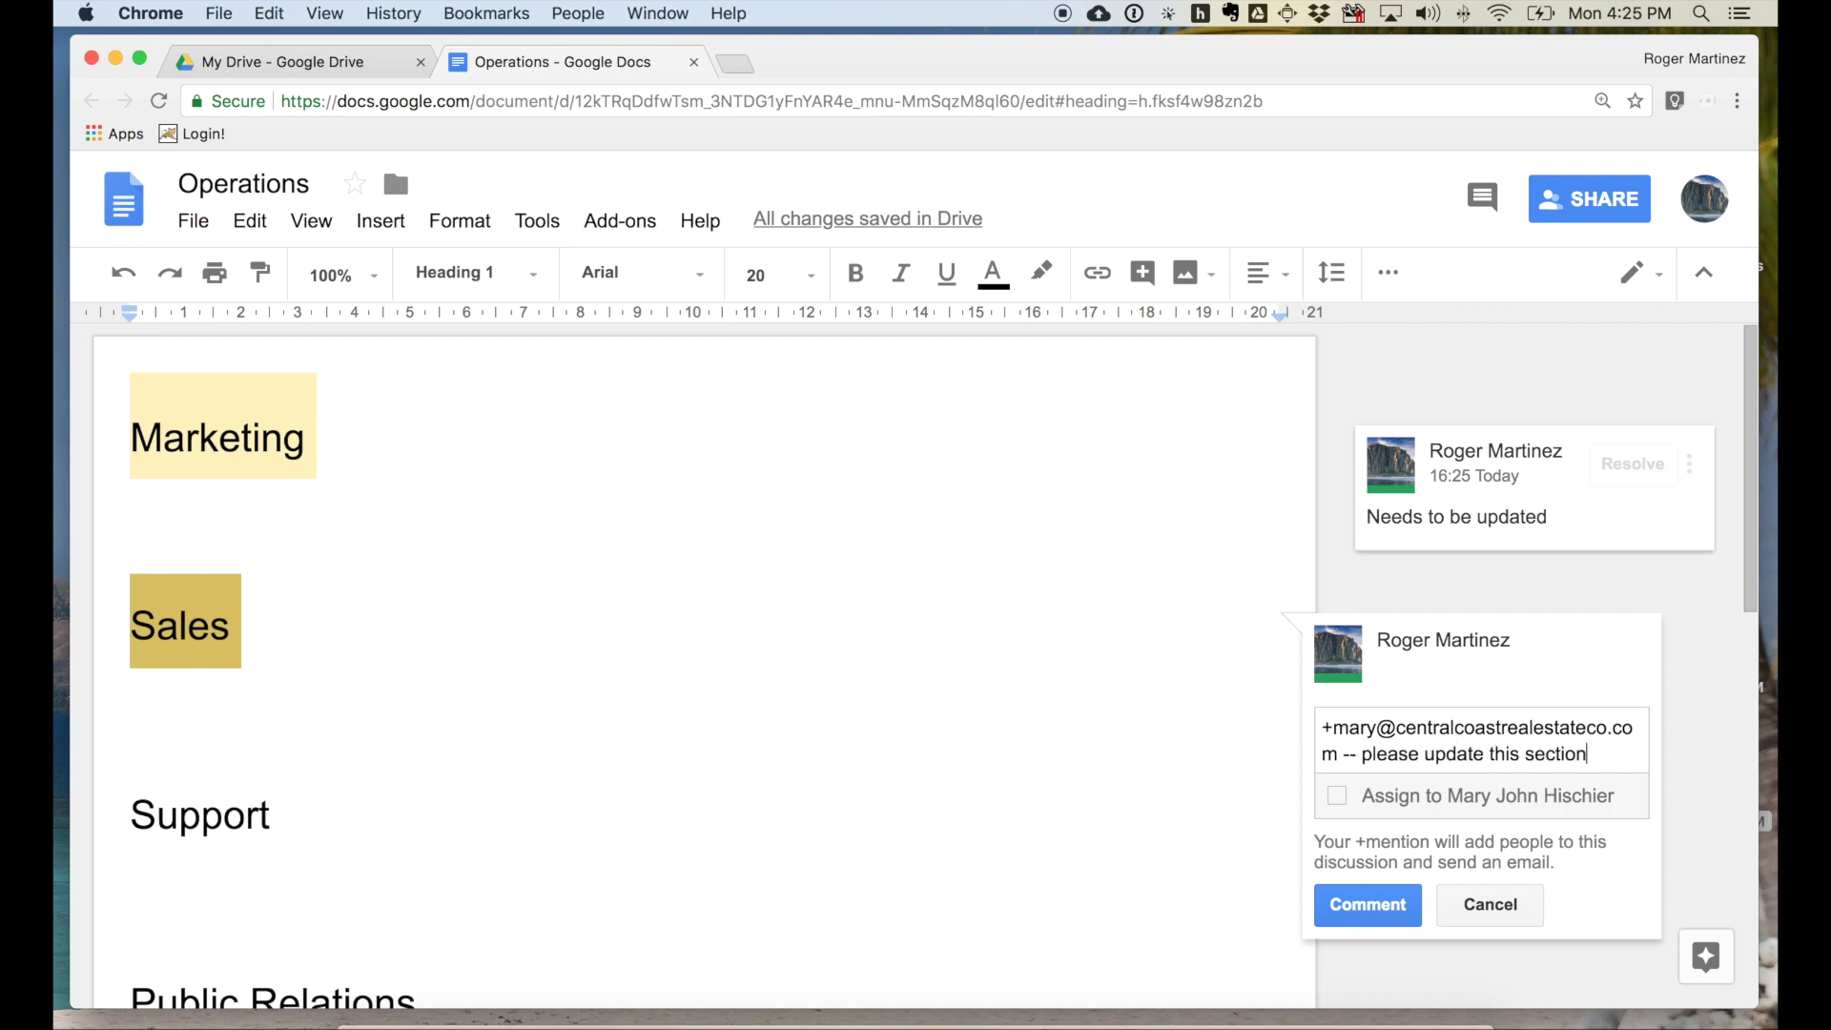
left_click(1430, 799)
left_click(1332, 915)
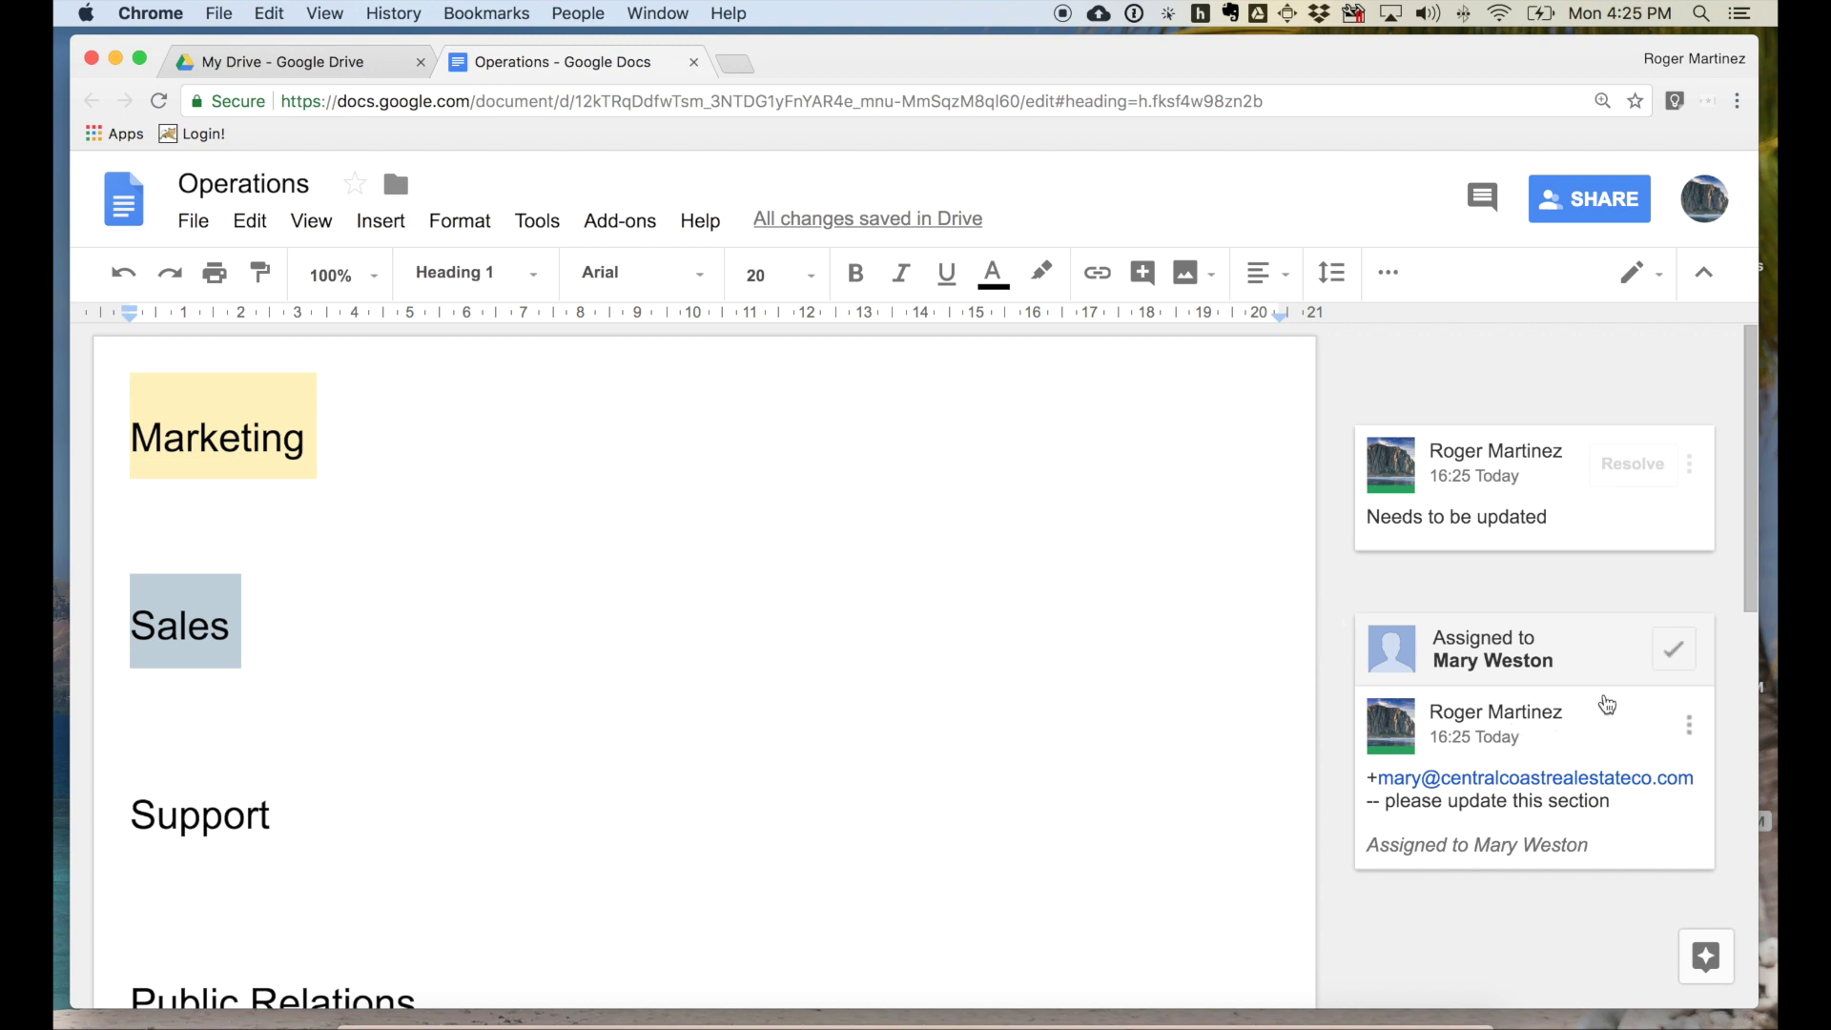
Mark the assigned Sales comment as done and resolve the Marketing comment
left_click(1671, 656)
left_click(1638, 474)
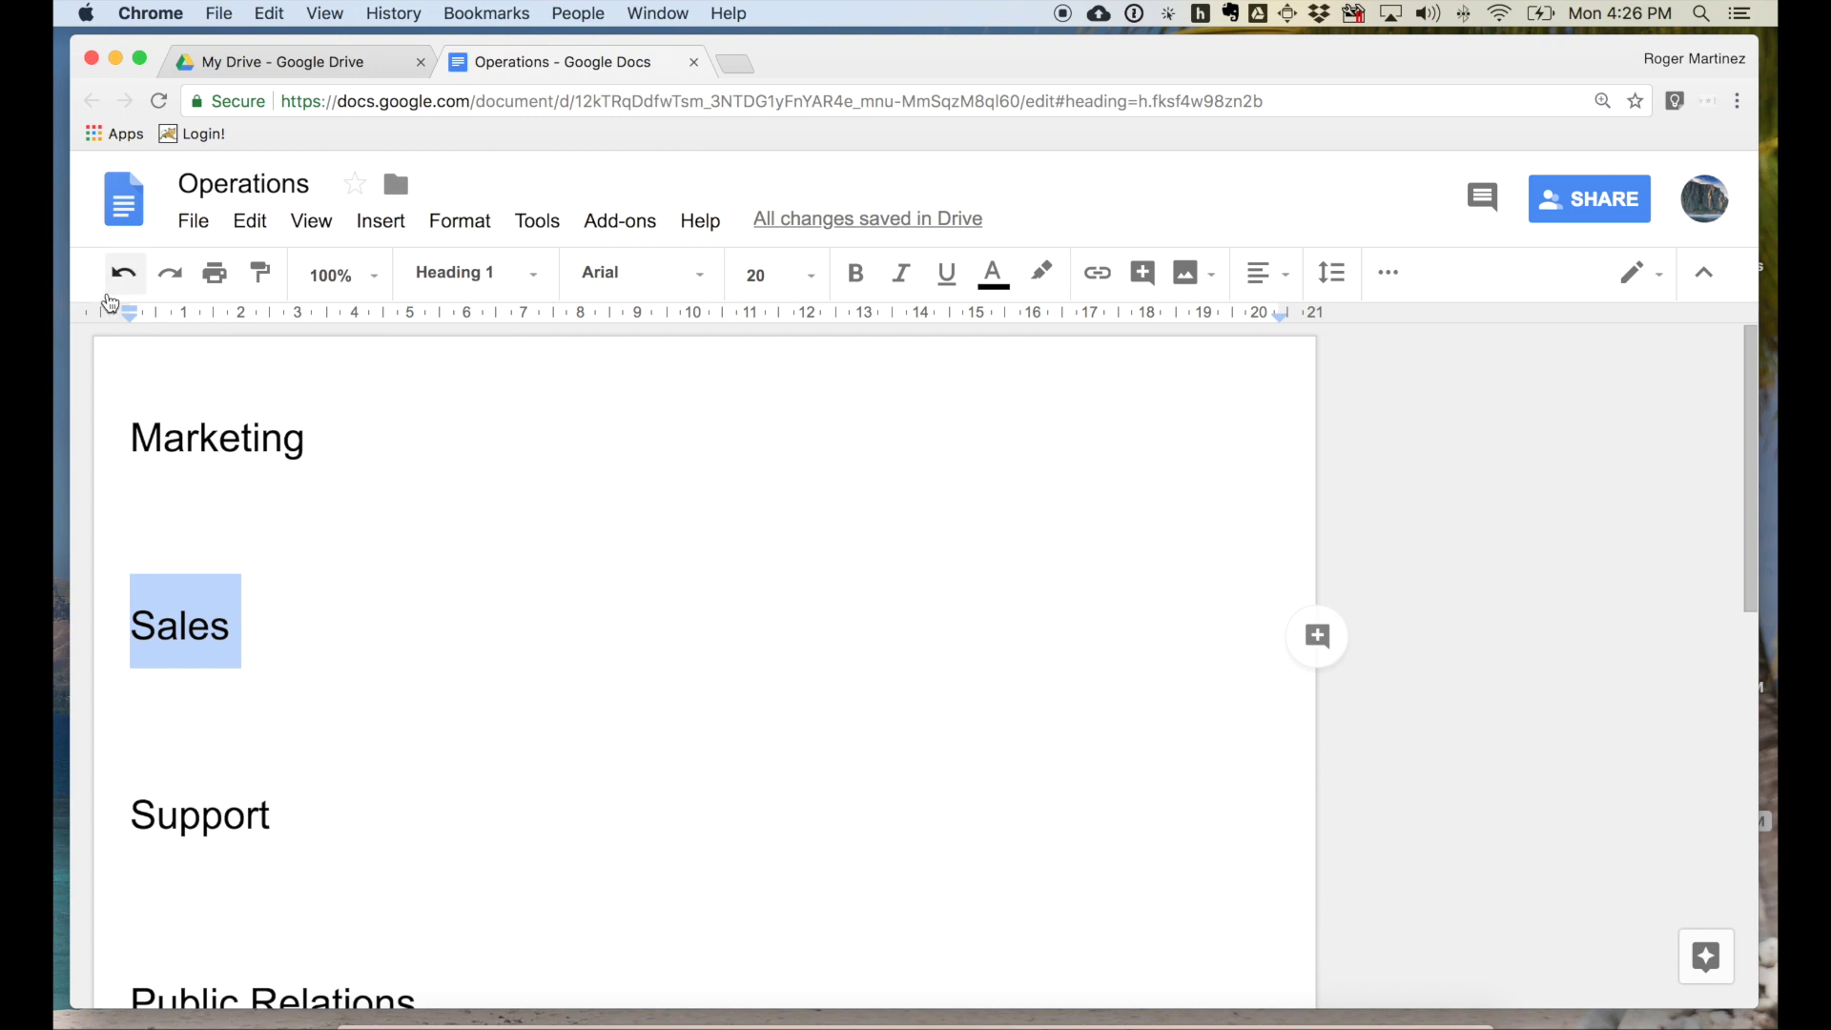
Examine the document's download formats and the Editing, Suggesting and Viewing modes without choosing any
left_click(198, 225)
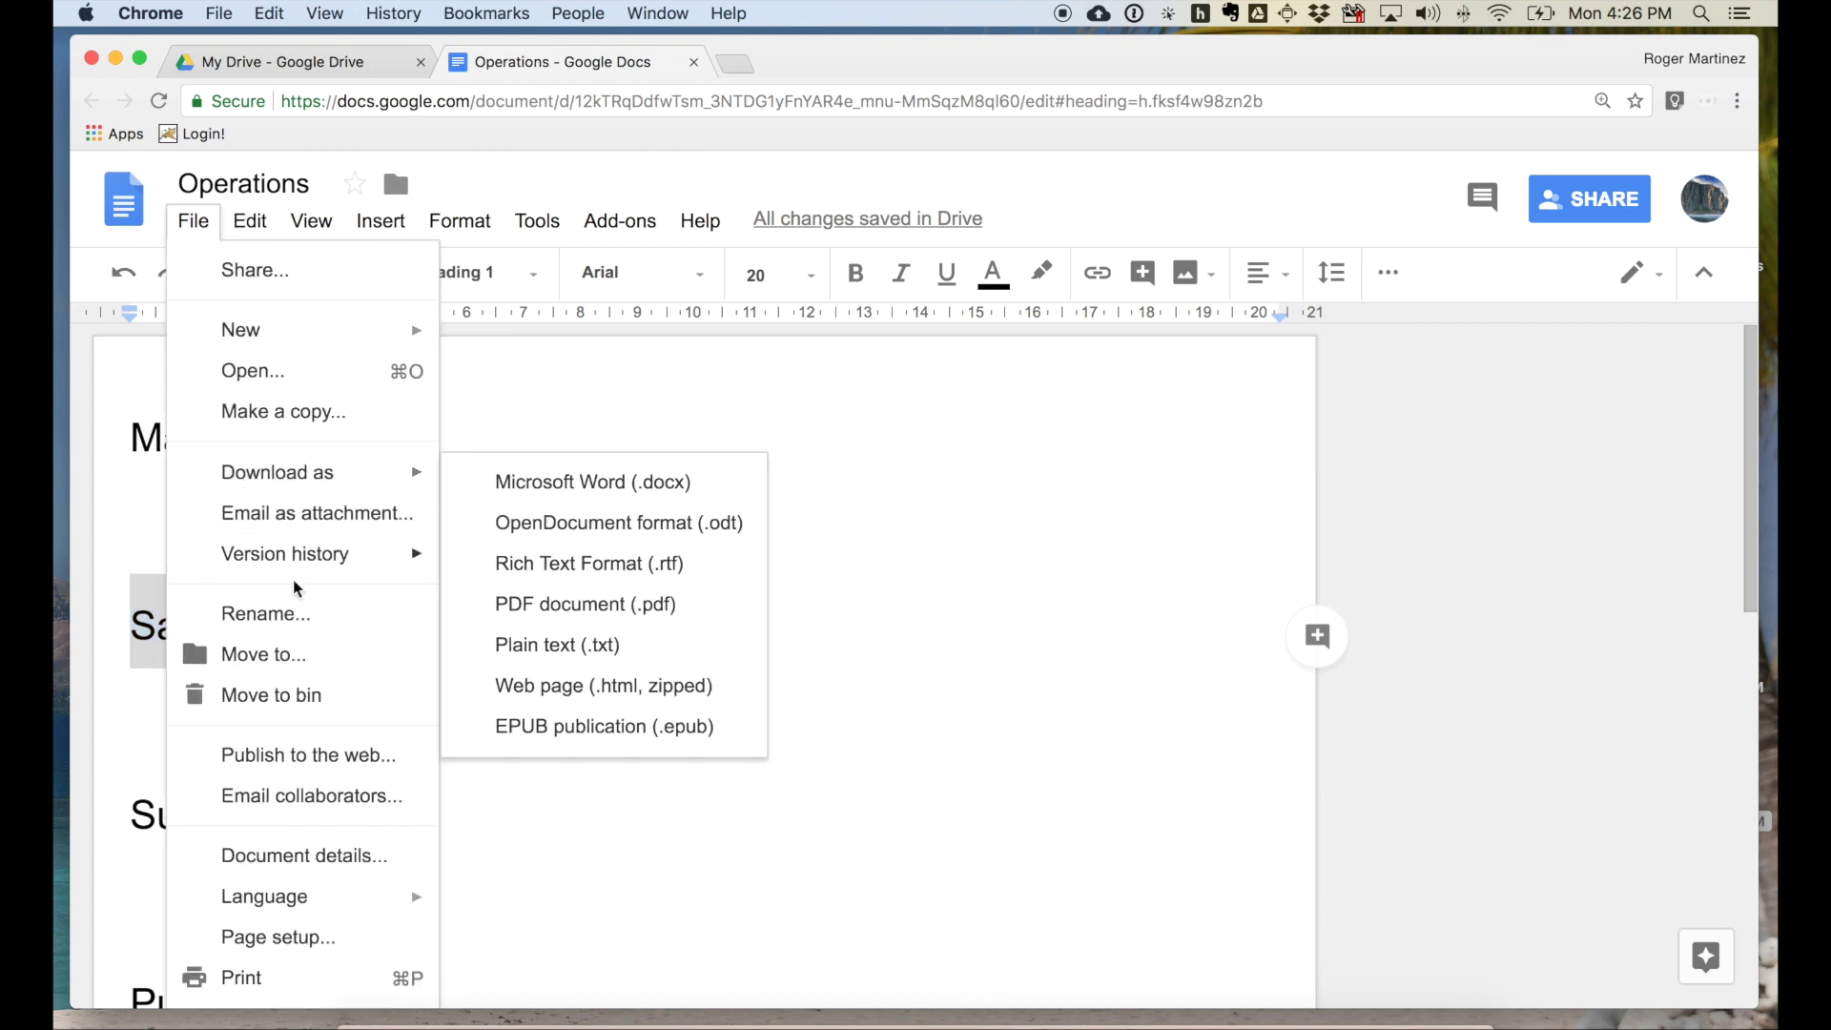
mouse_move(291, 572)
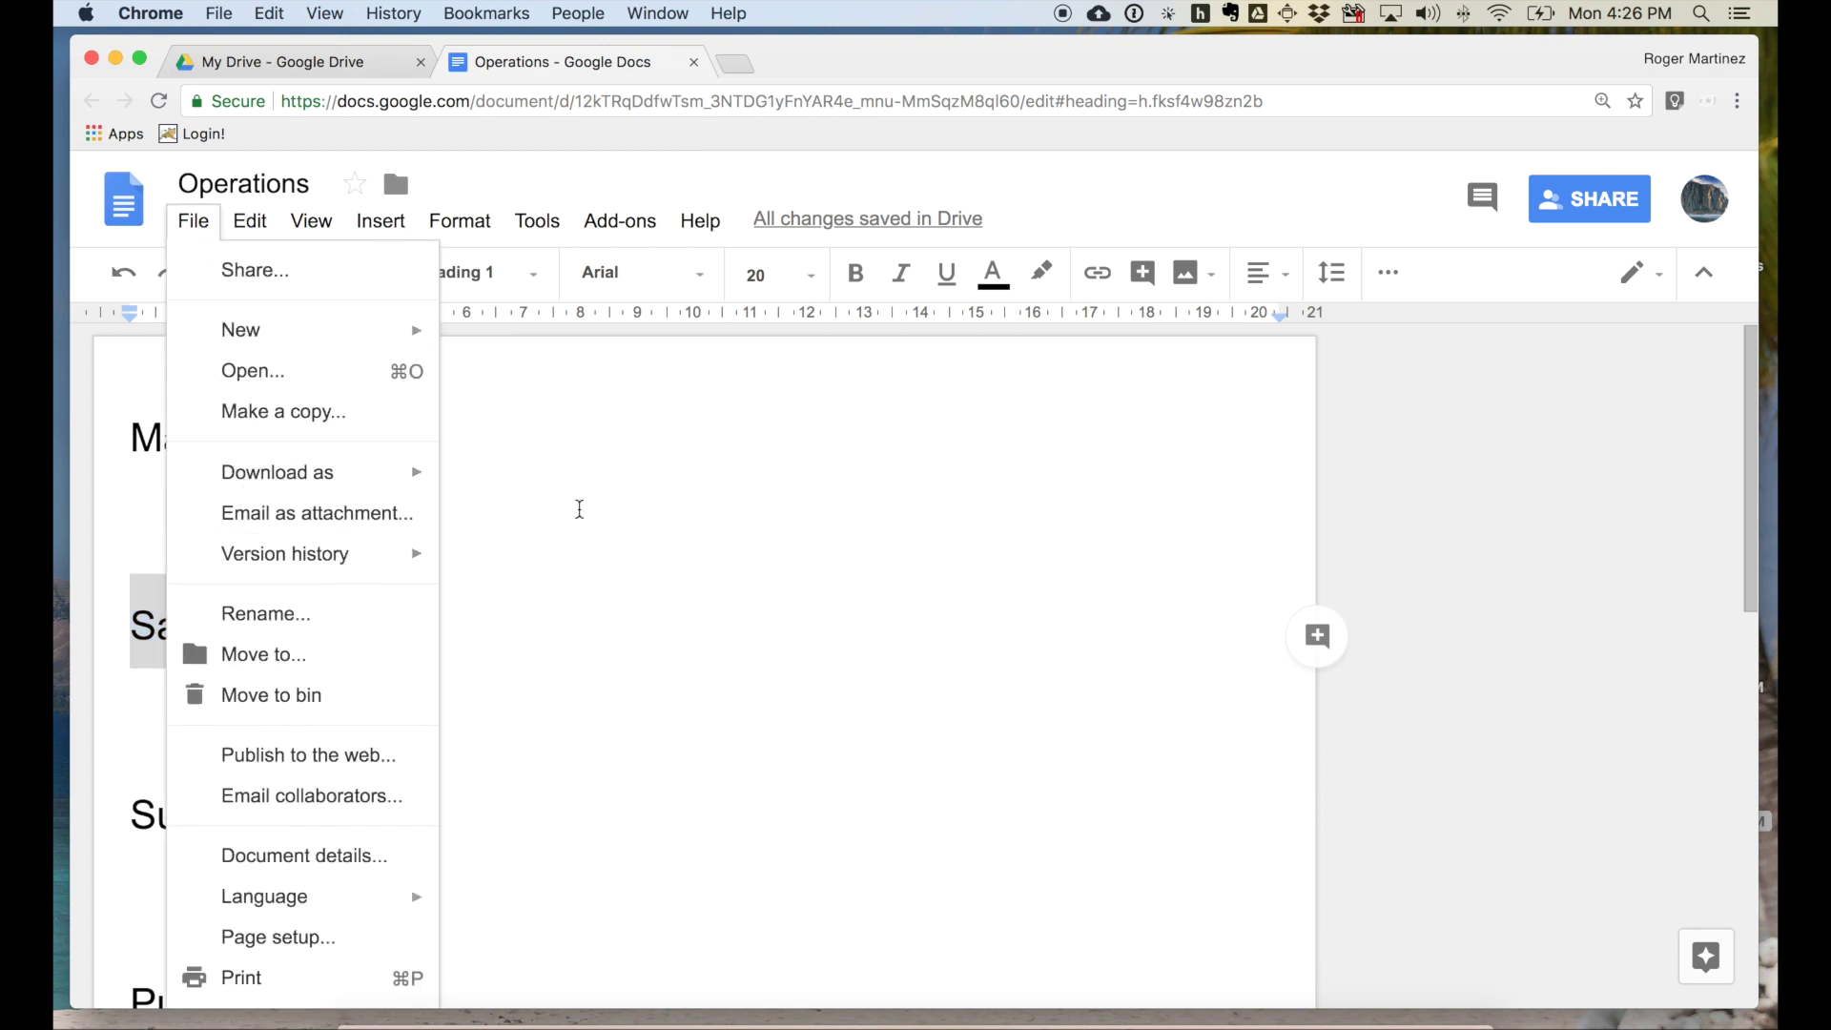
left_click(580, 509)
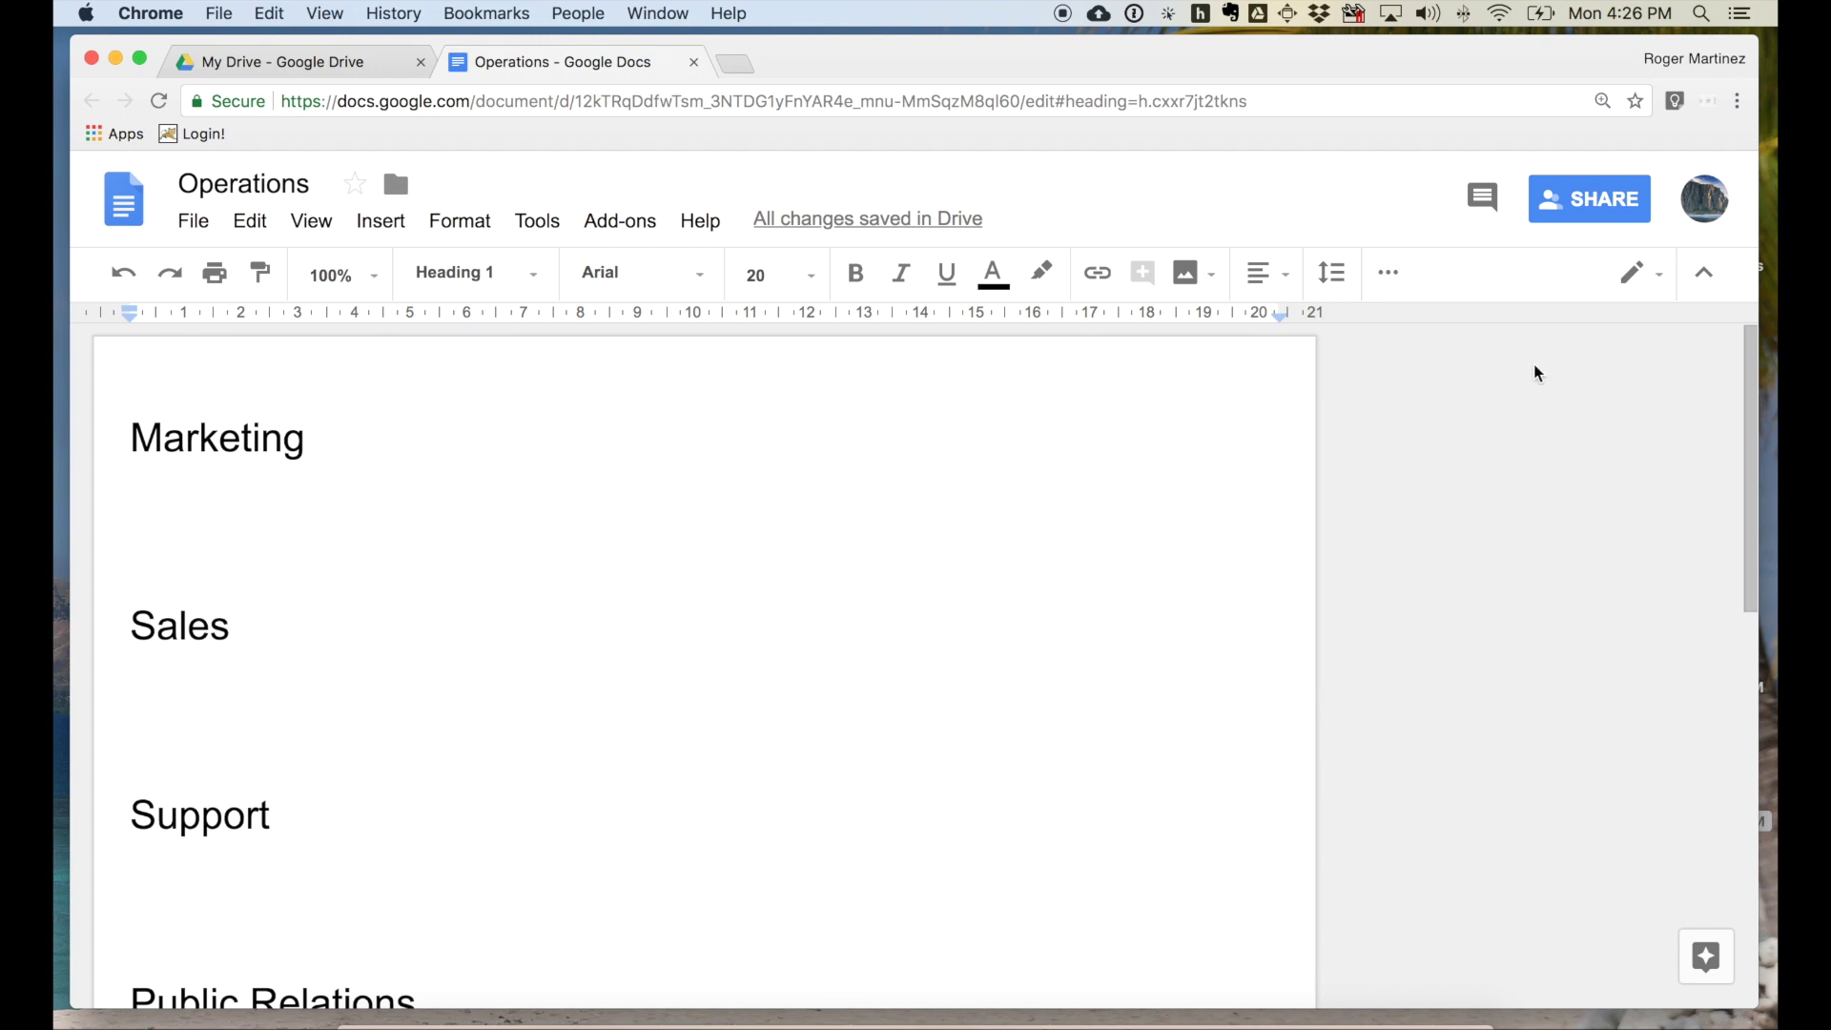
left_click(1636, 277)
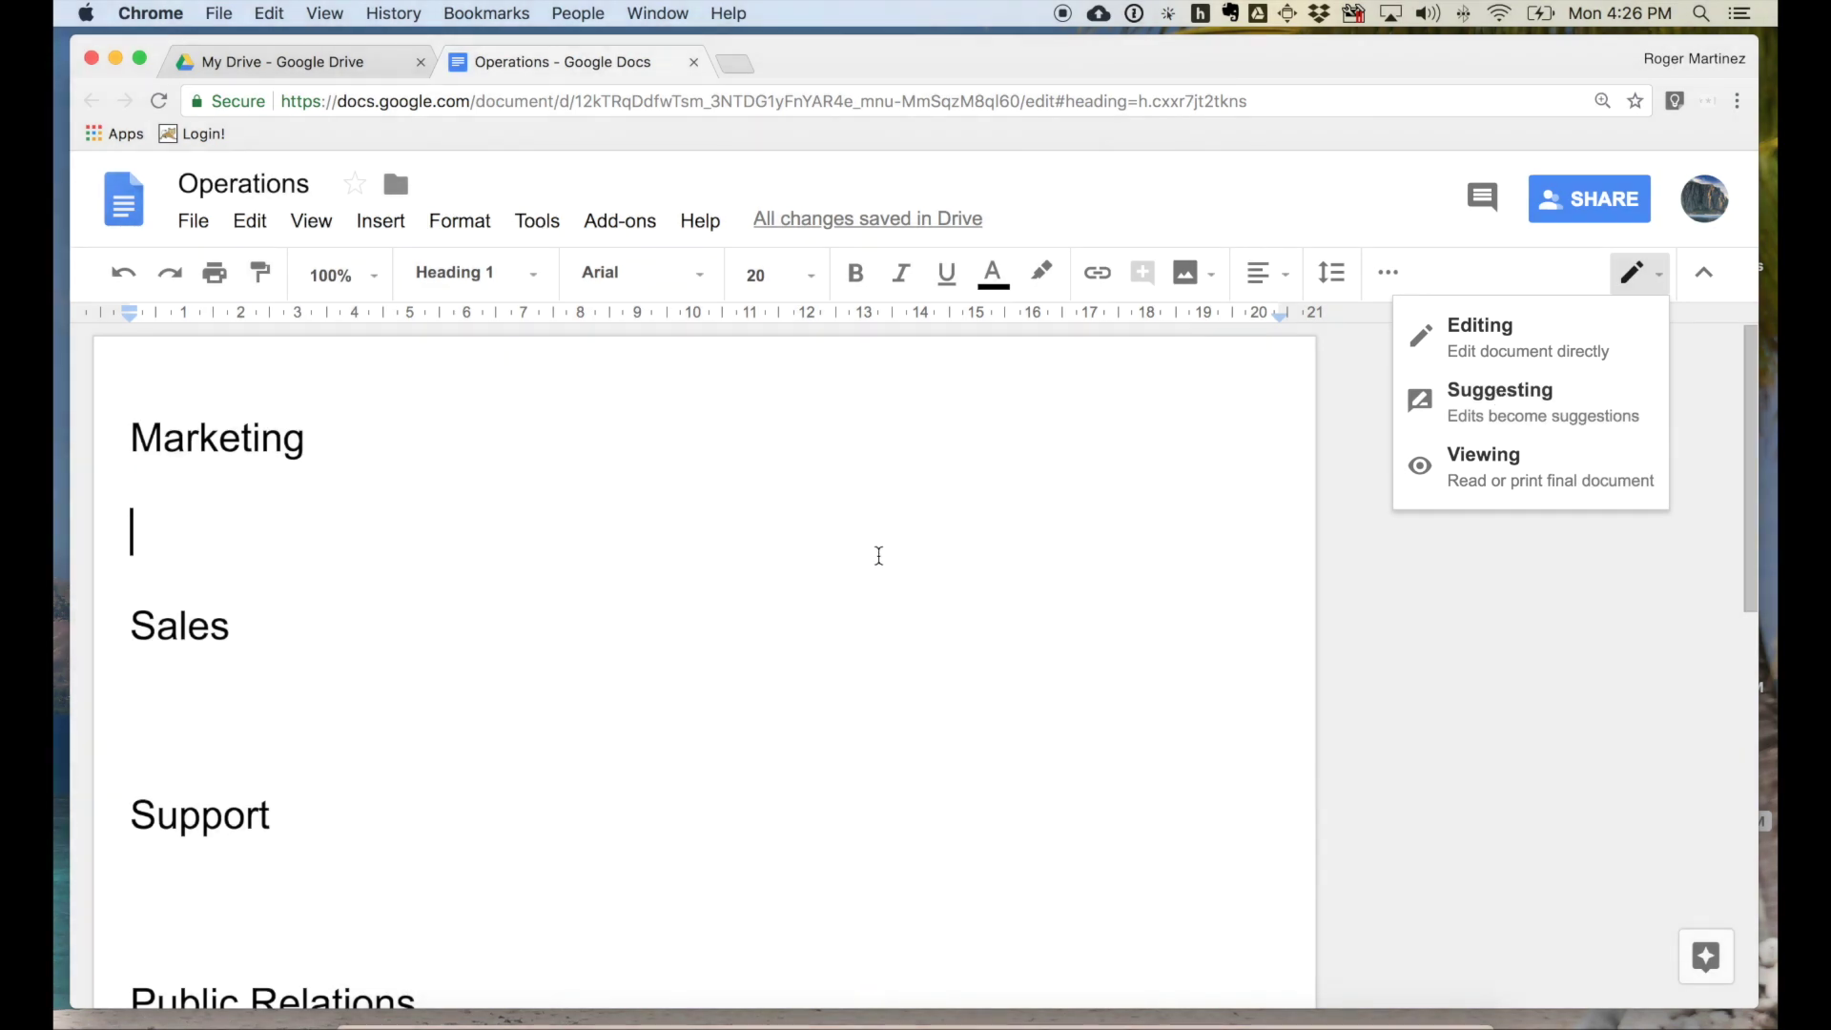
left_click(862, 550)
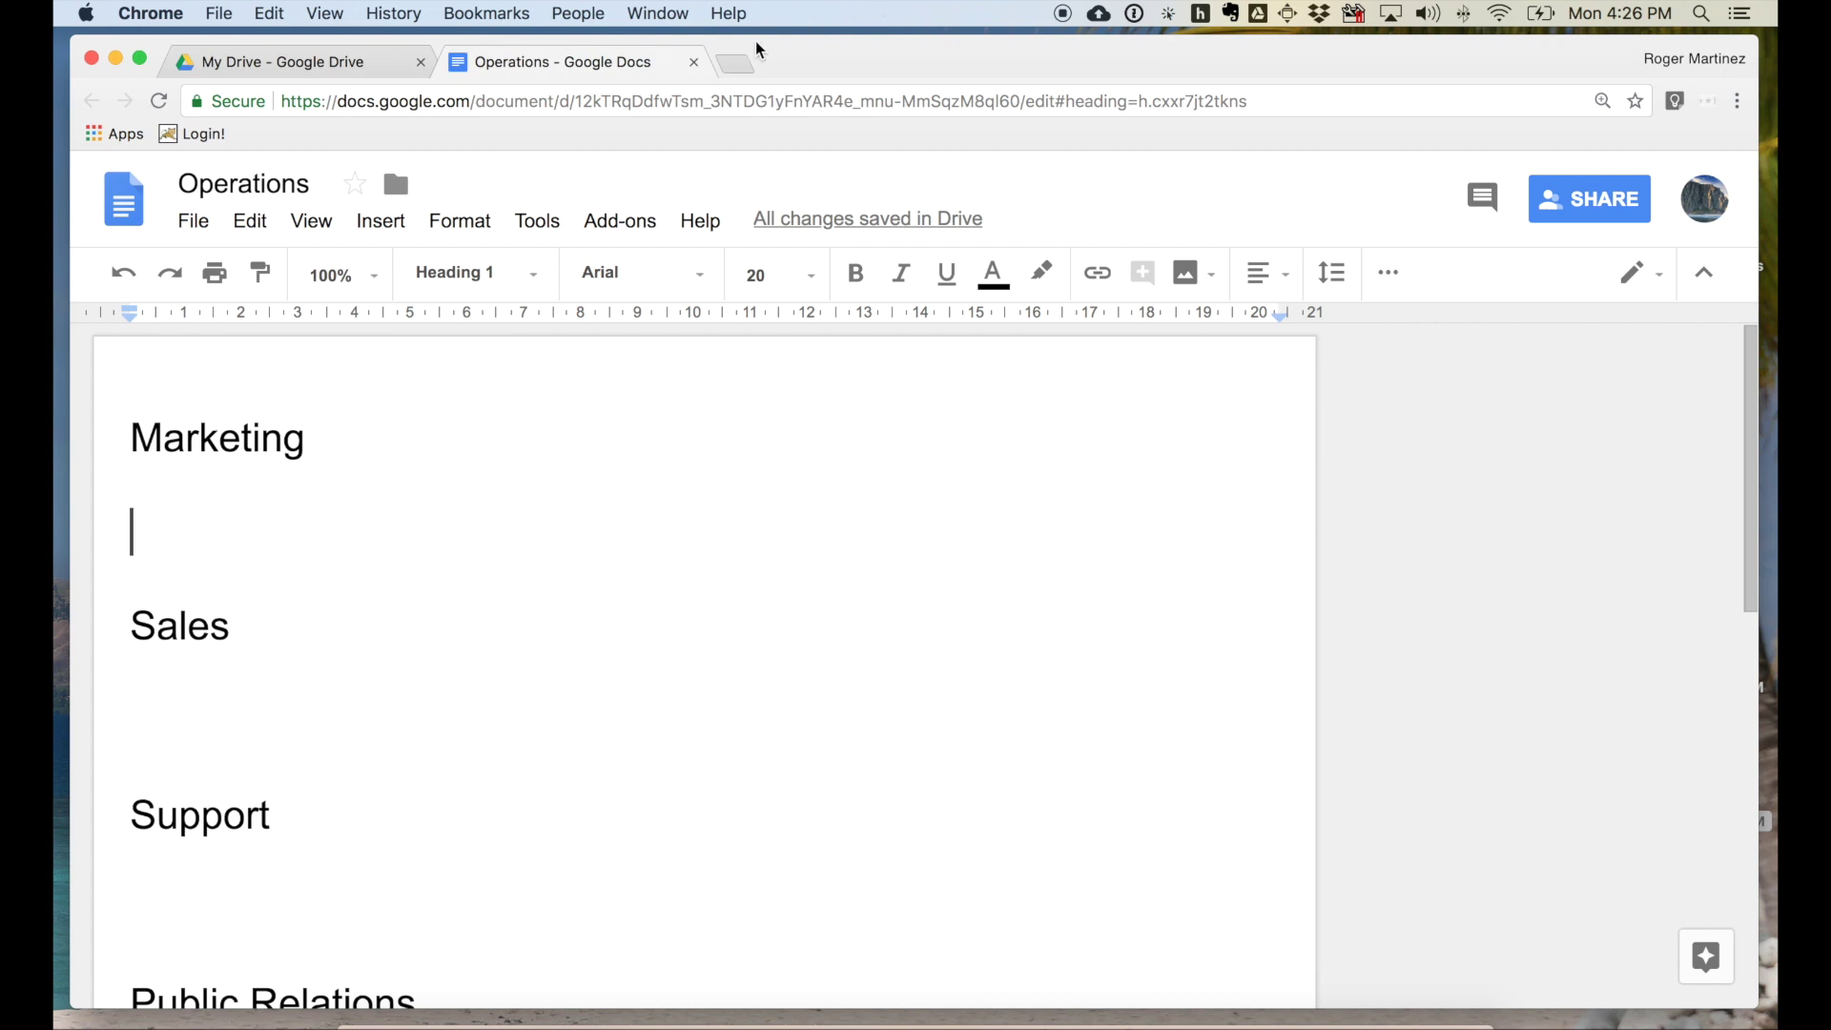
Close the Operations document and open the Drive File Stream folder in Finder
left_click(695, 62)
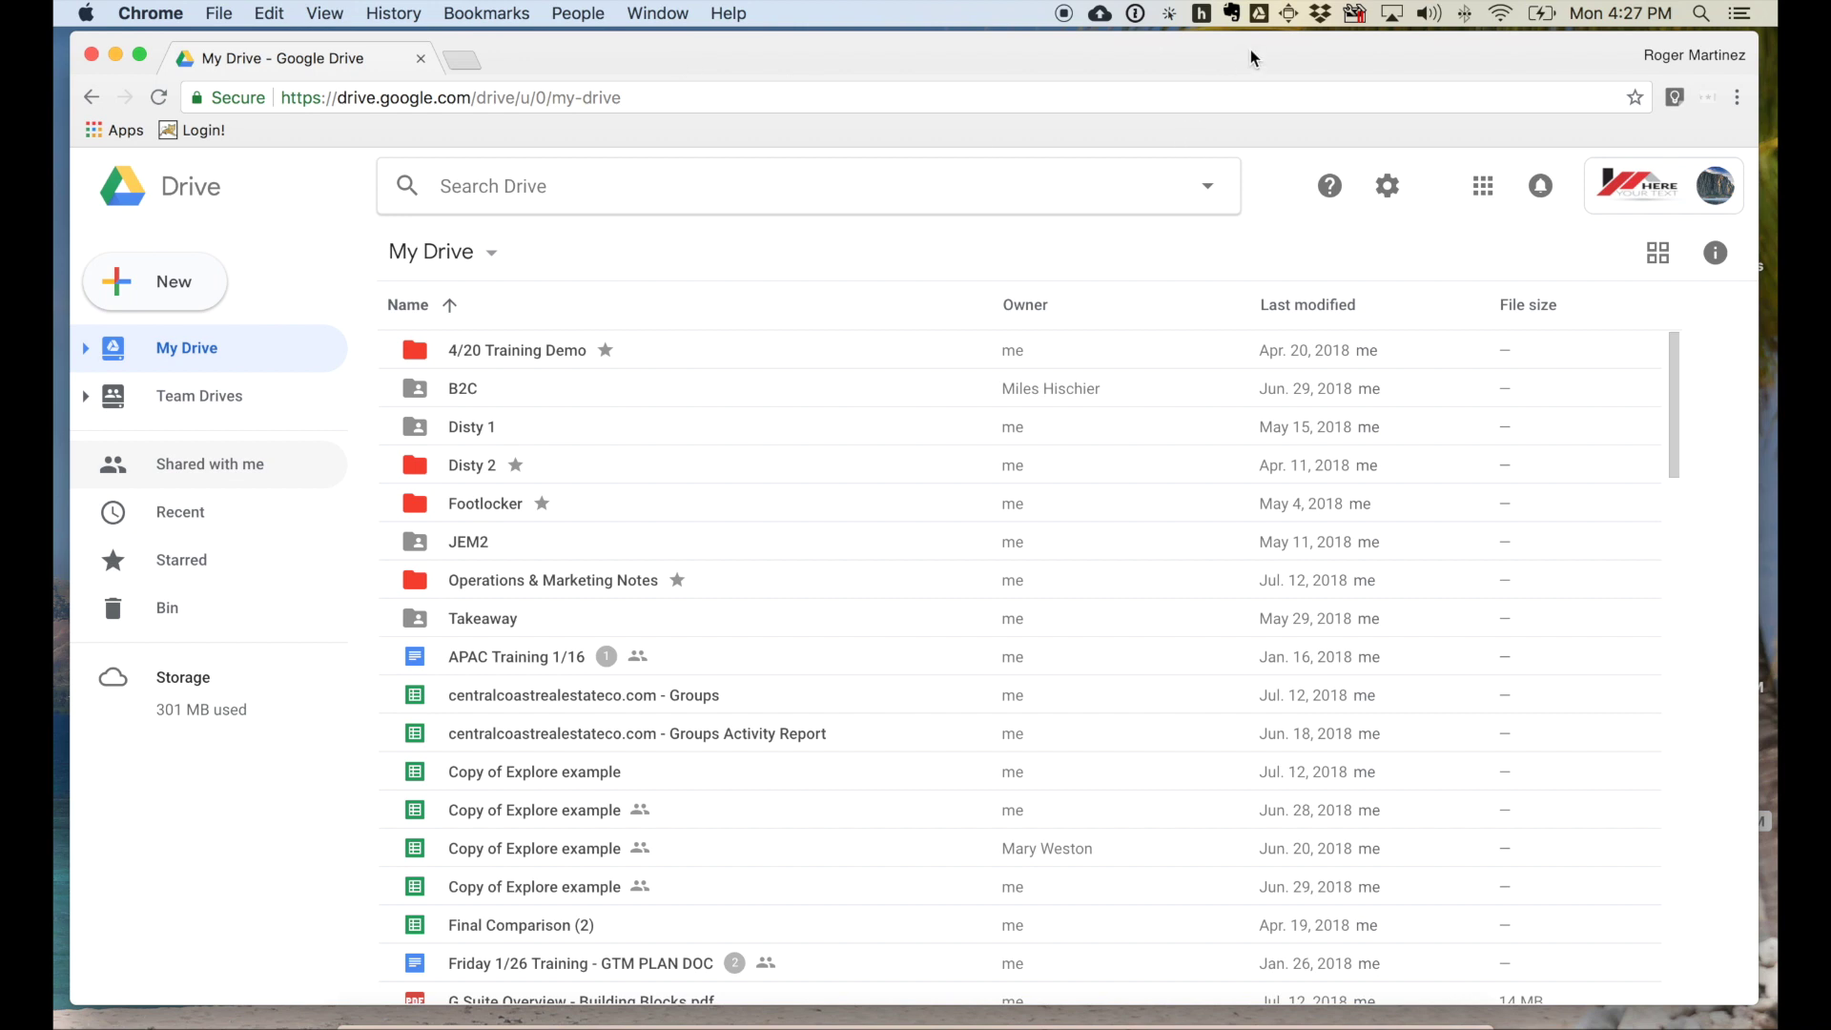
left_click_drag(1250, 49, 1252, 53)
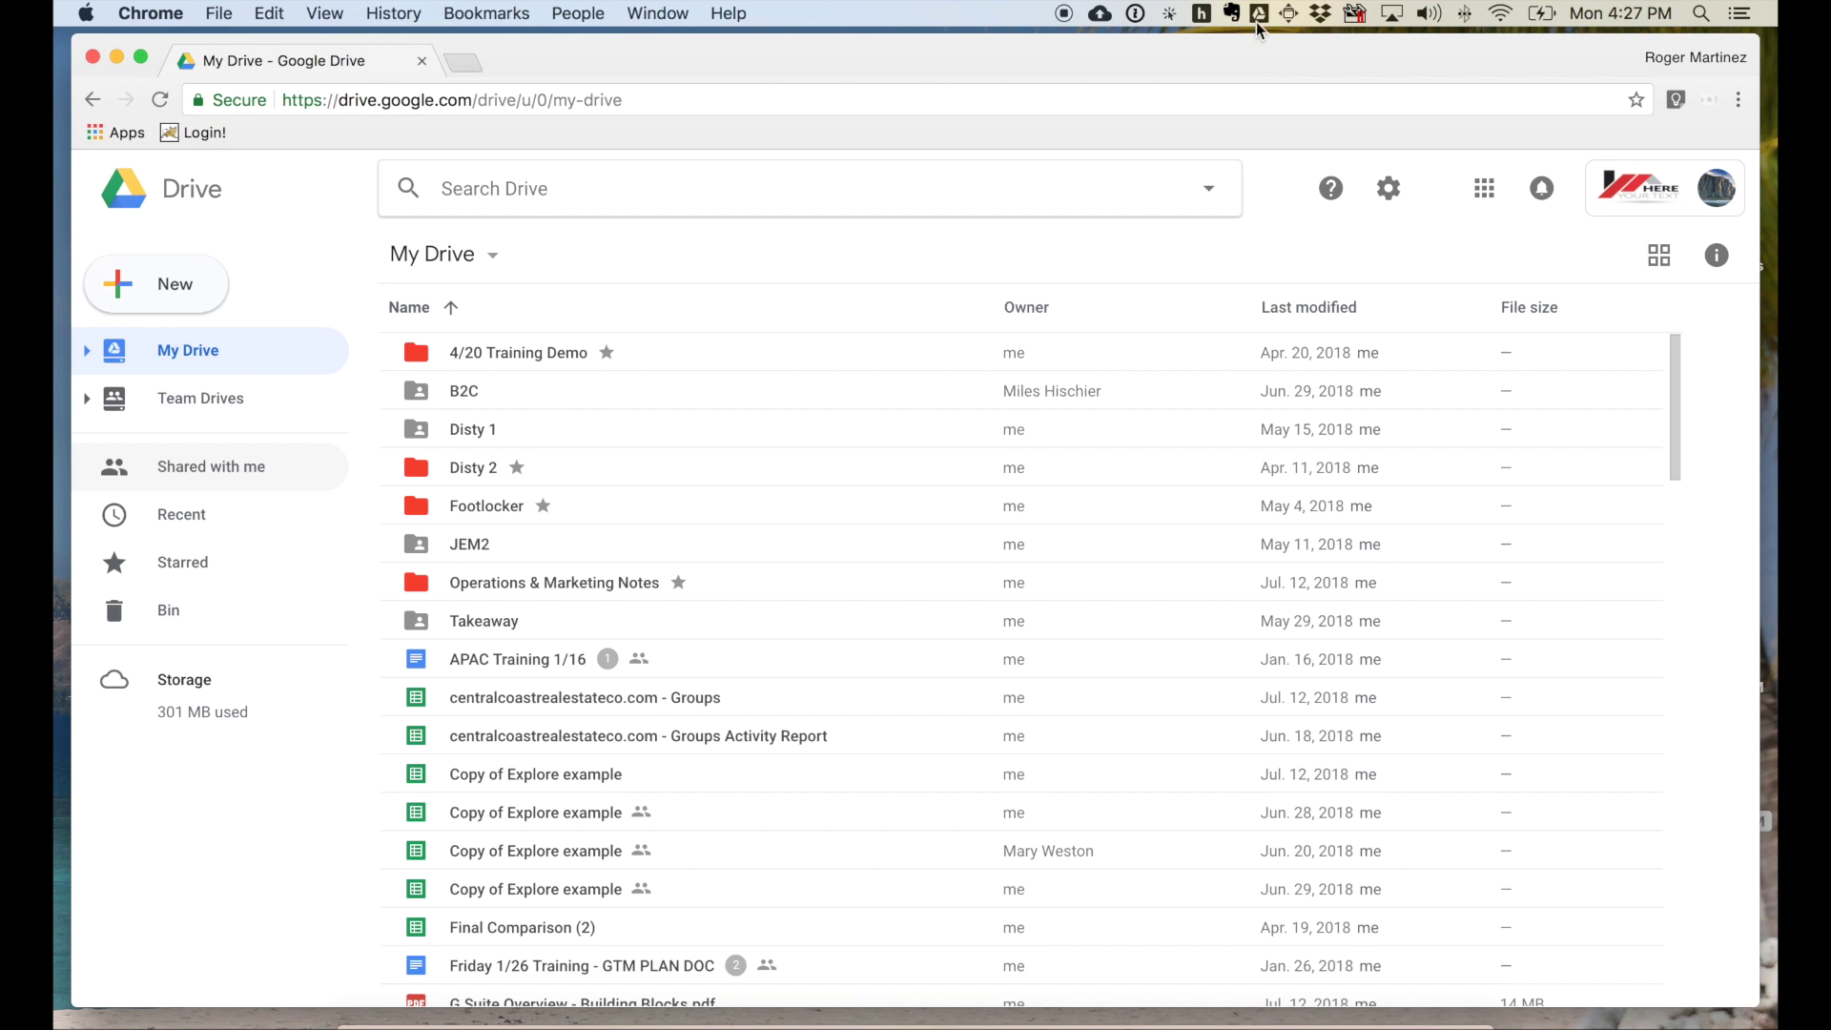
left_click(1259, 13)
left_click(1194, 74)
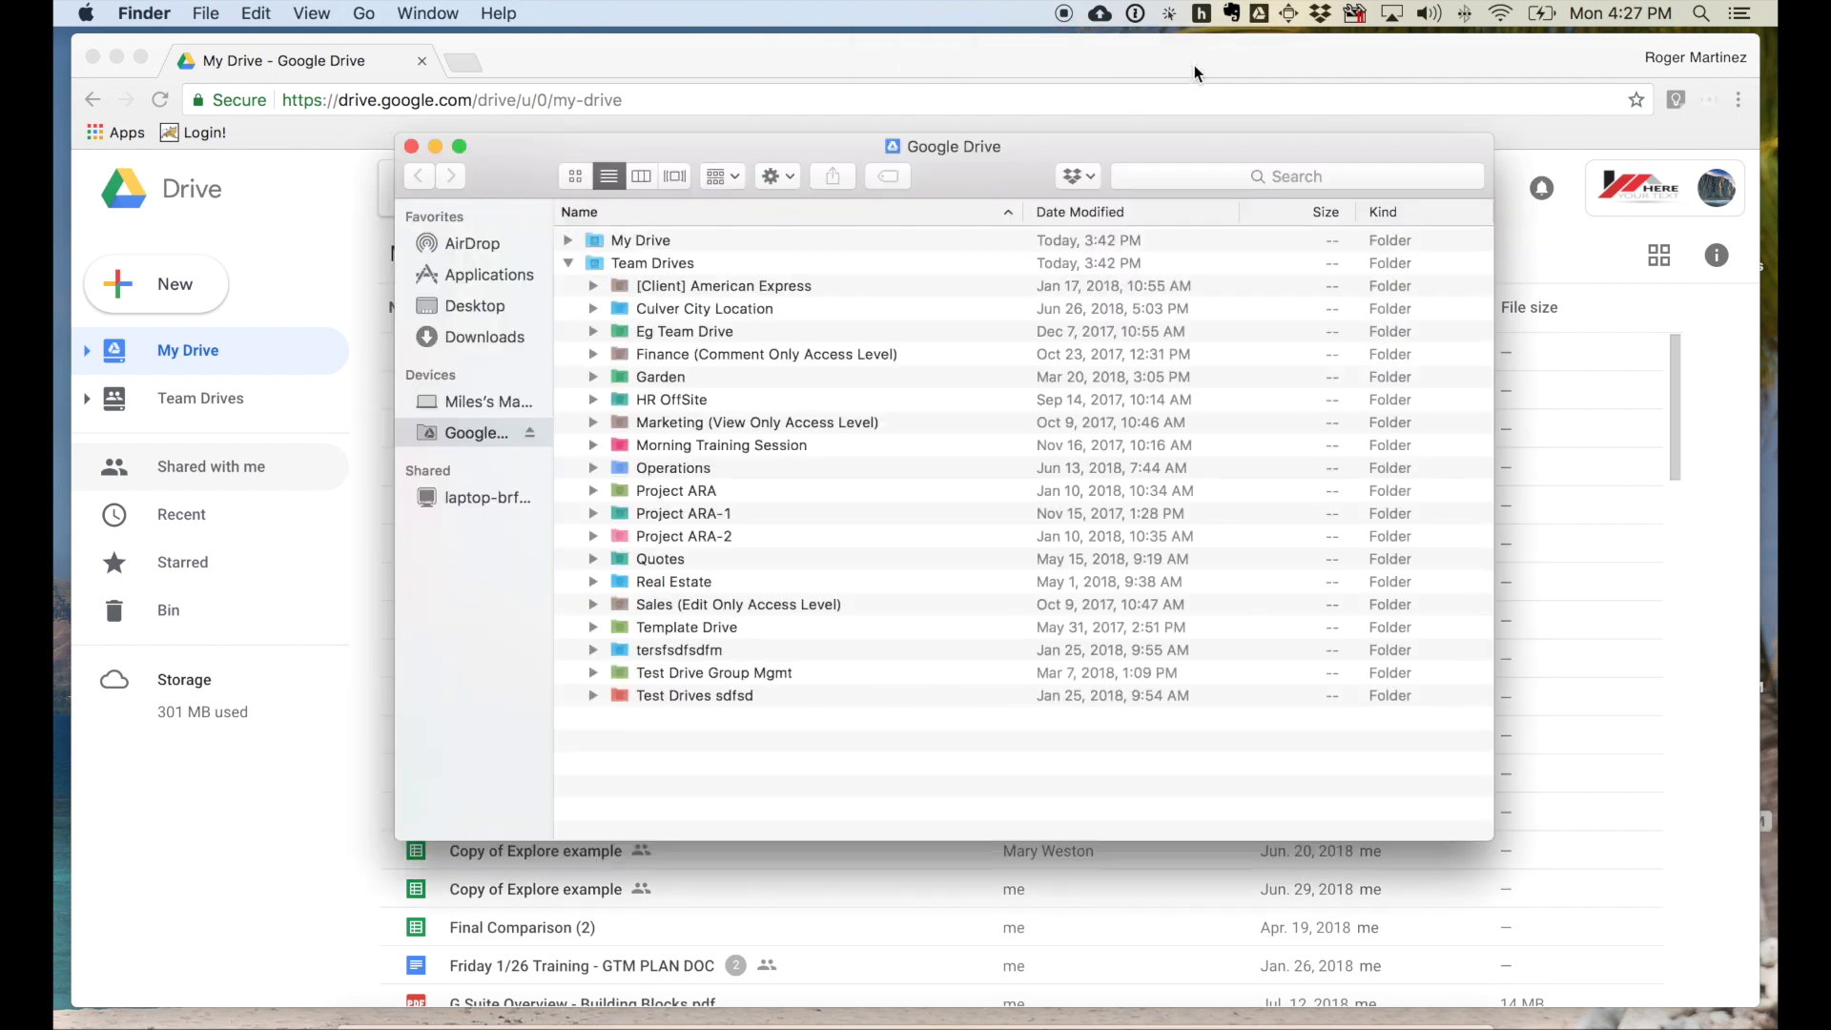
left_click_drag(1046, 153, 1051, 124)
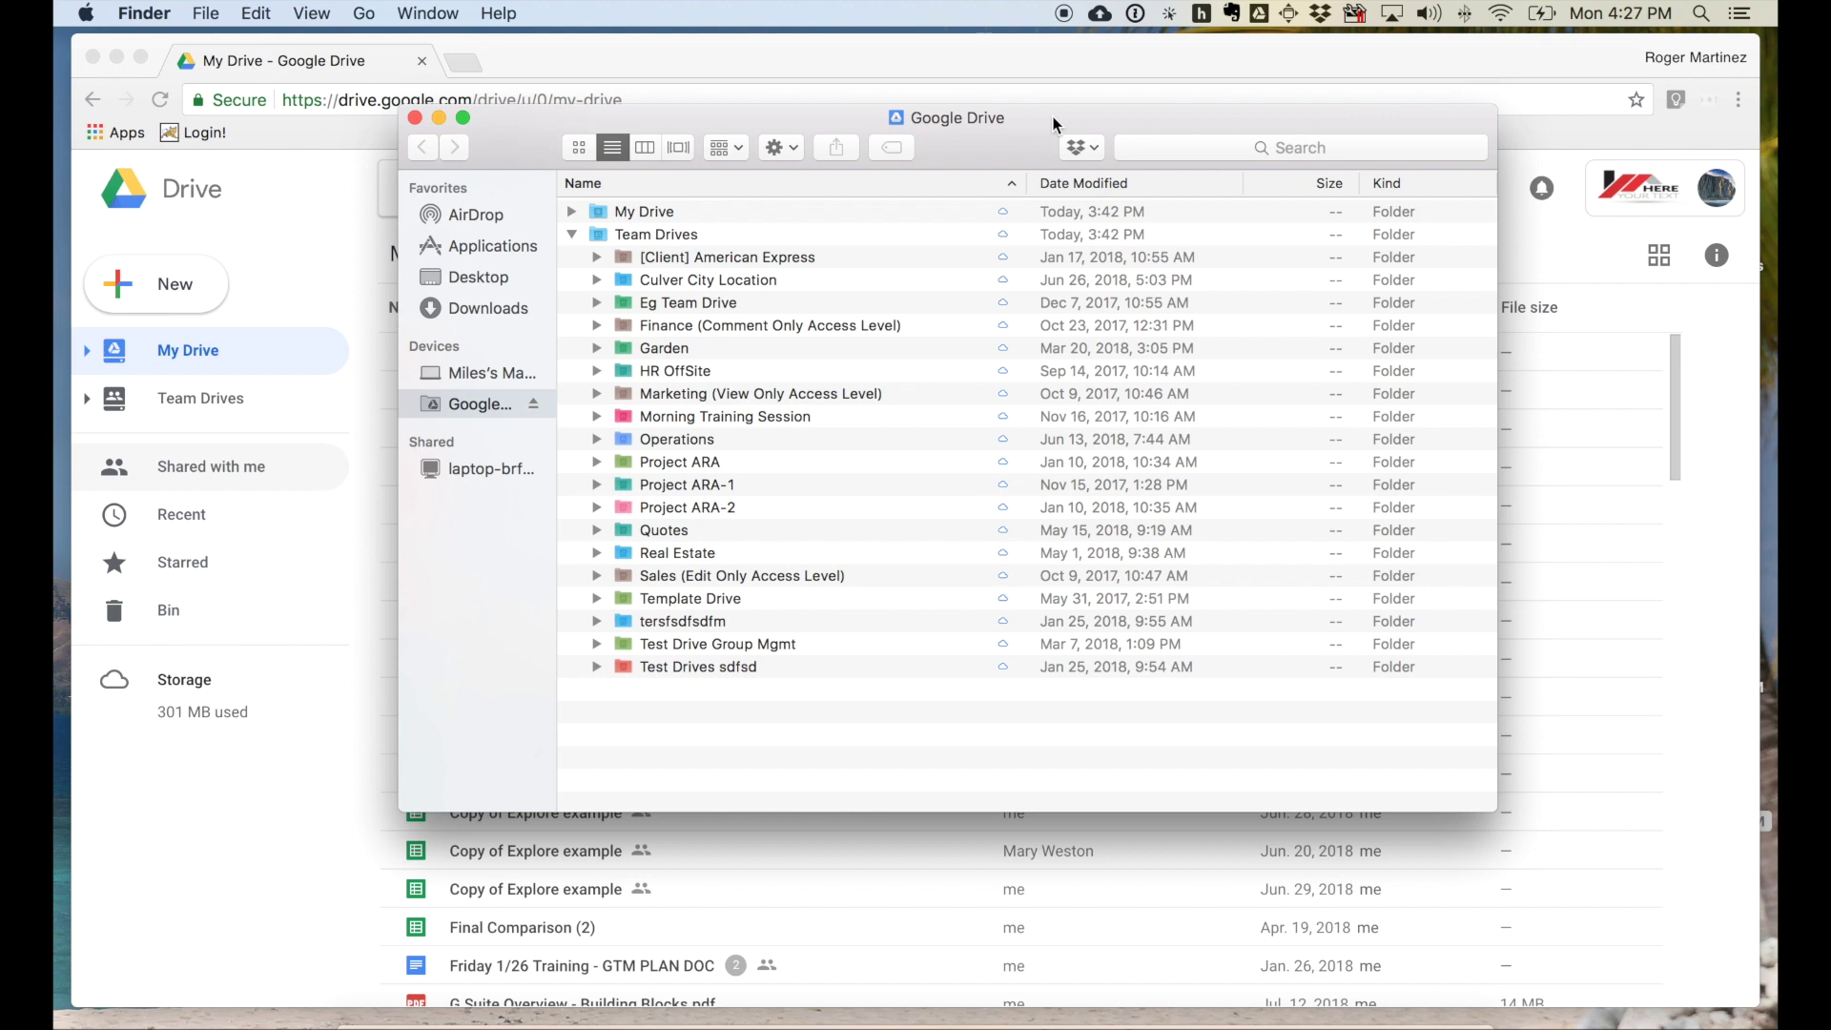
Examine the contents of the My Drive and Team Drives folders in Finder
left_click(571, 235)
left_click(571, 235)
left_click(572, 212)
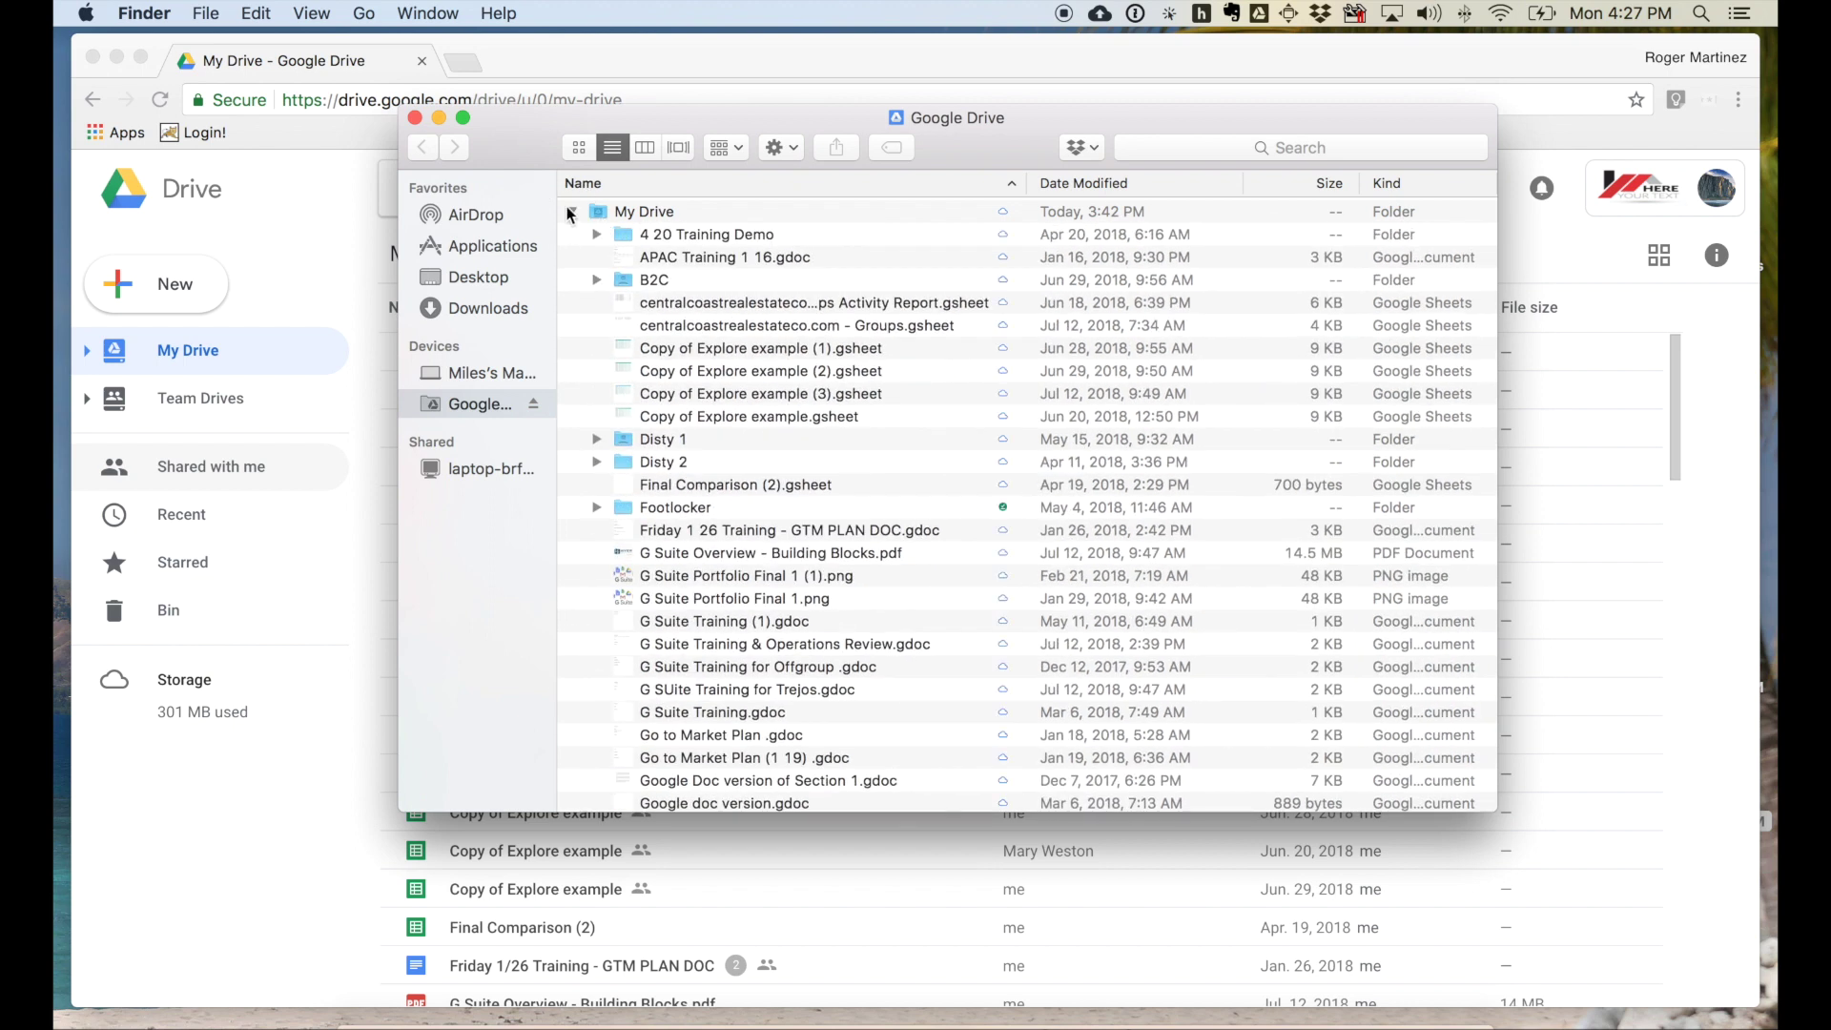
left_click(571, 212)
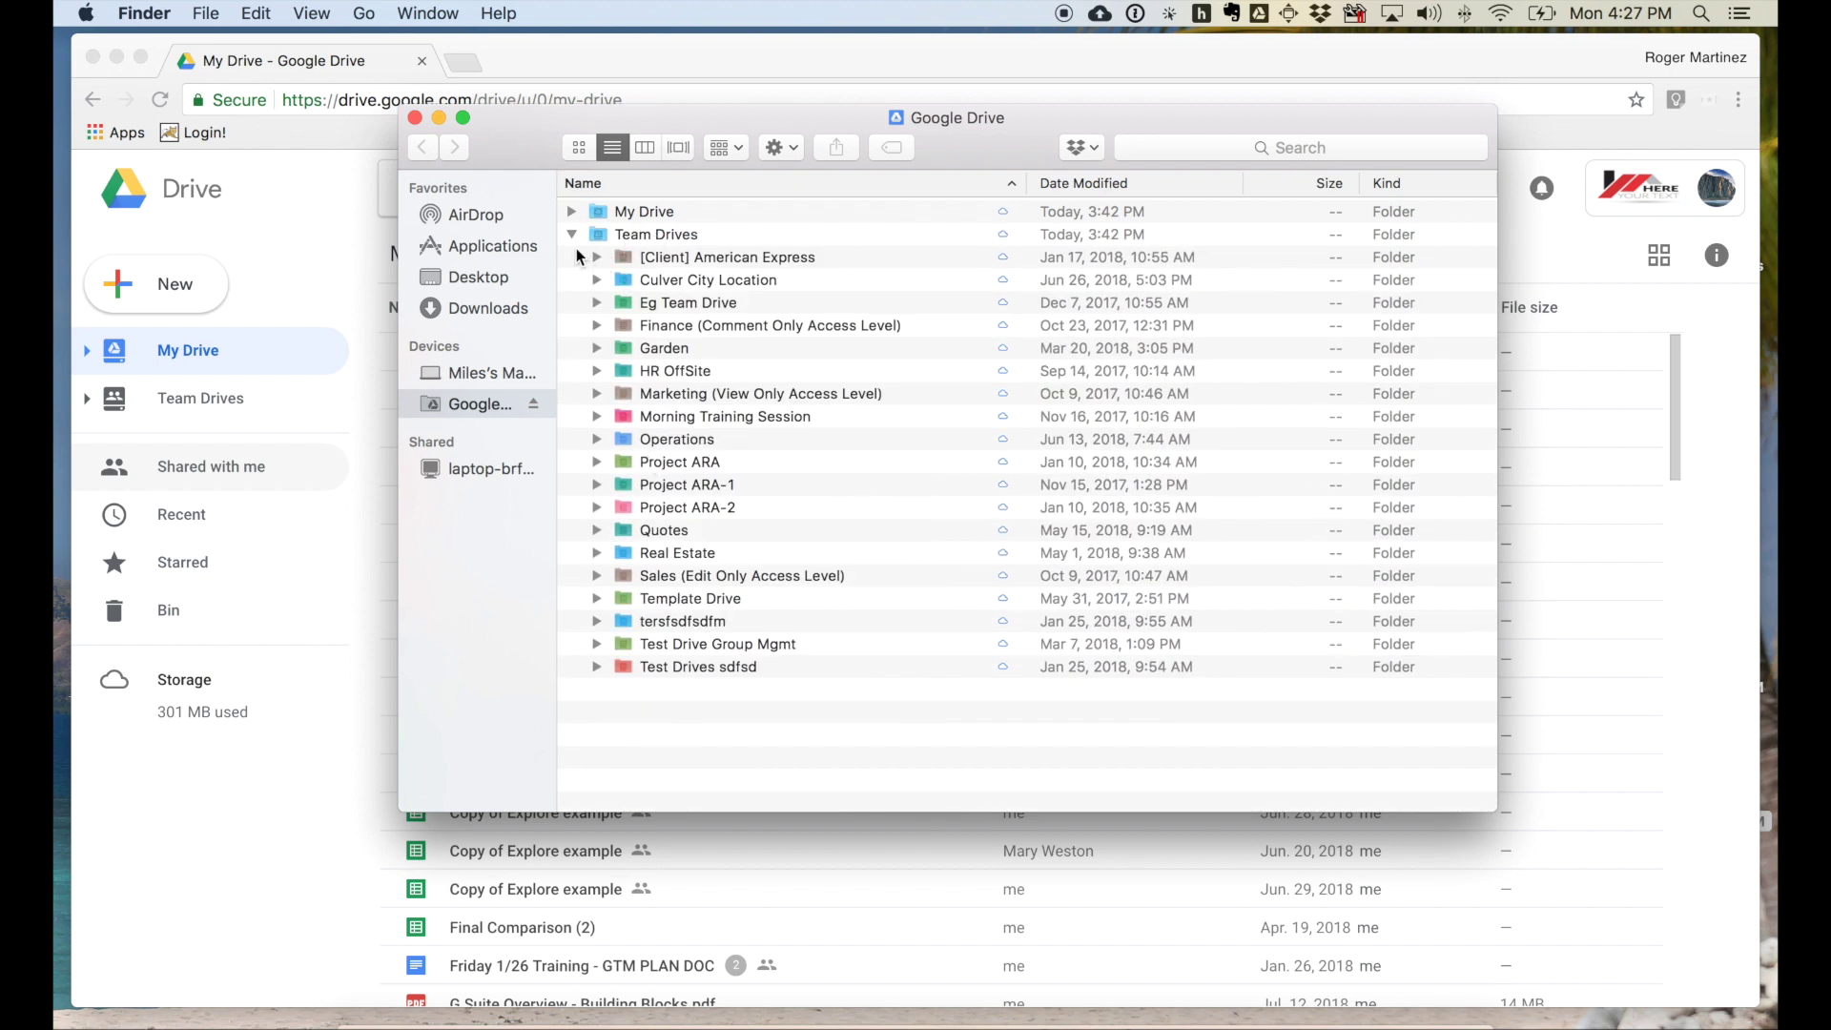
Make the Marketing Assets folder inside the Operations team drive available offline through Drive File Stream
left_click(666, 441)
left_click(597, 441)
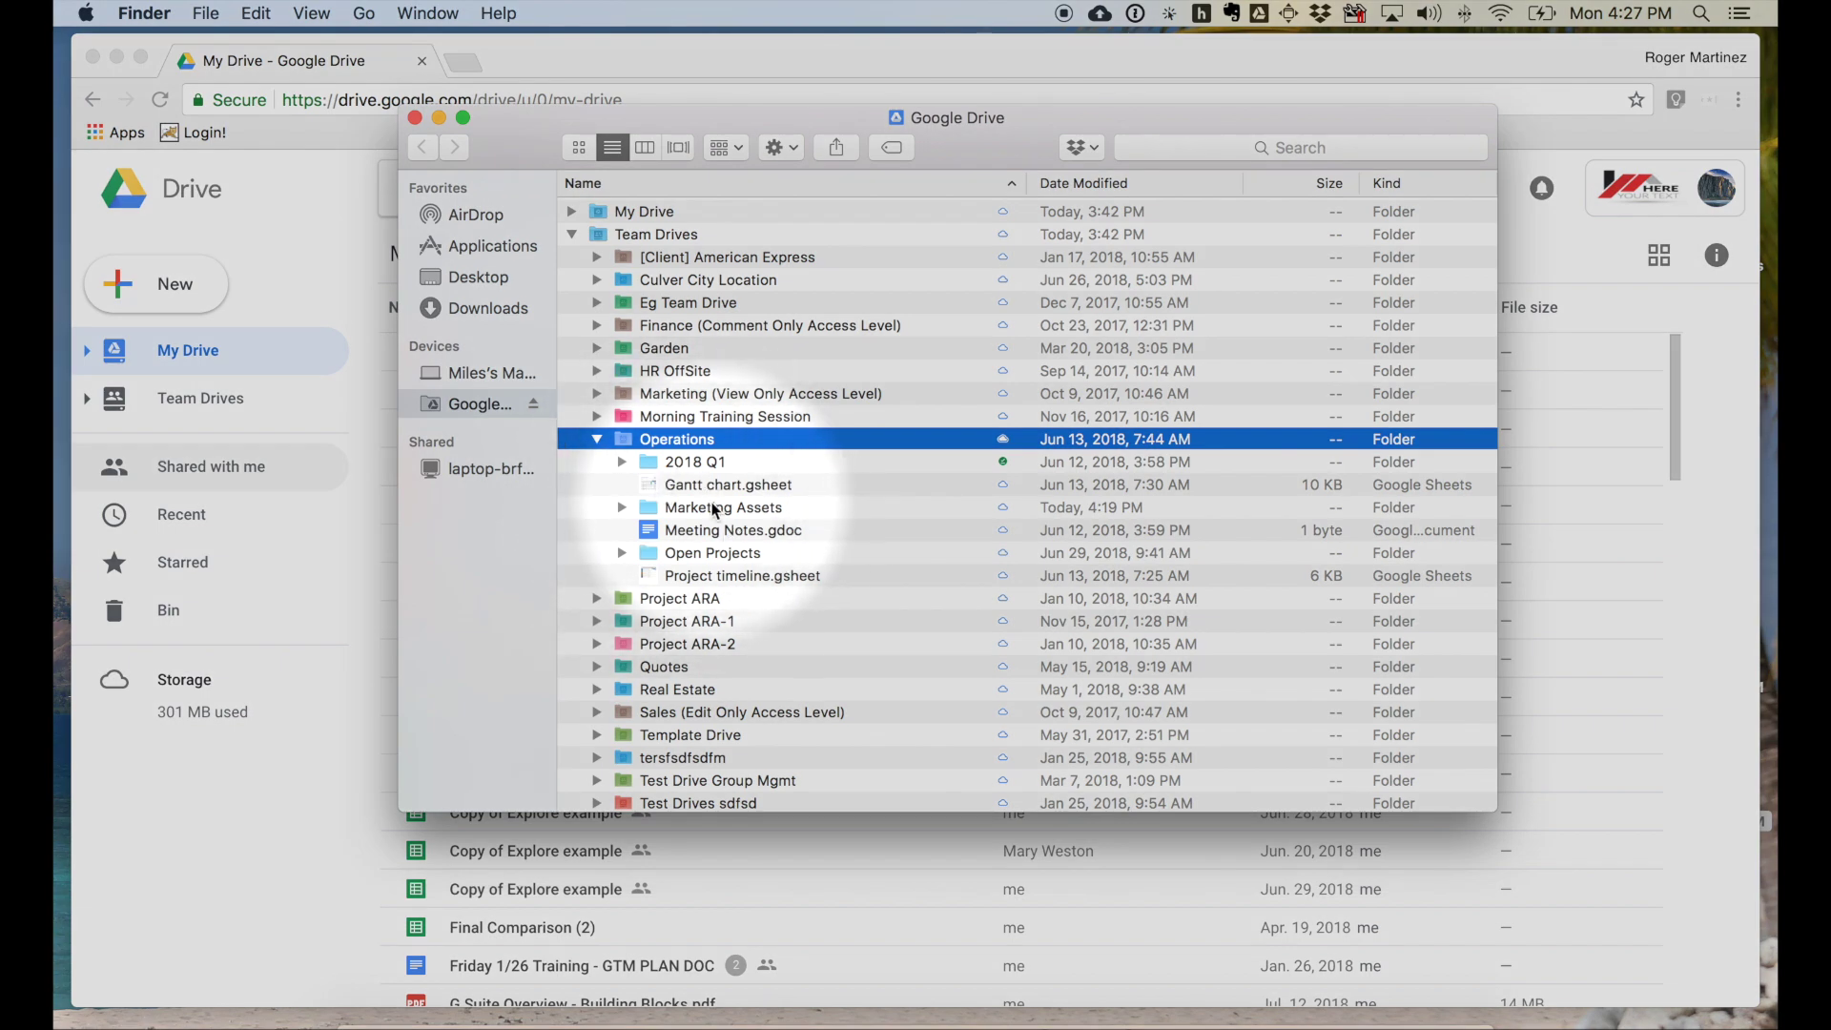
left_click(714, 509)
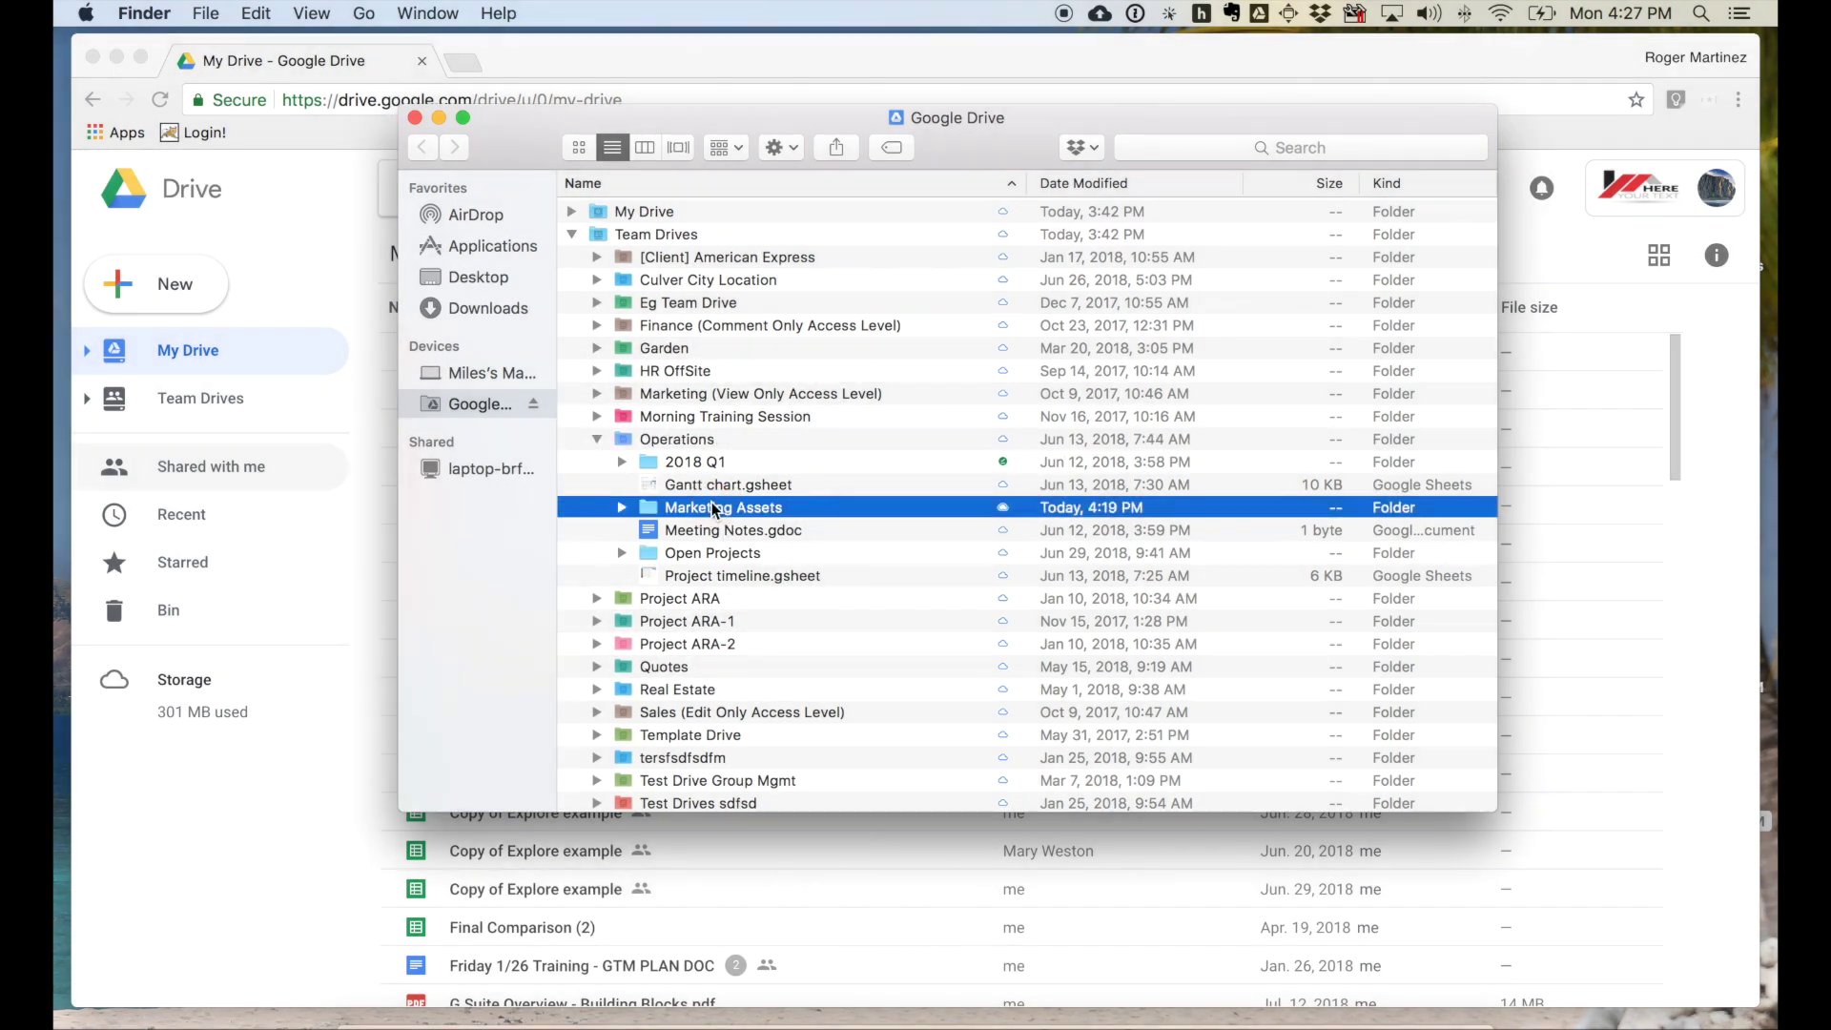
right_click(715, 509)
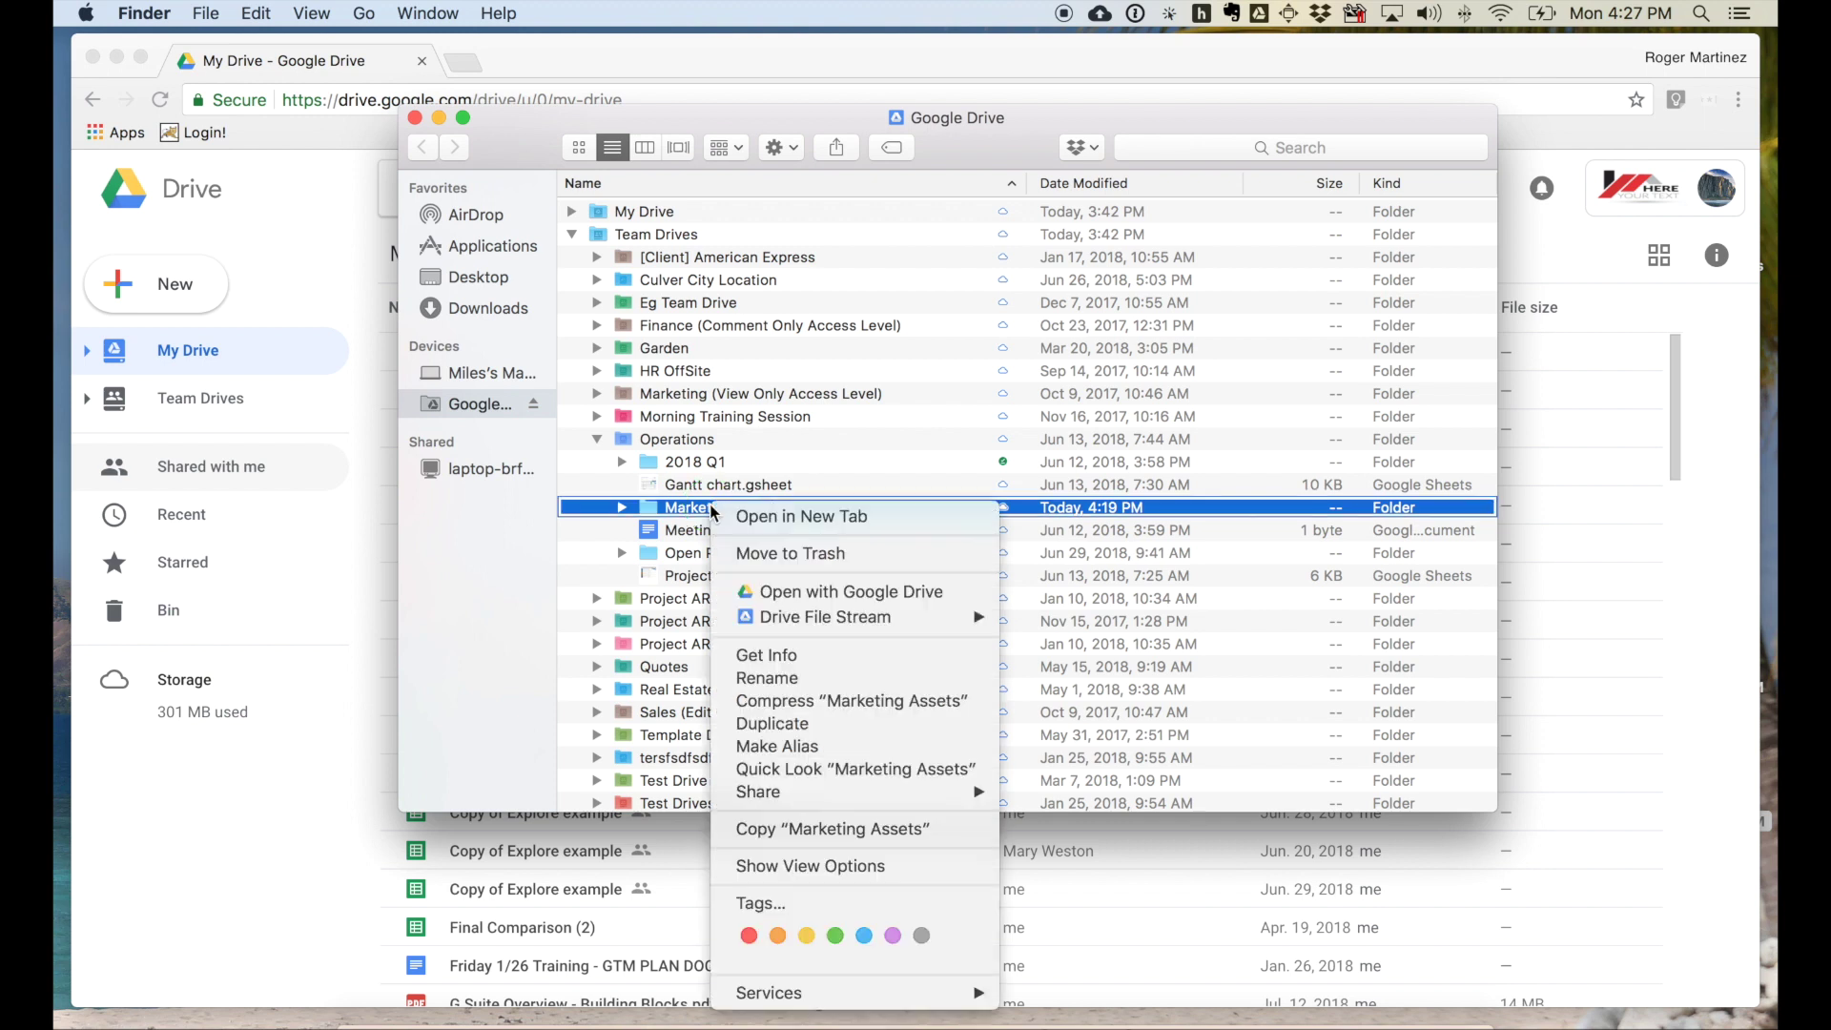
mouse_move(841, 620)
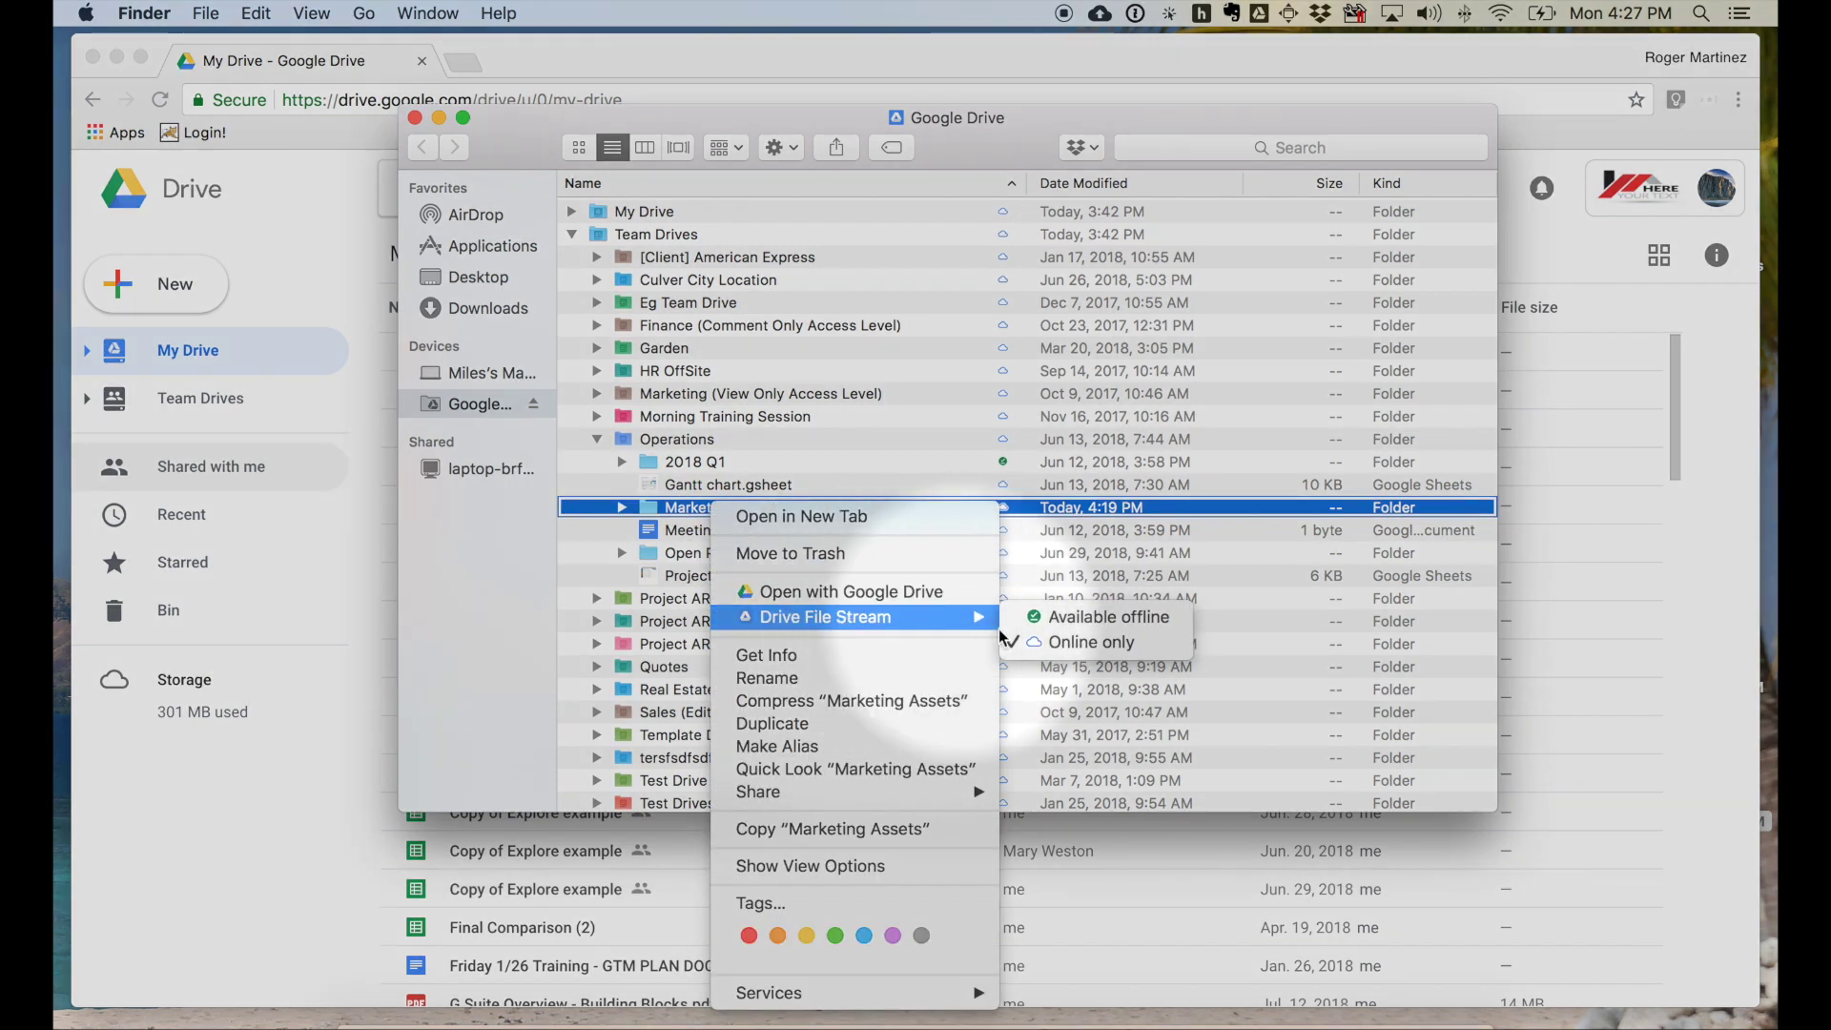
left_click(1106, 618)
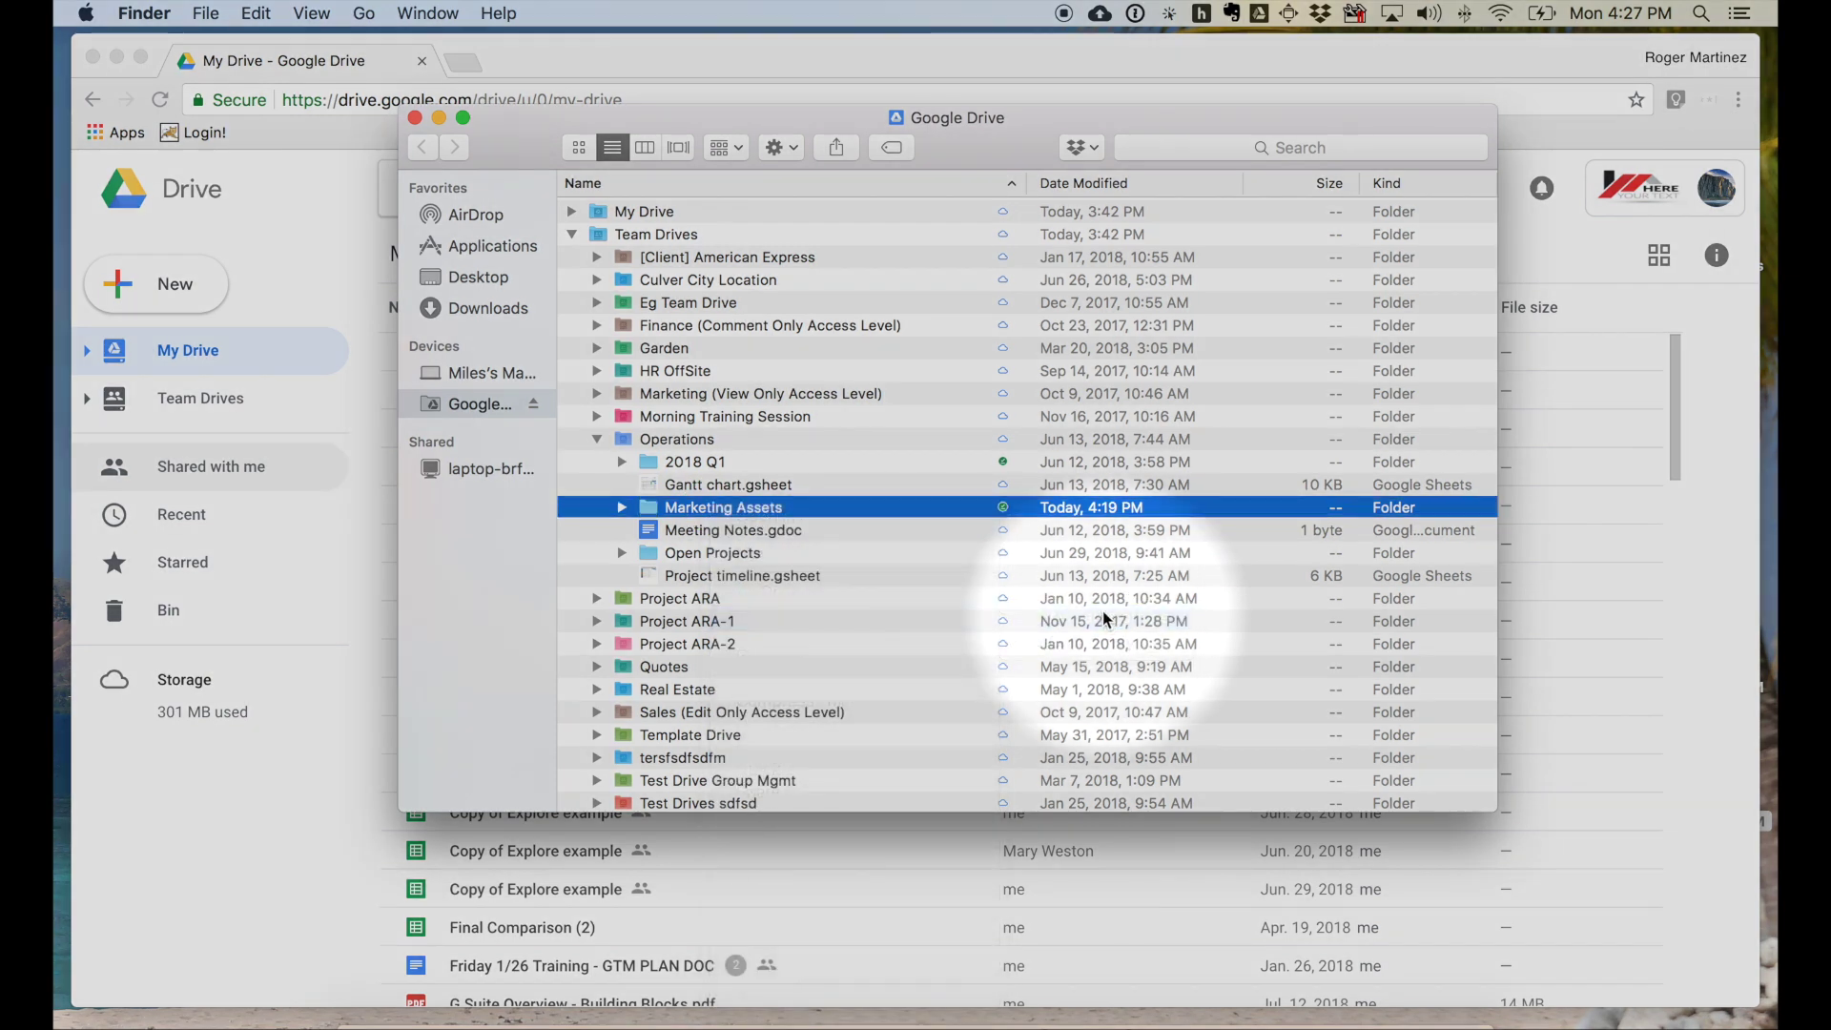
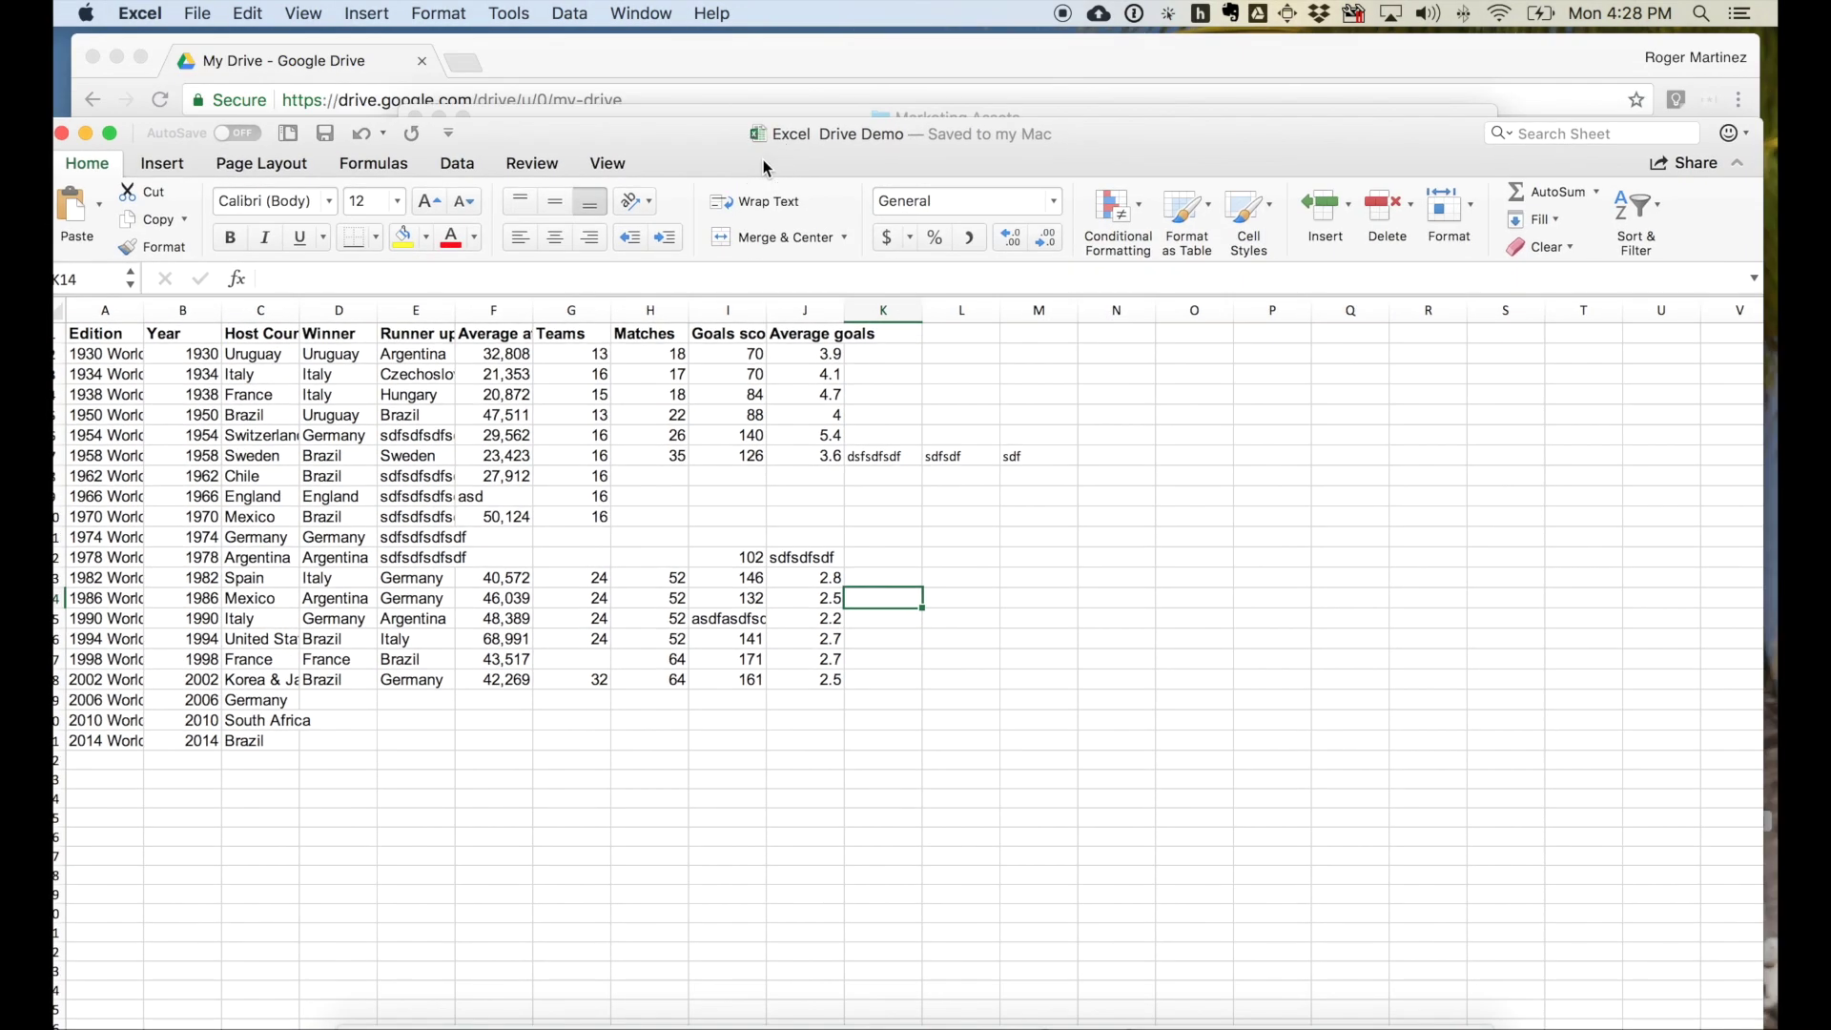
Switch back to Google Drive in Chrome and open the Marketing Assets folder of the Operations team drive
left_click(870, 60)
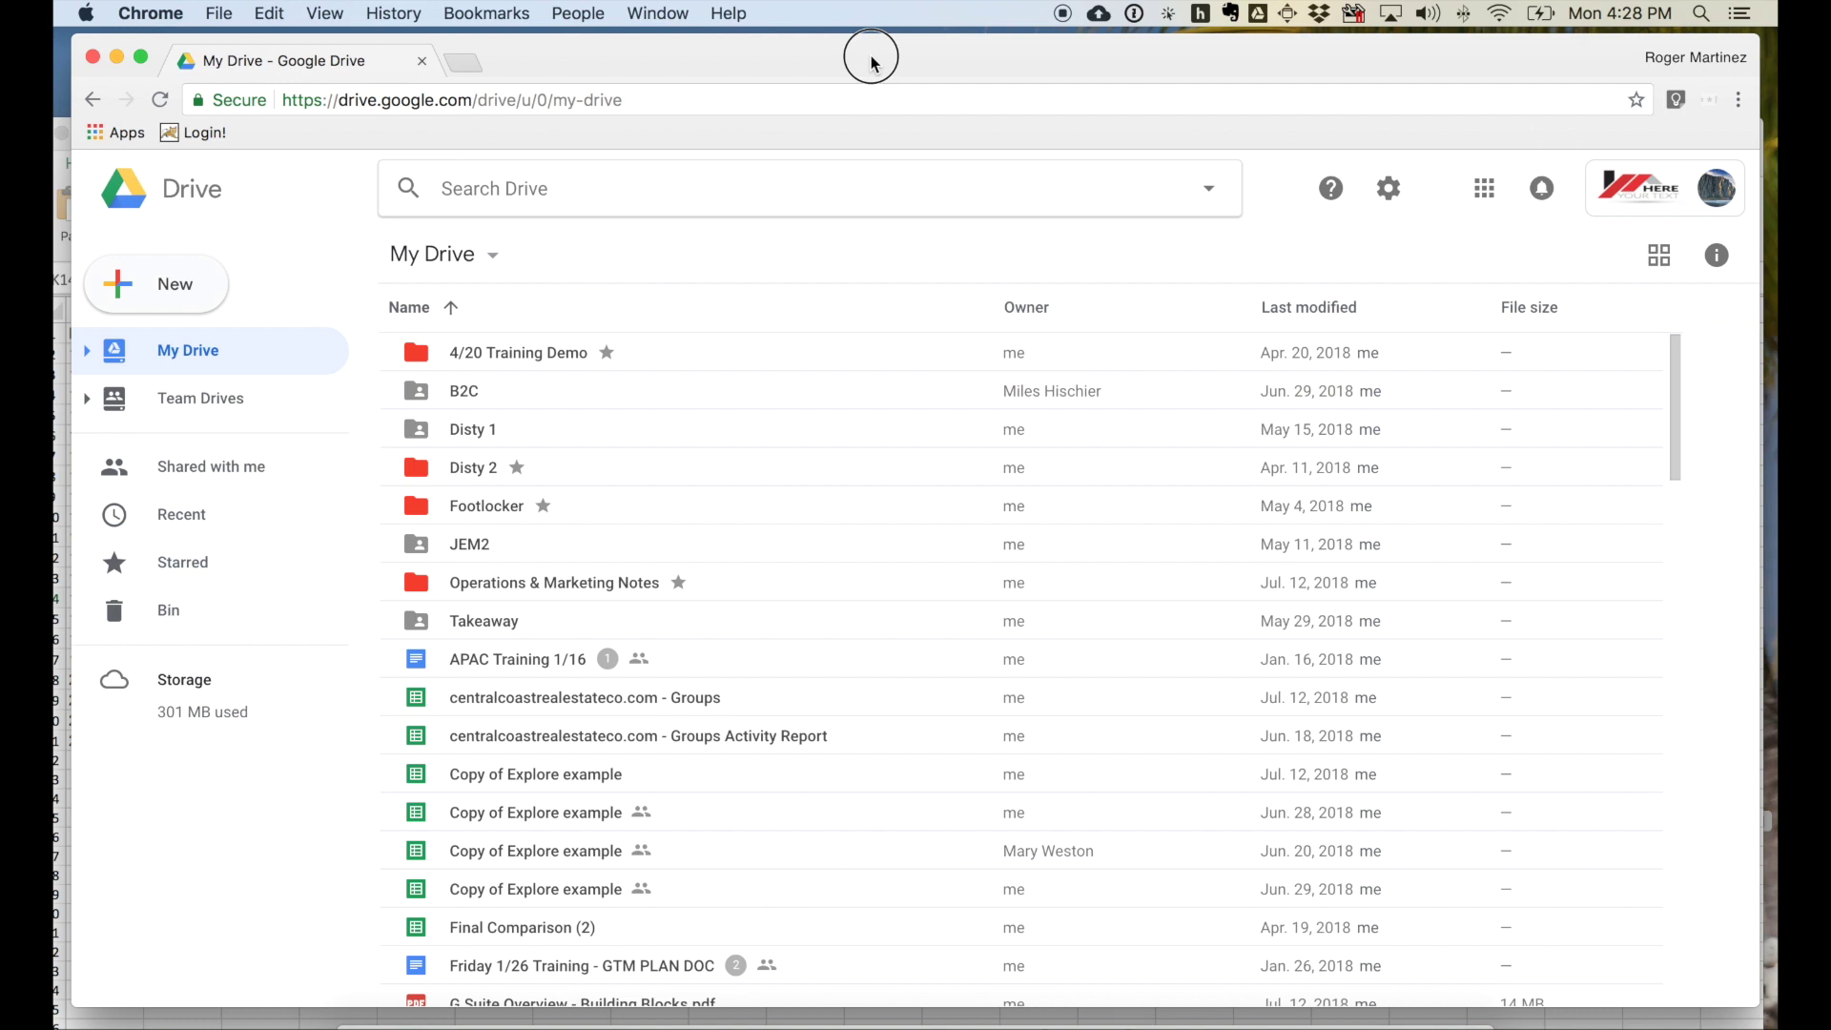
left_click_drag(871, 49, 865, 54)
left_click(196, 397)
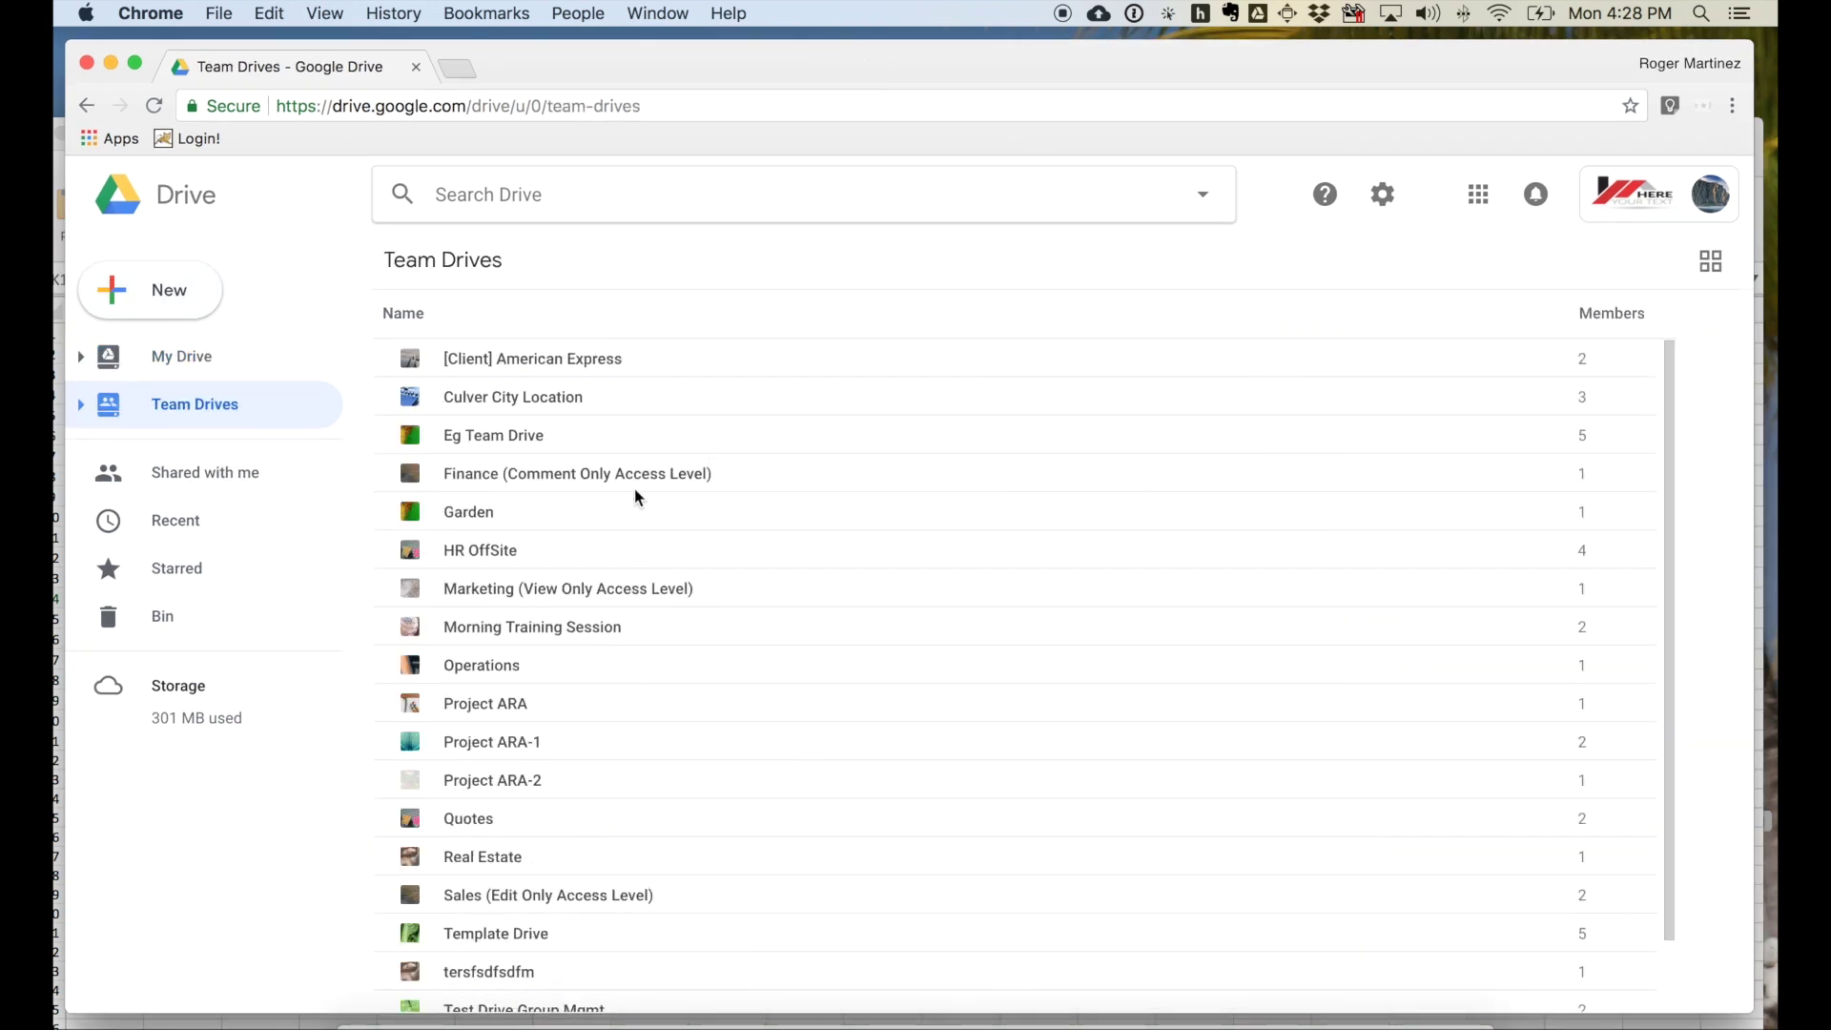
double_click(503, 665)
double_click(545, 389)
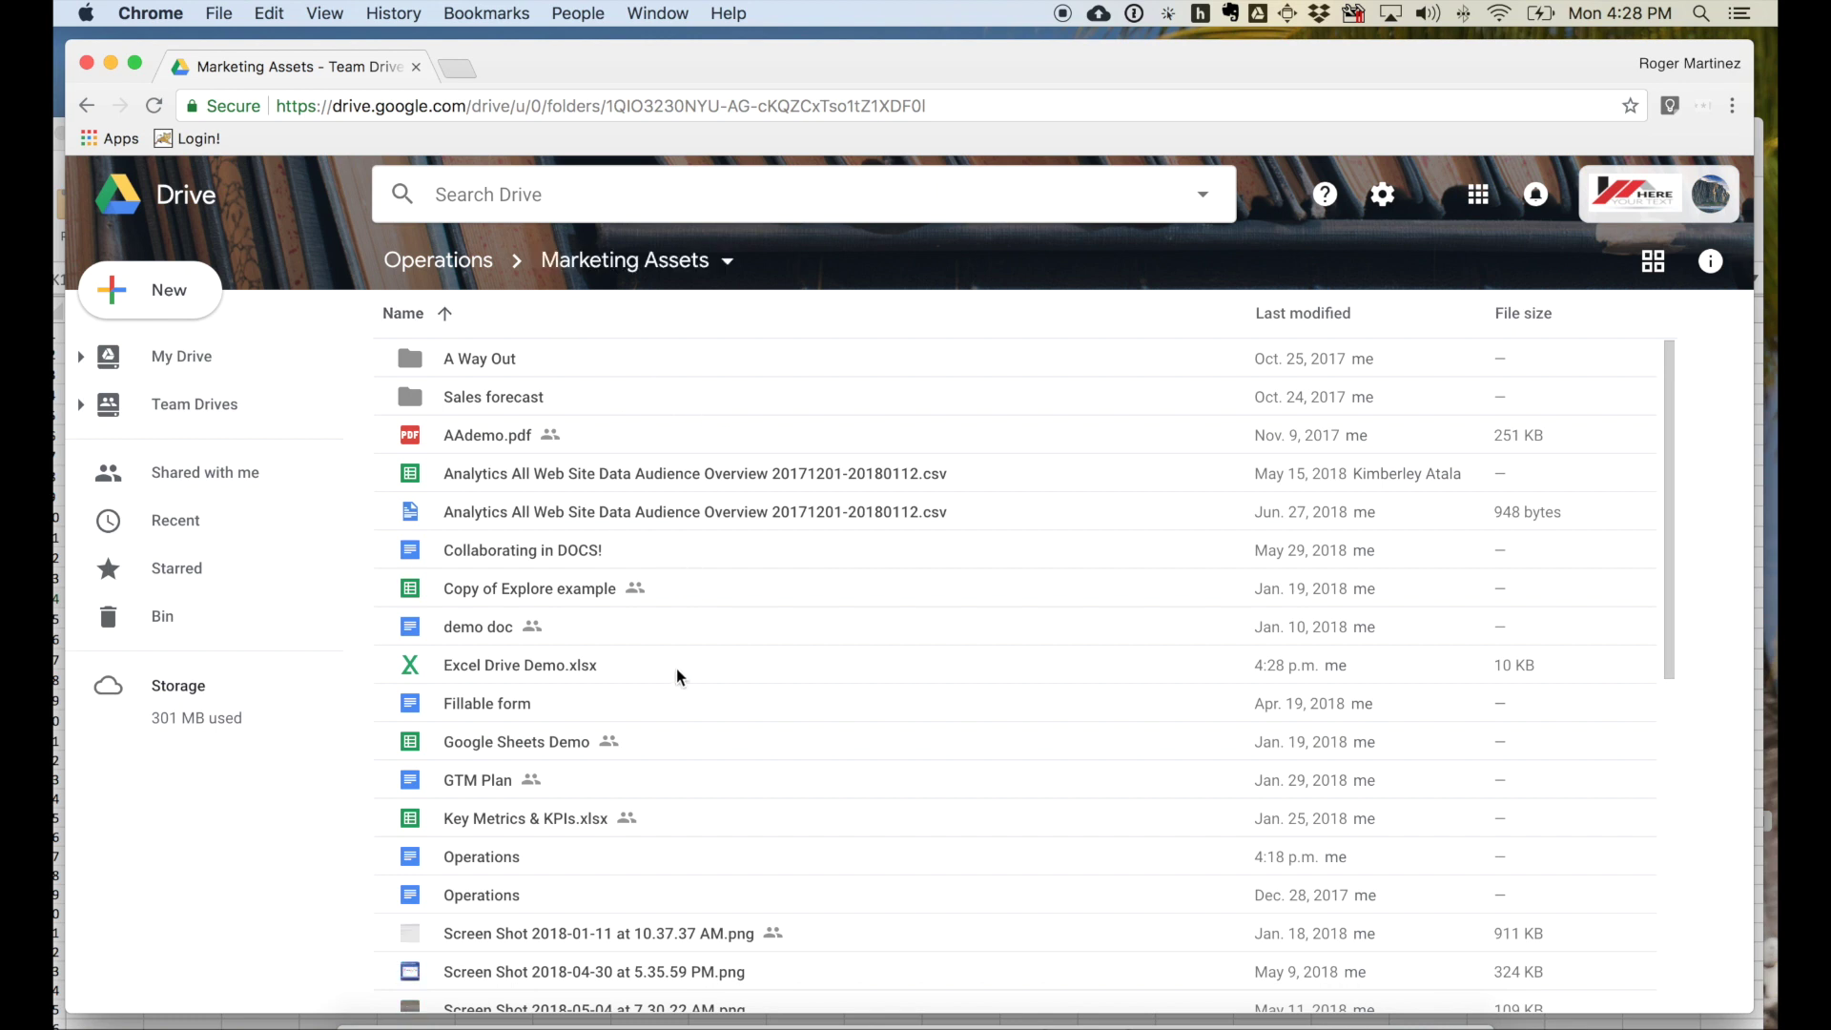
Check the last modified time of Excel Drive Demo.xlsx in Marketing Assets and view the actions available for the file
left_click(632, 673)
scroll(542, 656, "up", 5)
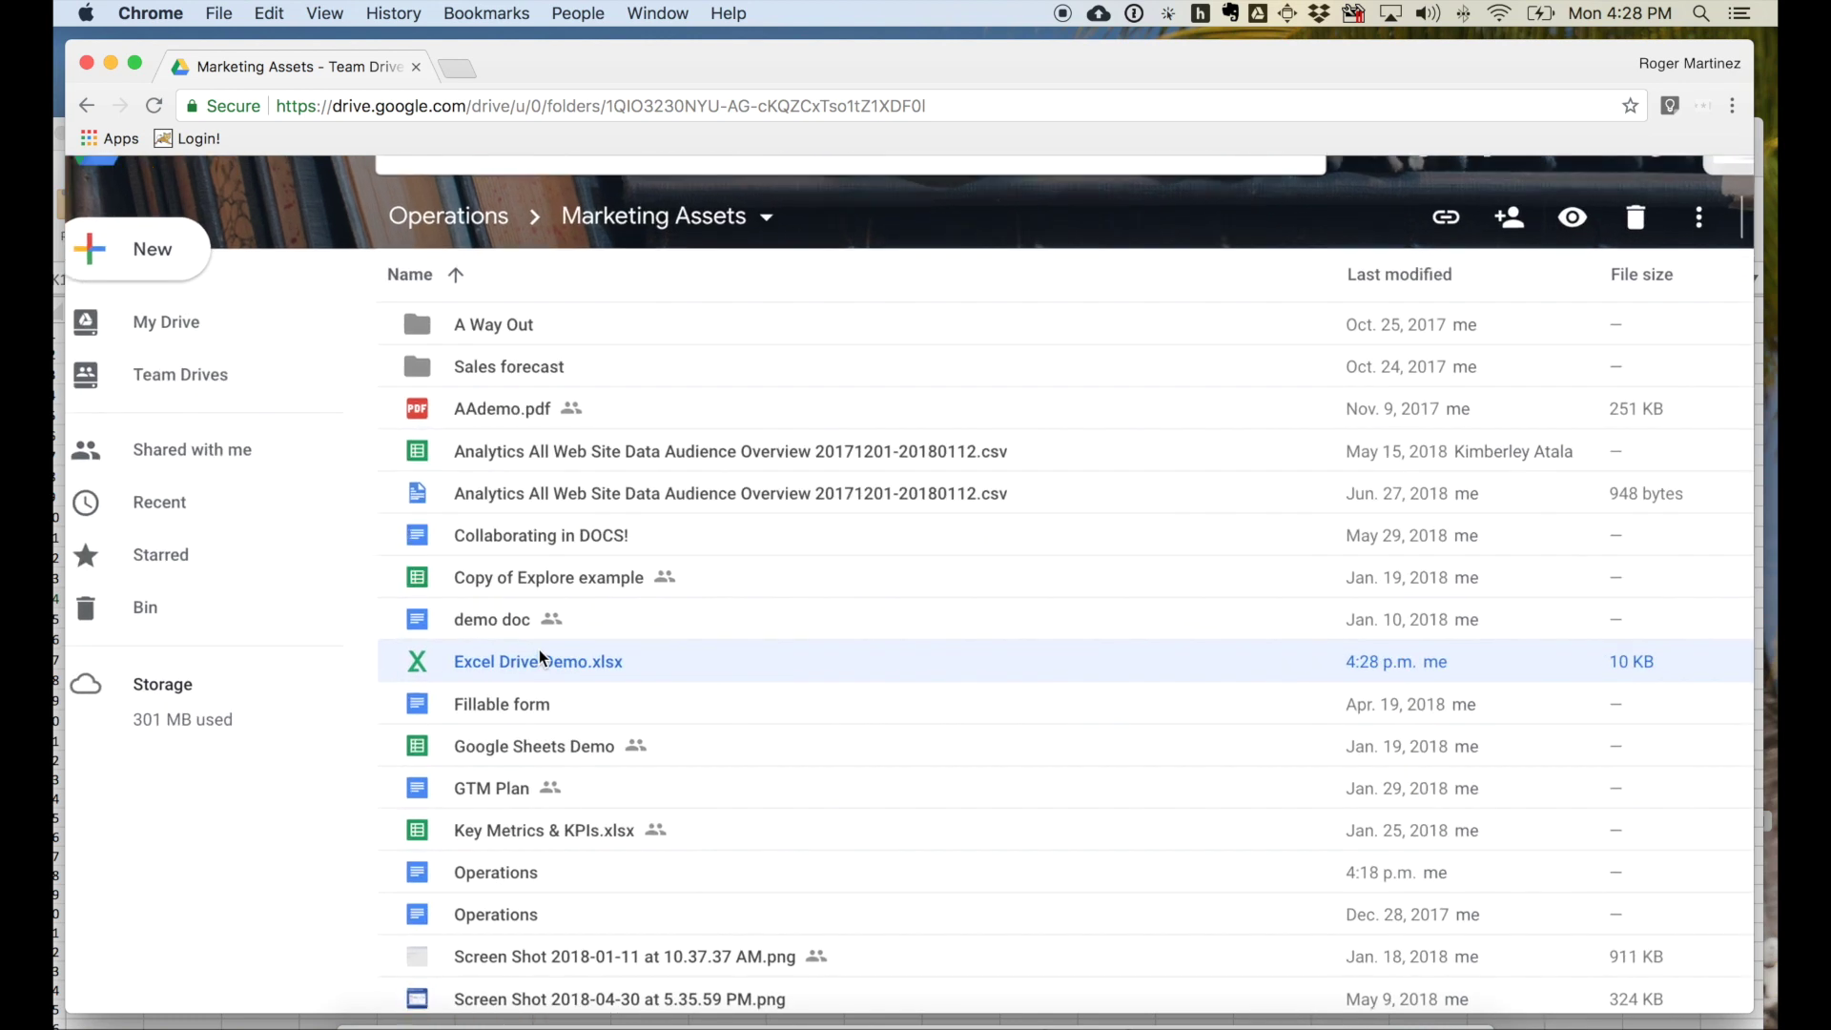
scroll(907, 593, "right", 15)
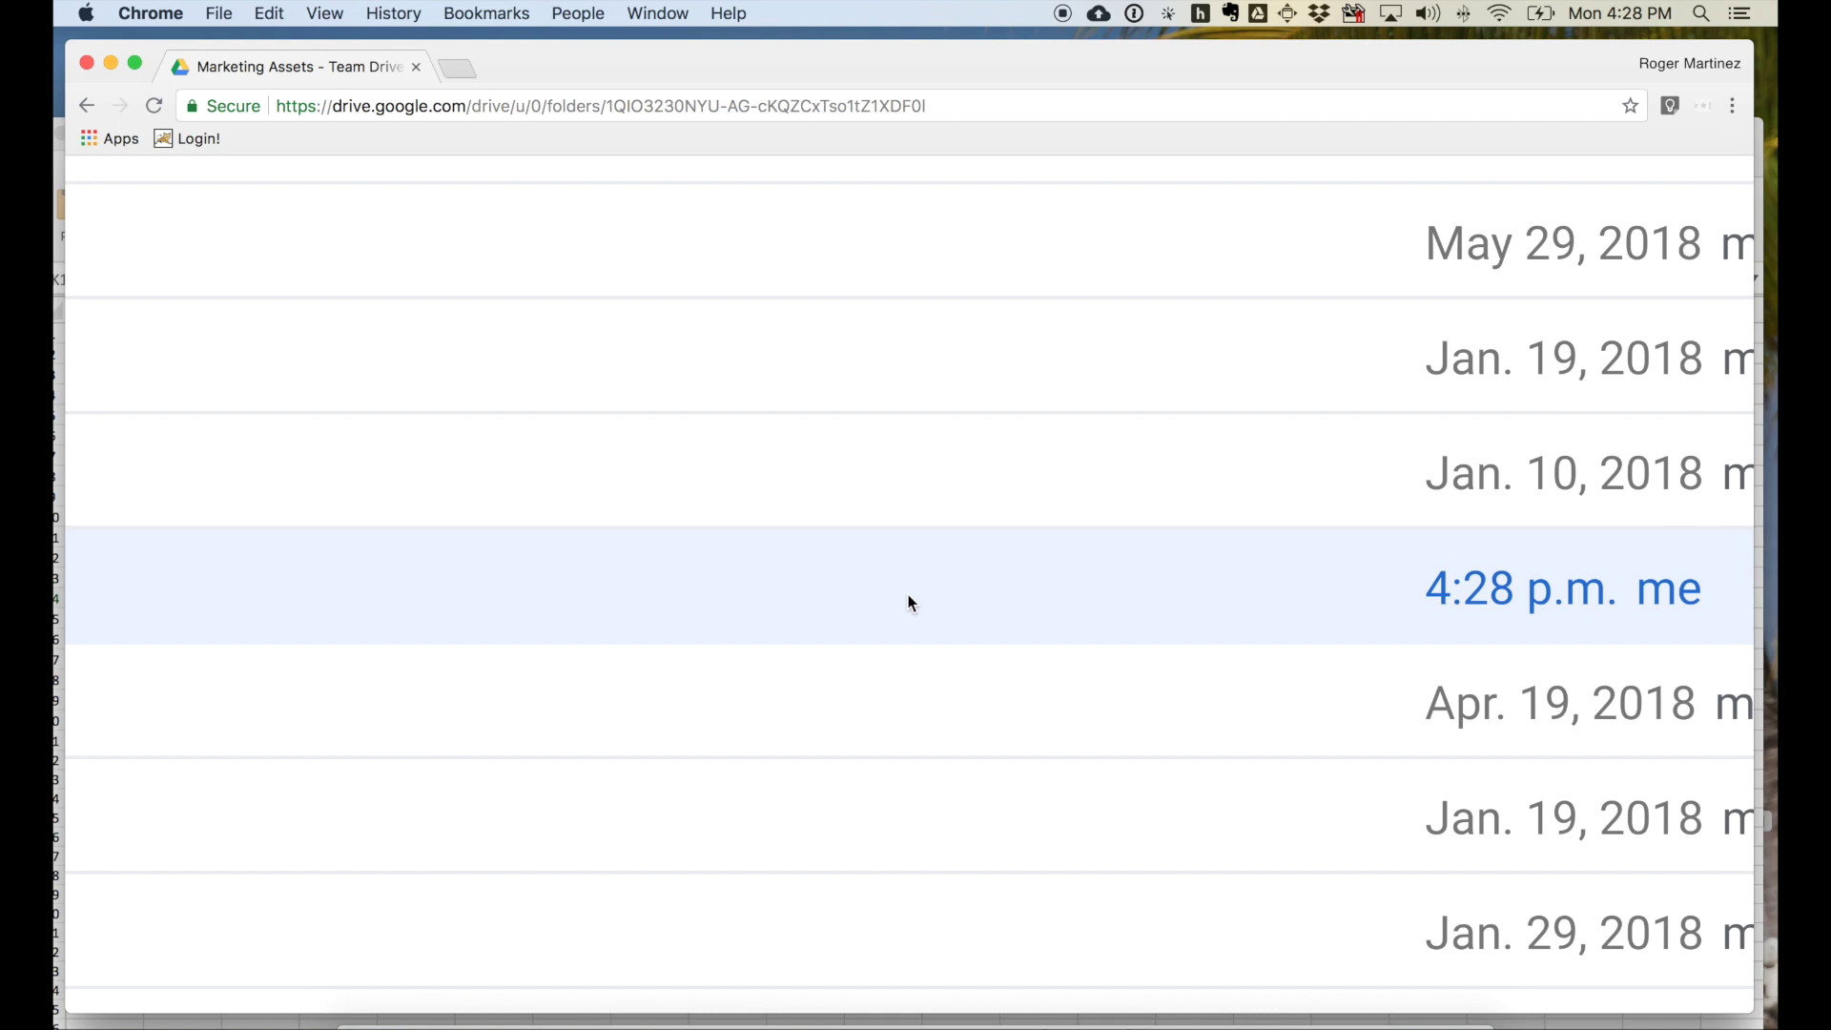
mouse_move(329, 611)
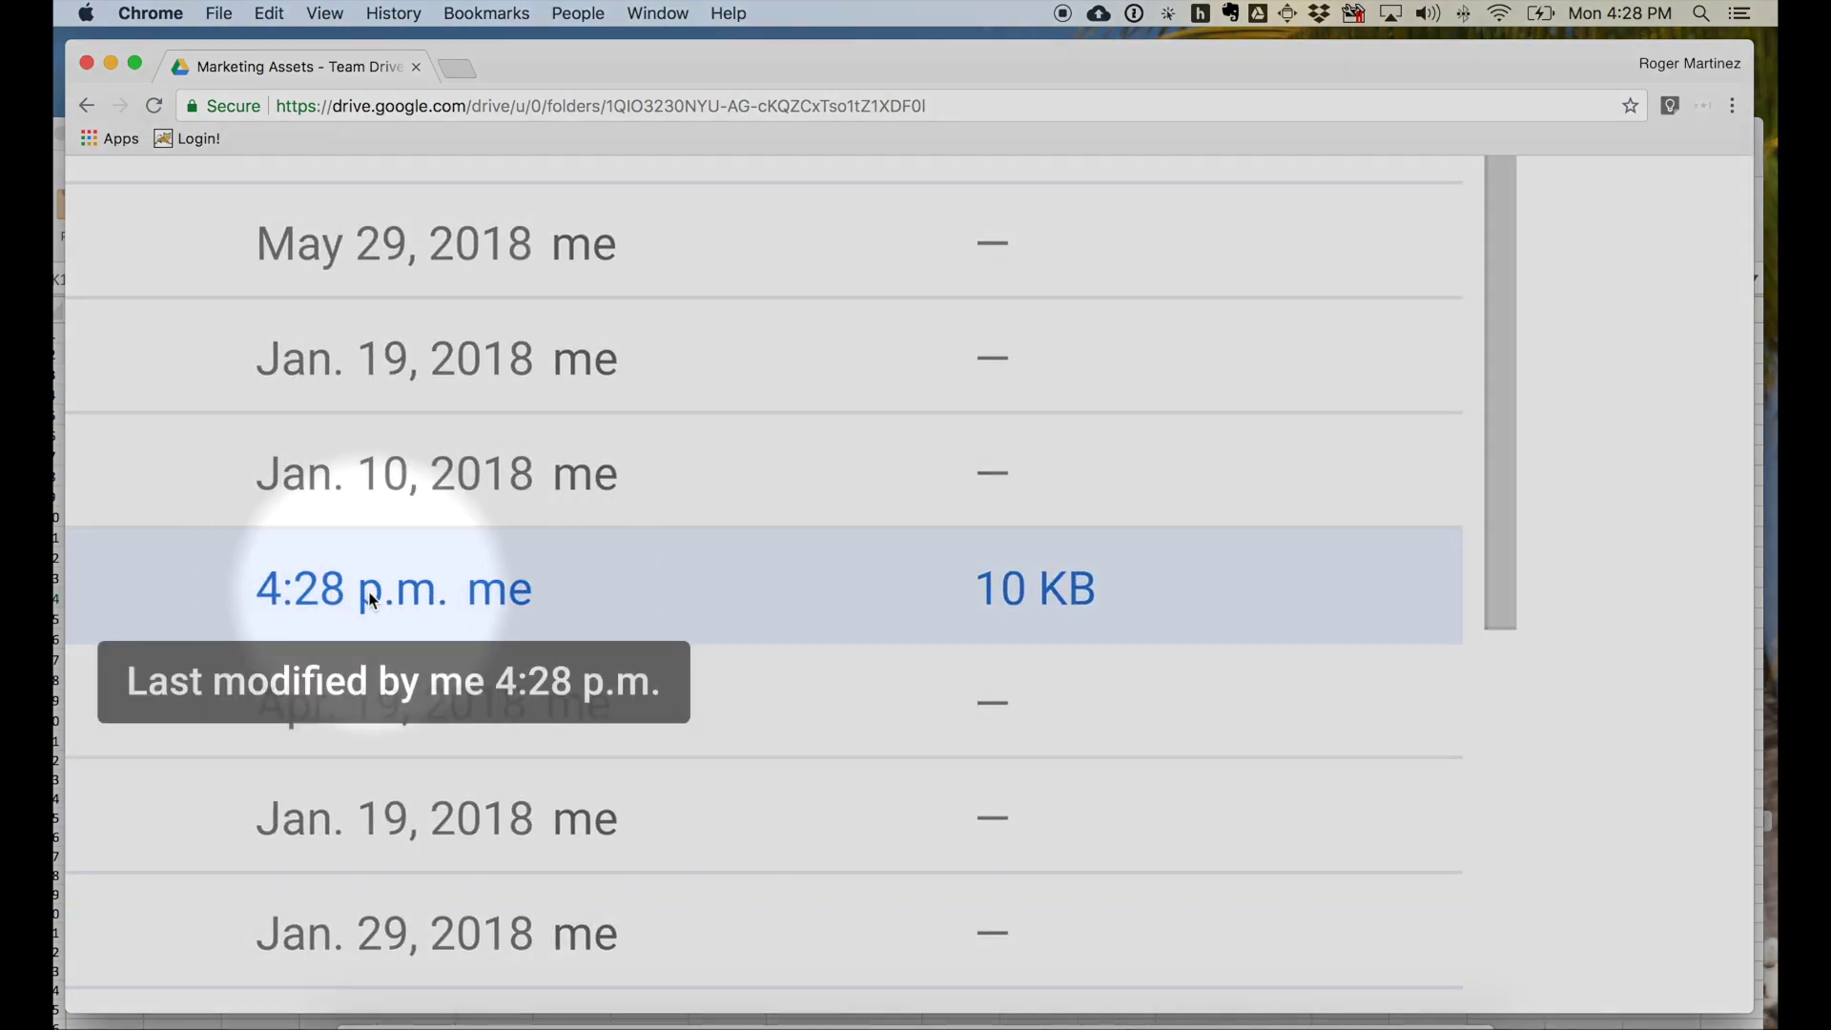
scroll(447, 591, "down", 5)
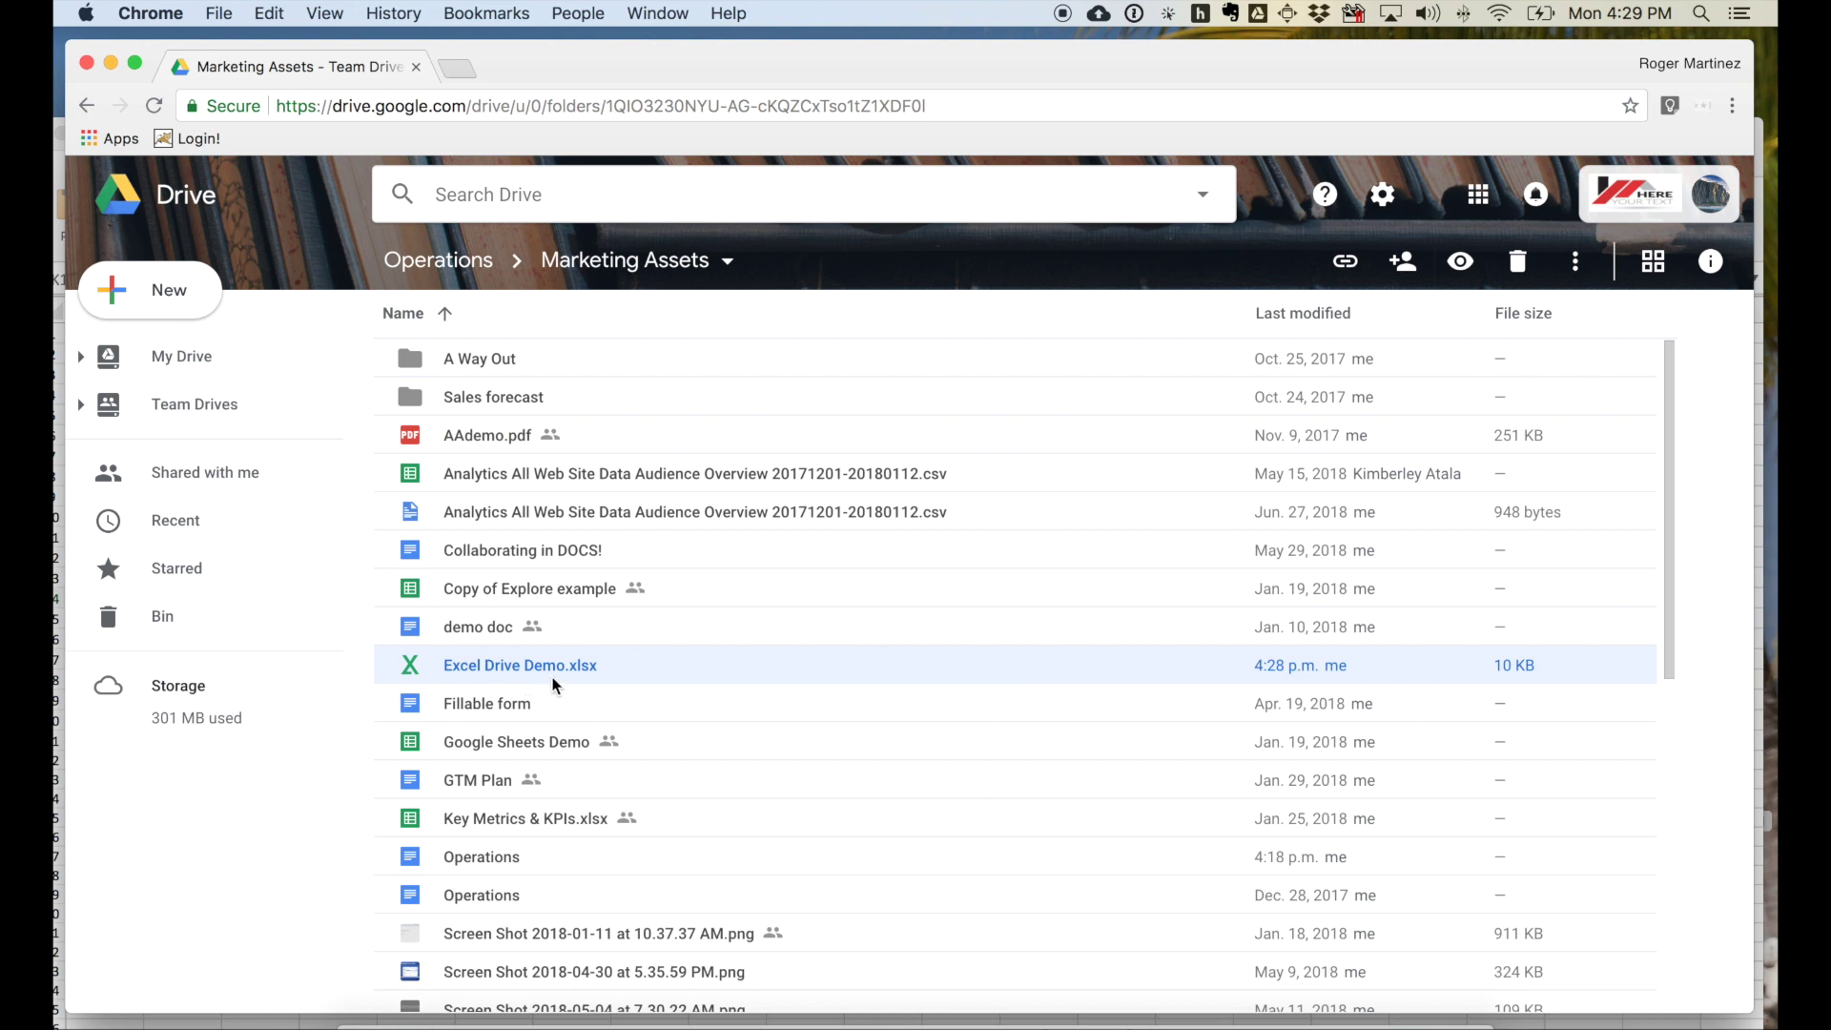
right_click(604, 672)
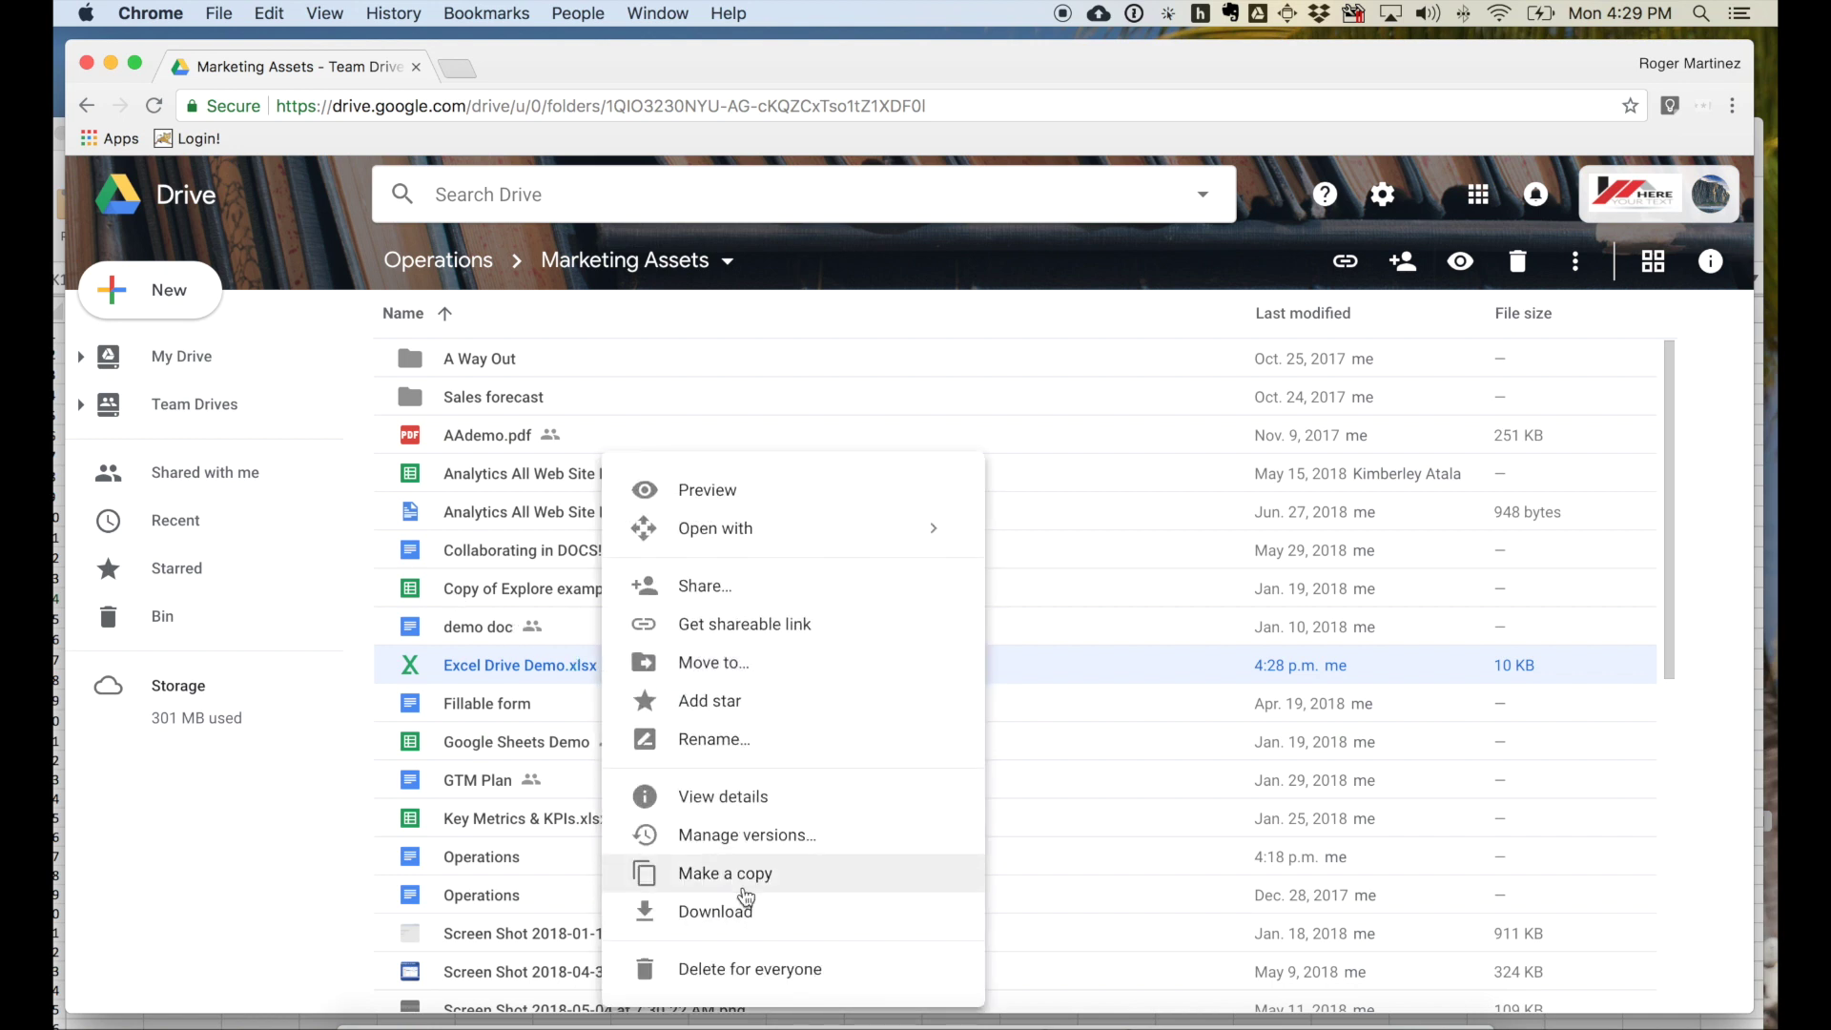
left_click(292, 873)
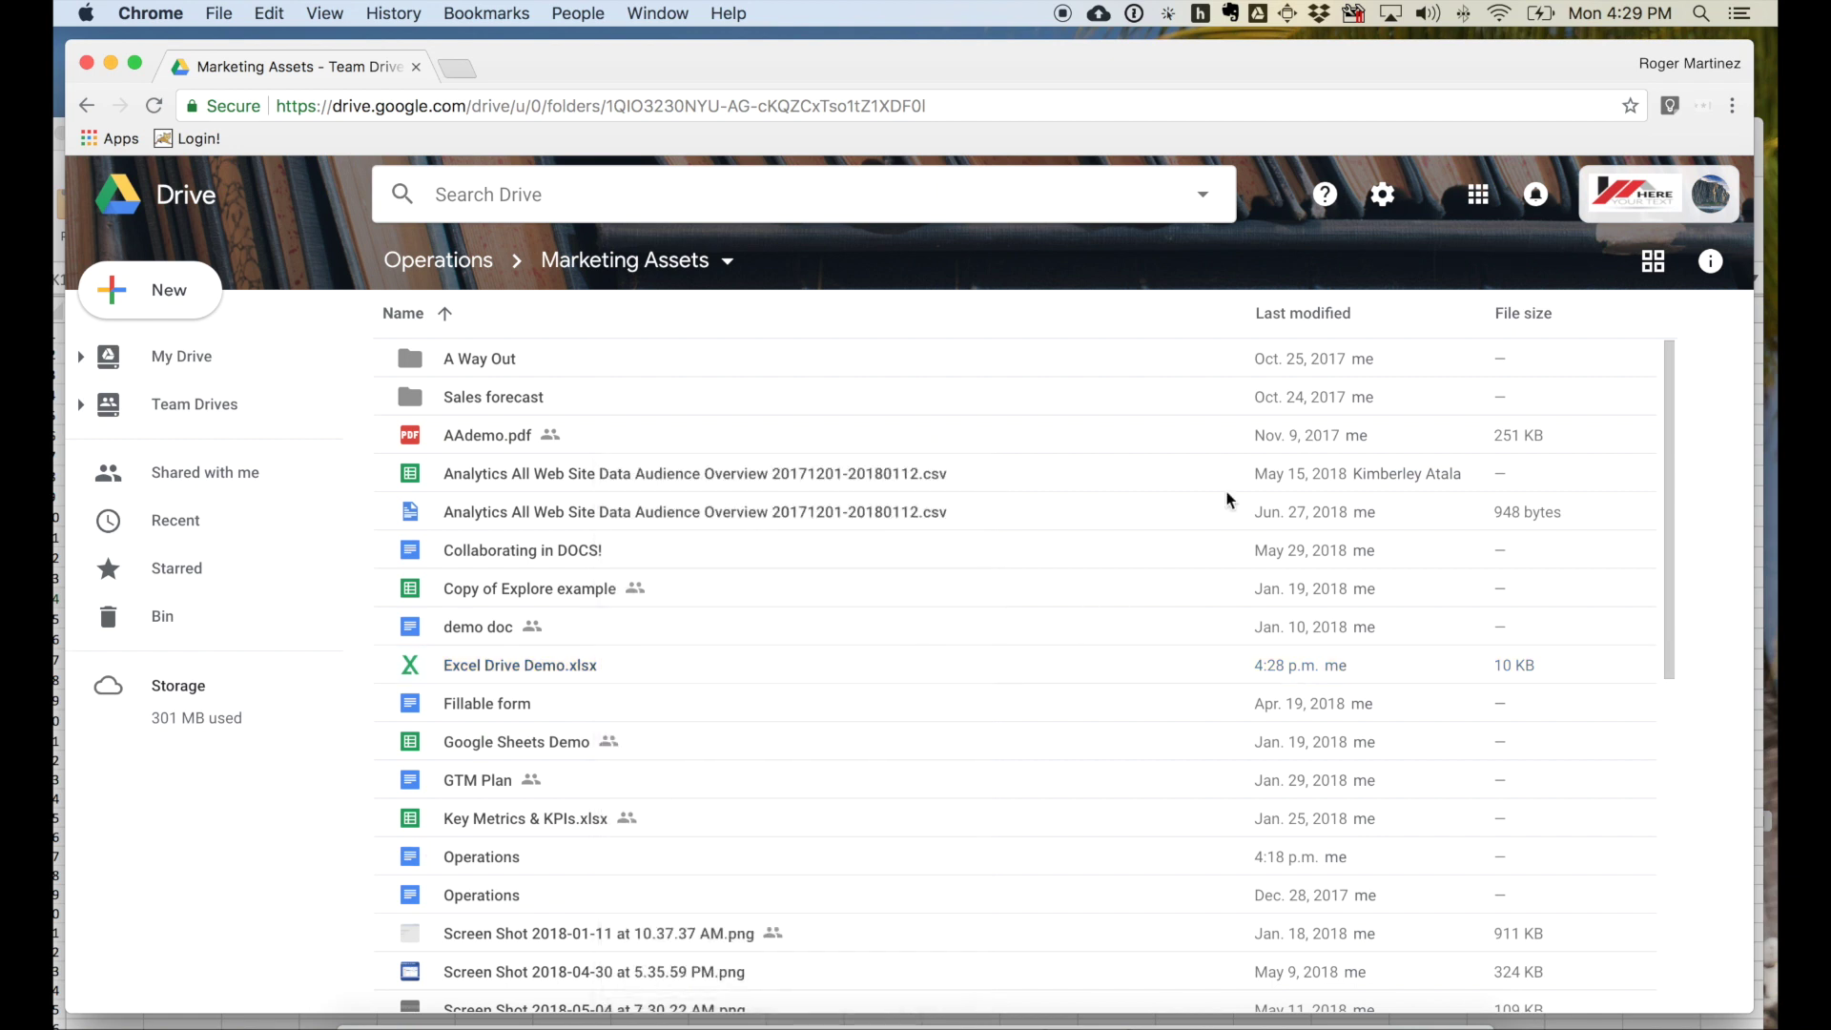
Open the Google Admin console from Drive and go to the Drive and Docs settings under the G Suite apps
left_click(1477, 196)
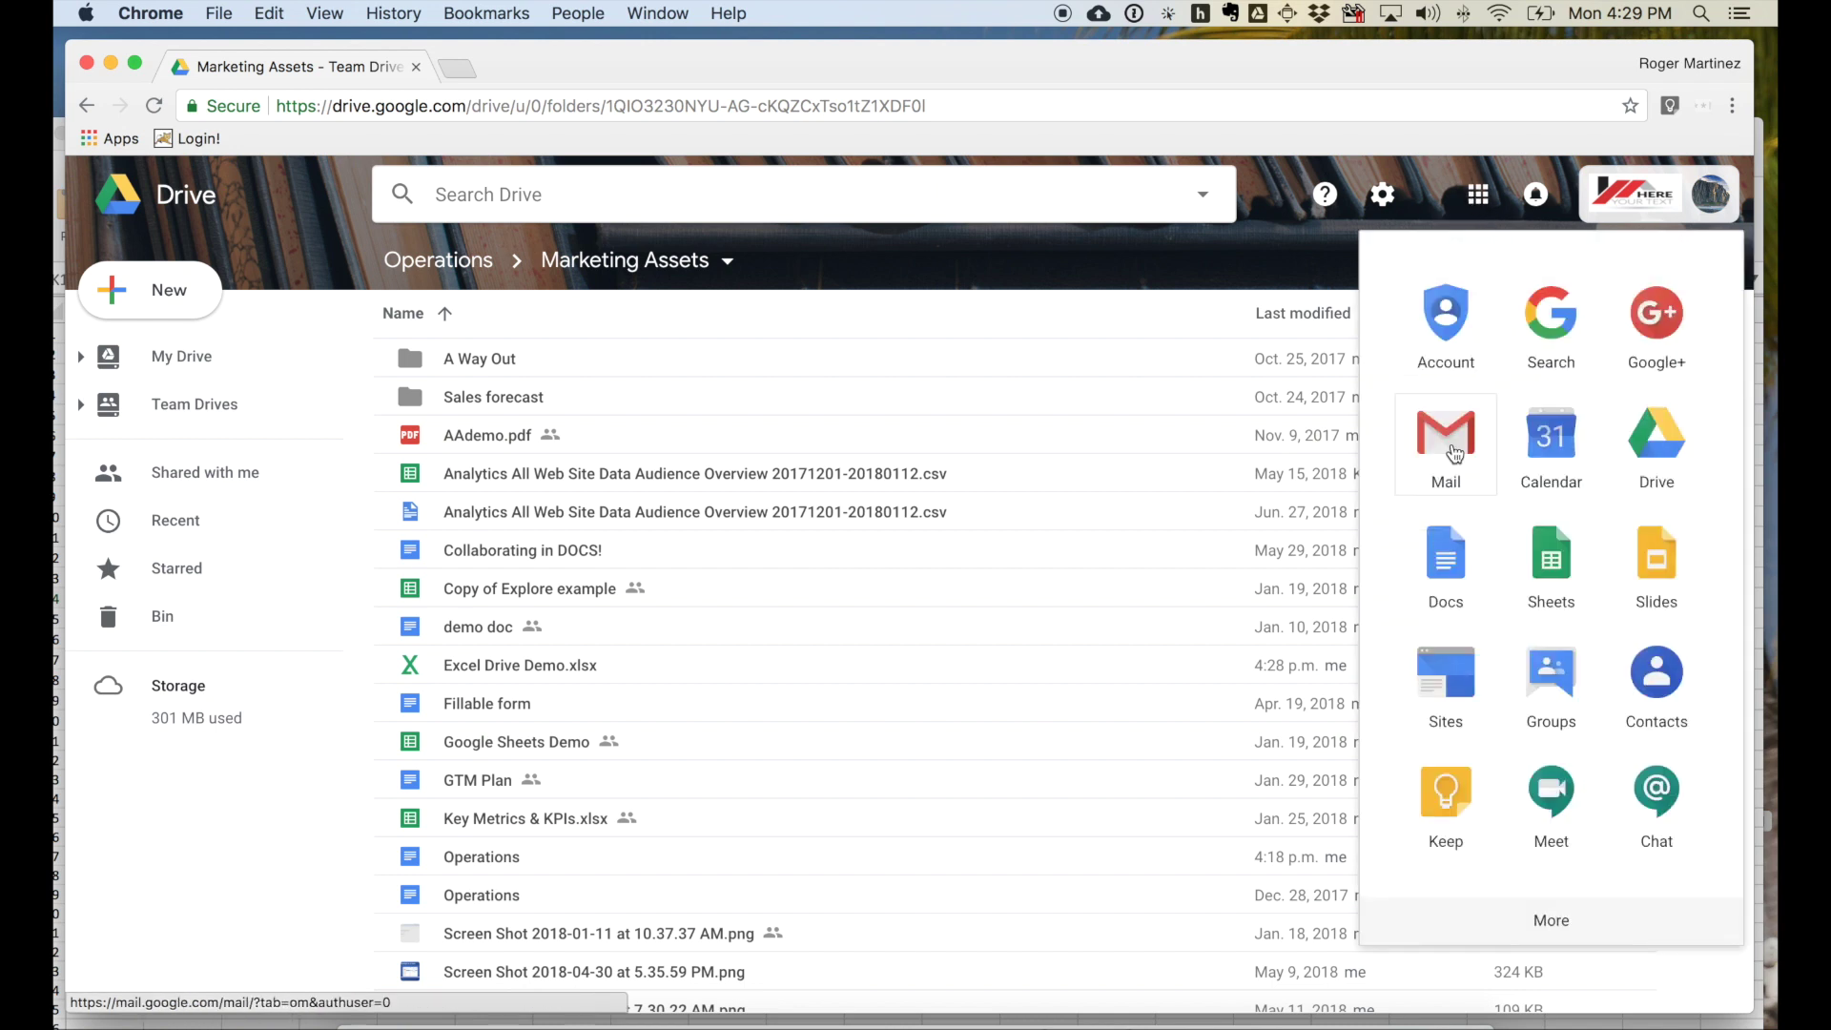
left_click(1551, 920)
scroll(1556, 591, "up", 3)
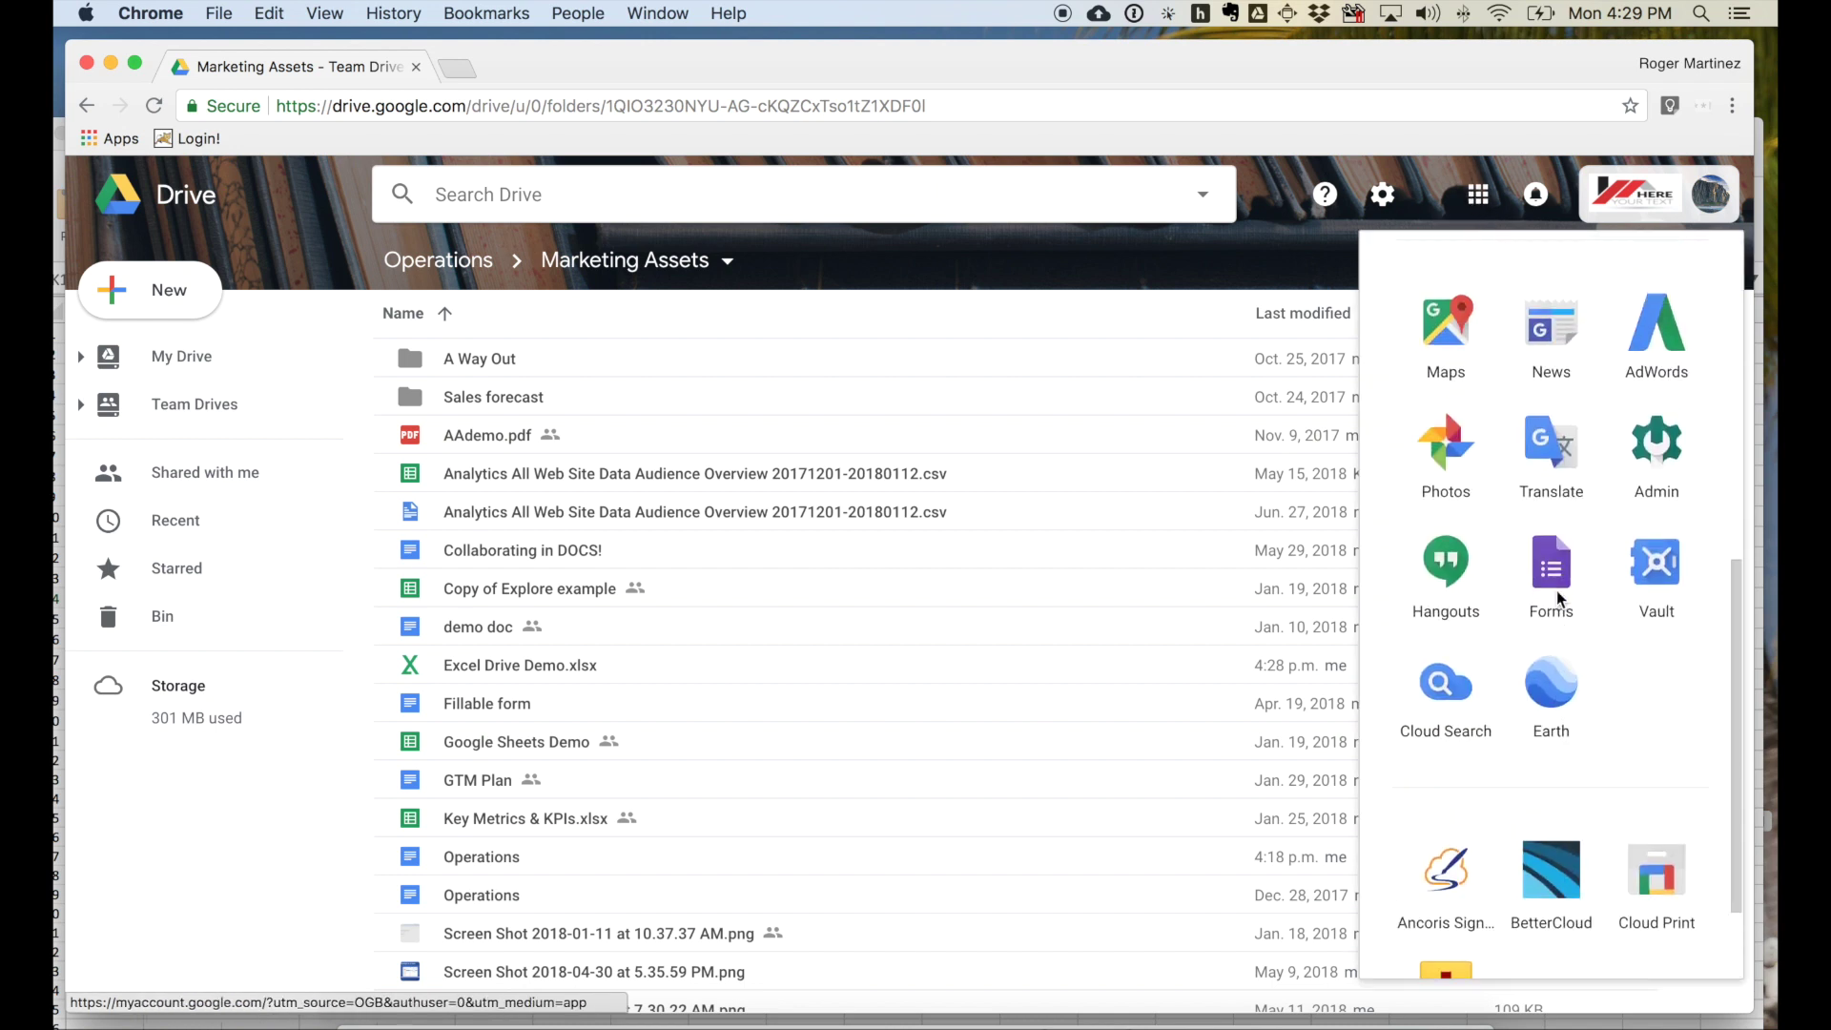
left_click(1659, 442)
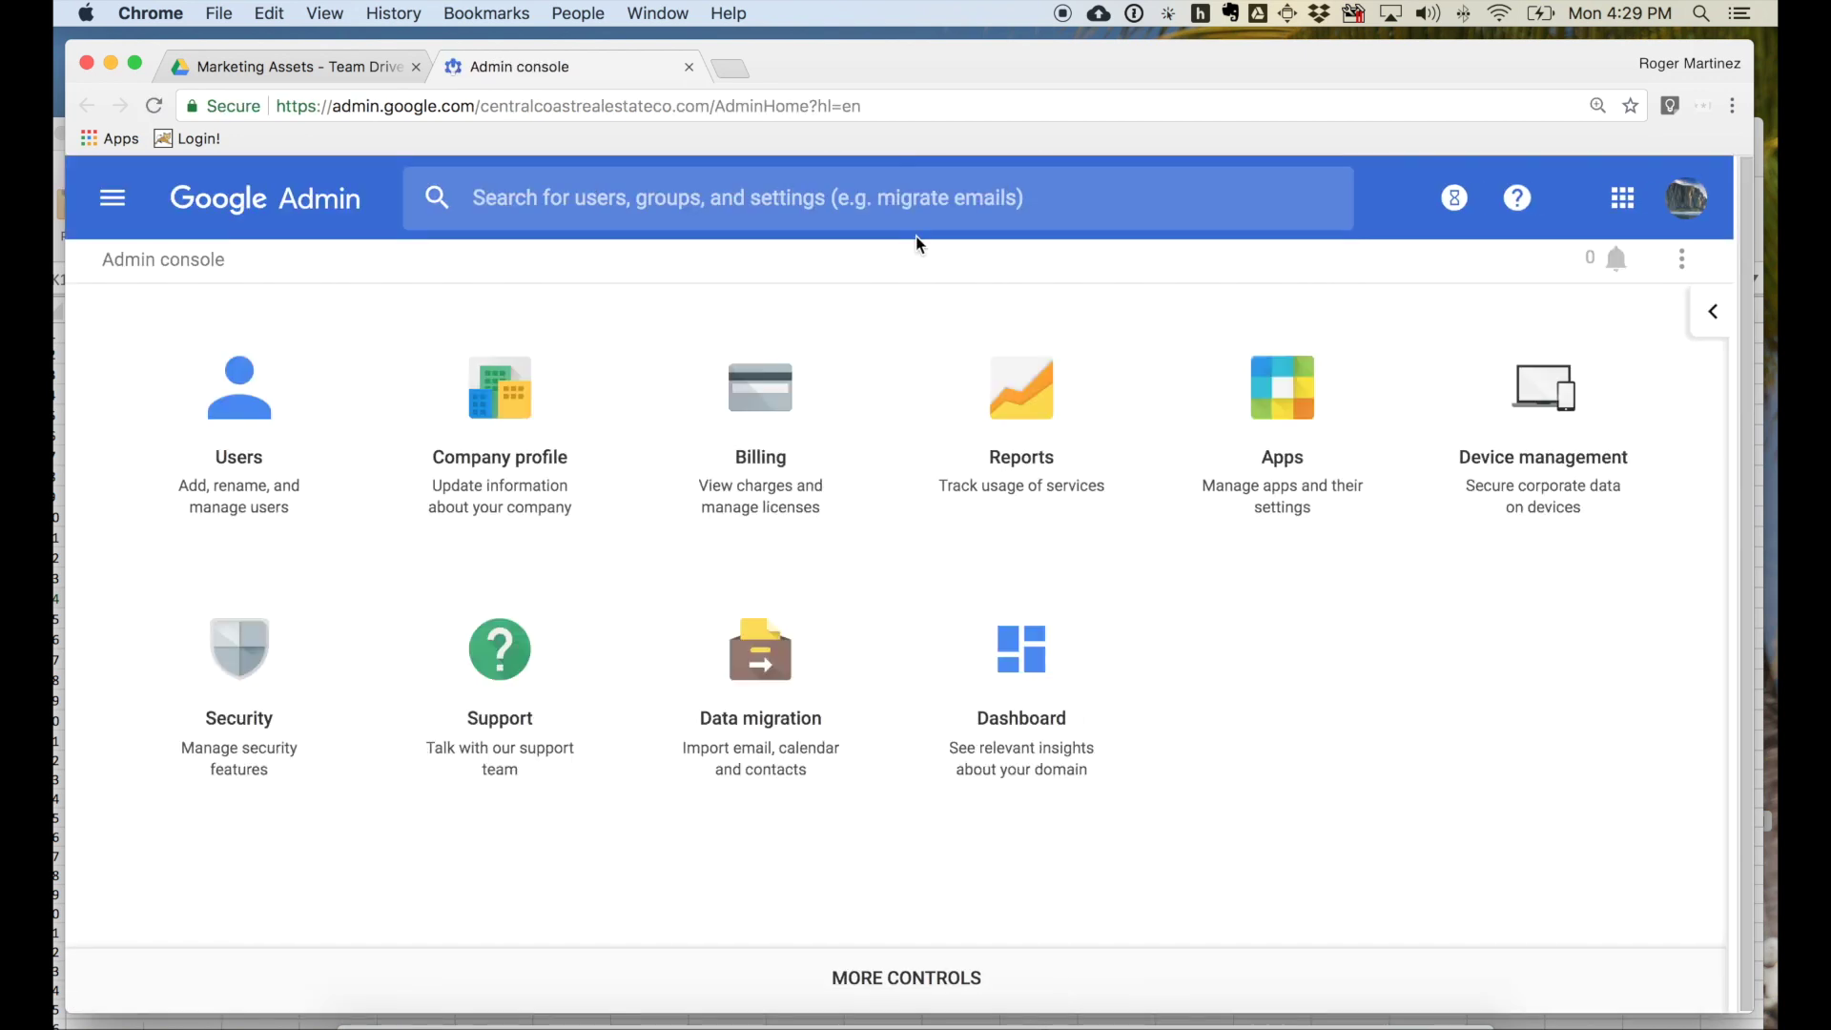
left_click(1244, 448)
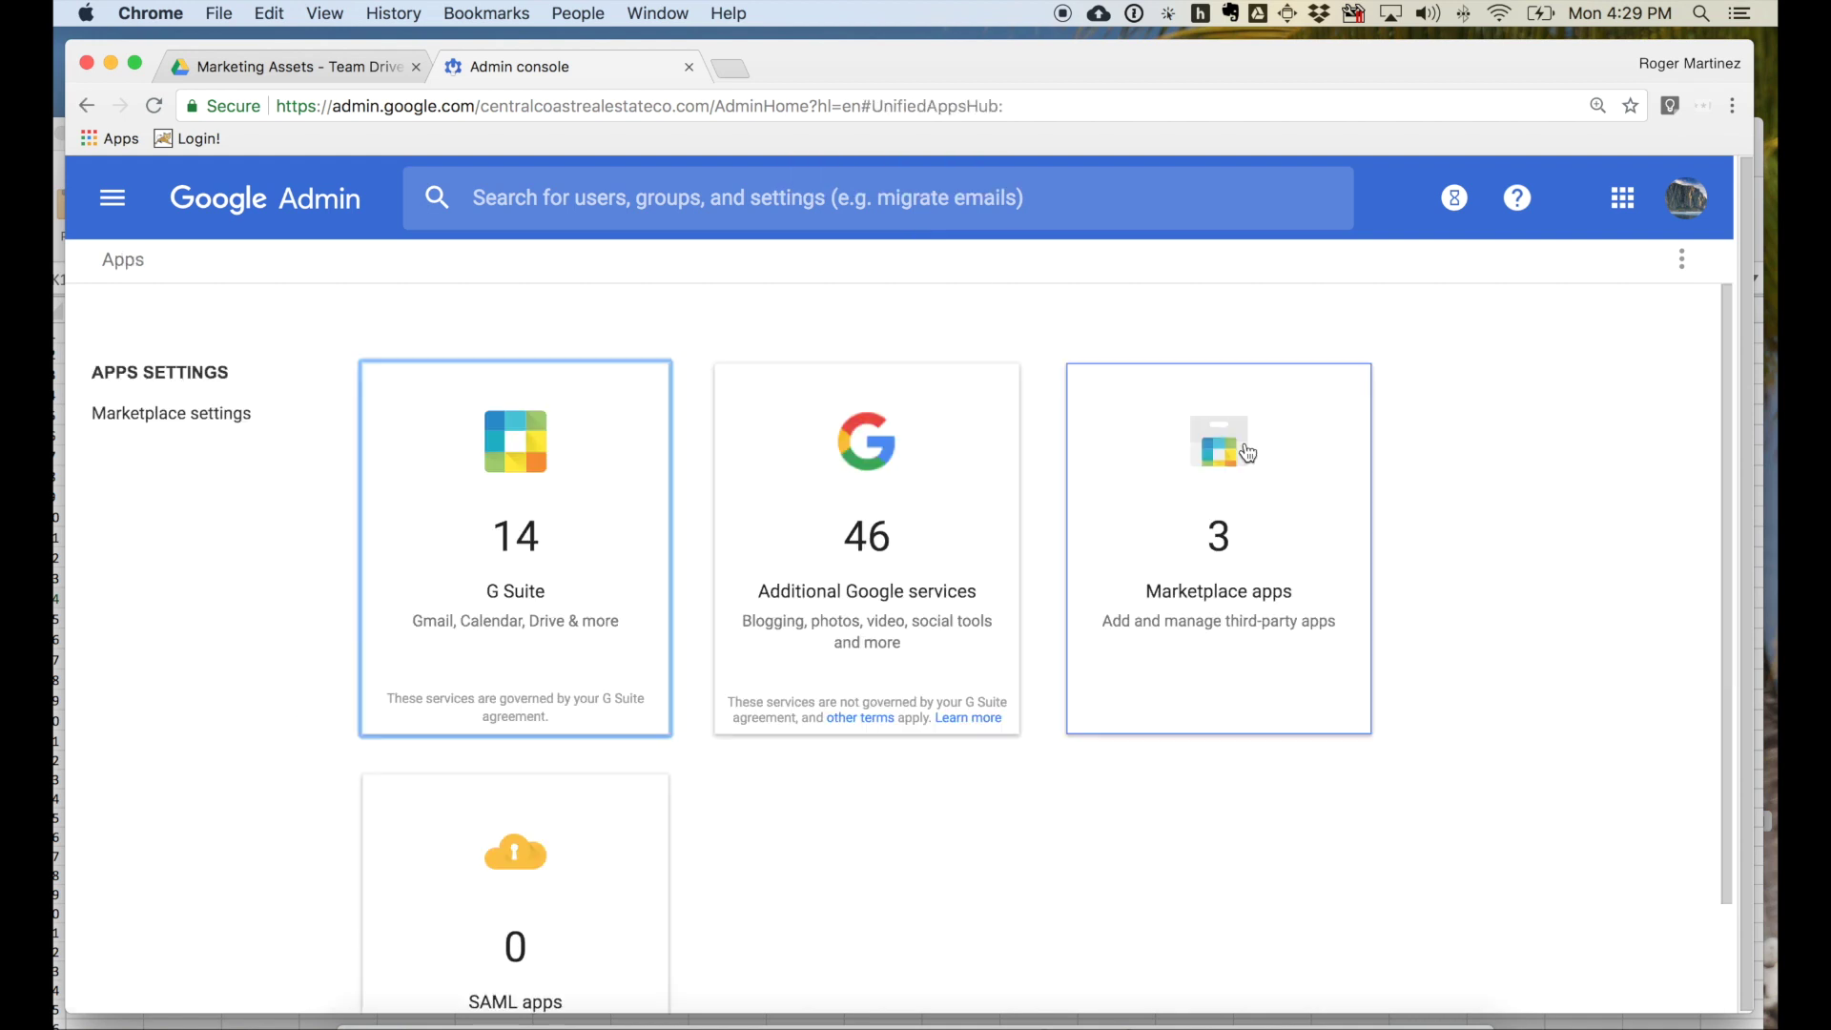
left_click(573, 519)
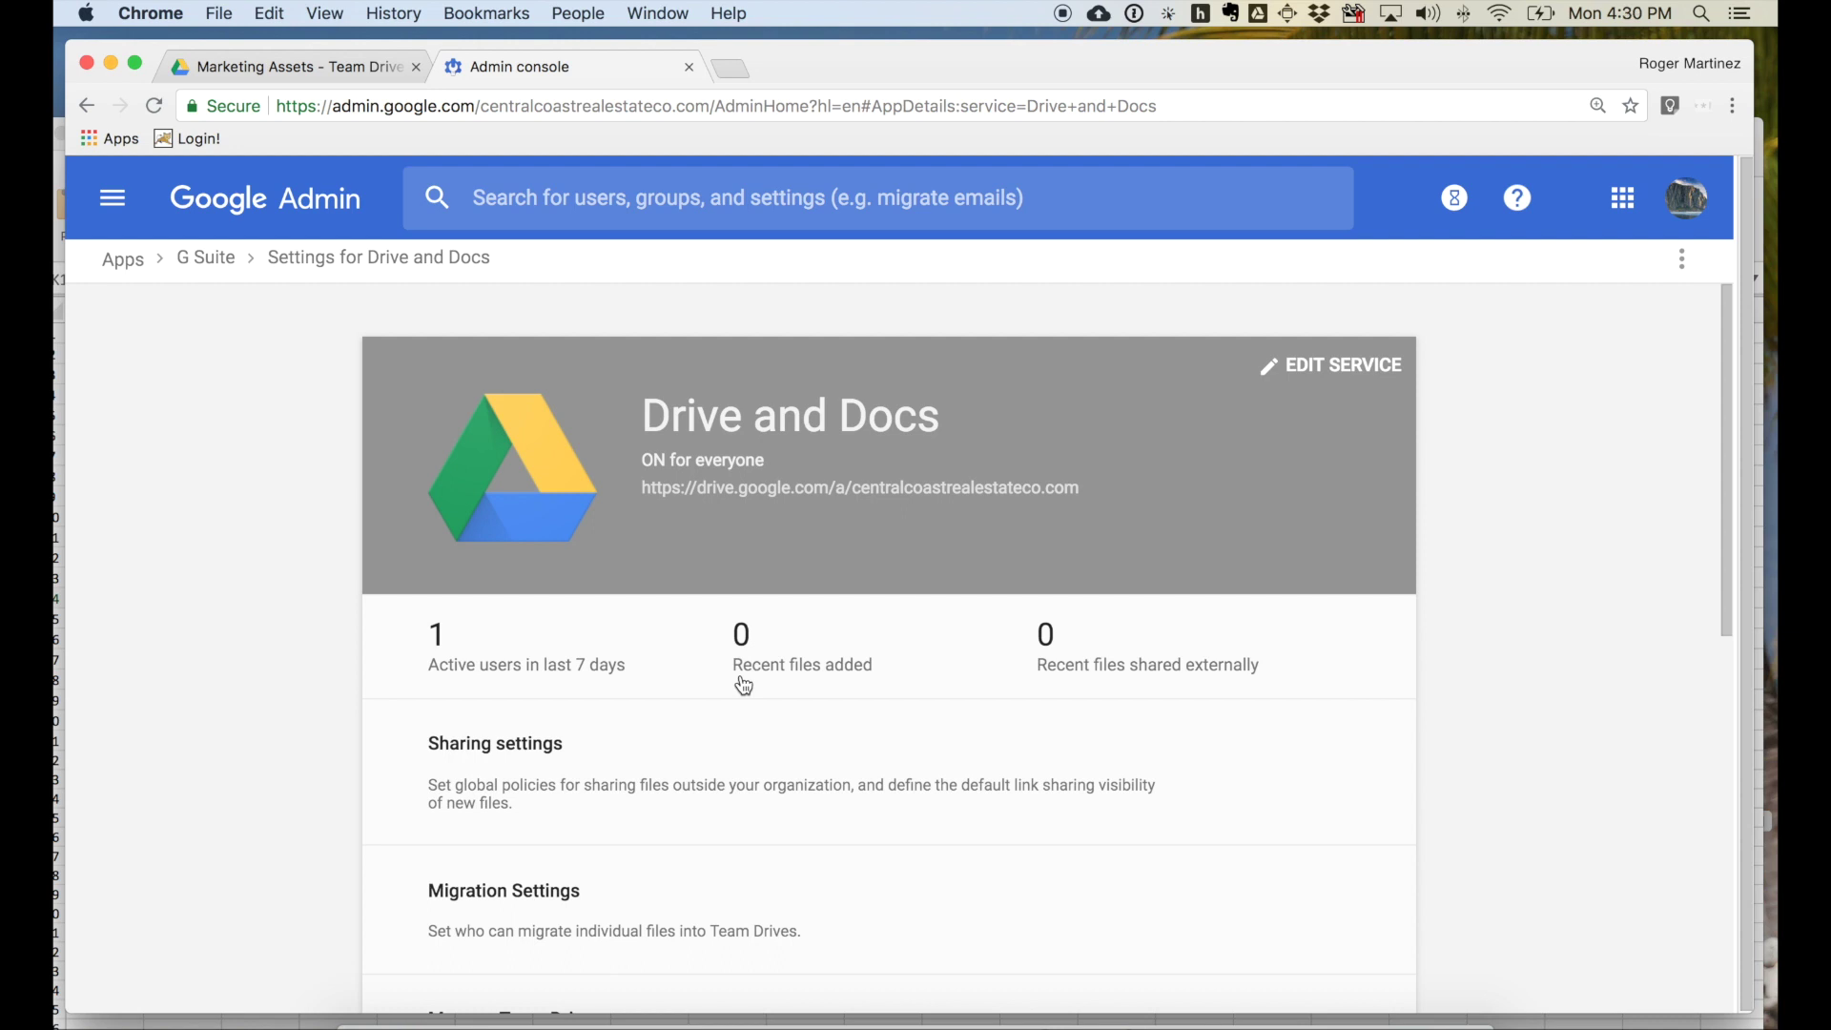
Expand the Sharing settings for Drive and Docs and examine the options for sharing files outside the organization
scroll(687, 560, "down", 3)
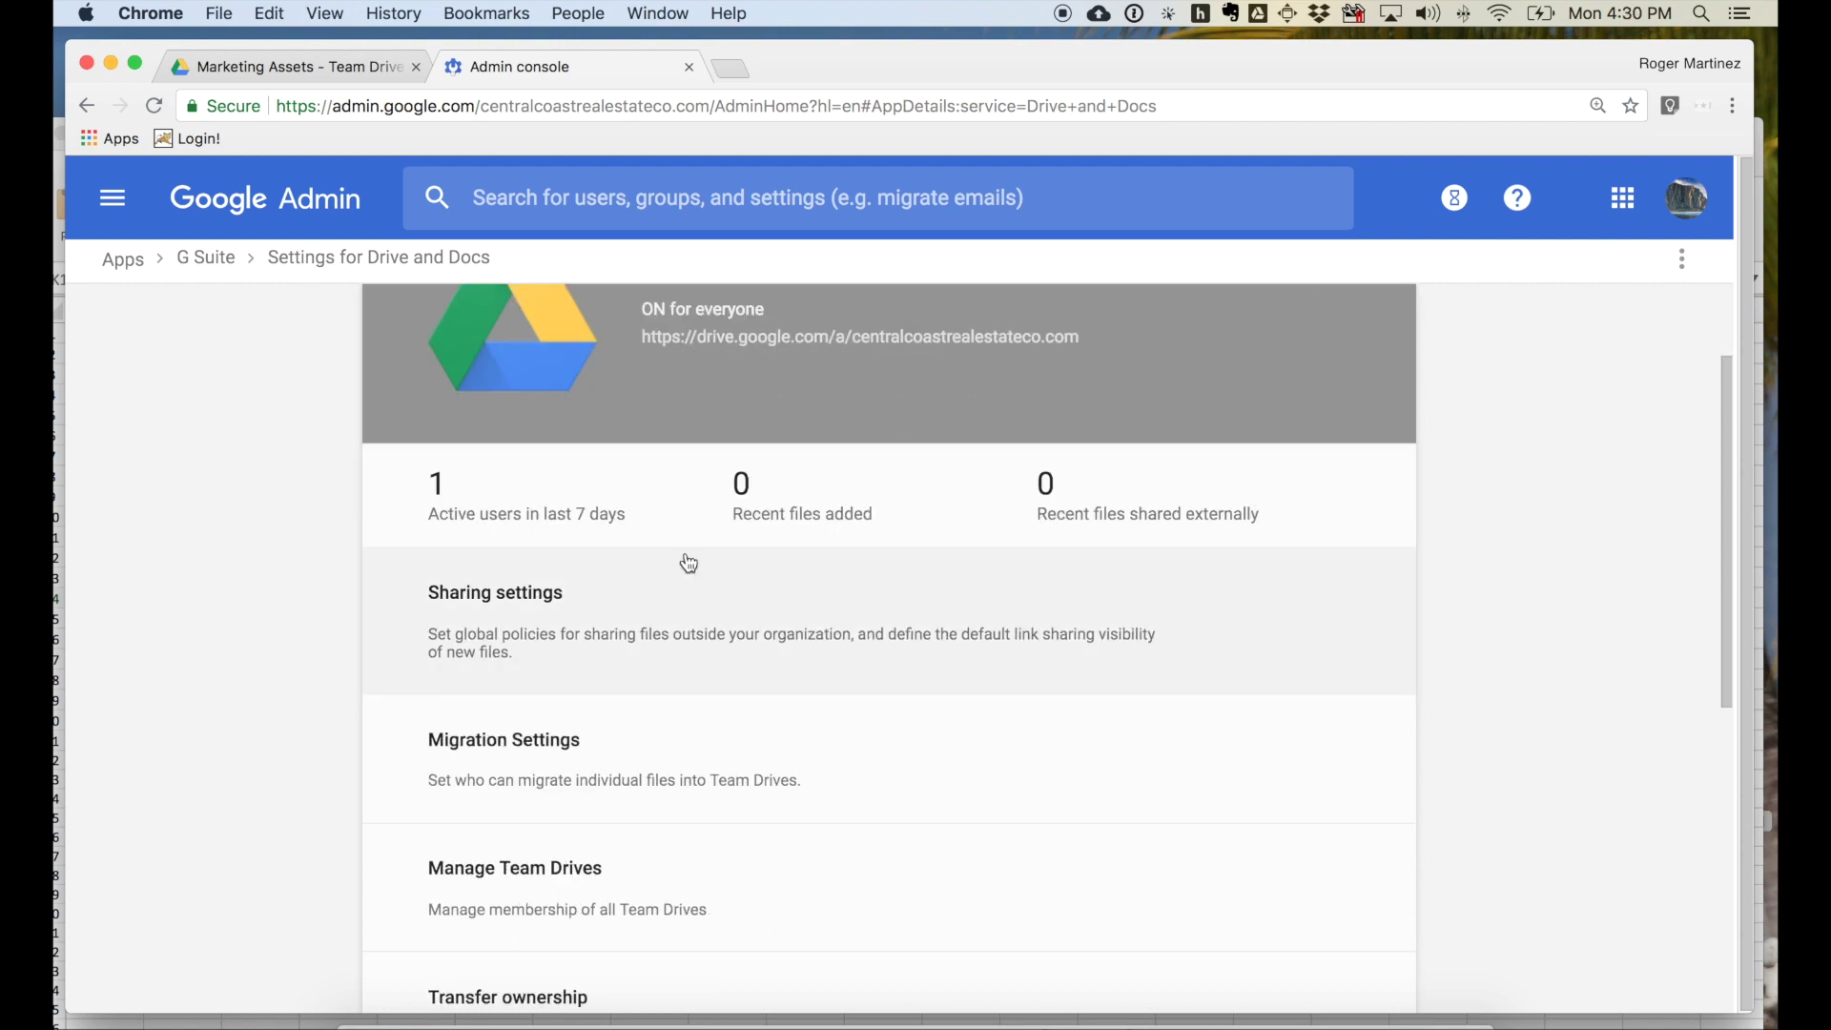
scroll(637, 563, "up", 1)
scroll(636, 565, "up", 1)
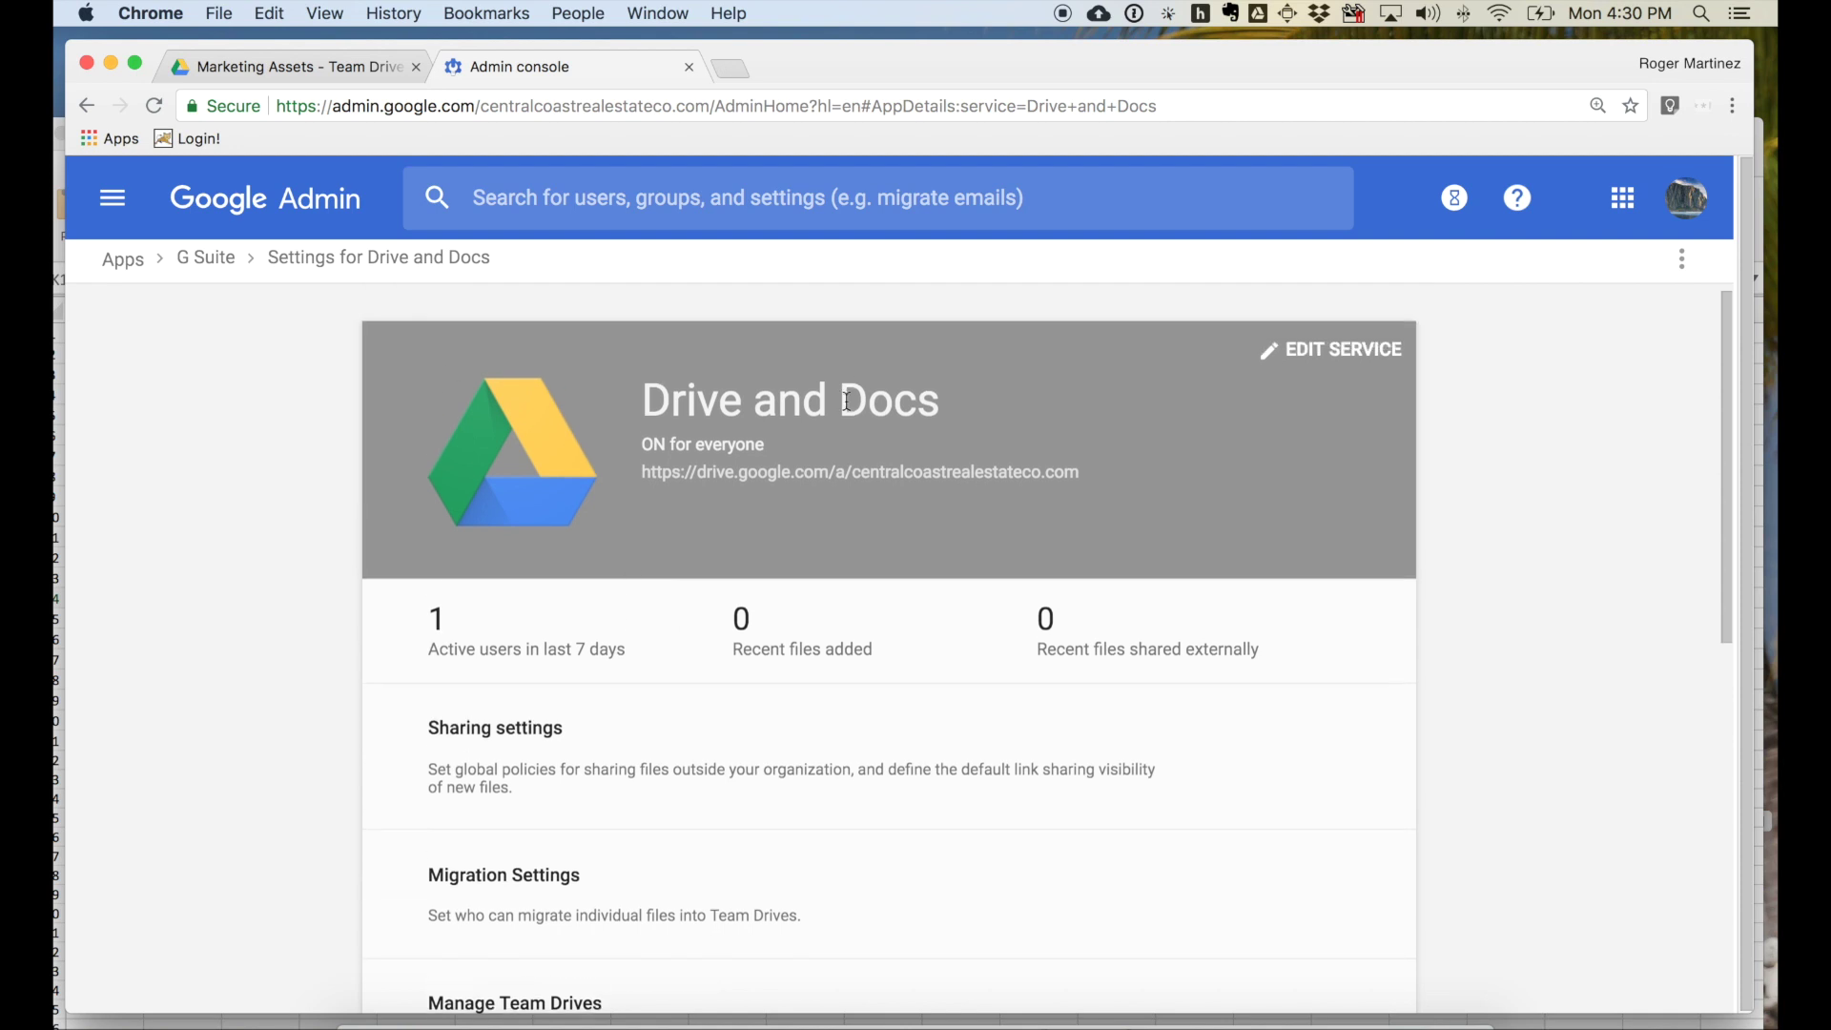
scroll(848, 405, "down", 2)
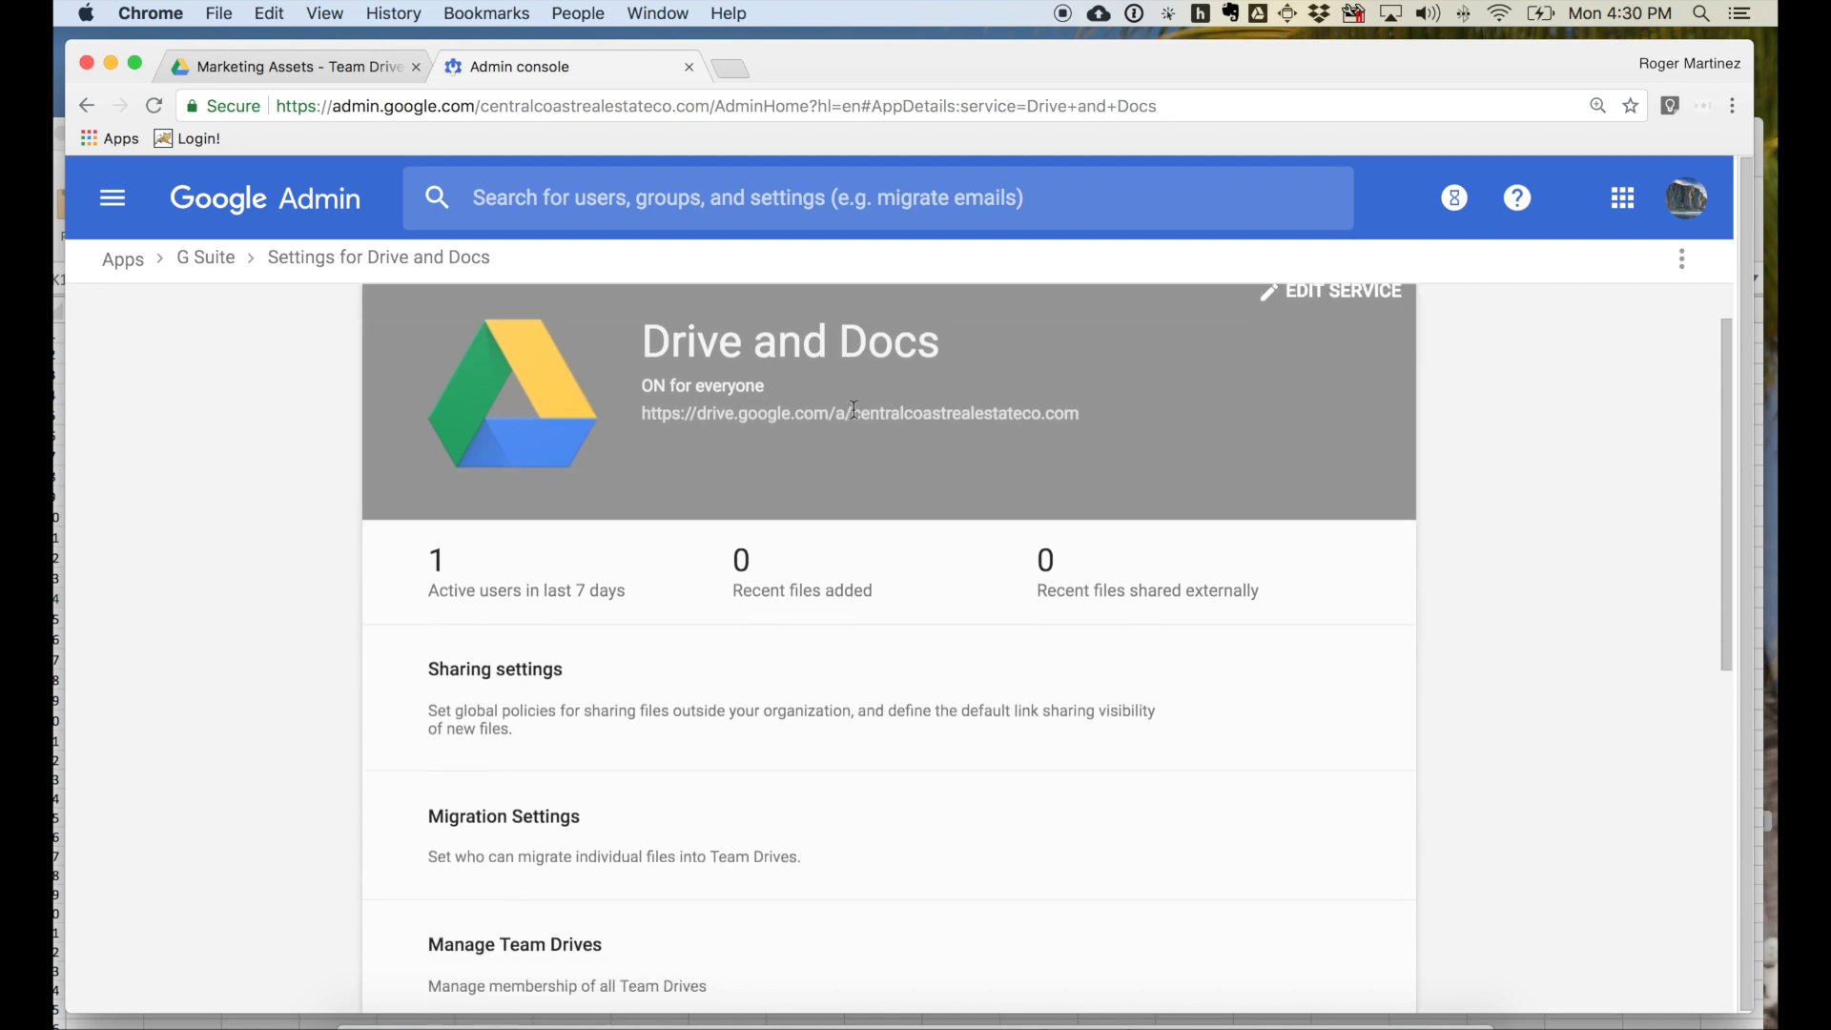
left_click(699, 690)
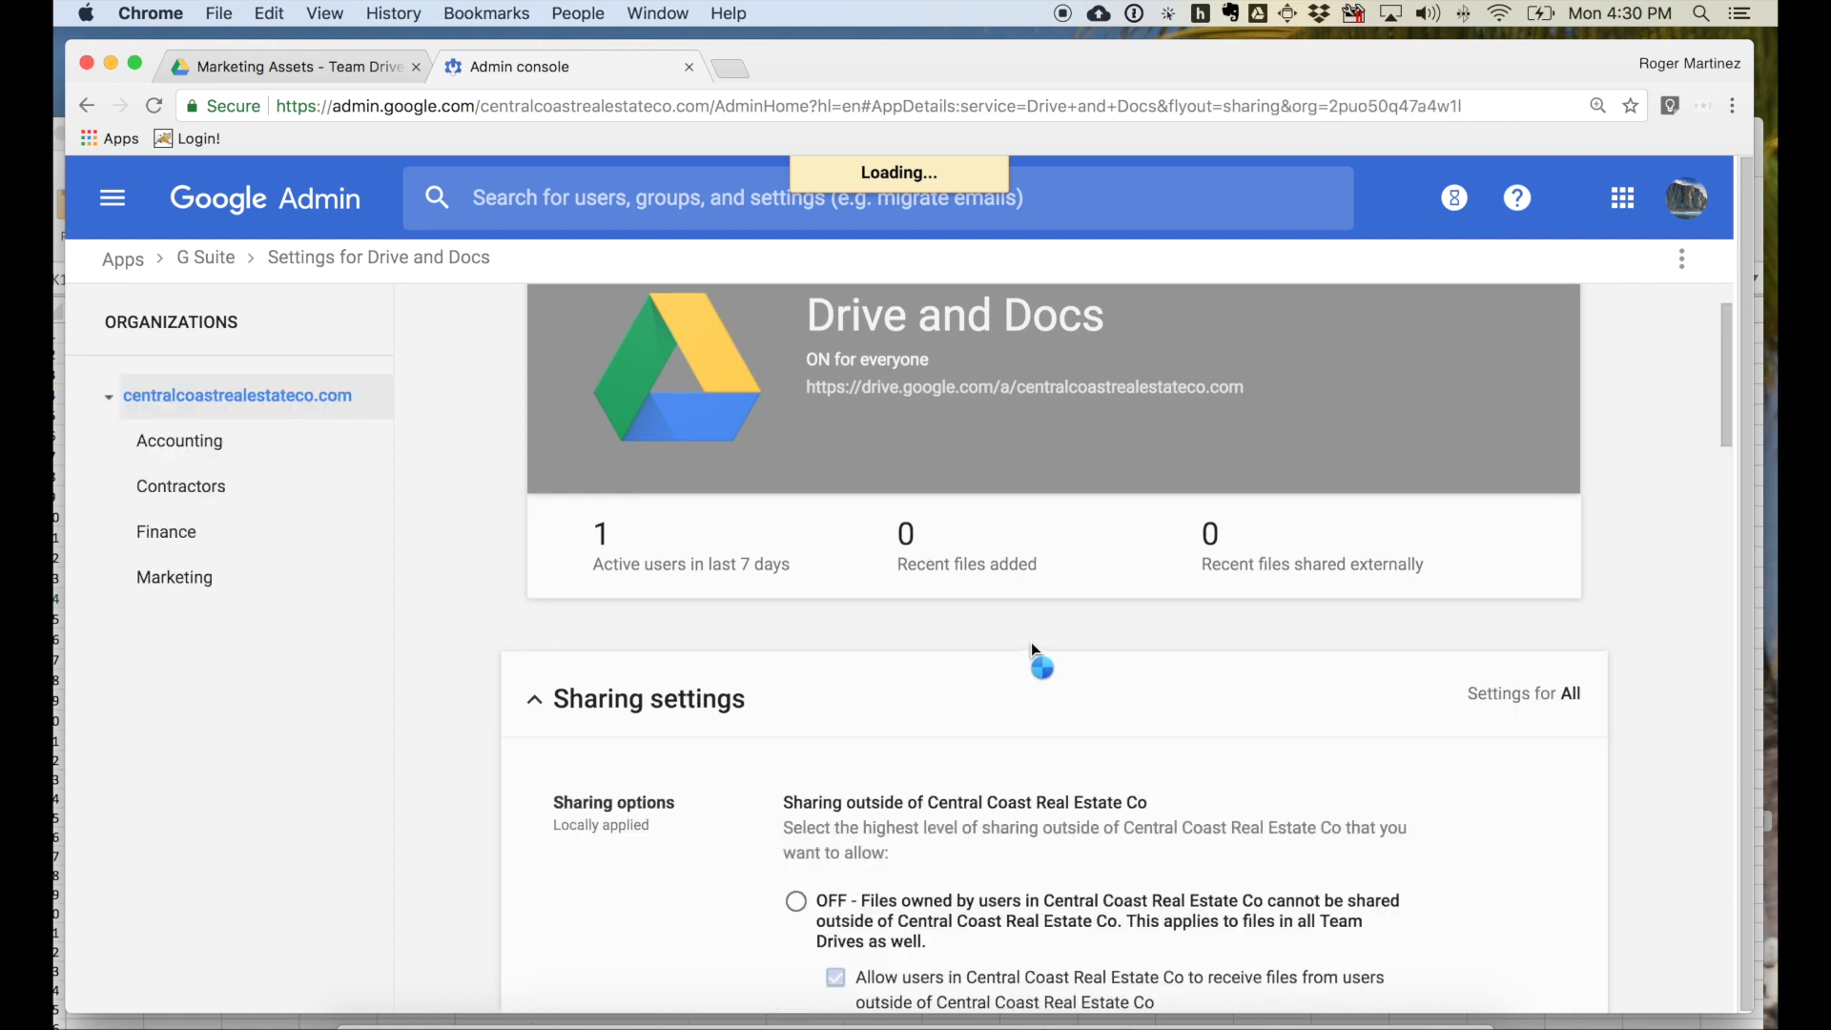
scroll(1045, 648, "down", 5)
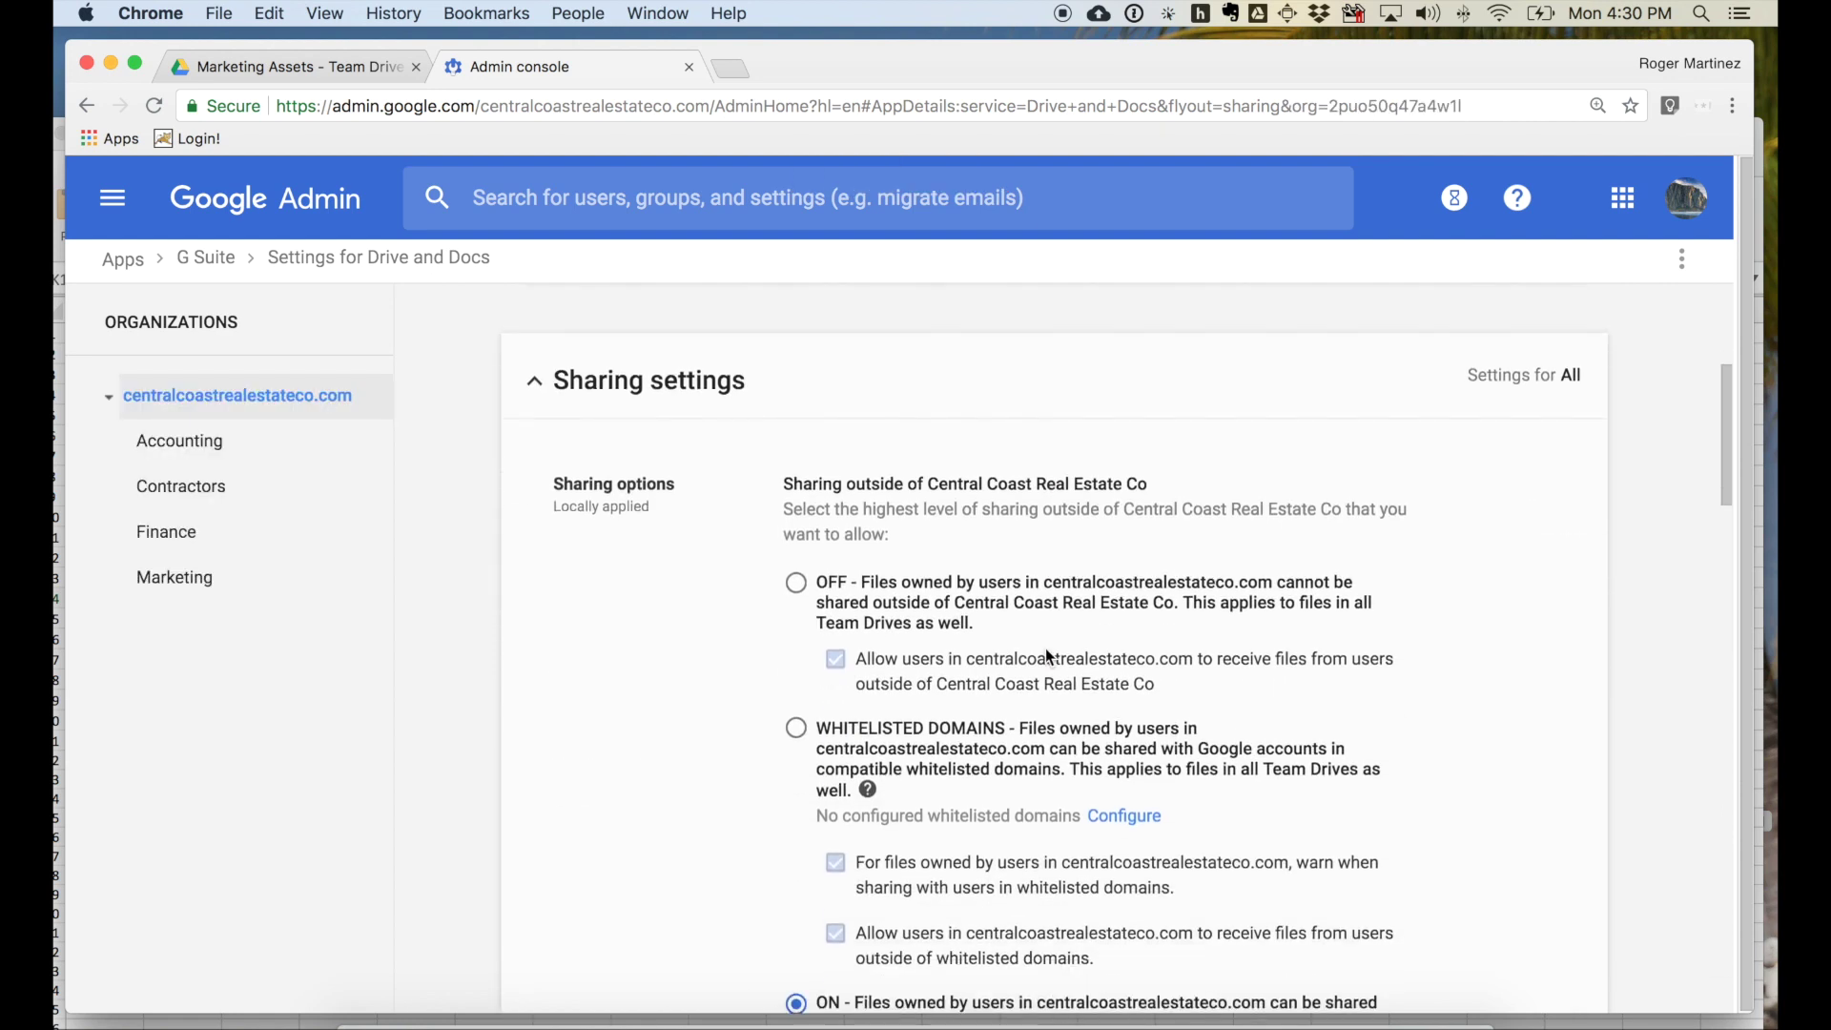
scroll(1054, 648, "up", 1)
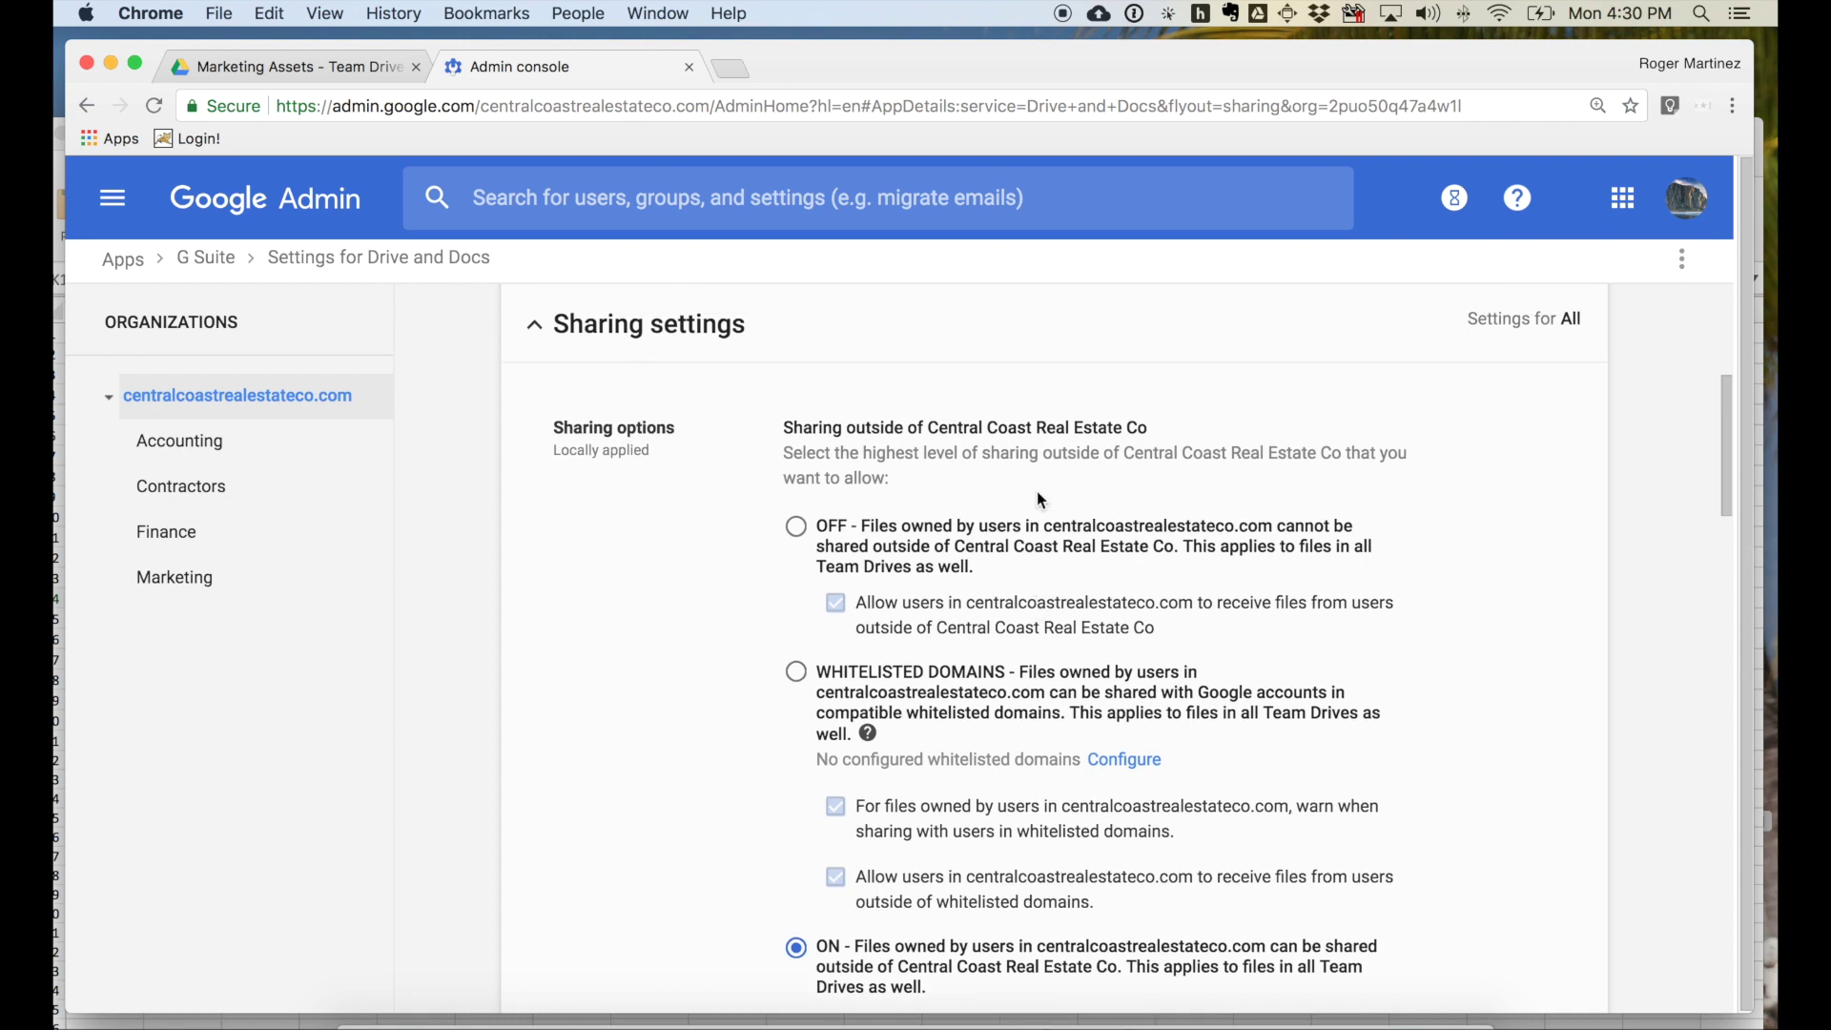
scroll(1040, 496, "down", 1)
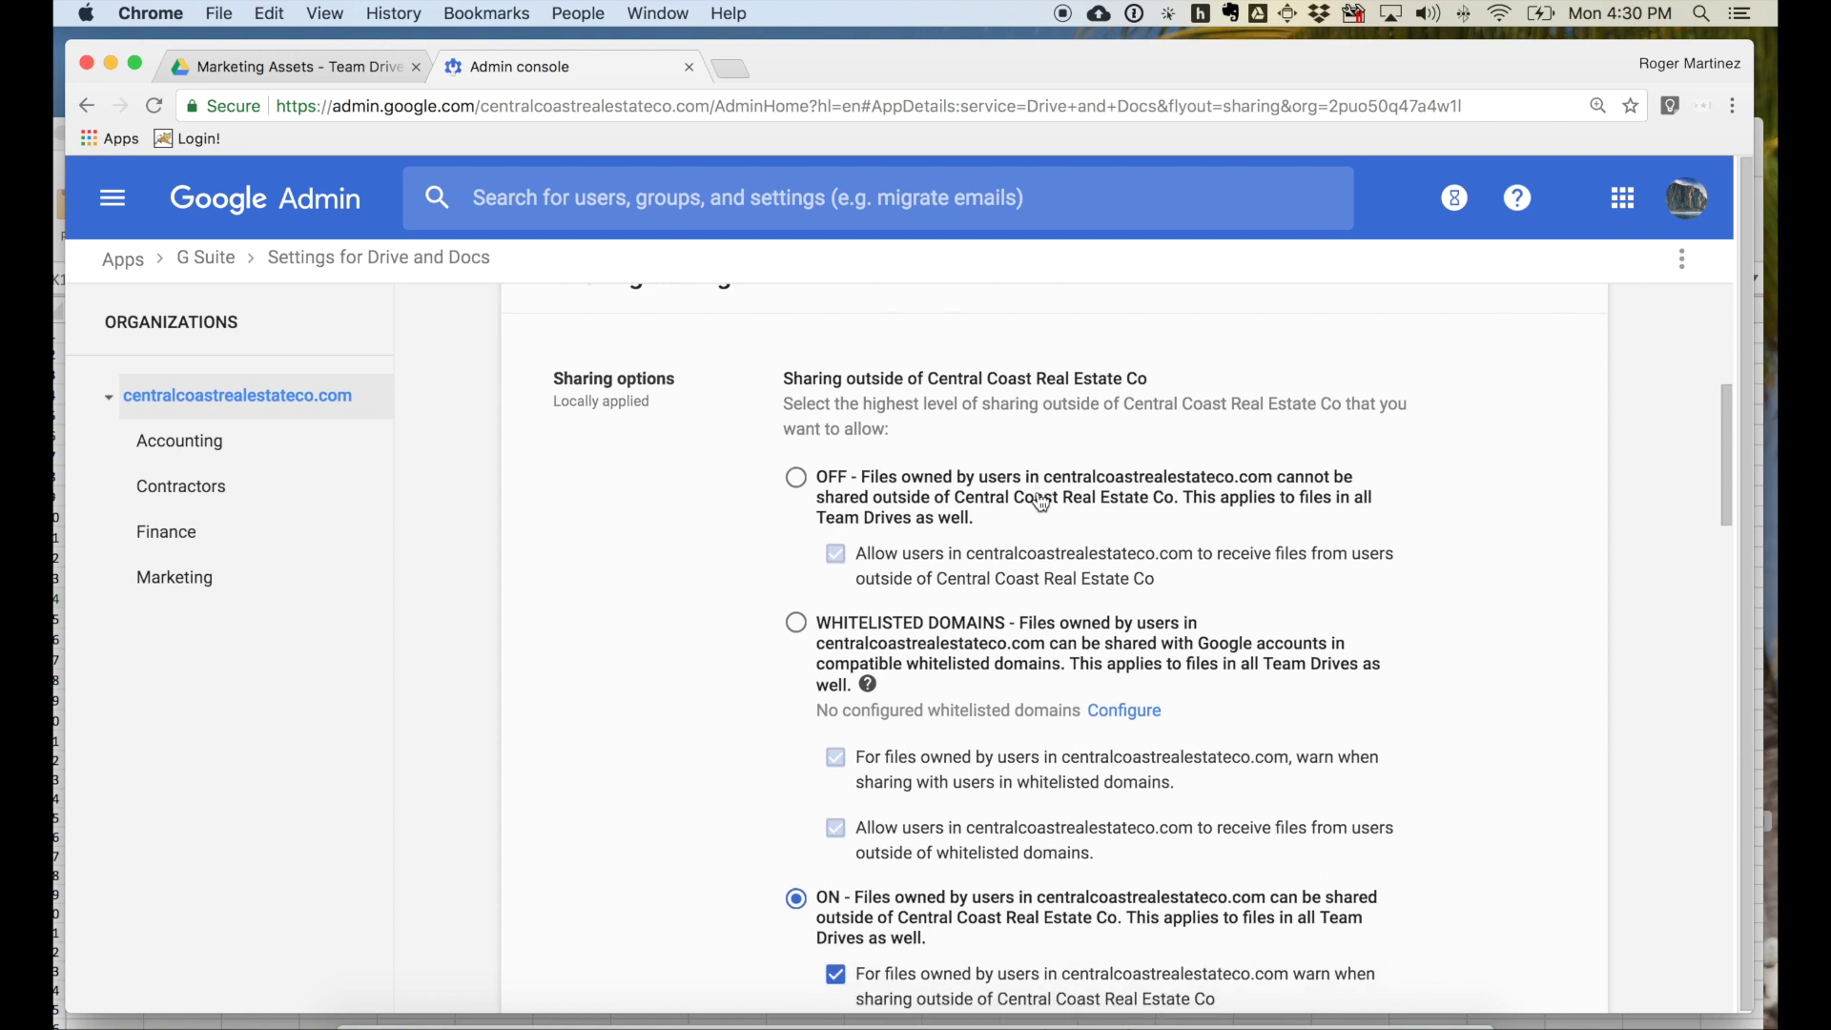
scroll(1041, 504, "up", 1)
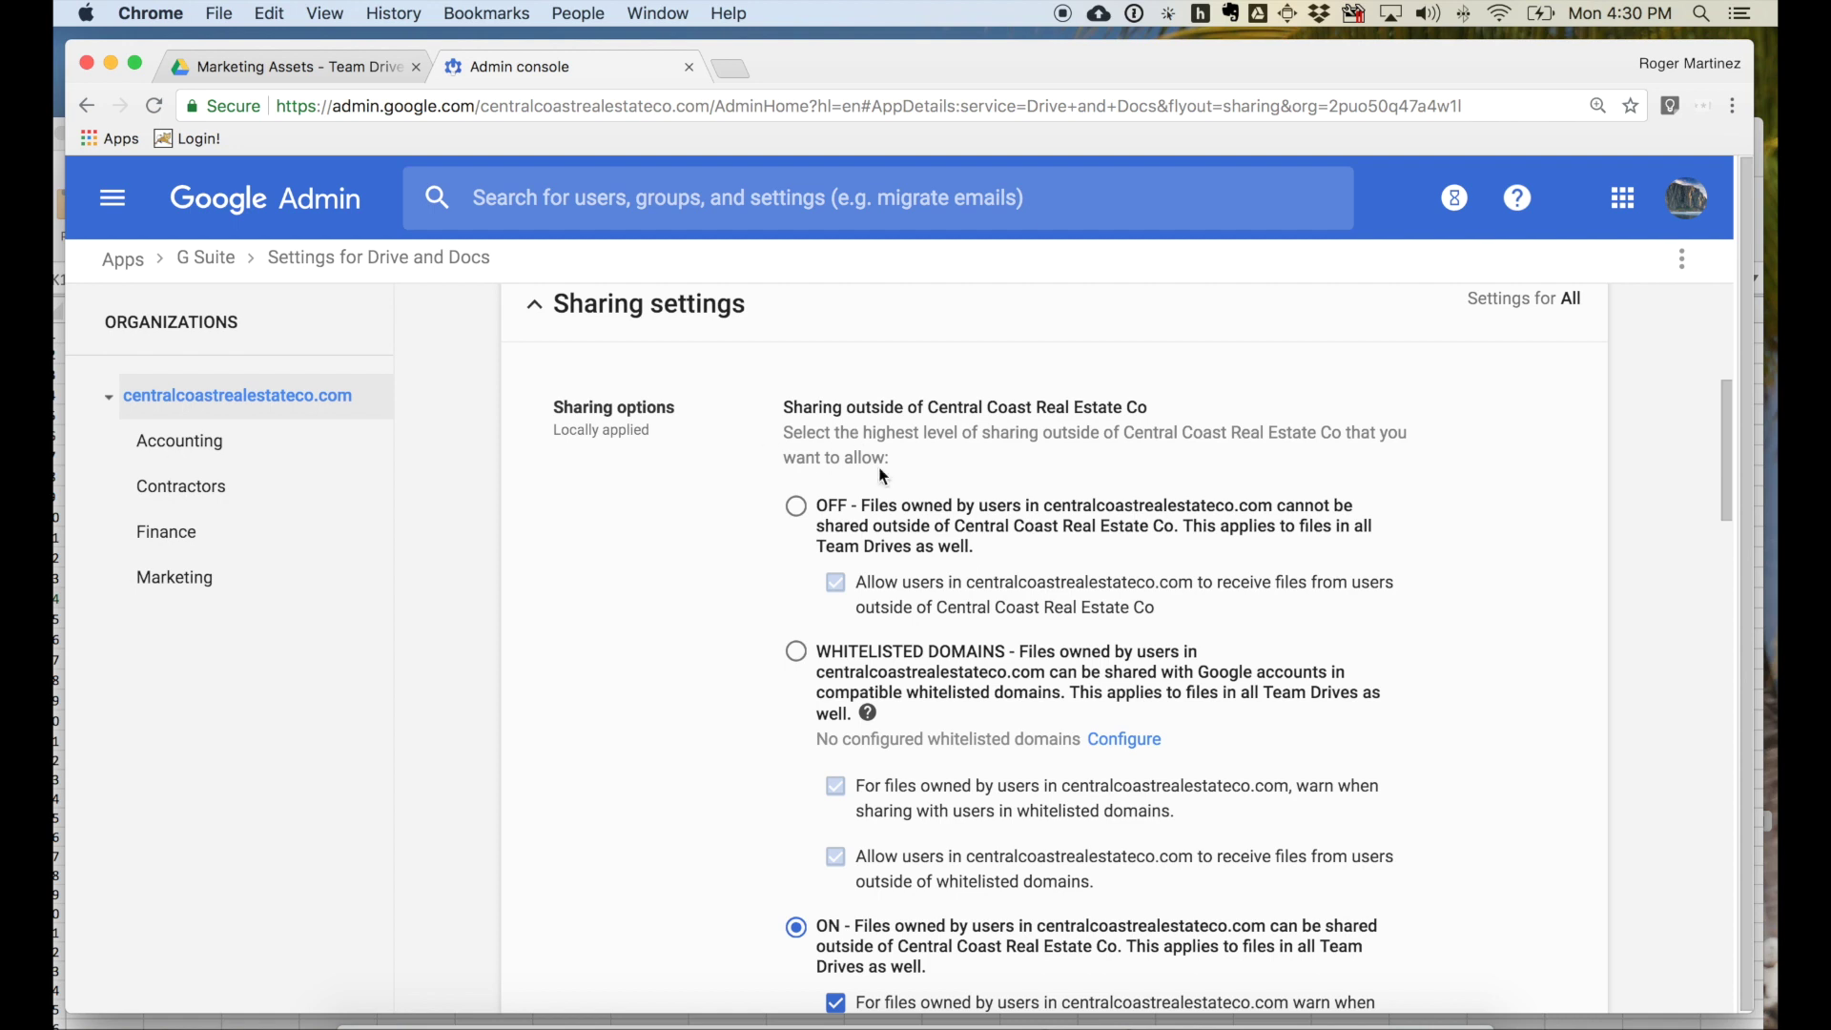
scroll(897, 503, "down", 4)
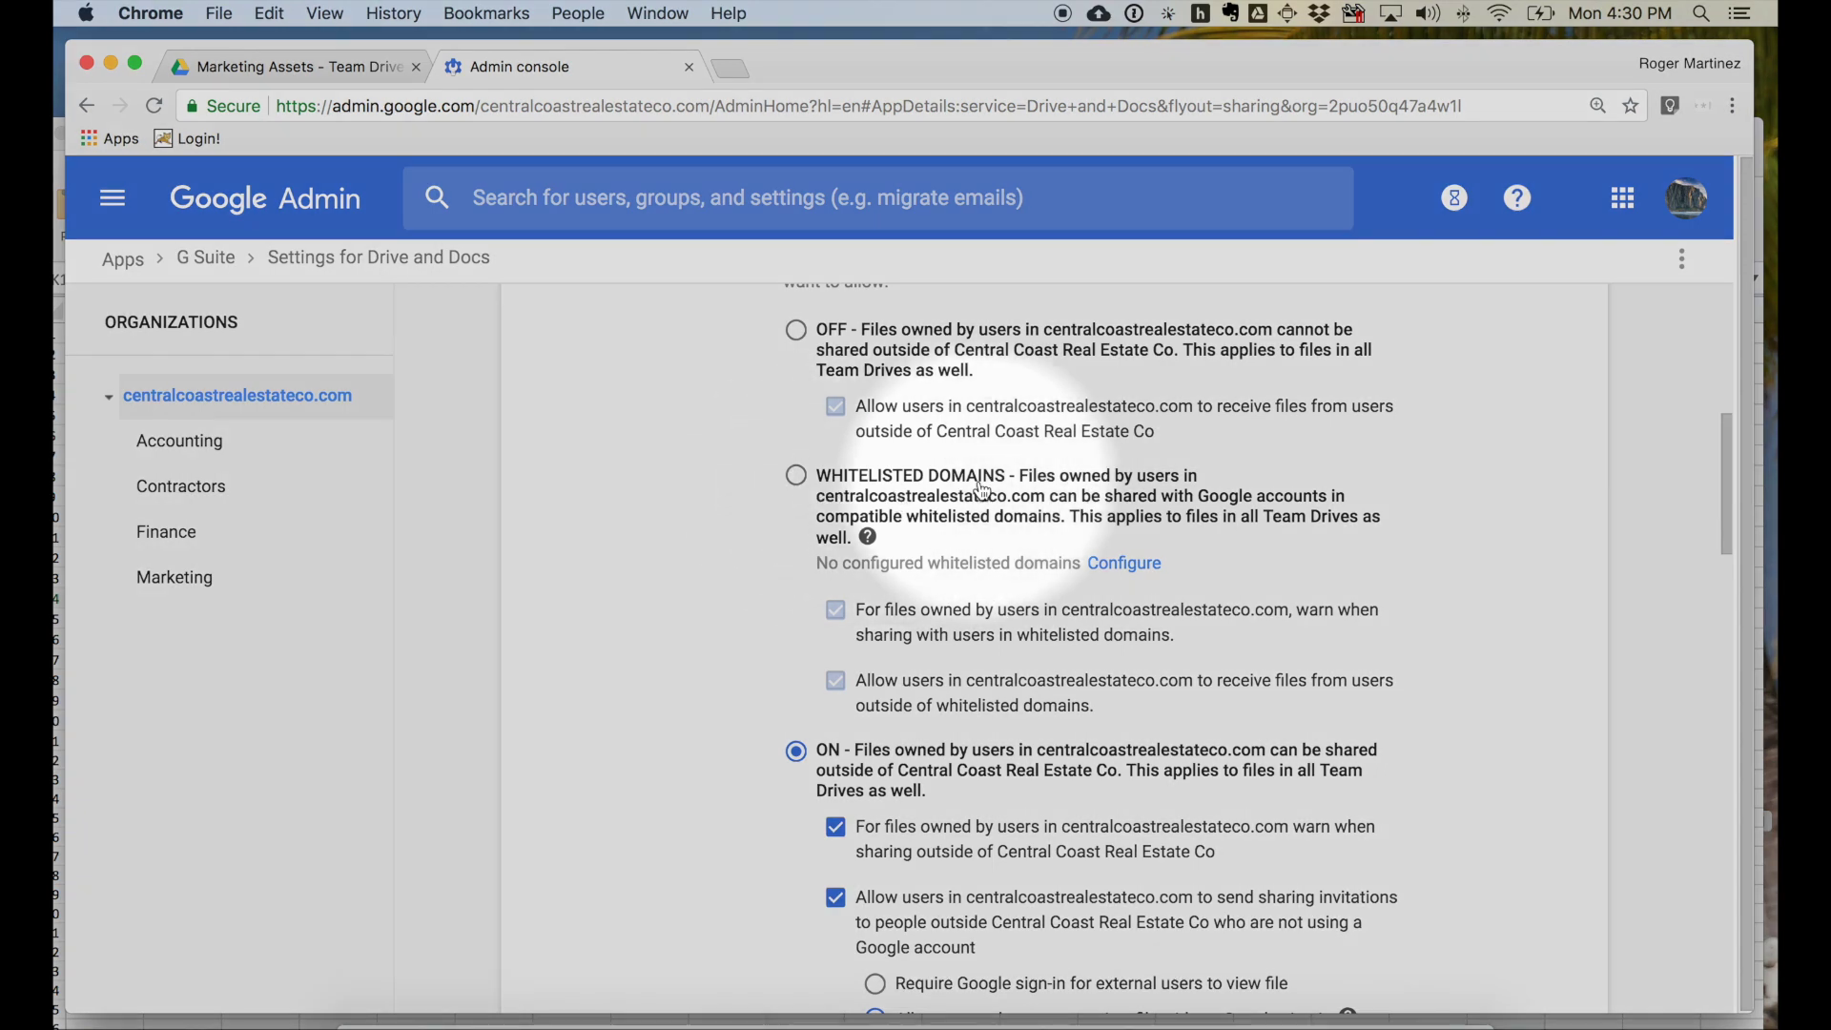
scroll(972, 531, "down", 3)
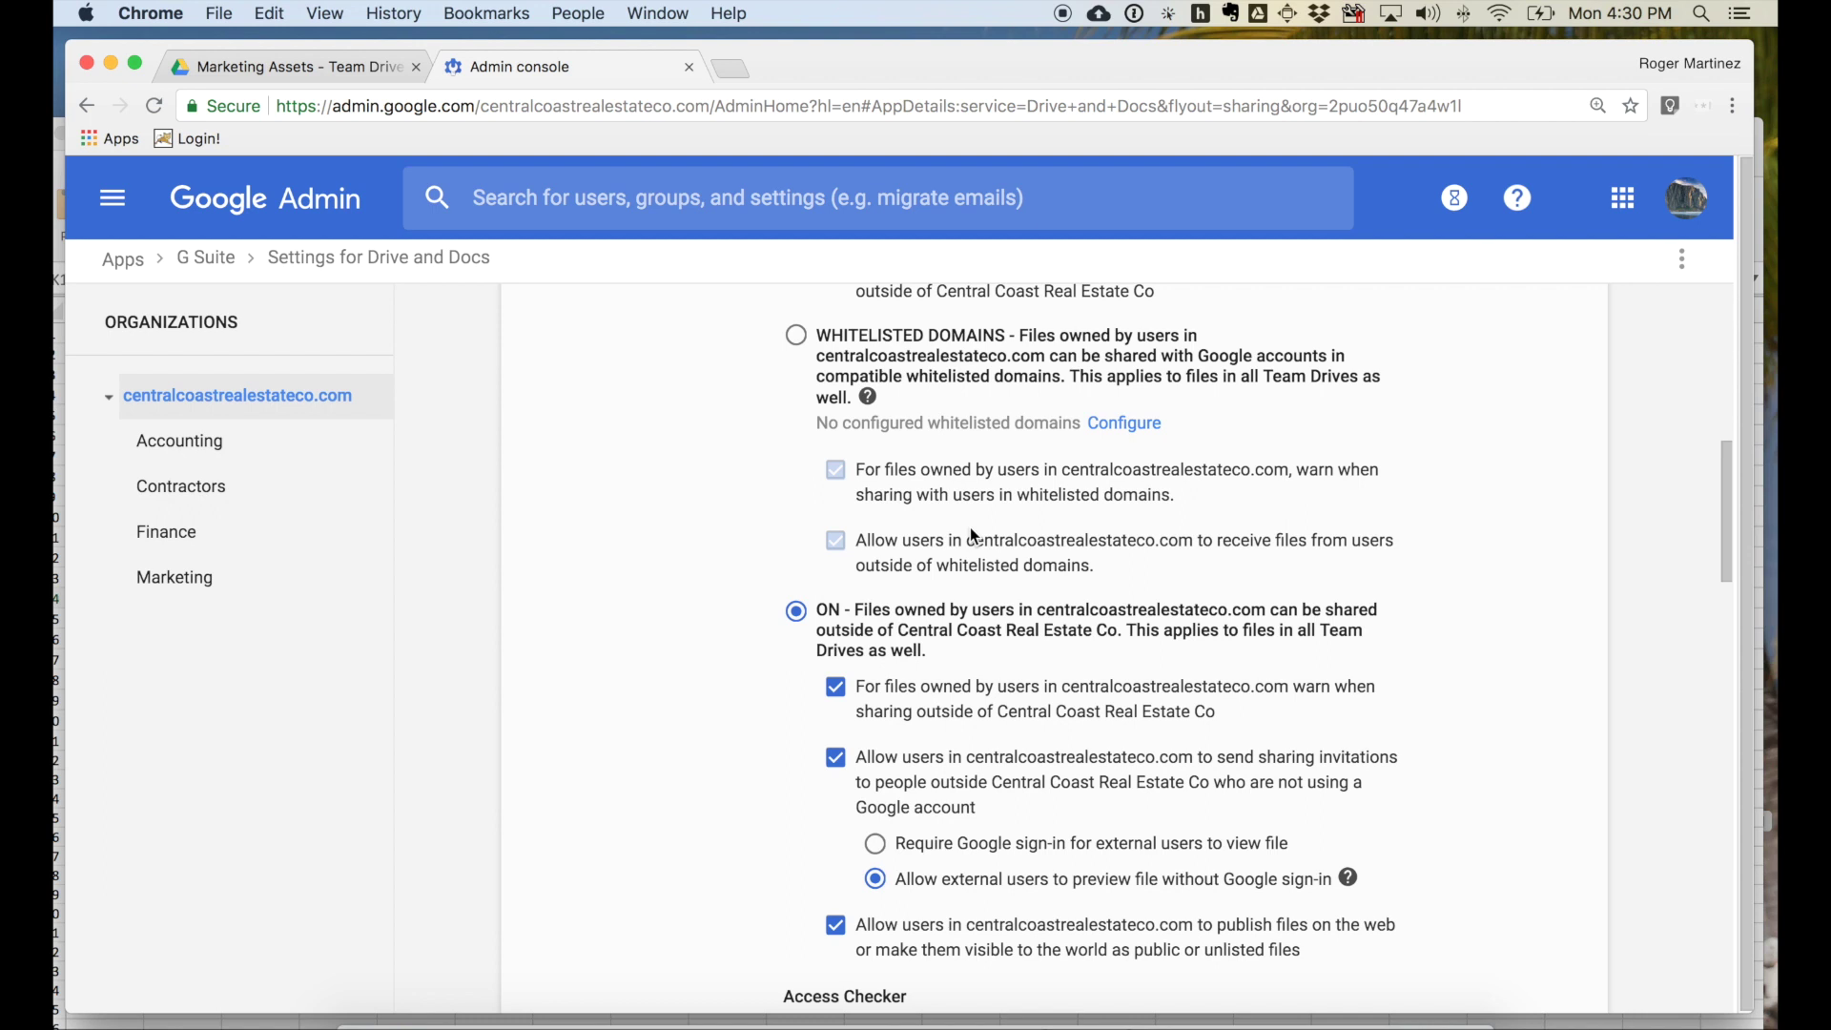
Review the Access Checker, moving content, Team Drive creation and Link Sharing Defaults options in the Sharing settings
scroll(973, 536, "down", 9)
scroll(974, 539, "down", 3)
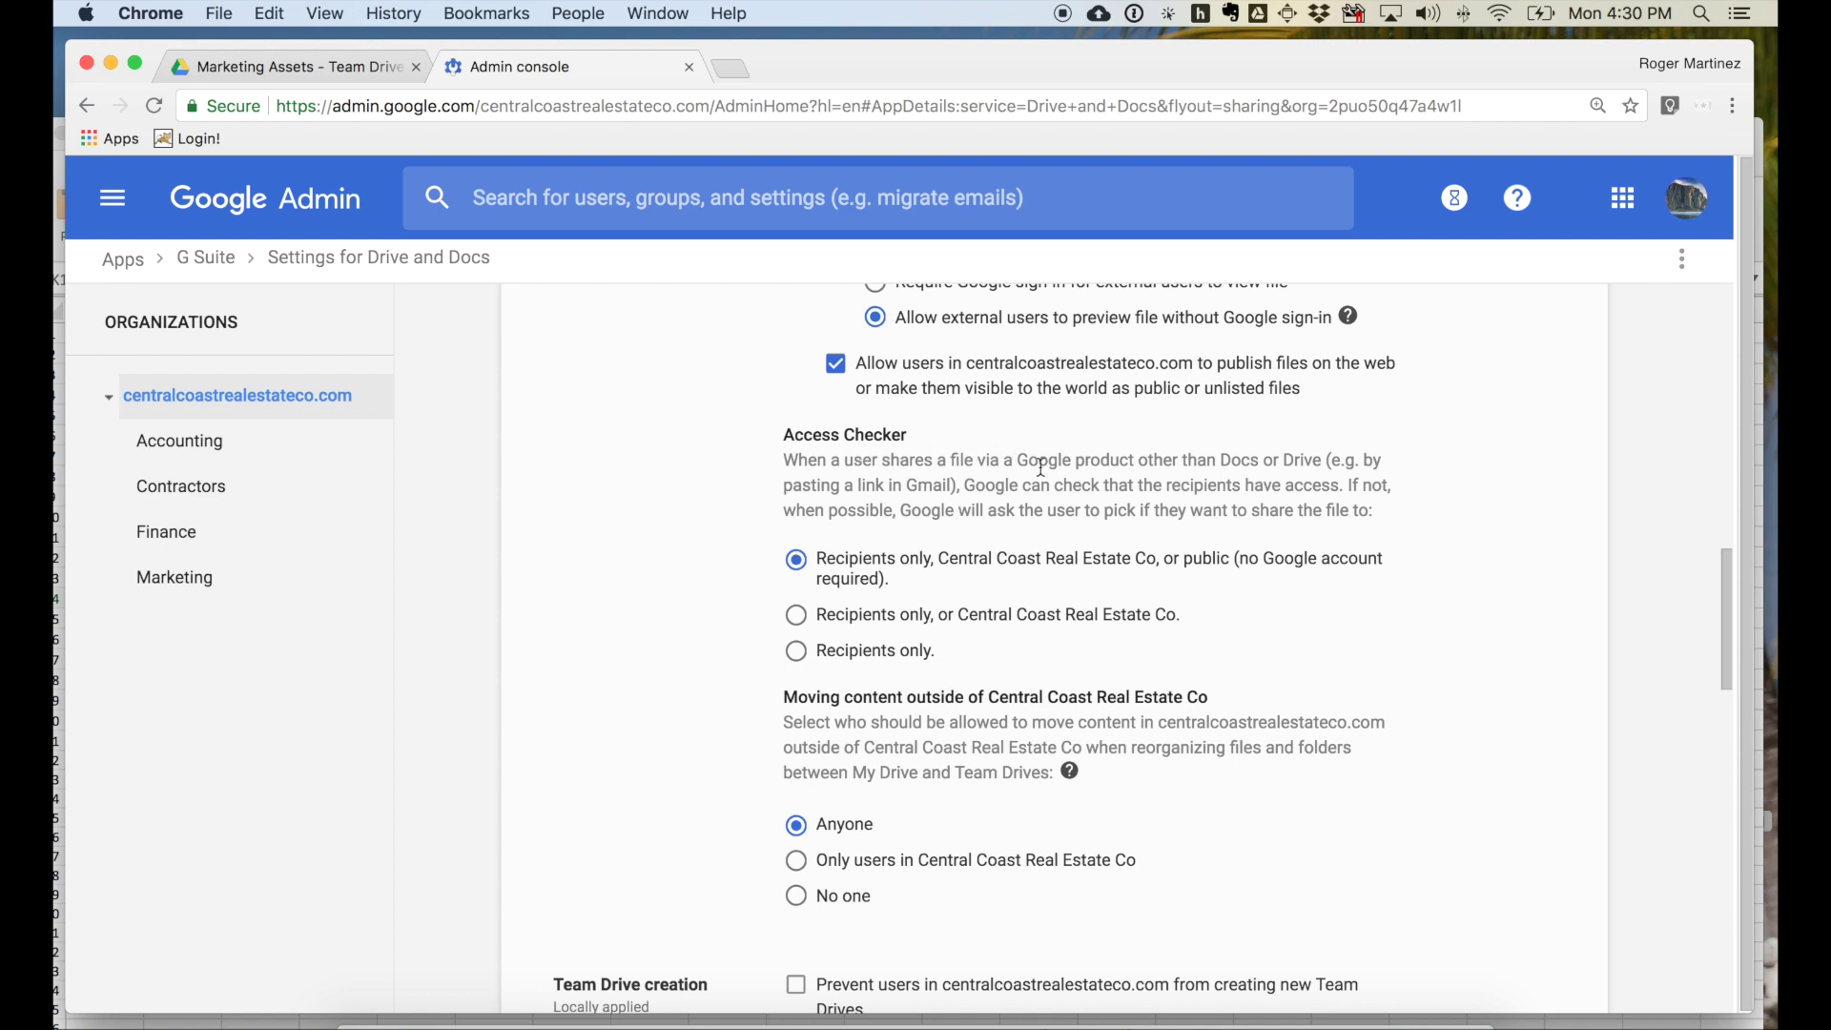
scroll(890, 517, "down", 10)
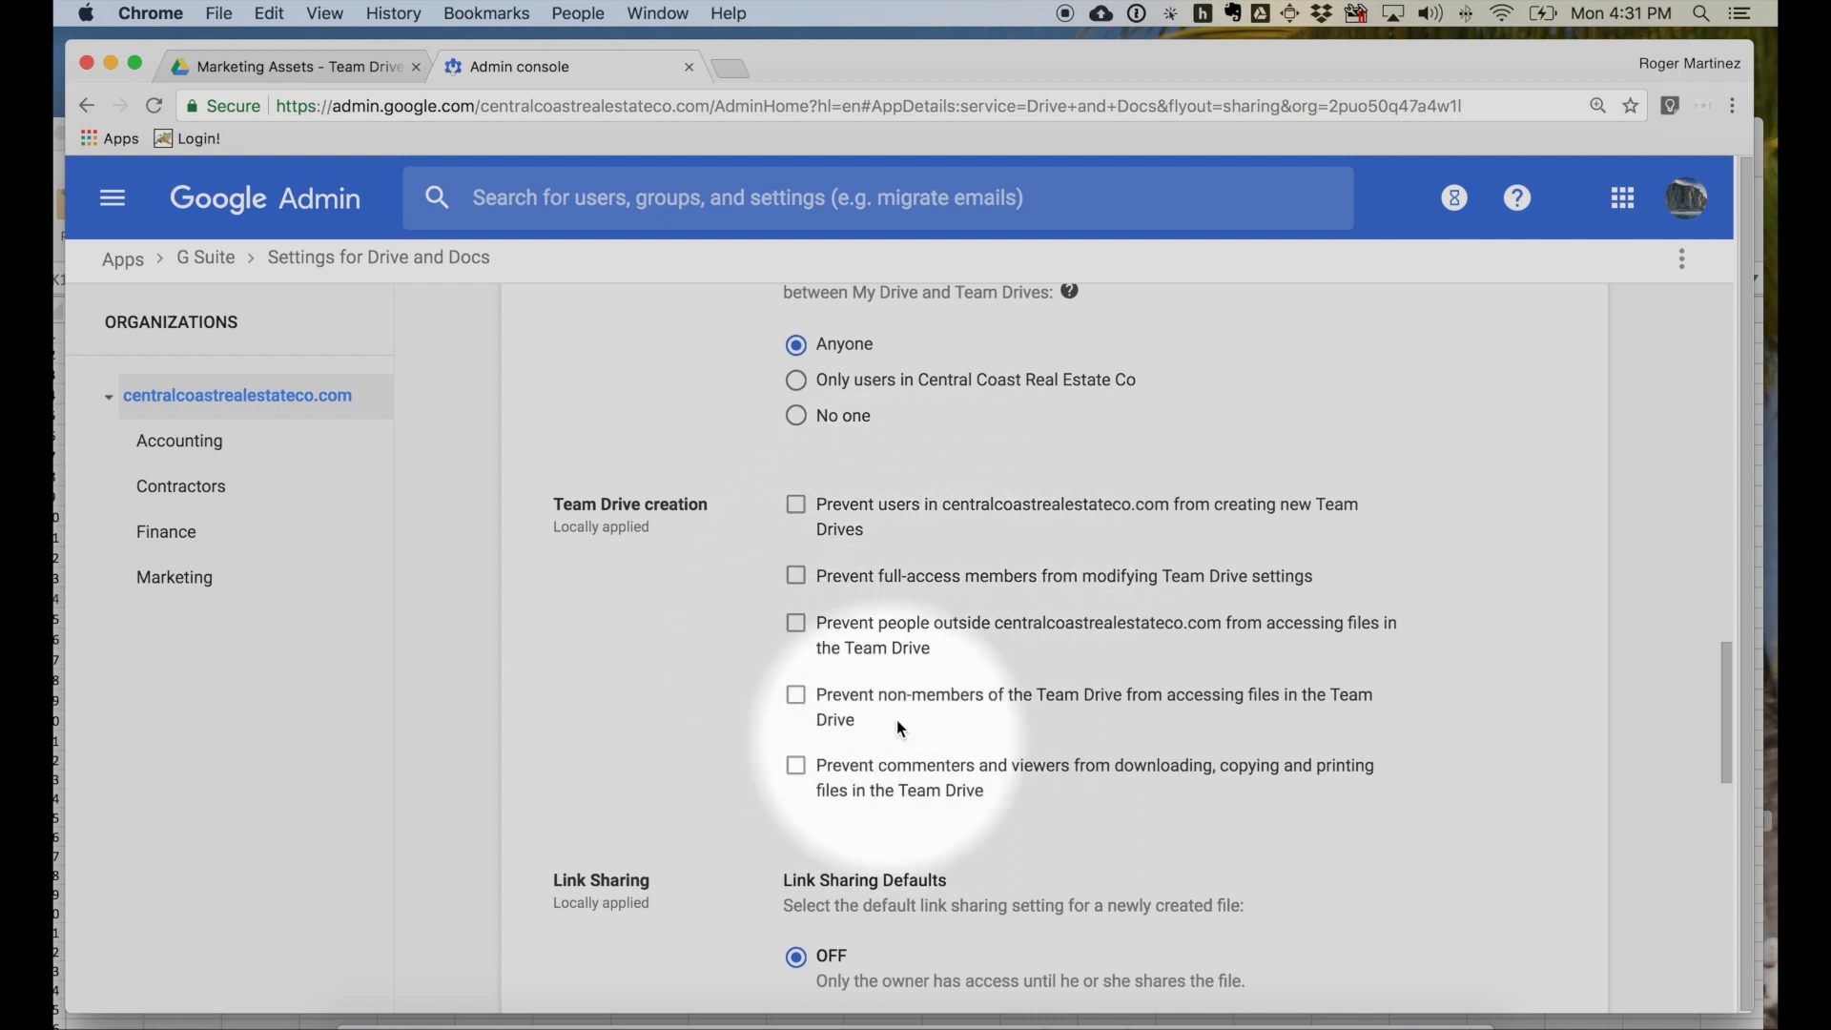
scroll(953, 668, "down", 3)
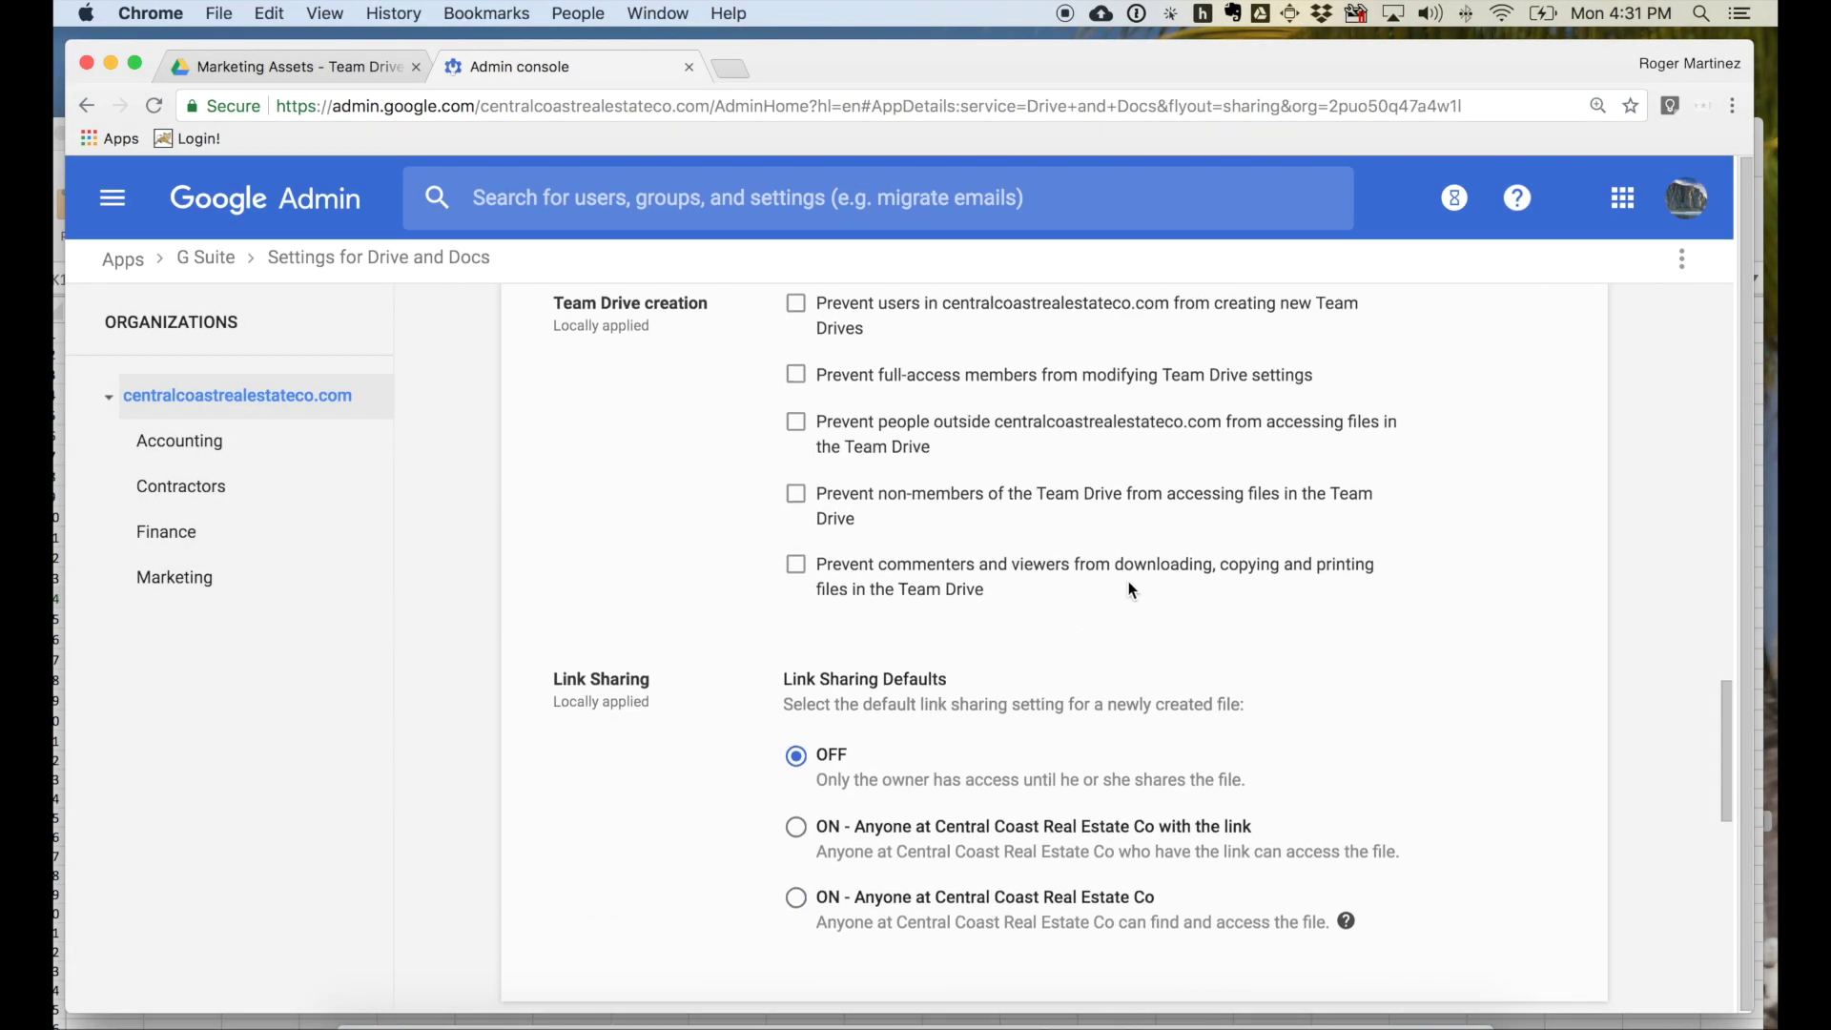
scroll(1129, 585, "down", 3)
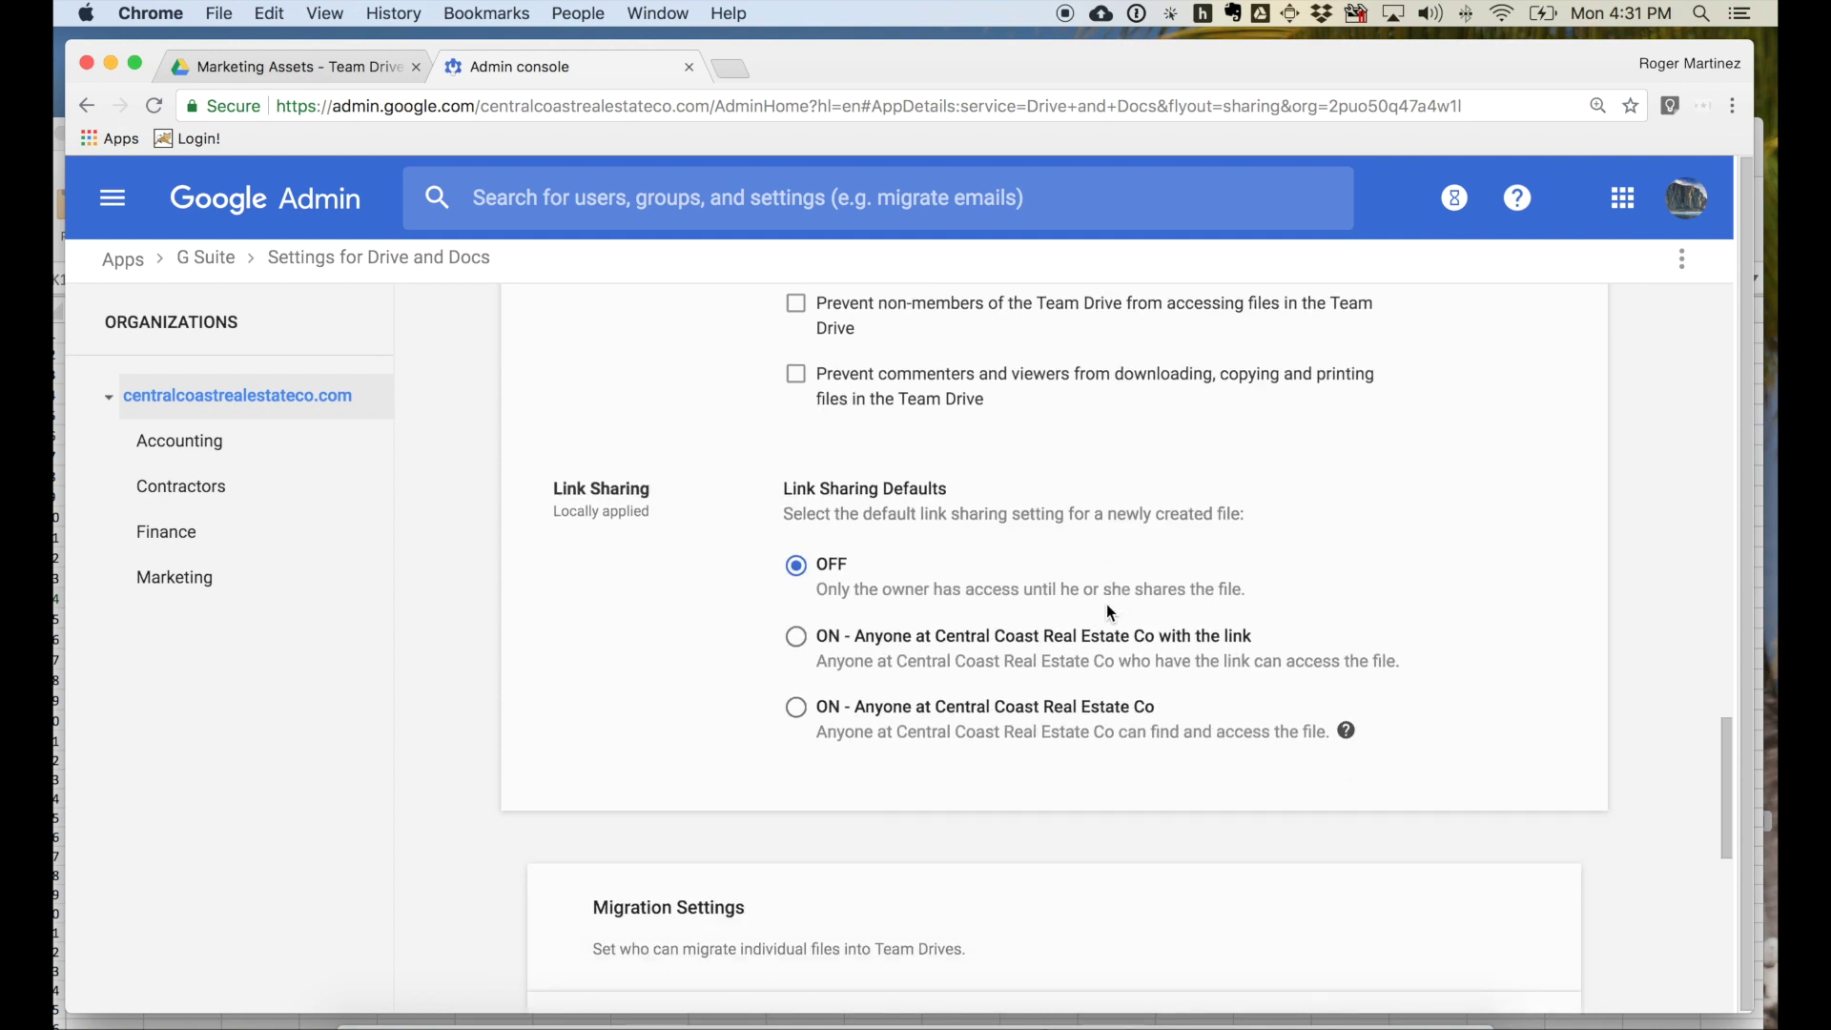
scroll(954, 553, "down", 4)
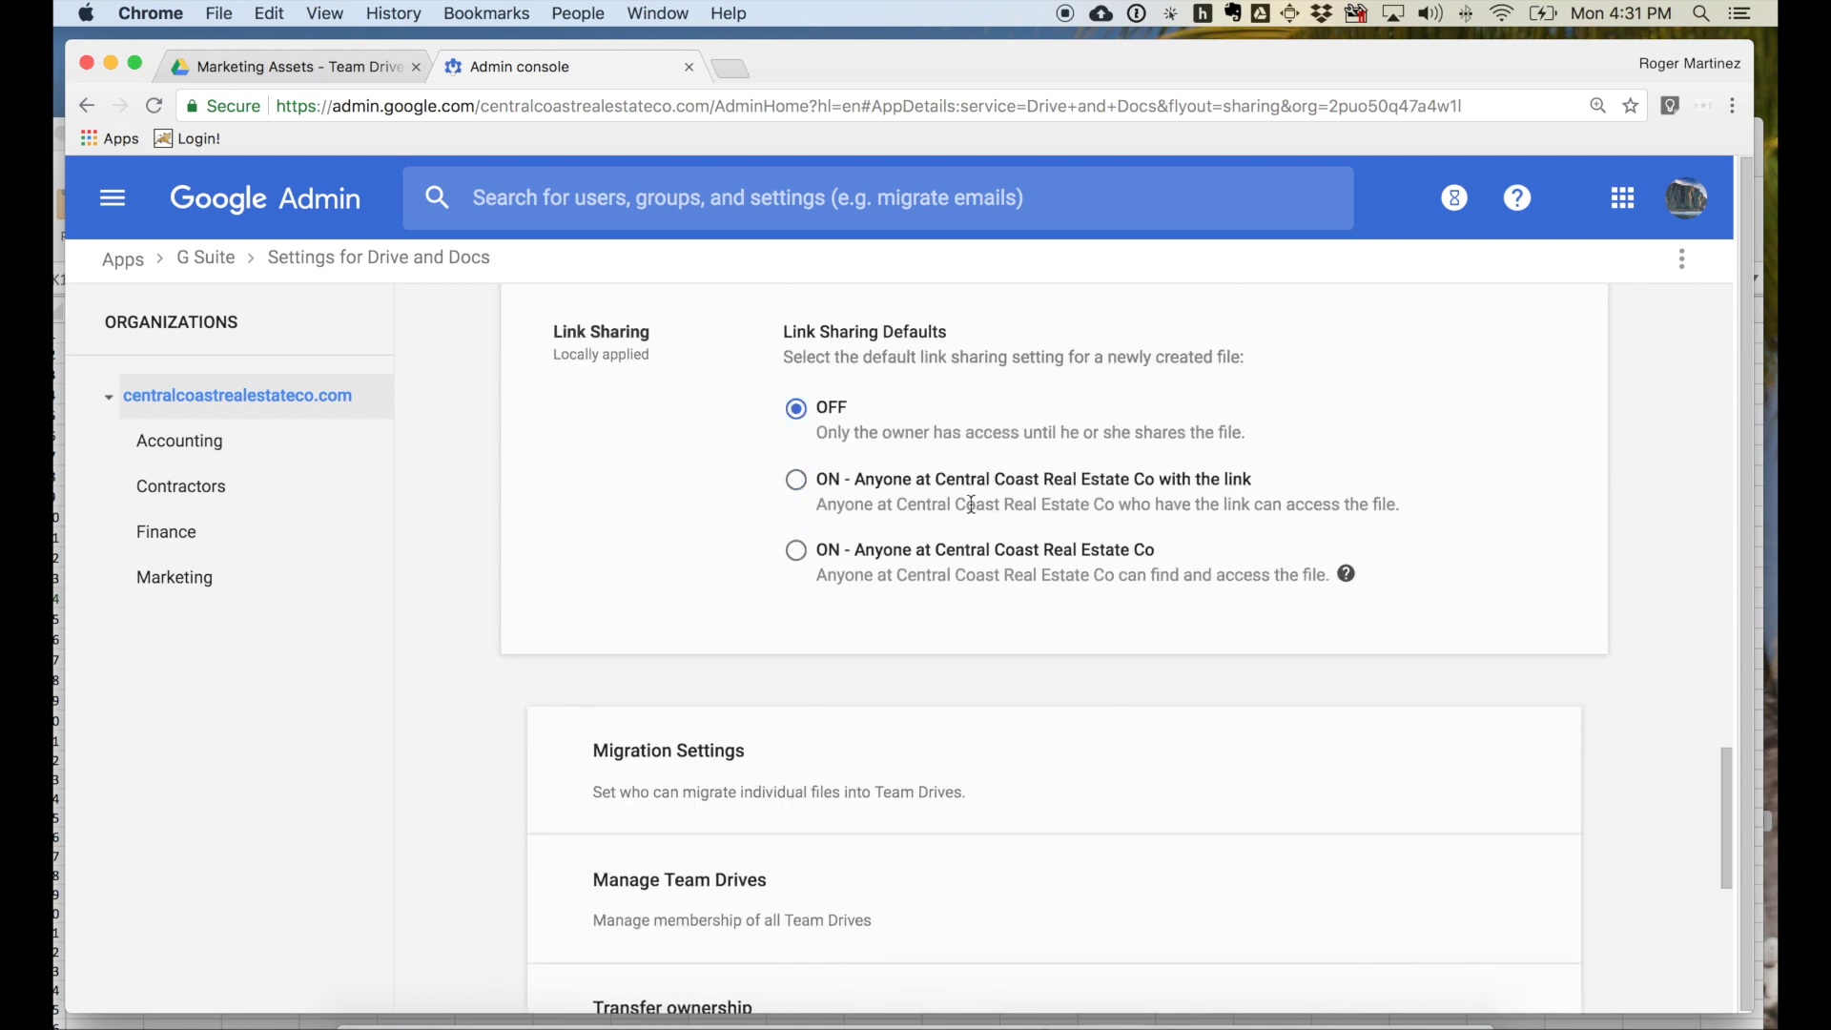
Expand Migration Settings, review the option for users to migrate files to Team Drives, and collapse the section
left_click(892, 631)
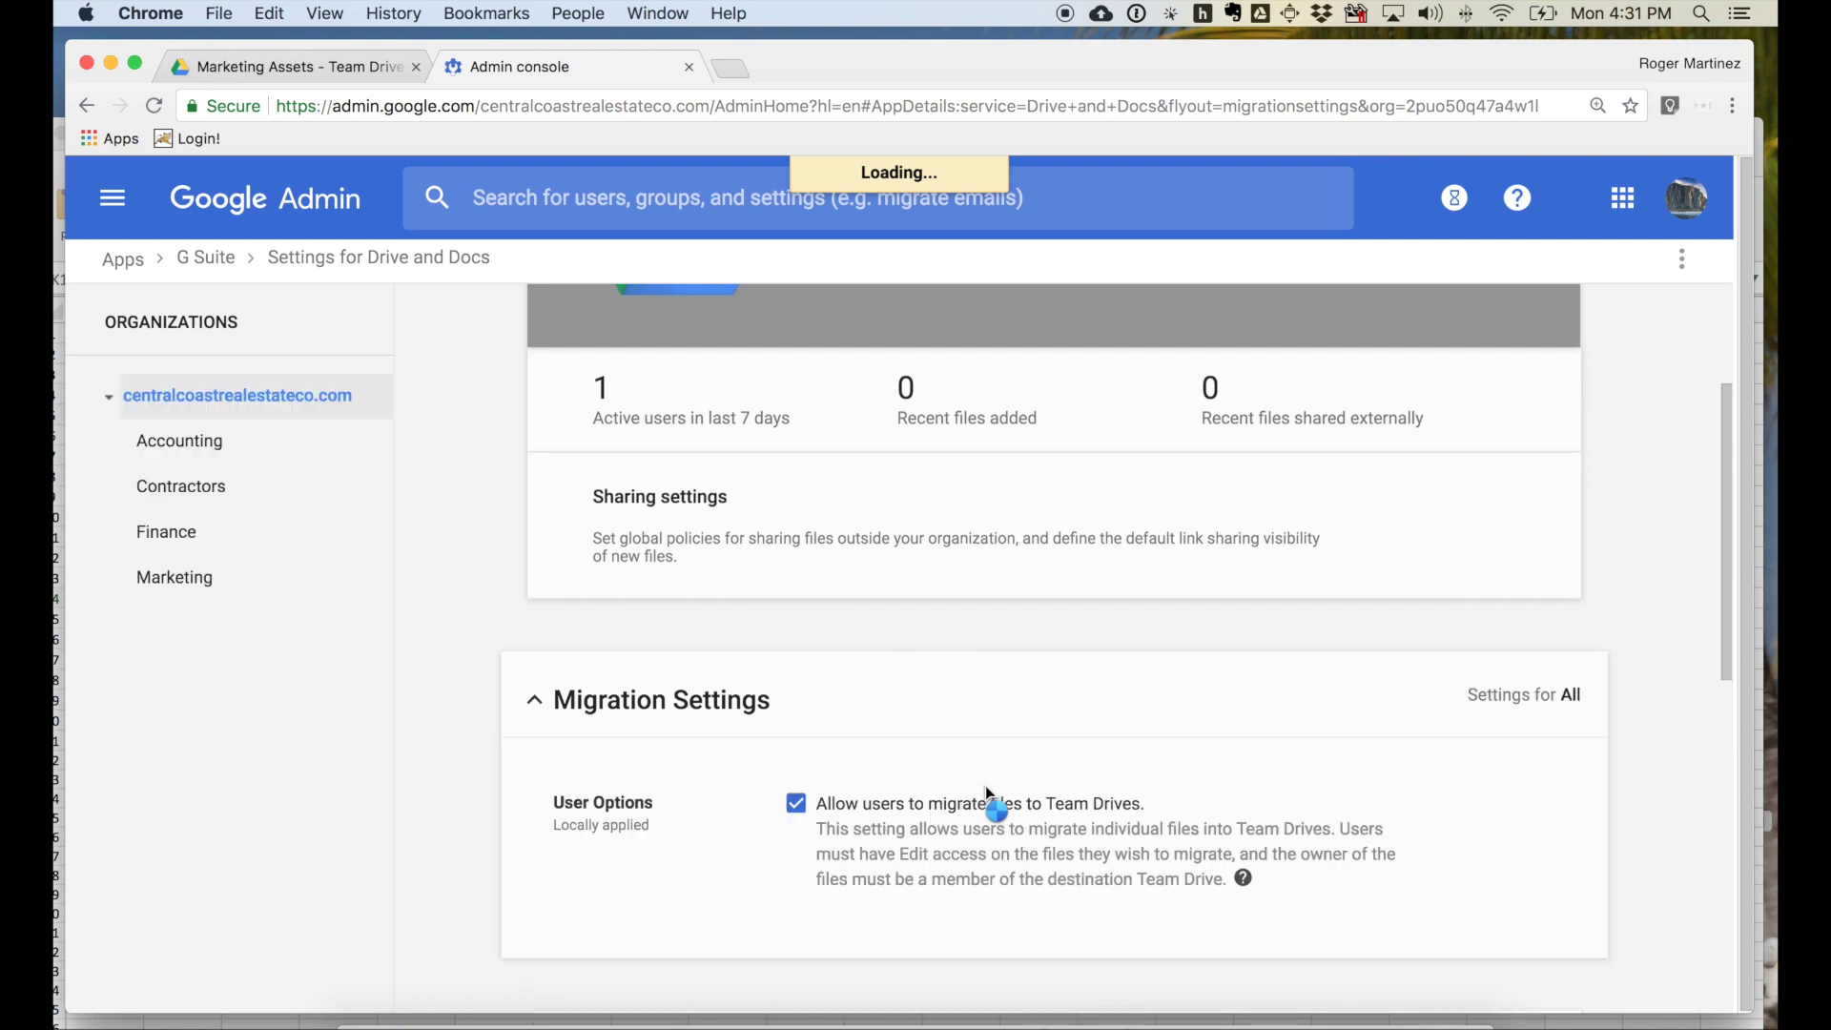
scroll(989, 793, "down", 3)
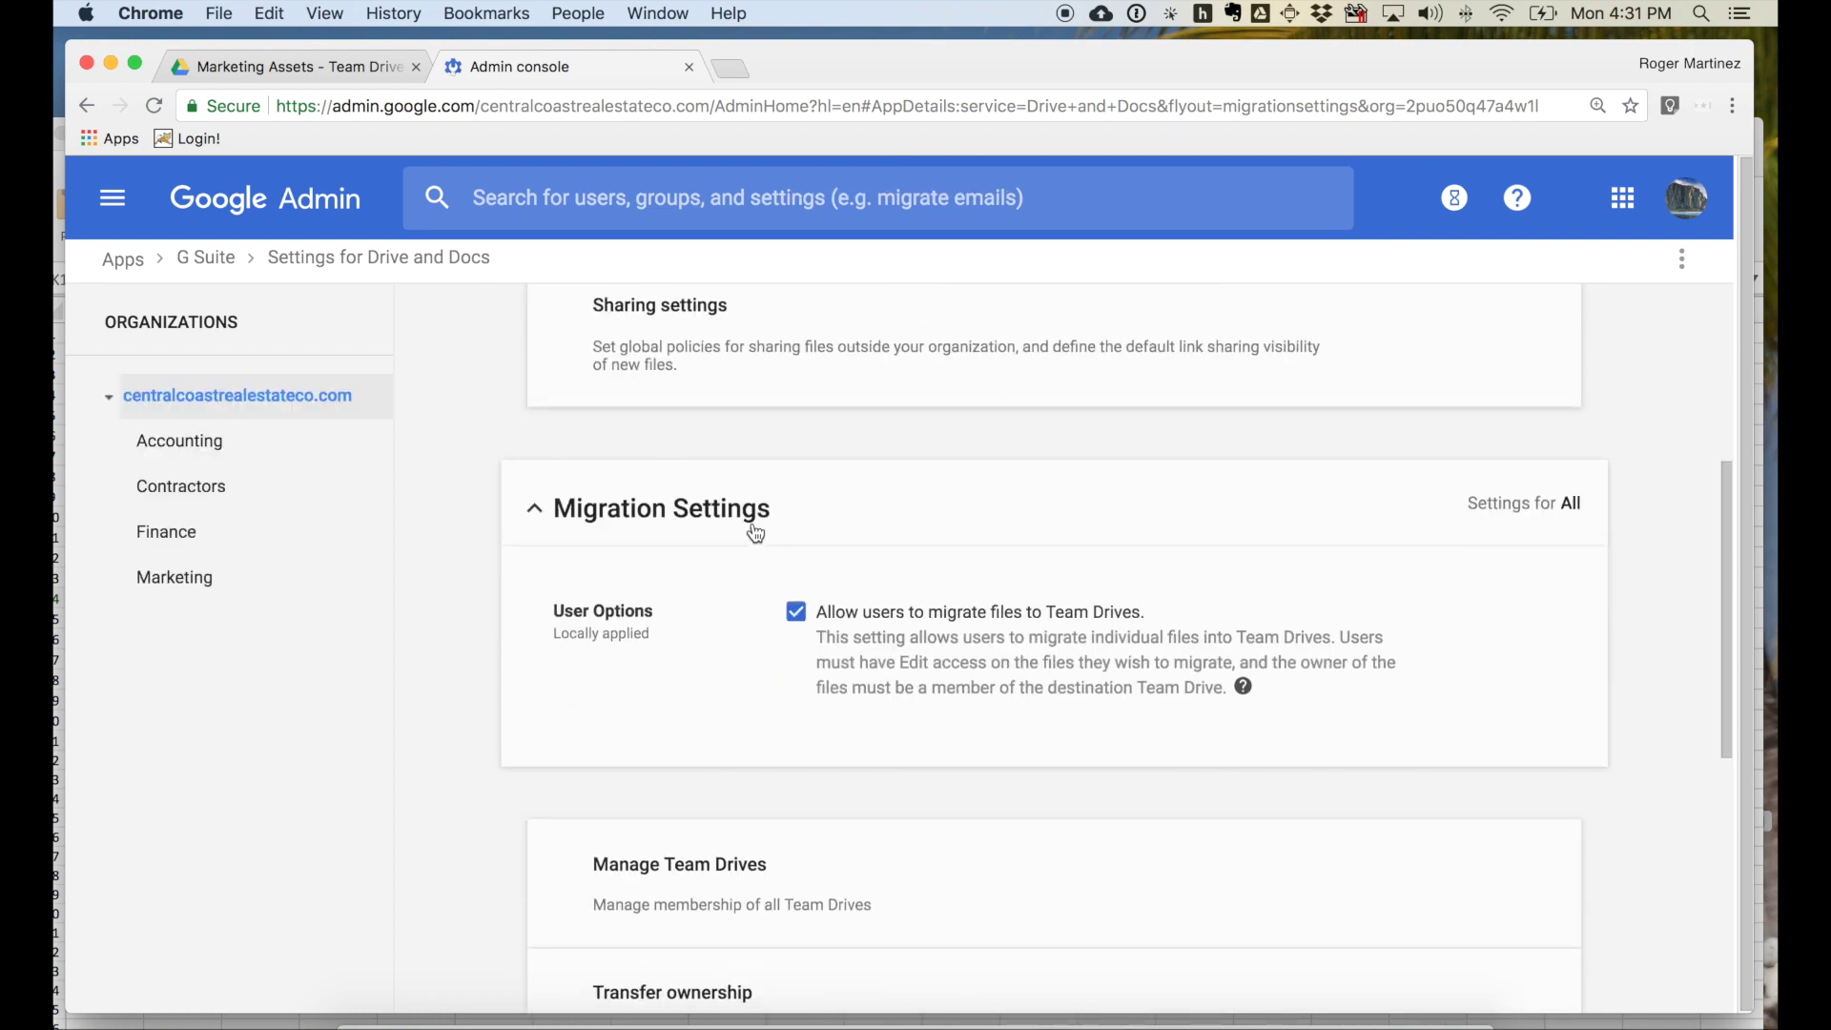
scroll(754, 532, "down", 3)
scroll(749, 531, "up", 4)
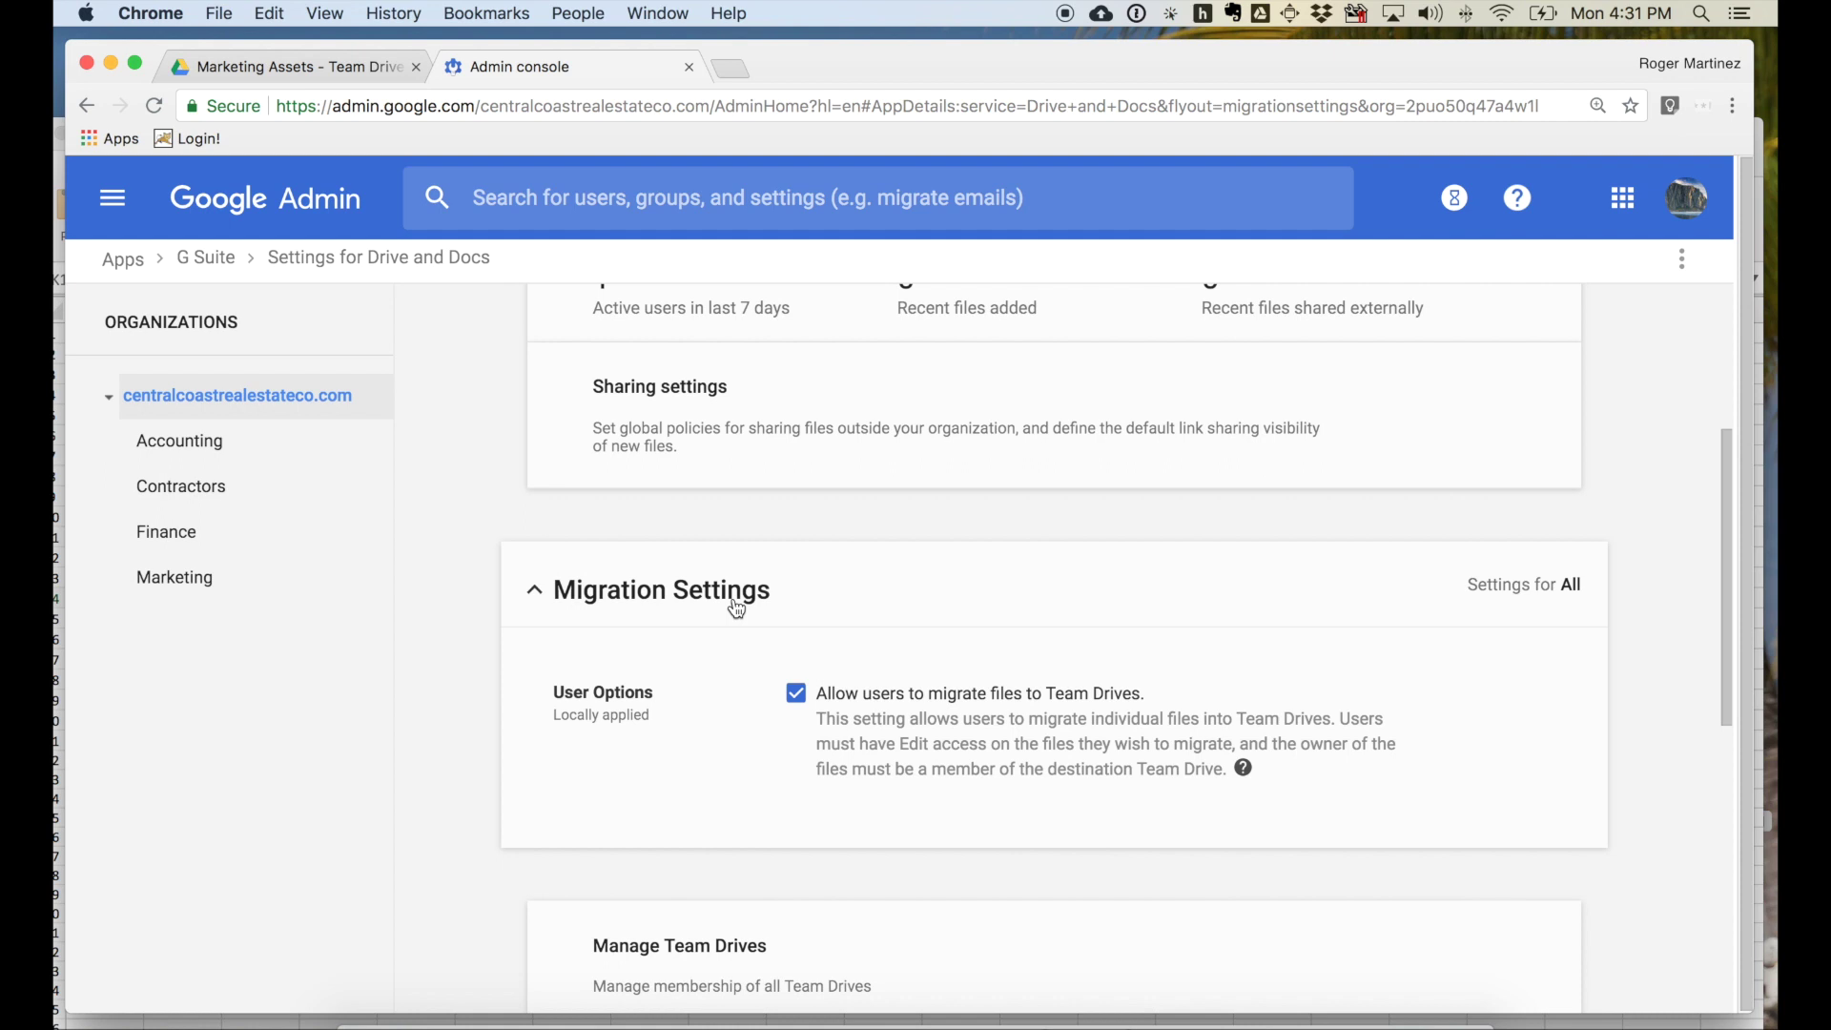
left_click(737, 608)
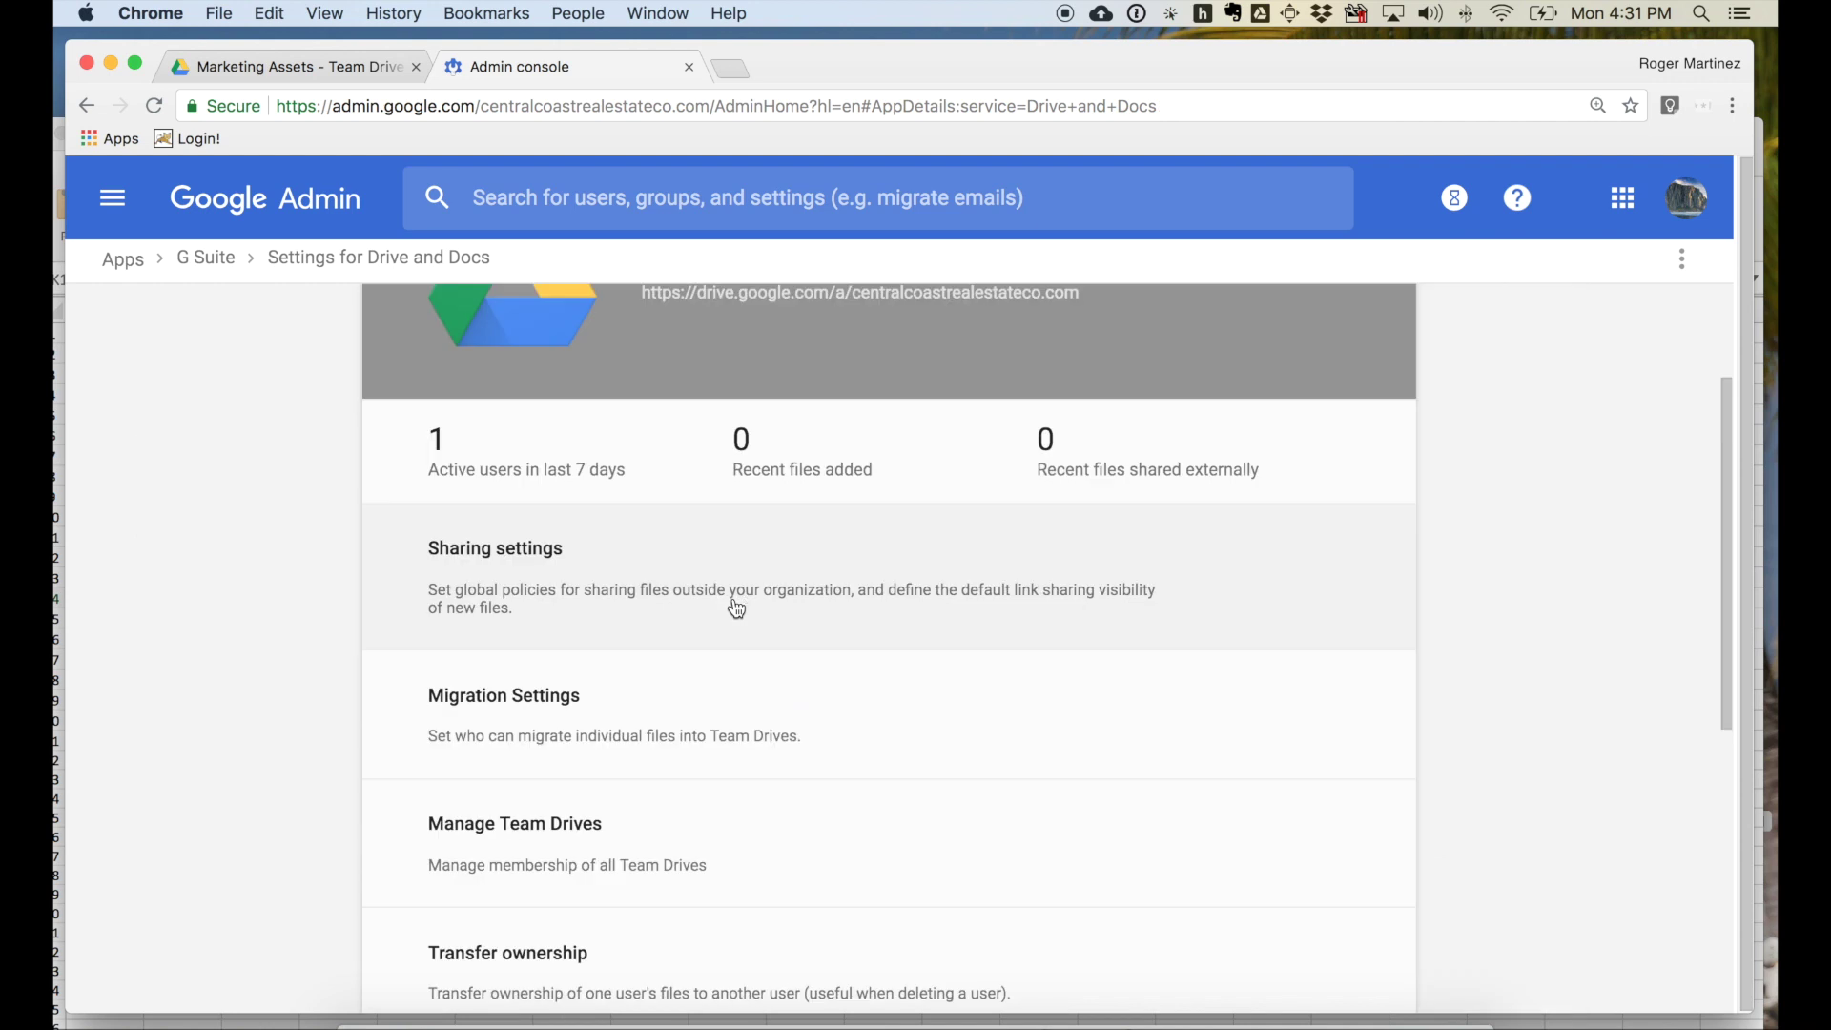
Expand Transfer ownership and examine the form for transferring all files from one user to another
scroll(745, 763, "down", 3)
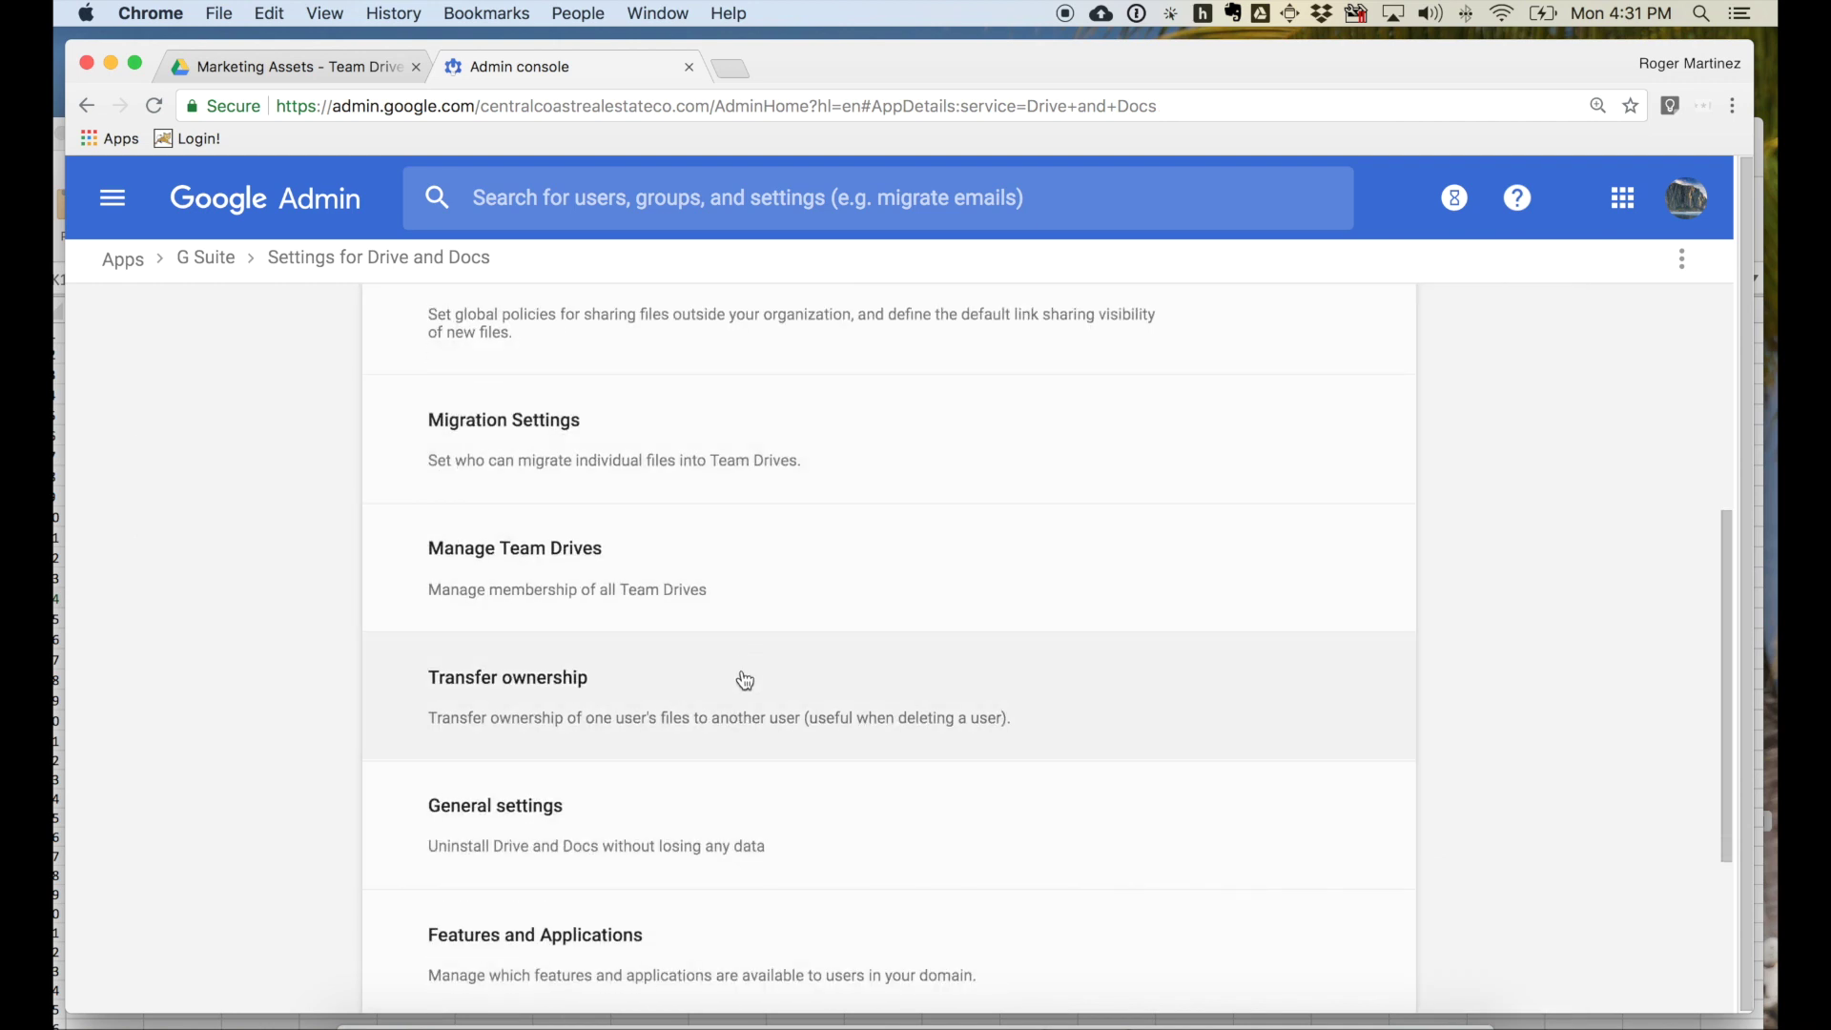
left_click(822, 717)
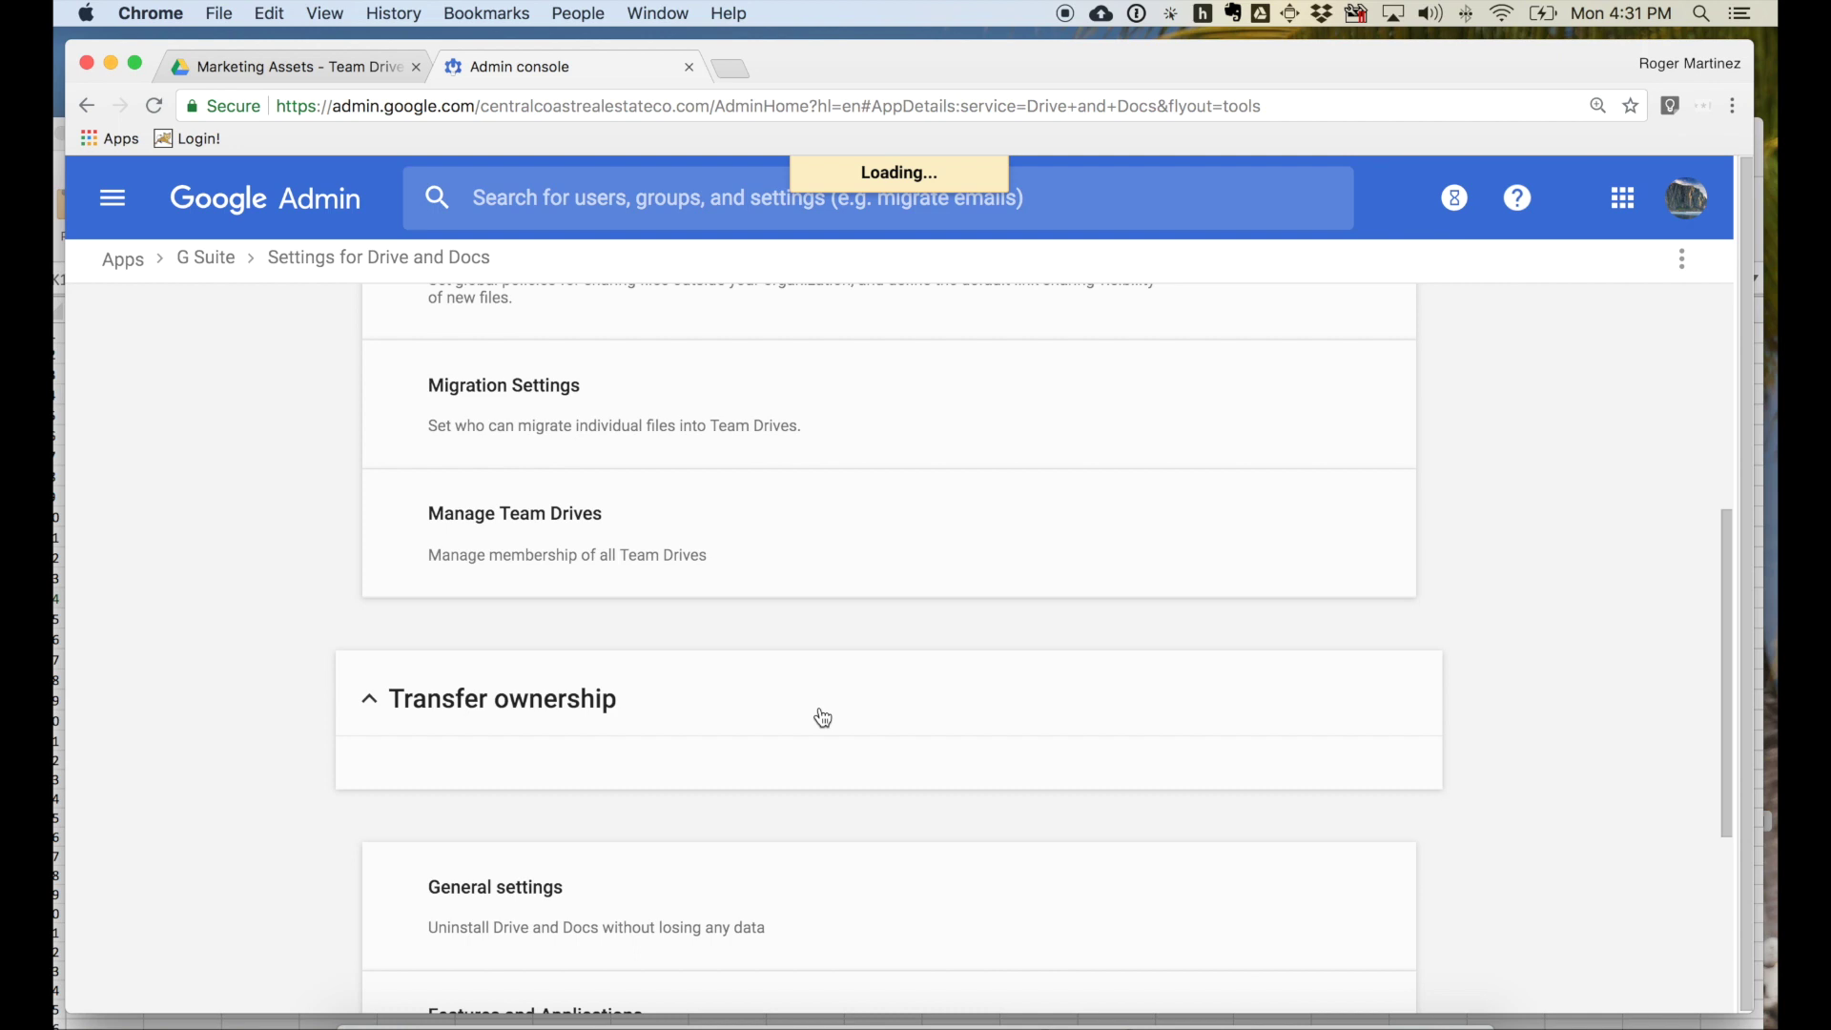
scroll(822, 718, "down", 3)
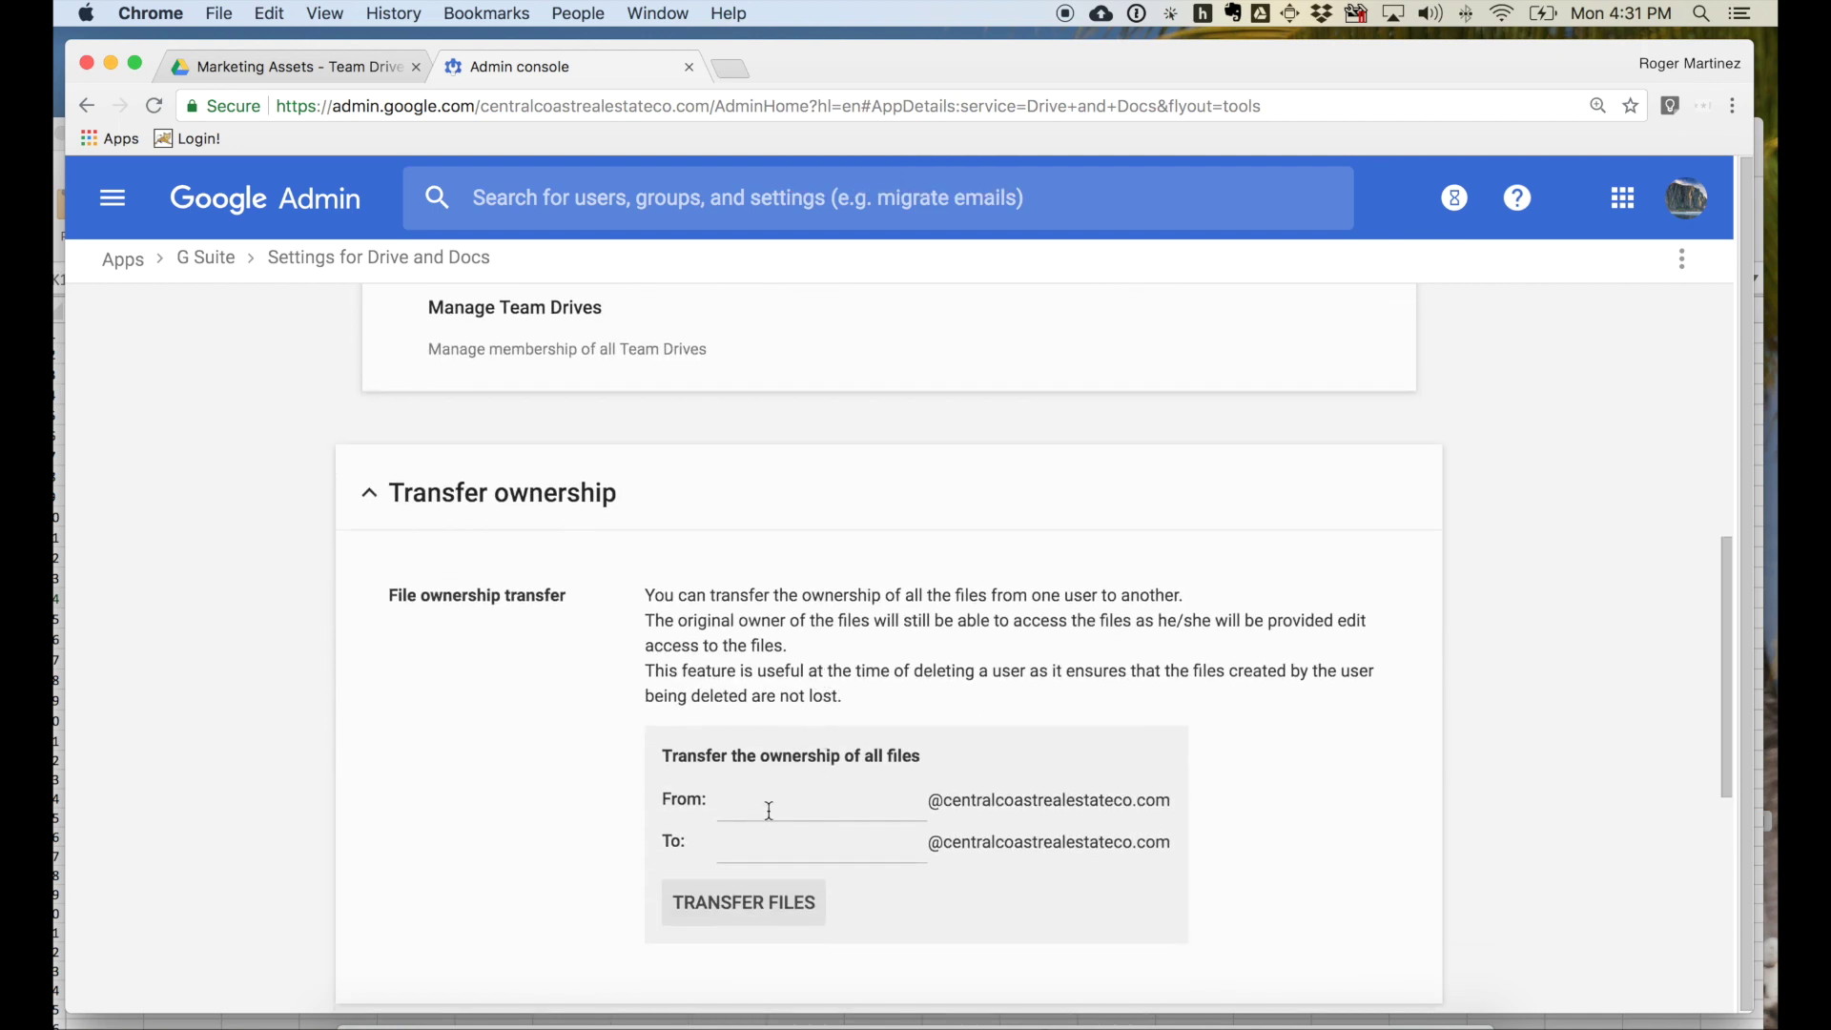
scroll(855, 763, "down", 3)
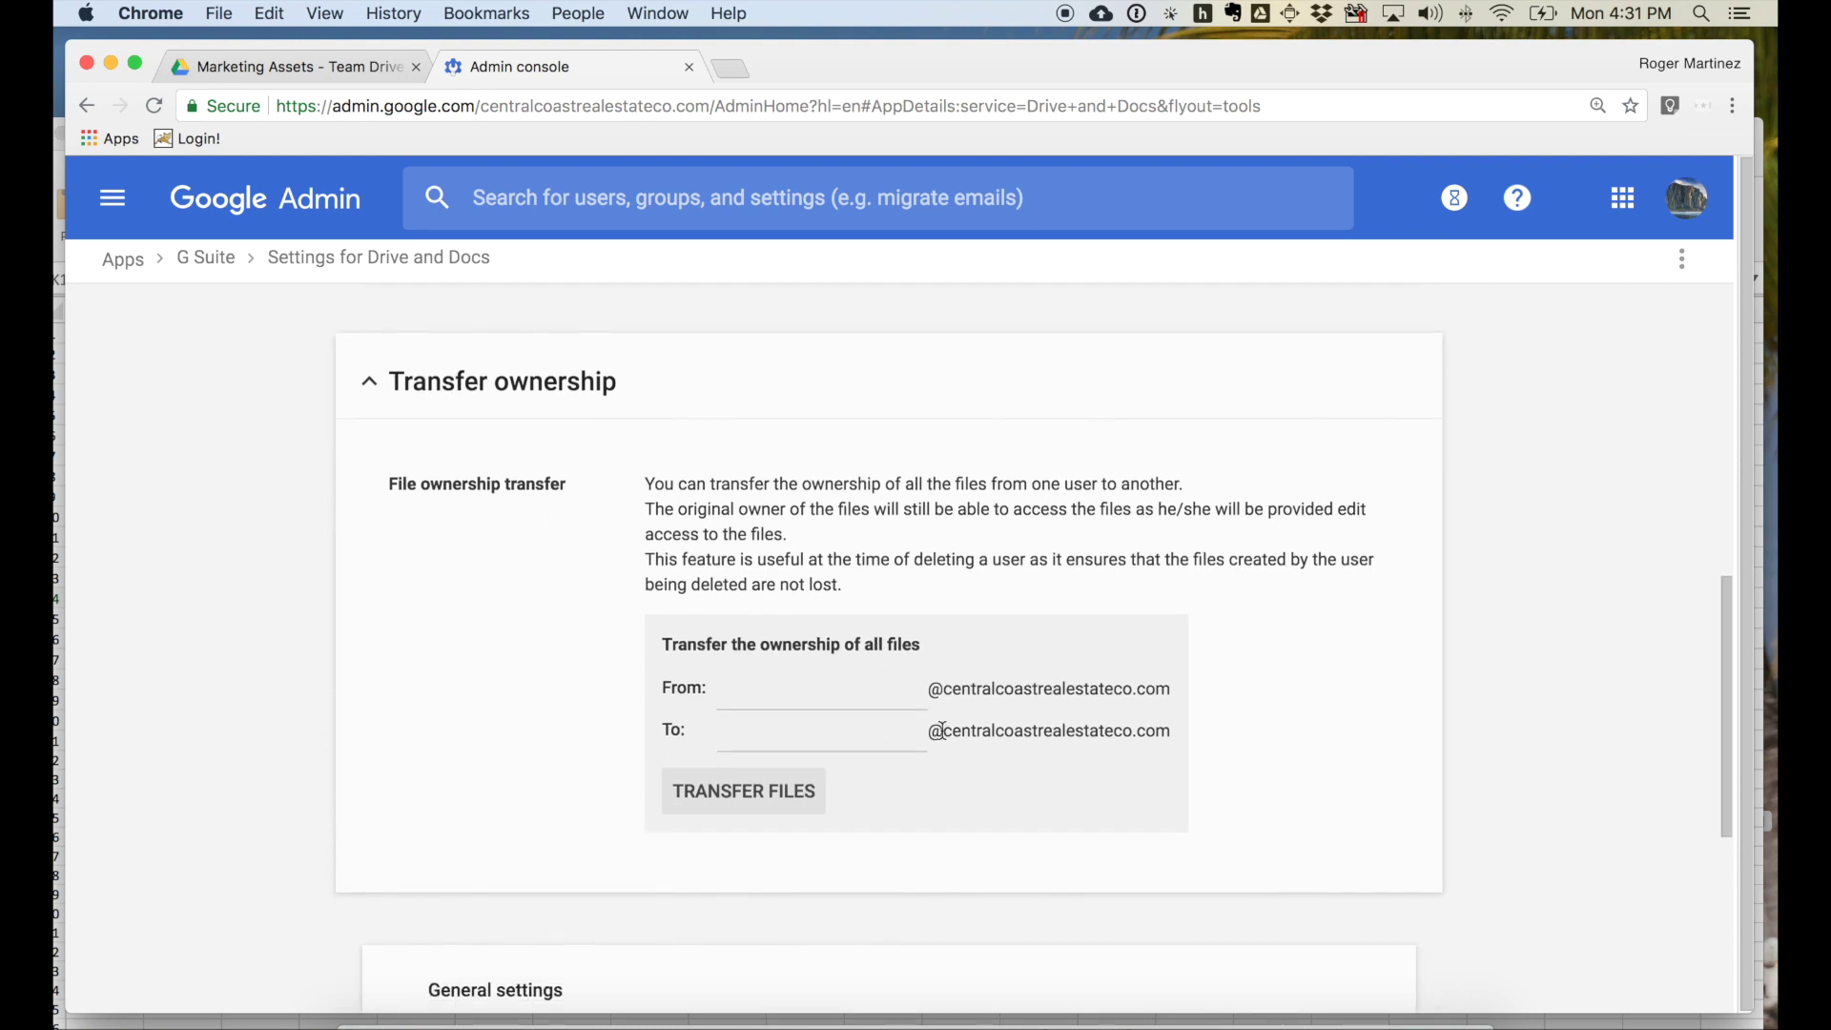
scroll(868, 668, "down", 6)
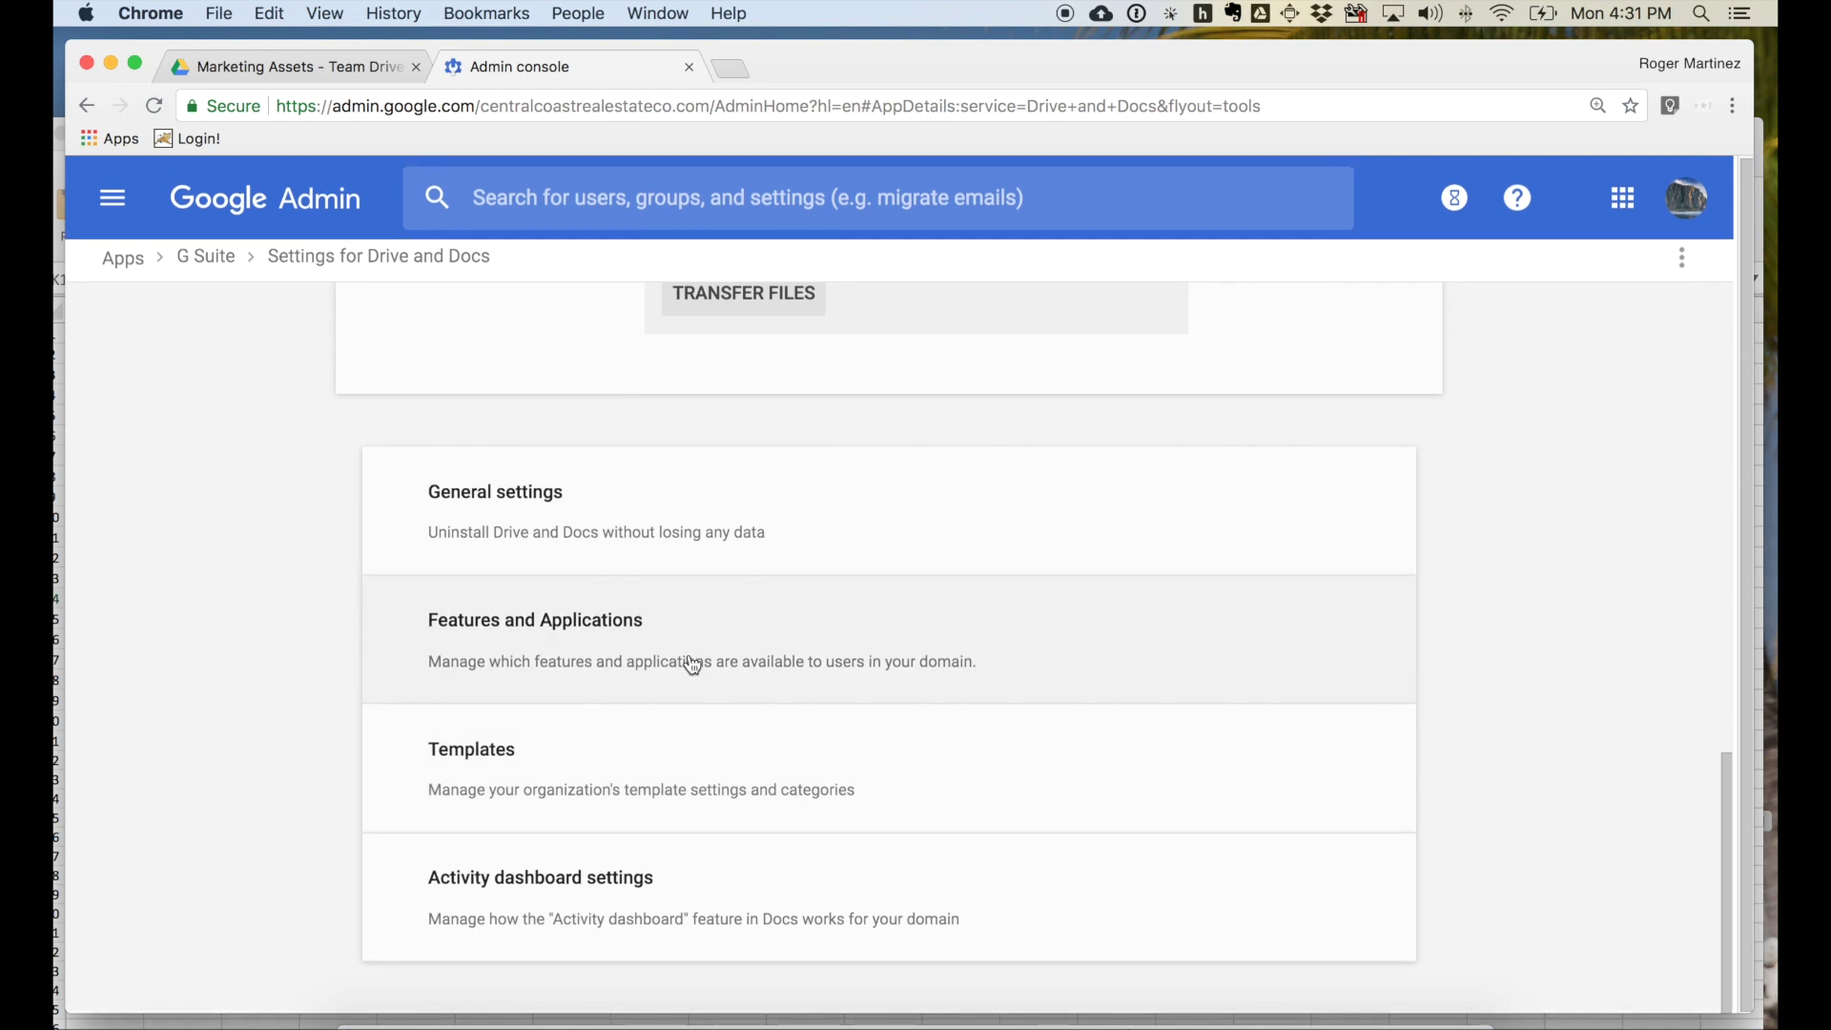
Expand Features and Applications and review the Offline, Drive File Stream, Backup and Sync, Drive SDK and Add-Ons options
left_click(756, 654)
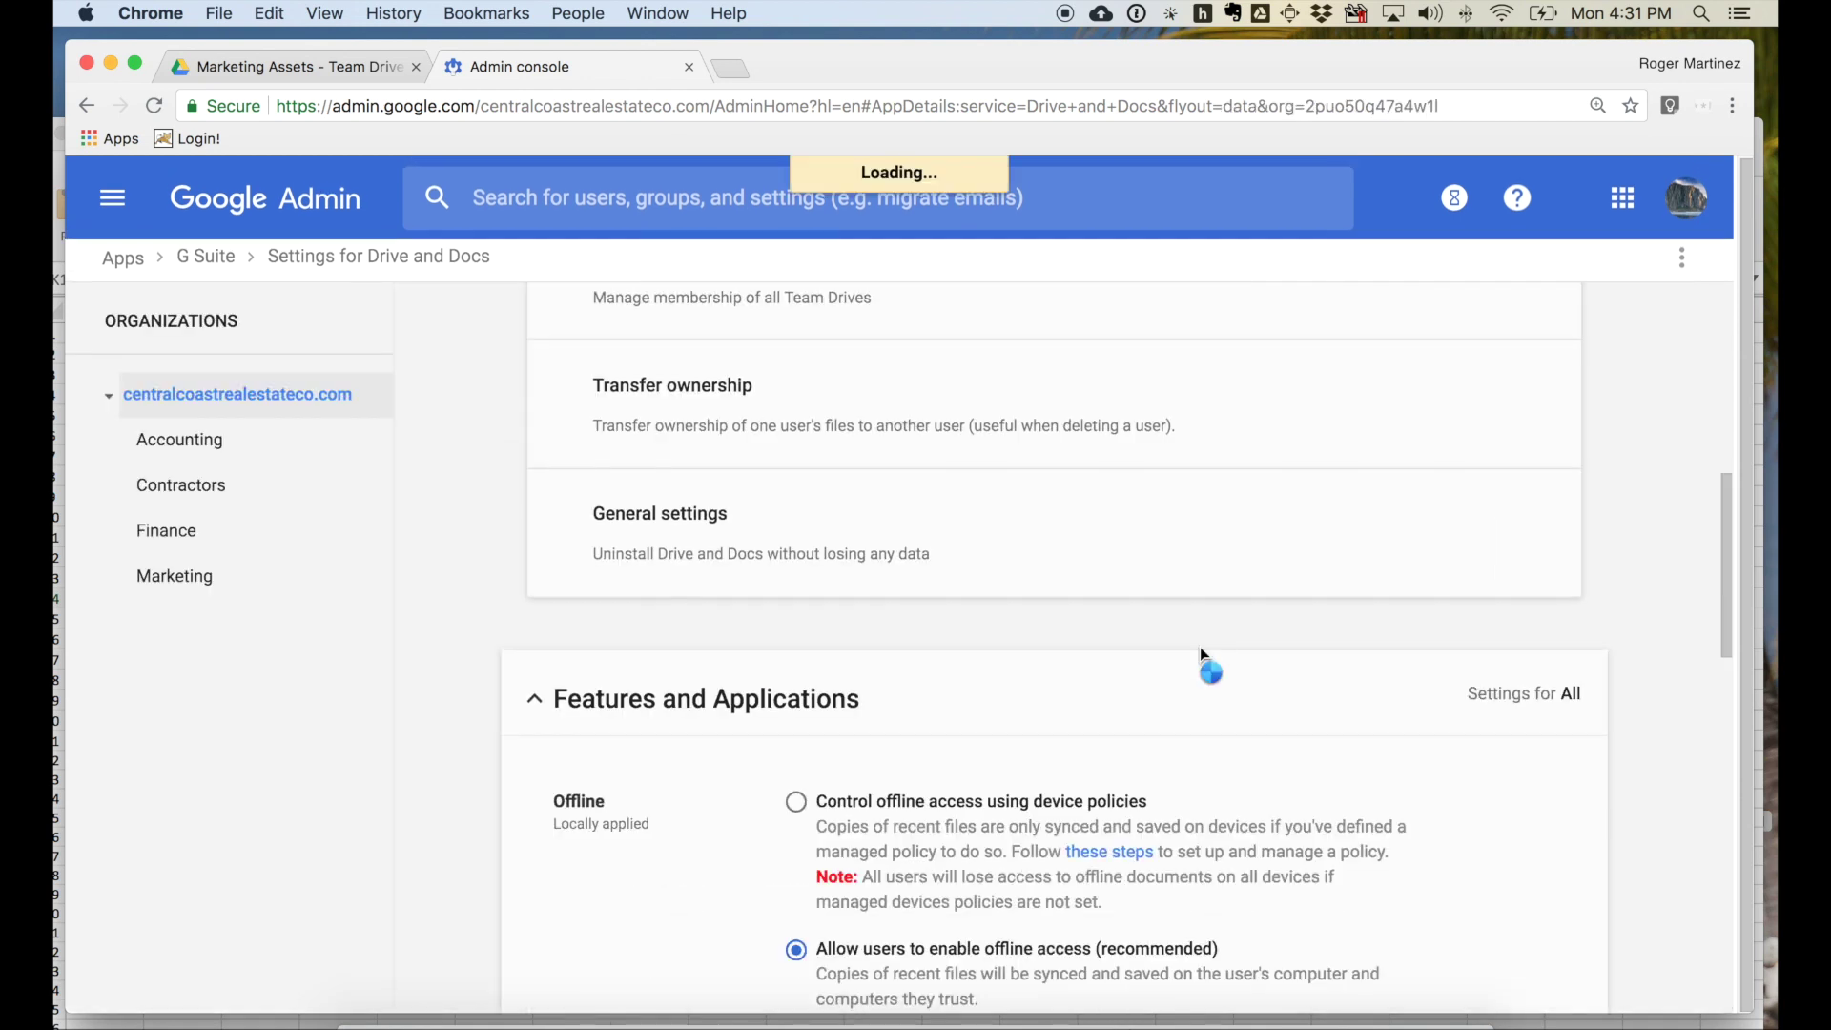
scroll(1199, 646, "down", 5)
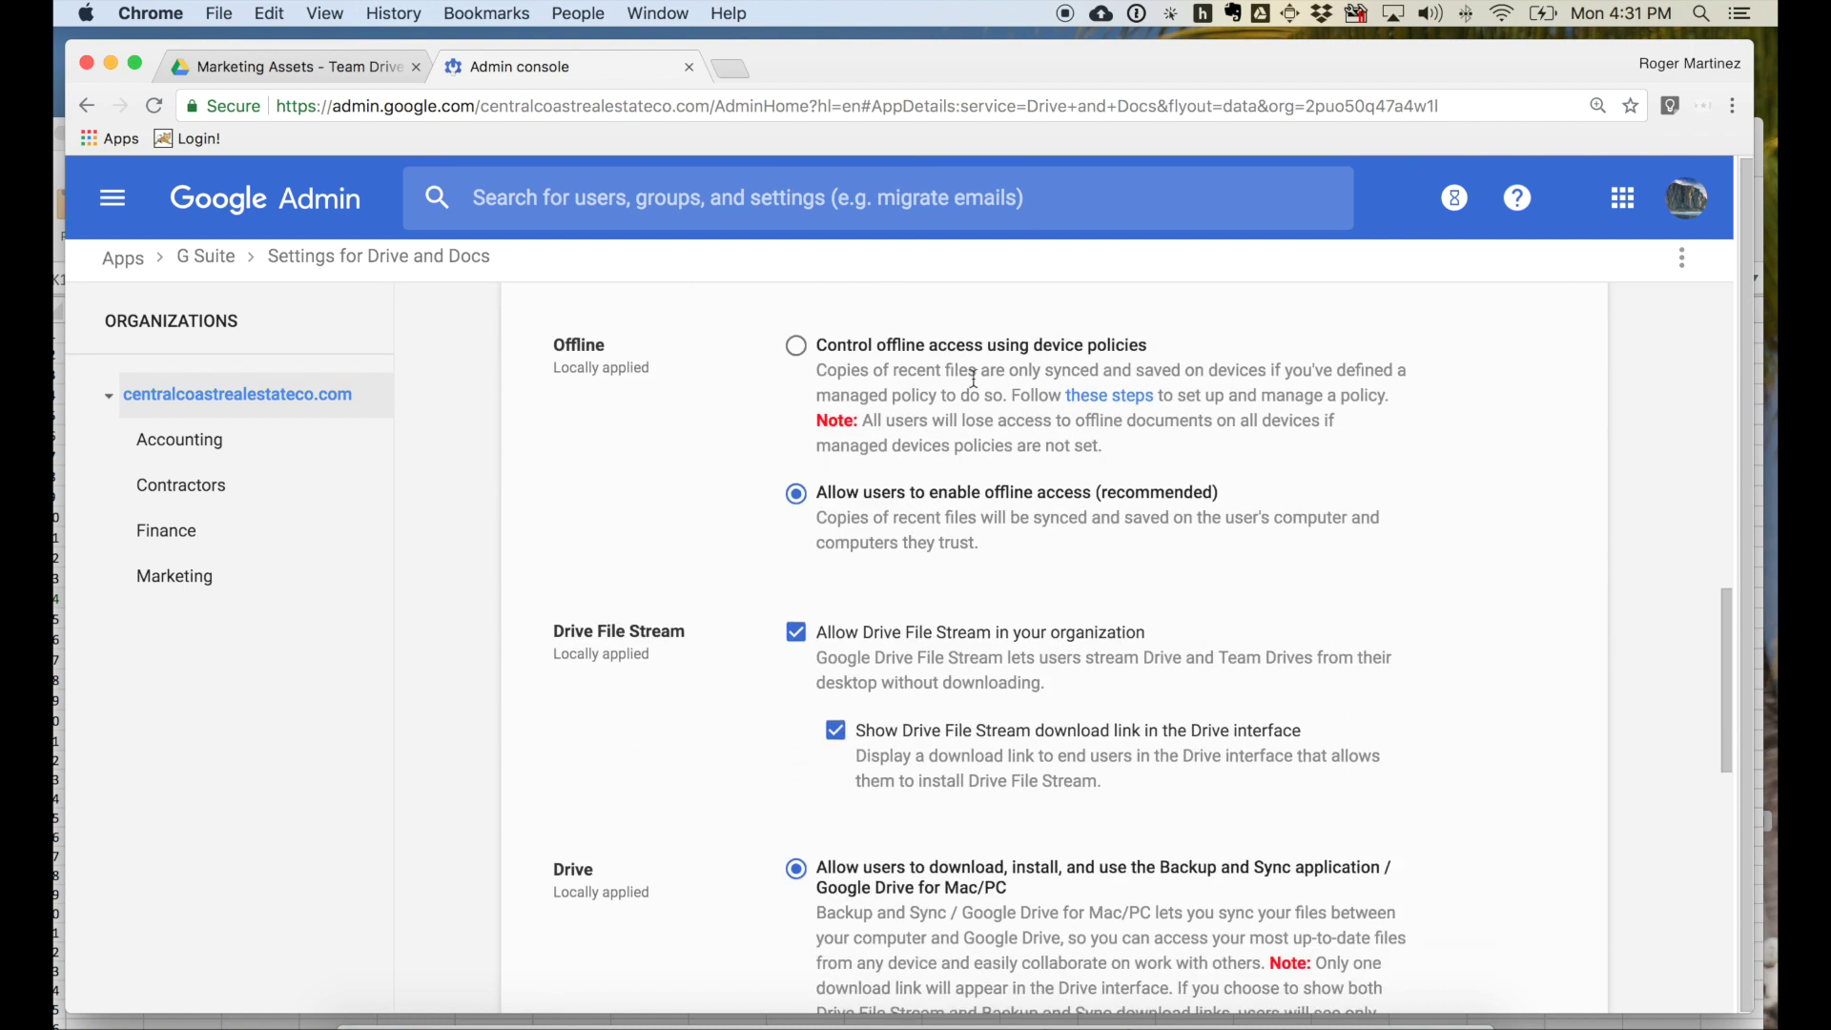
scroll(1116, 497, "down", 4)
scroll(1117, 501, "up", 1)
scroll(1094, 431, "down", 2)
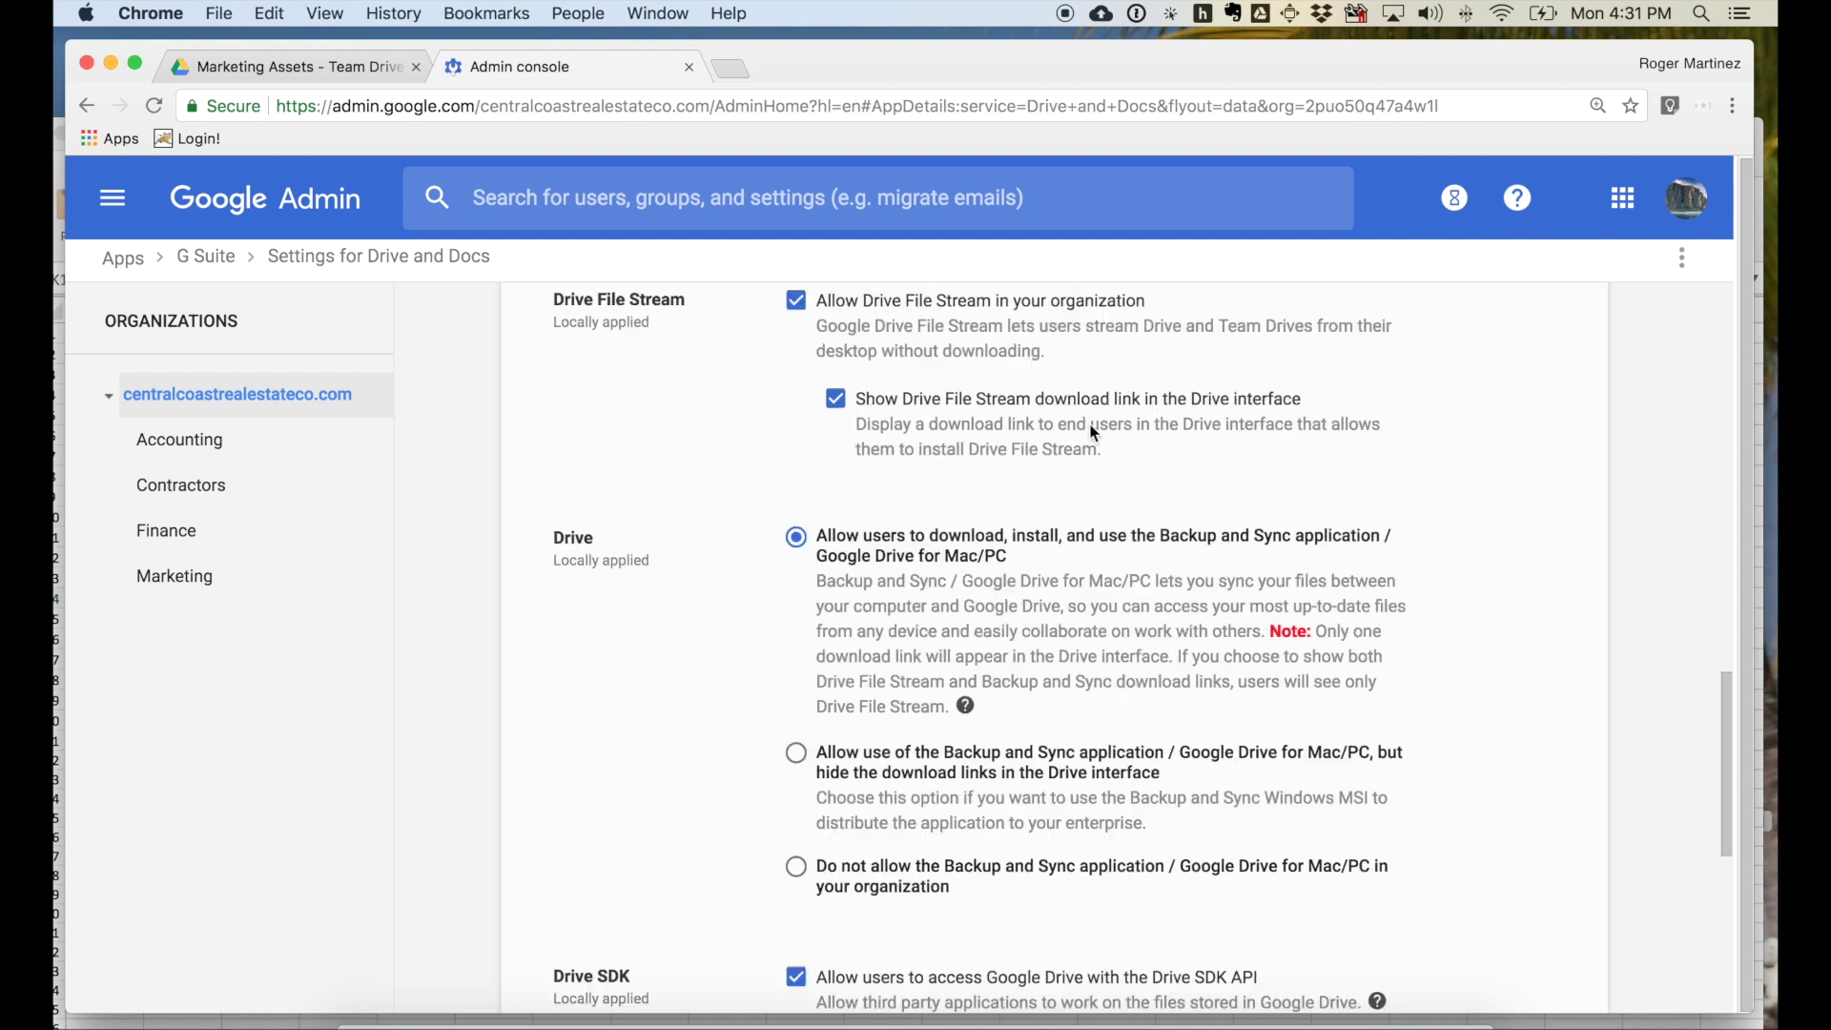
scroll(1094, 431, "down", 3)
scroll(1092, 426, "down", 2)
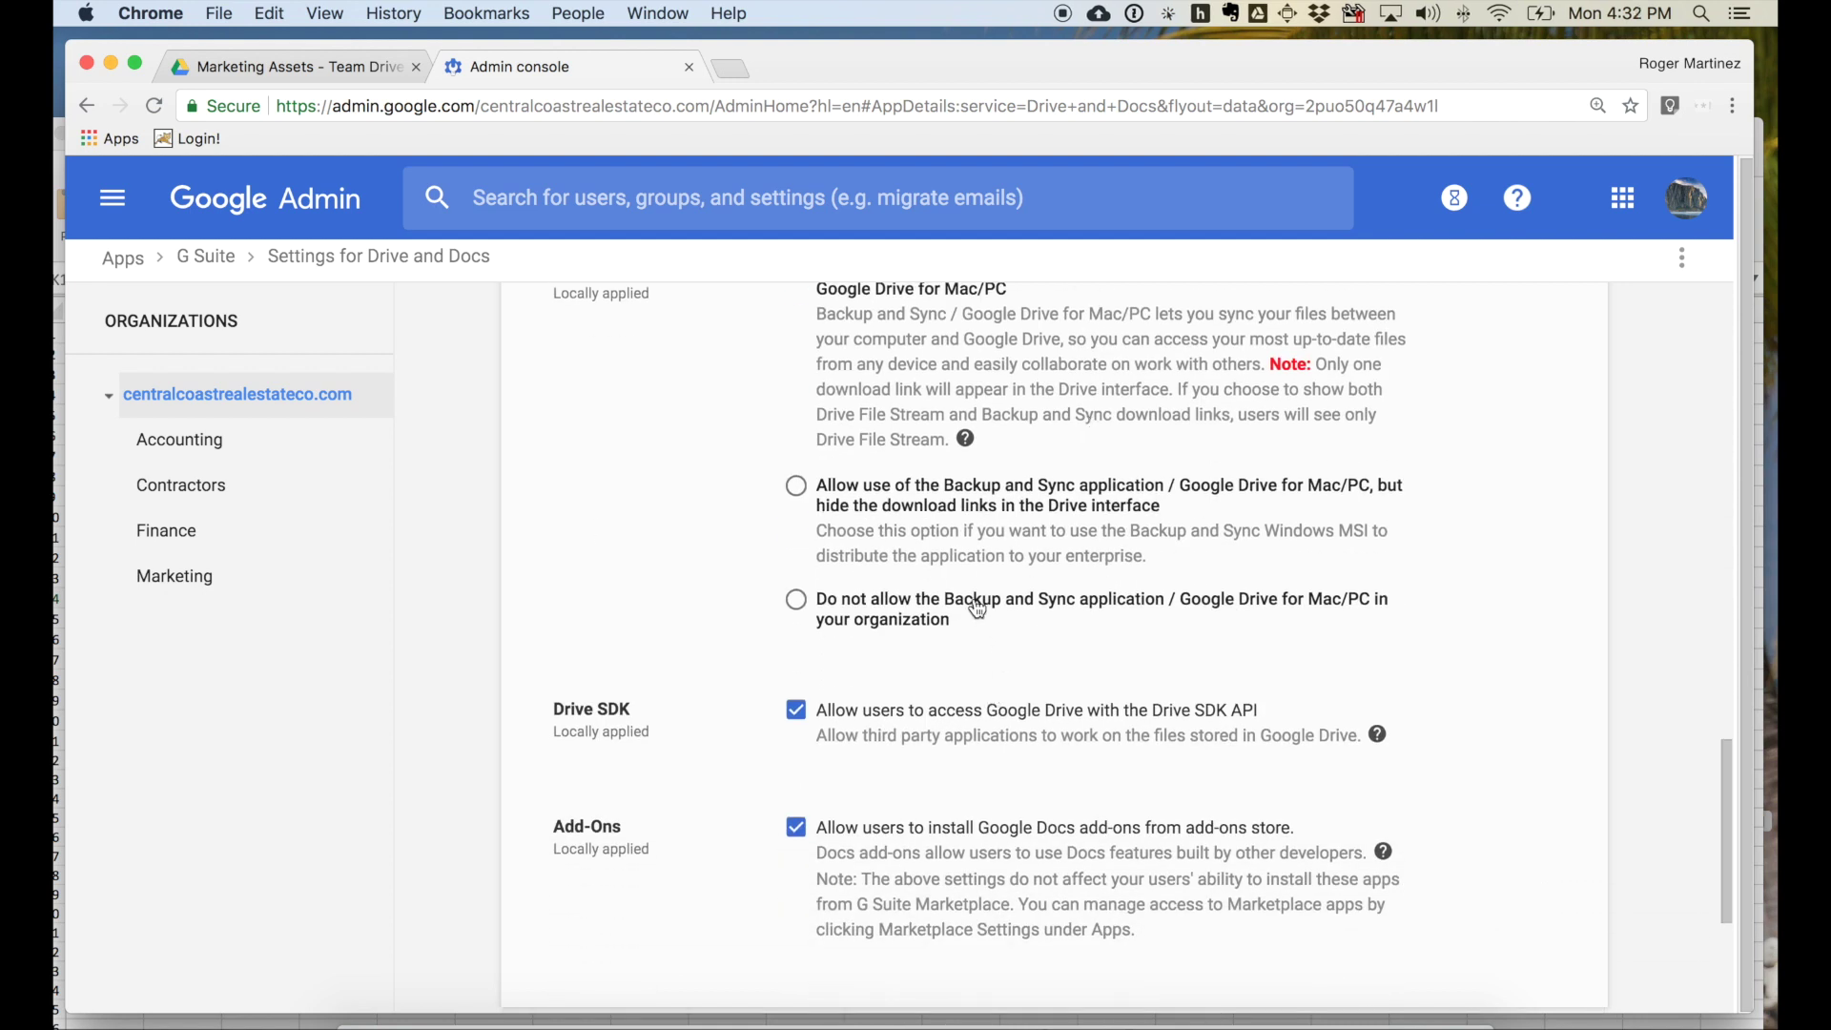
scroll(978, 615, "up", 2)
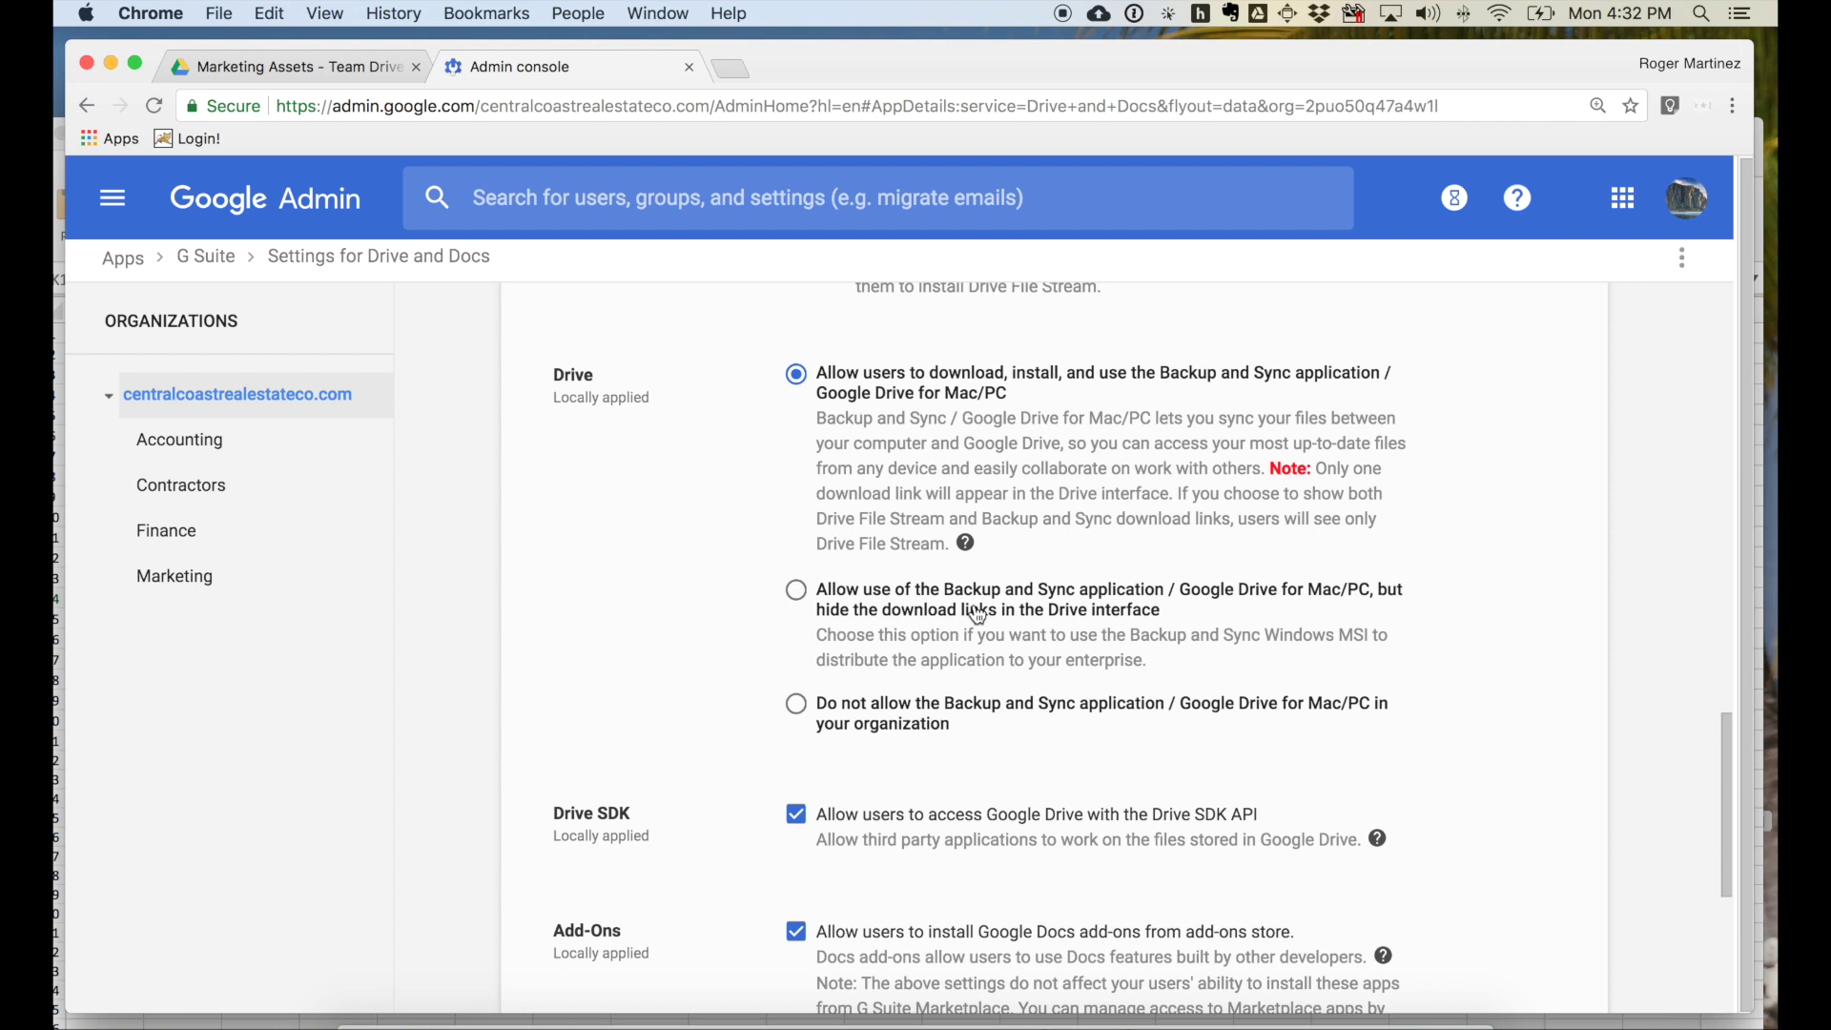
Try disallowing the Backup and Sync application in the organization, and reselect the option letting users download, install and use it
left_click(901, 725)
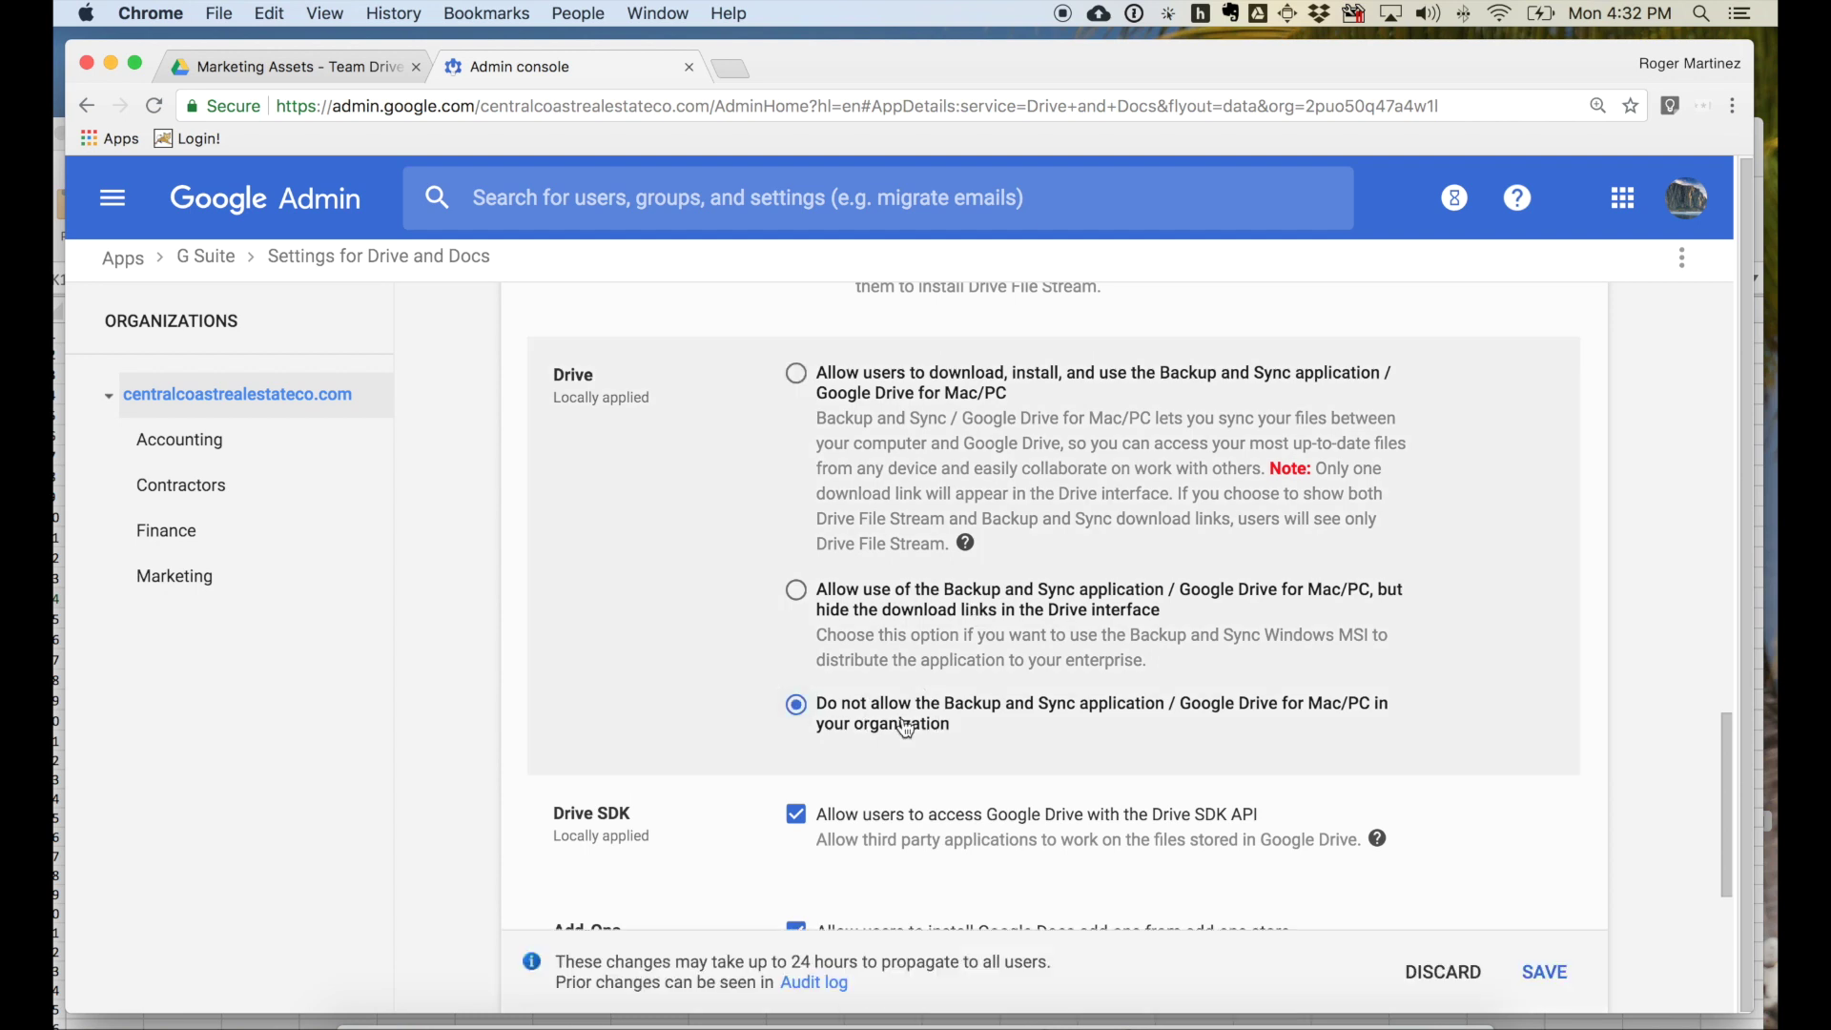
left_click(925, 384)
scroll(1542, 633, "down", 2)
scroll(1542, 633, "down", 3)
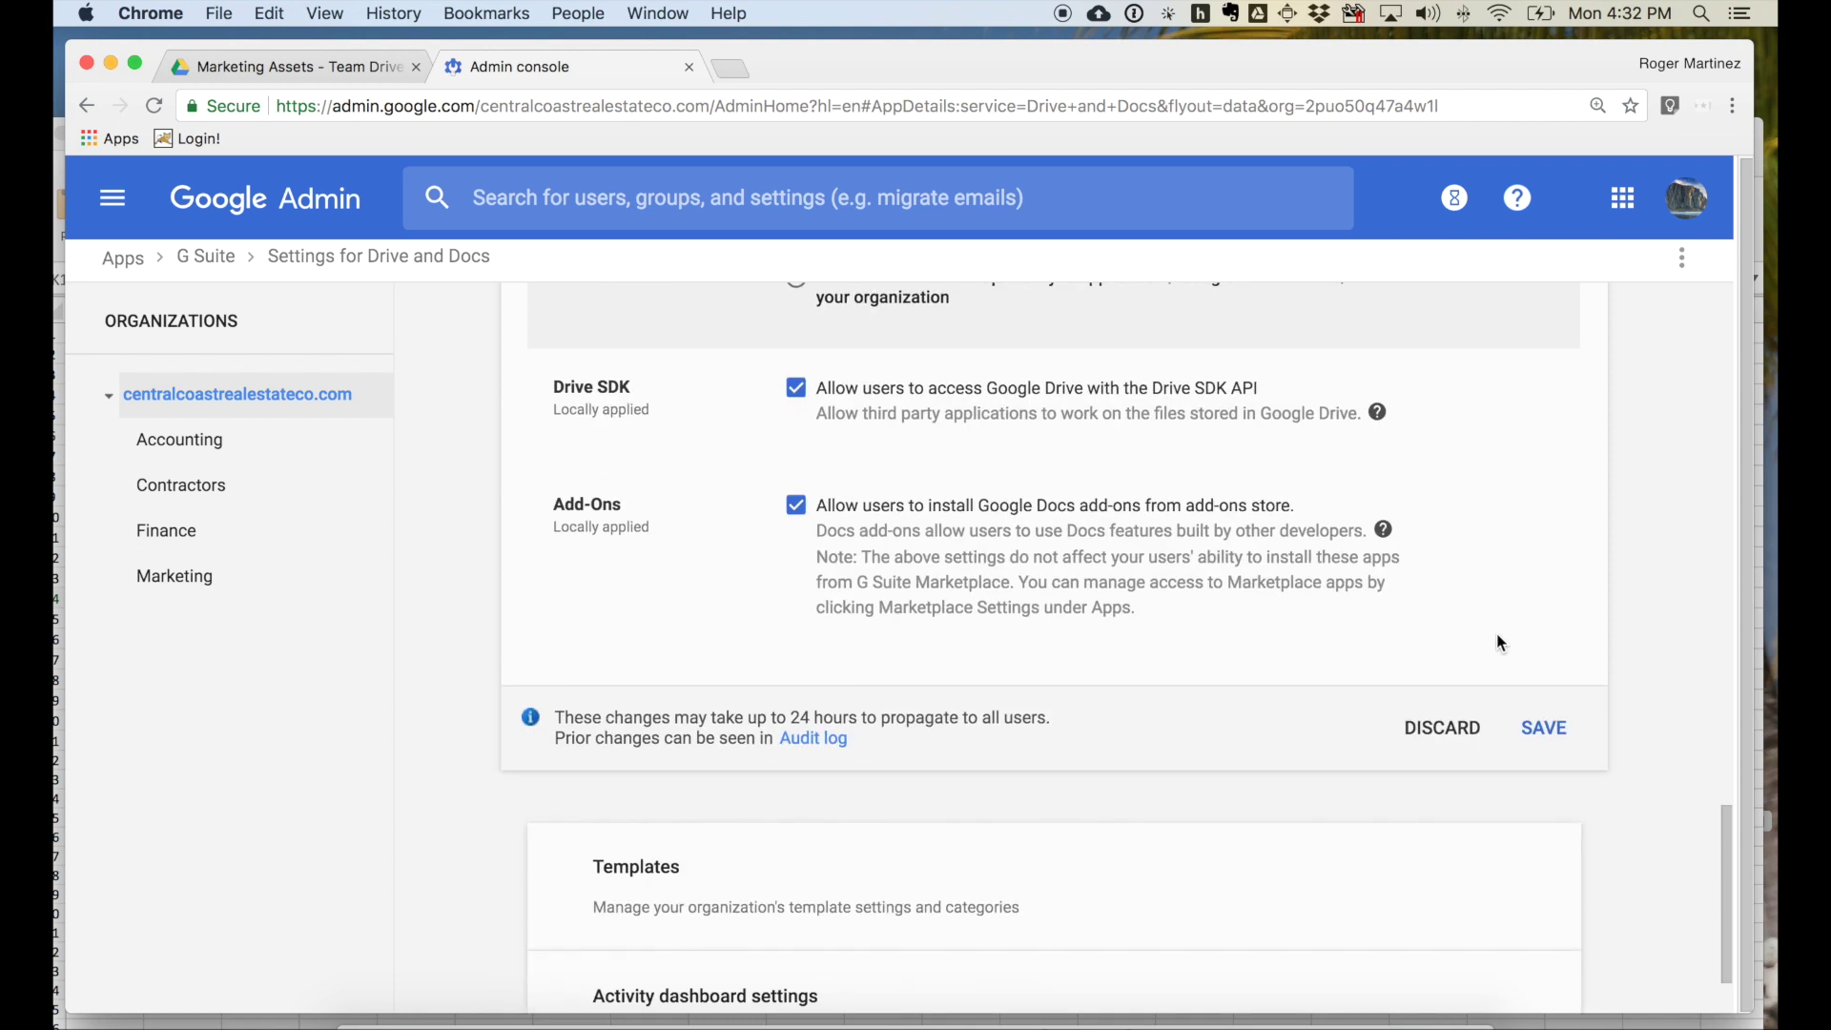
Expand Templates, leaving the Features and Applications changes unsaved, and review the template submission settings and categories
scroll(1382, 642, "down", 2)
left_click(1087, 760)
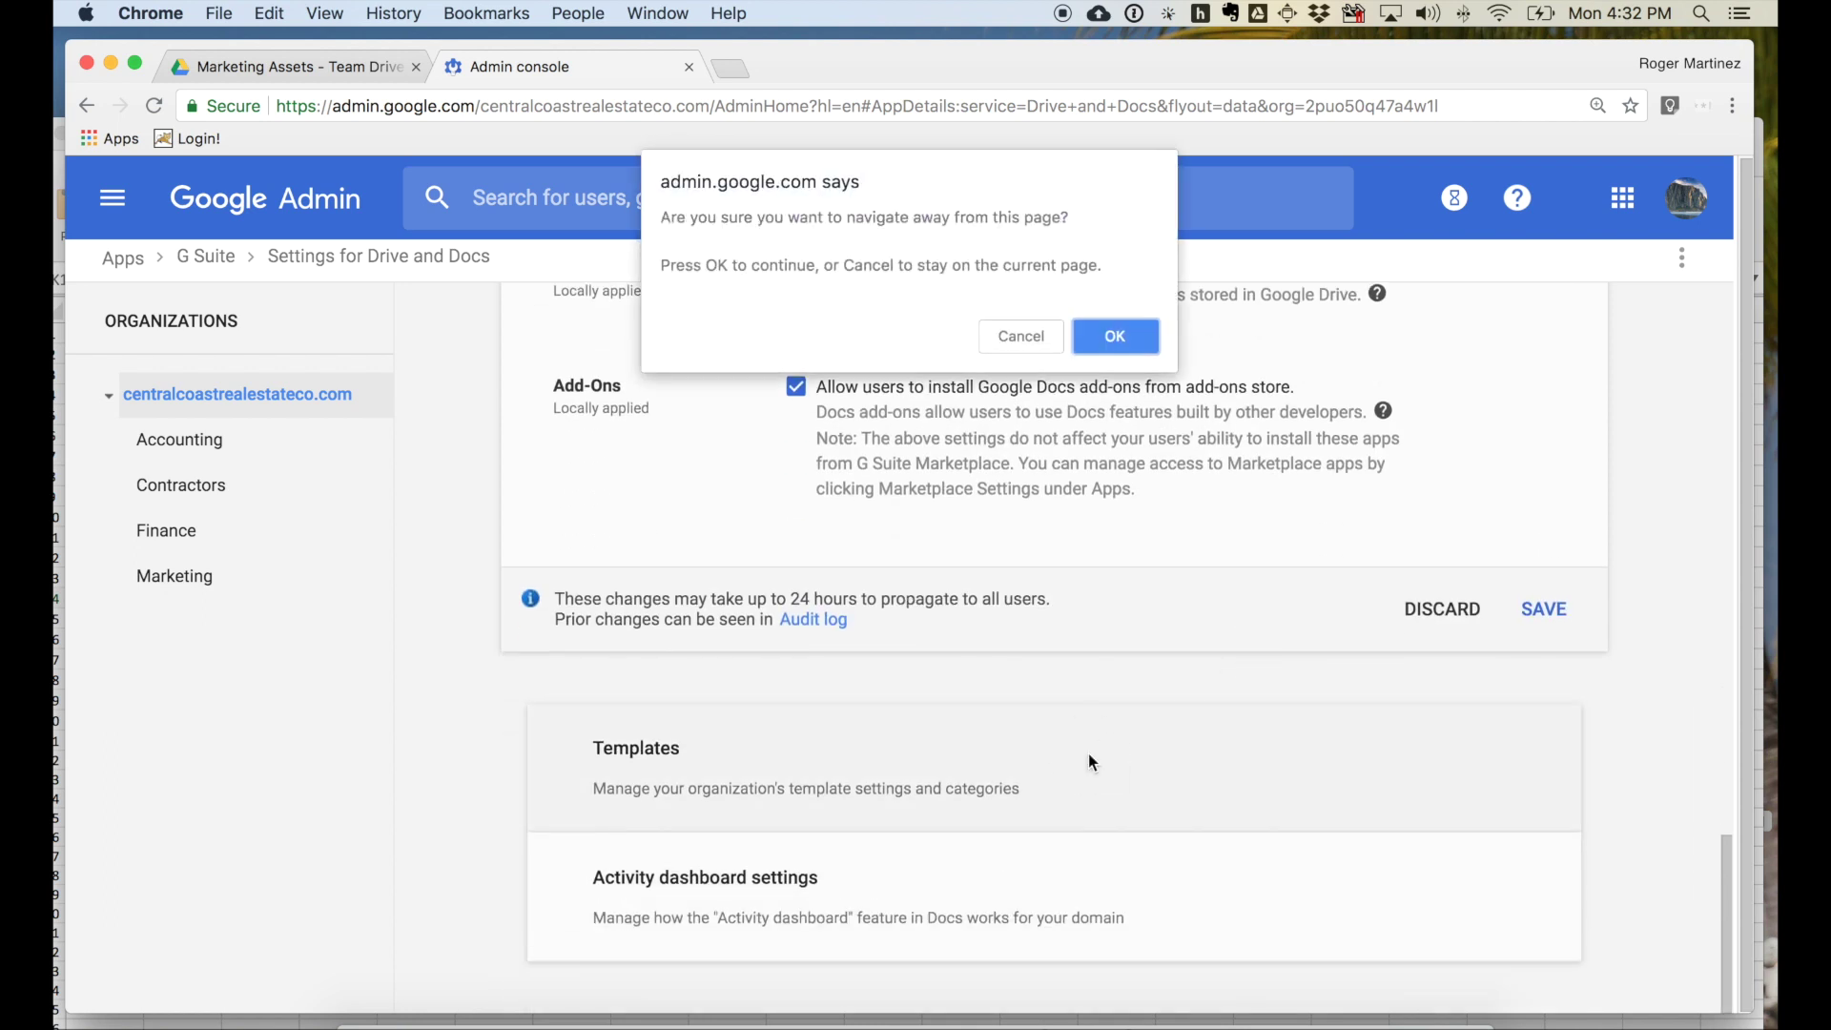
left_click(1112, 345)
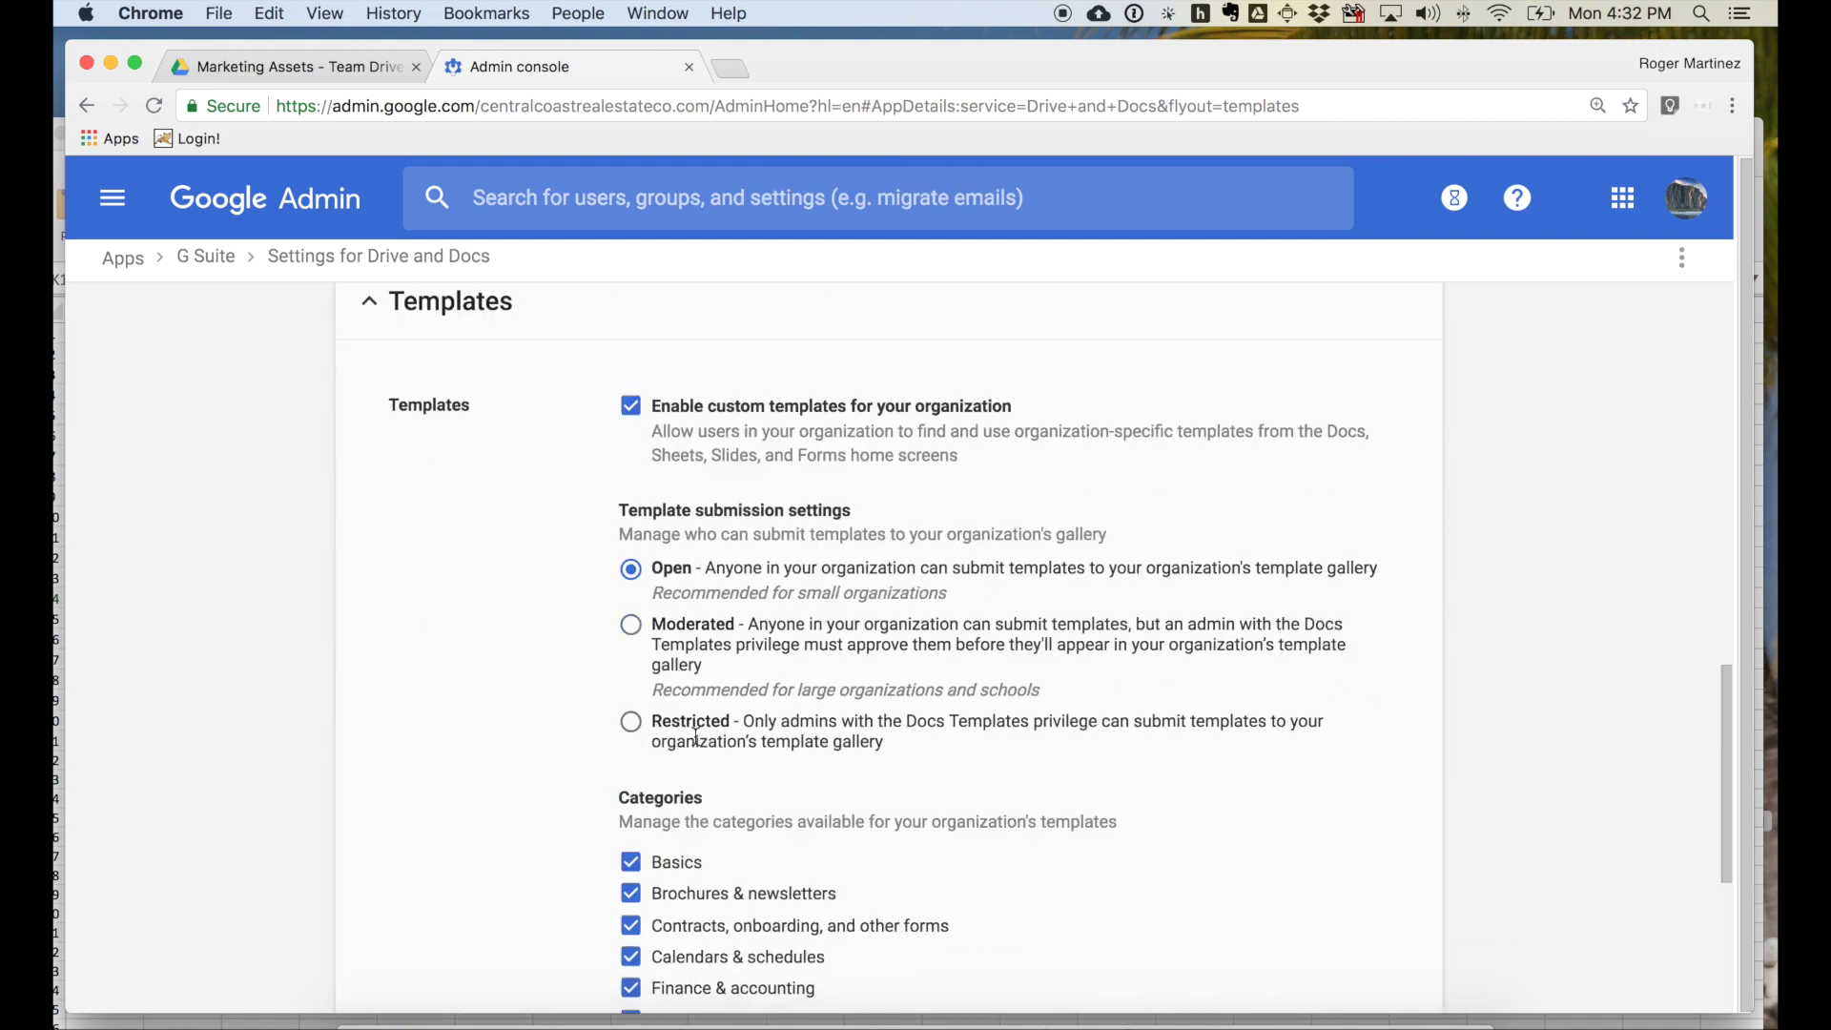
scroll(565, 379, "down", 5)
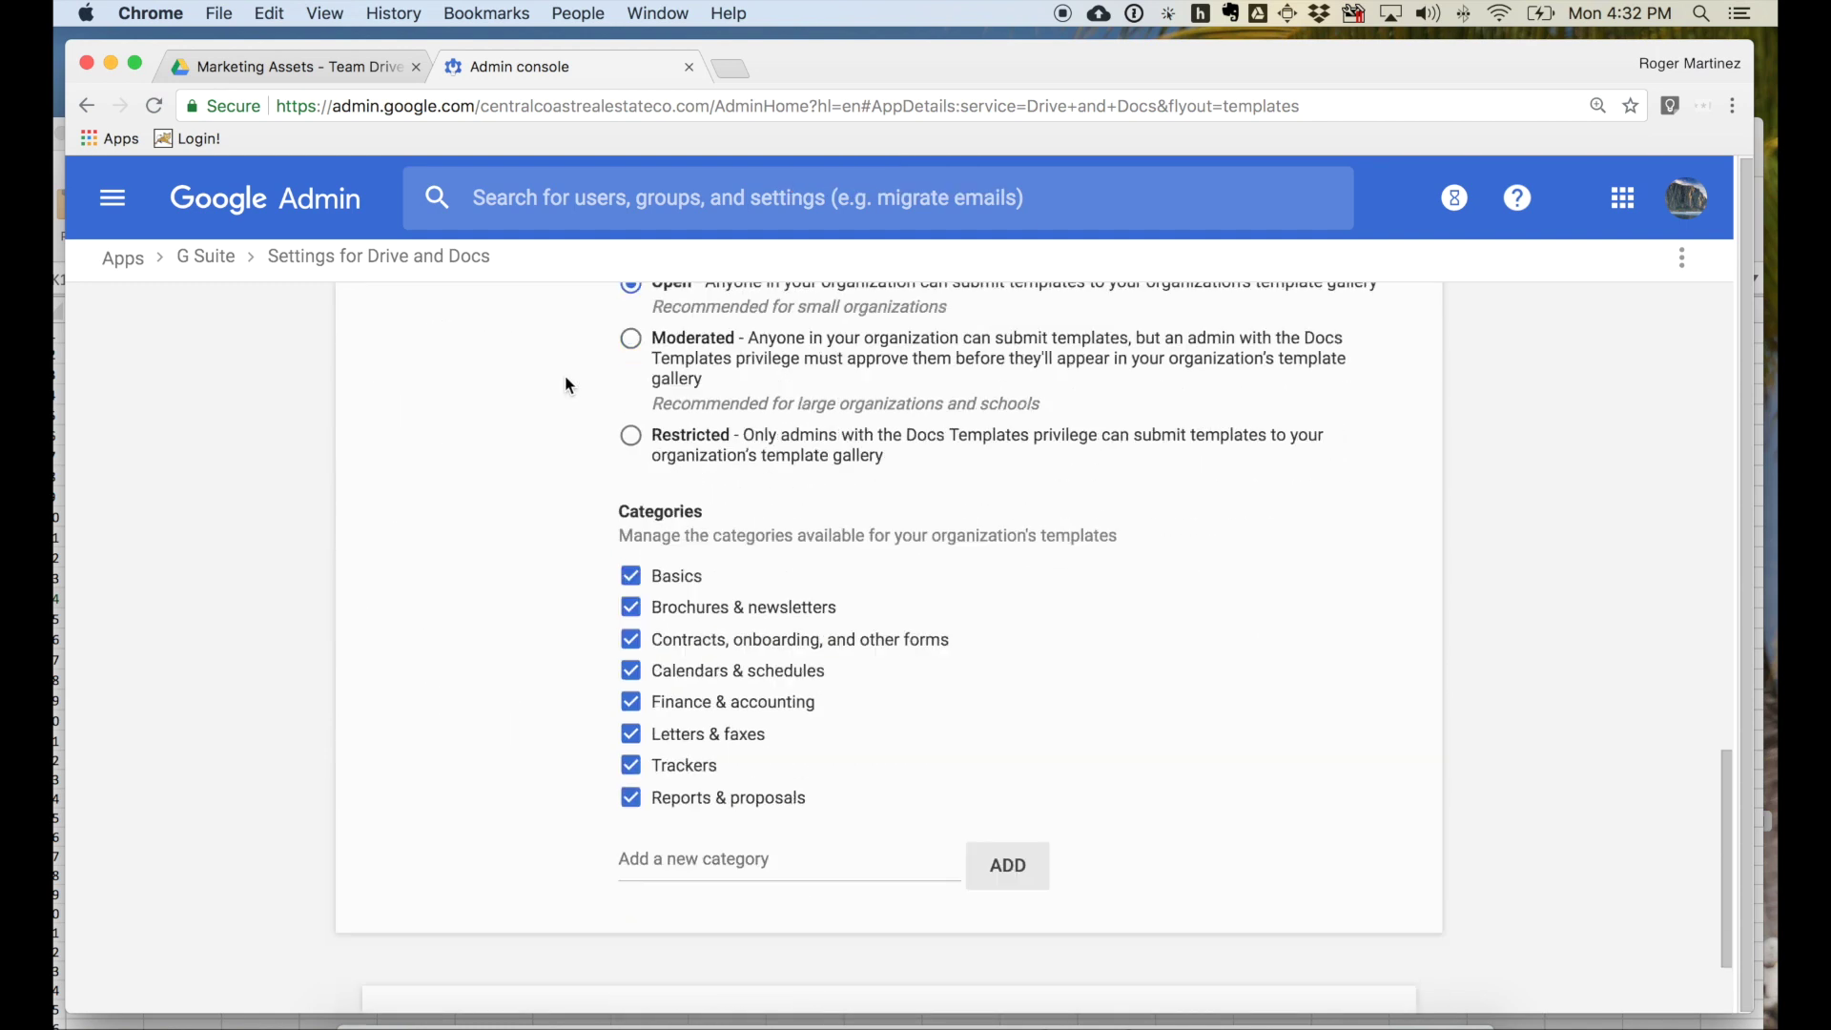
Open Activity dashboard settings and sign in again with the account password
left_click(591, 868)
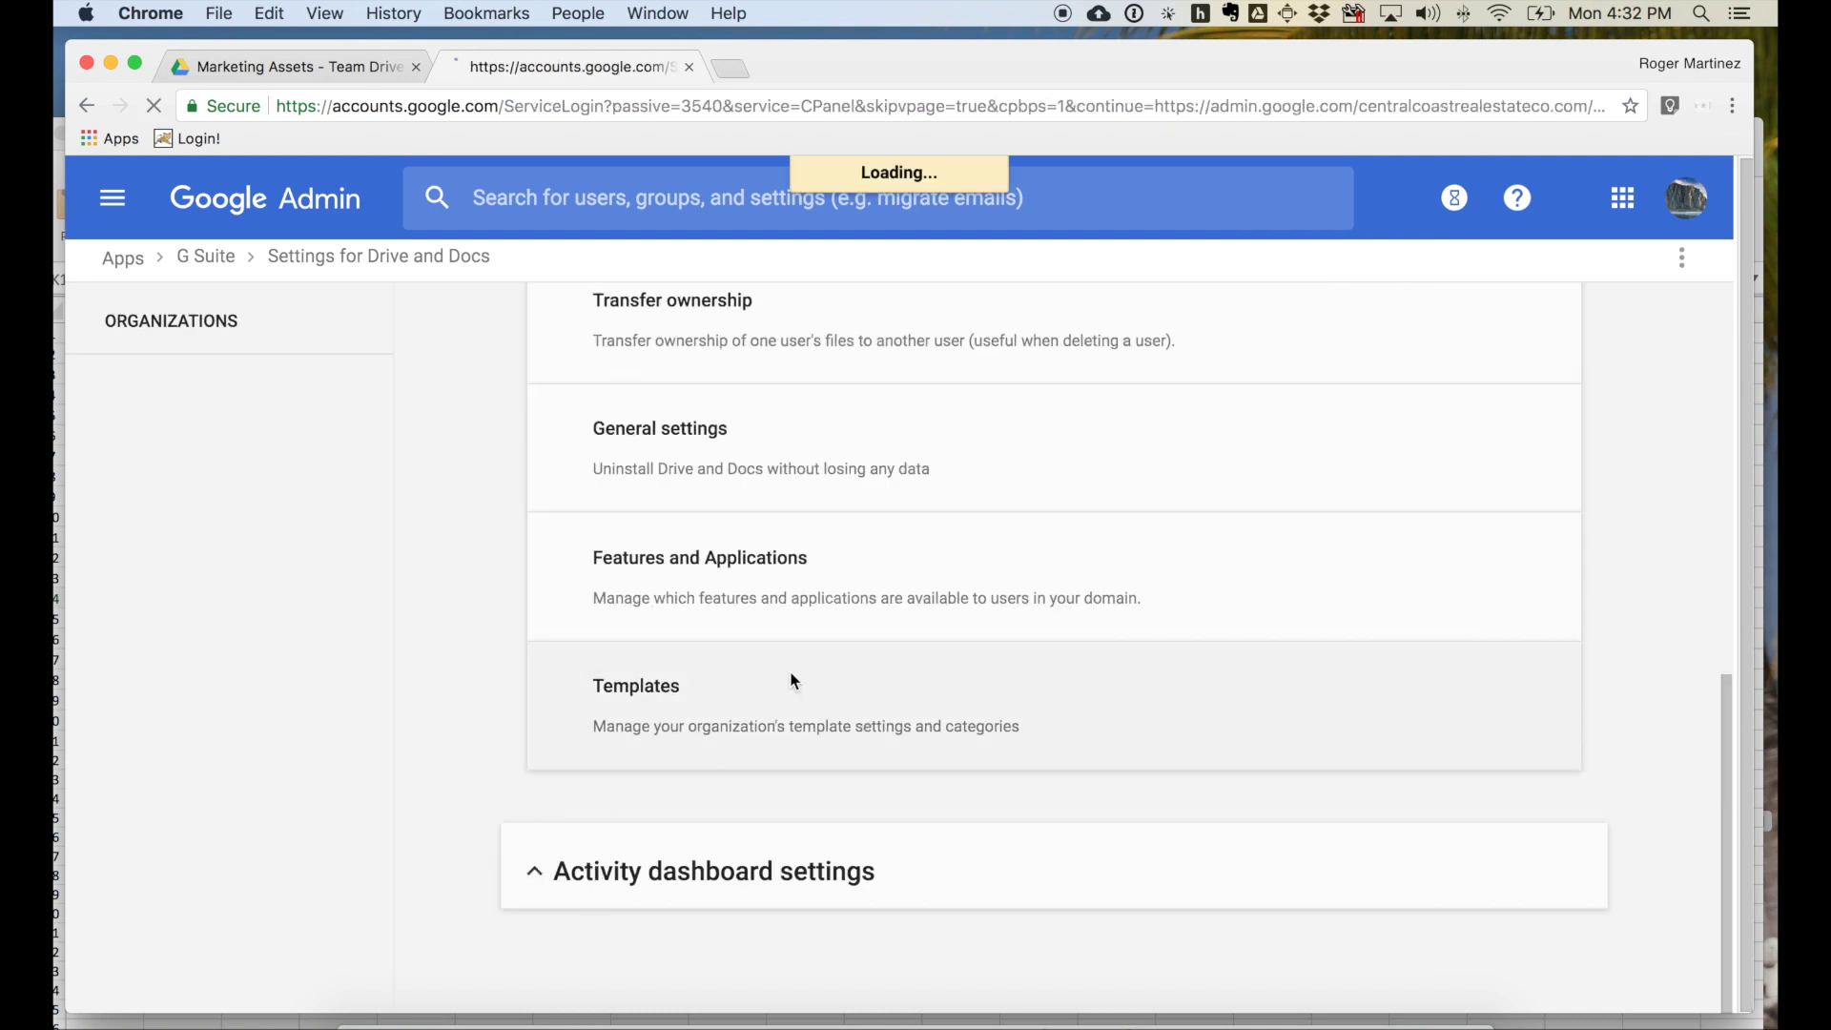
type("•••••••••••••••")
key("Return")
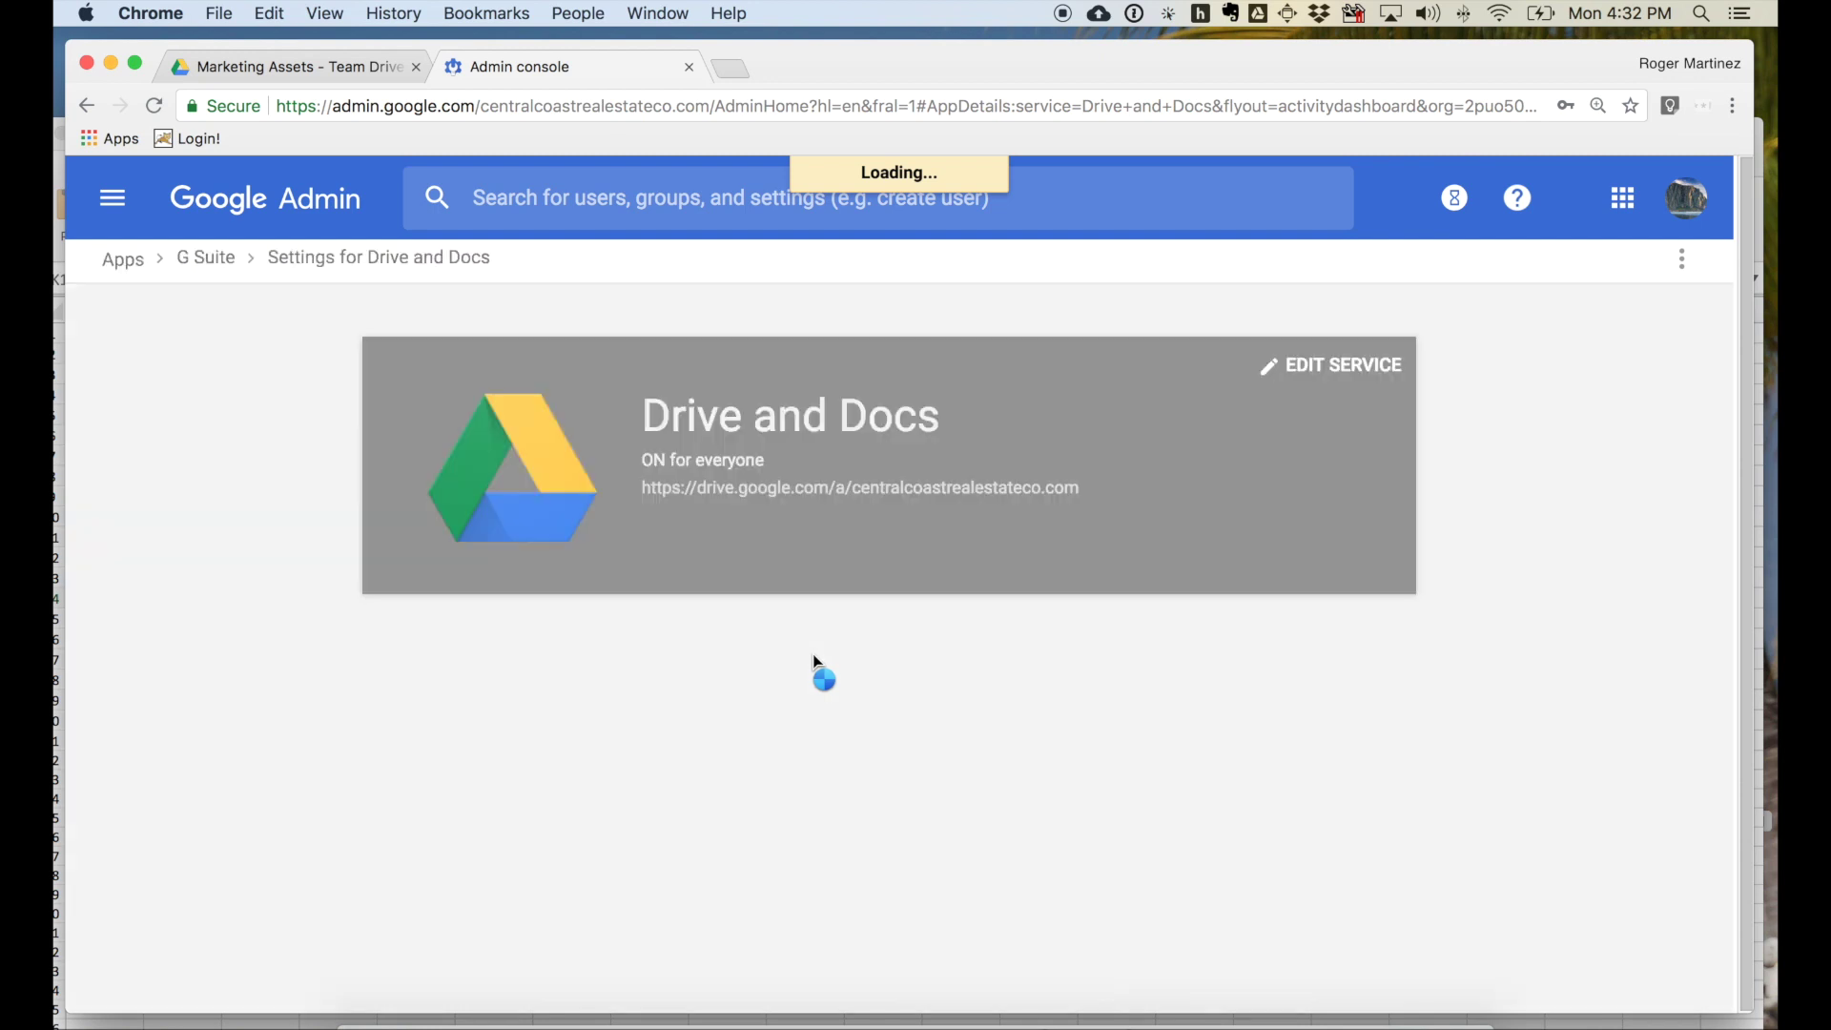
Open the Drive audit log in the Admin console's reports
left_click(118, 221)
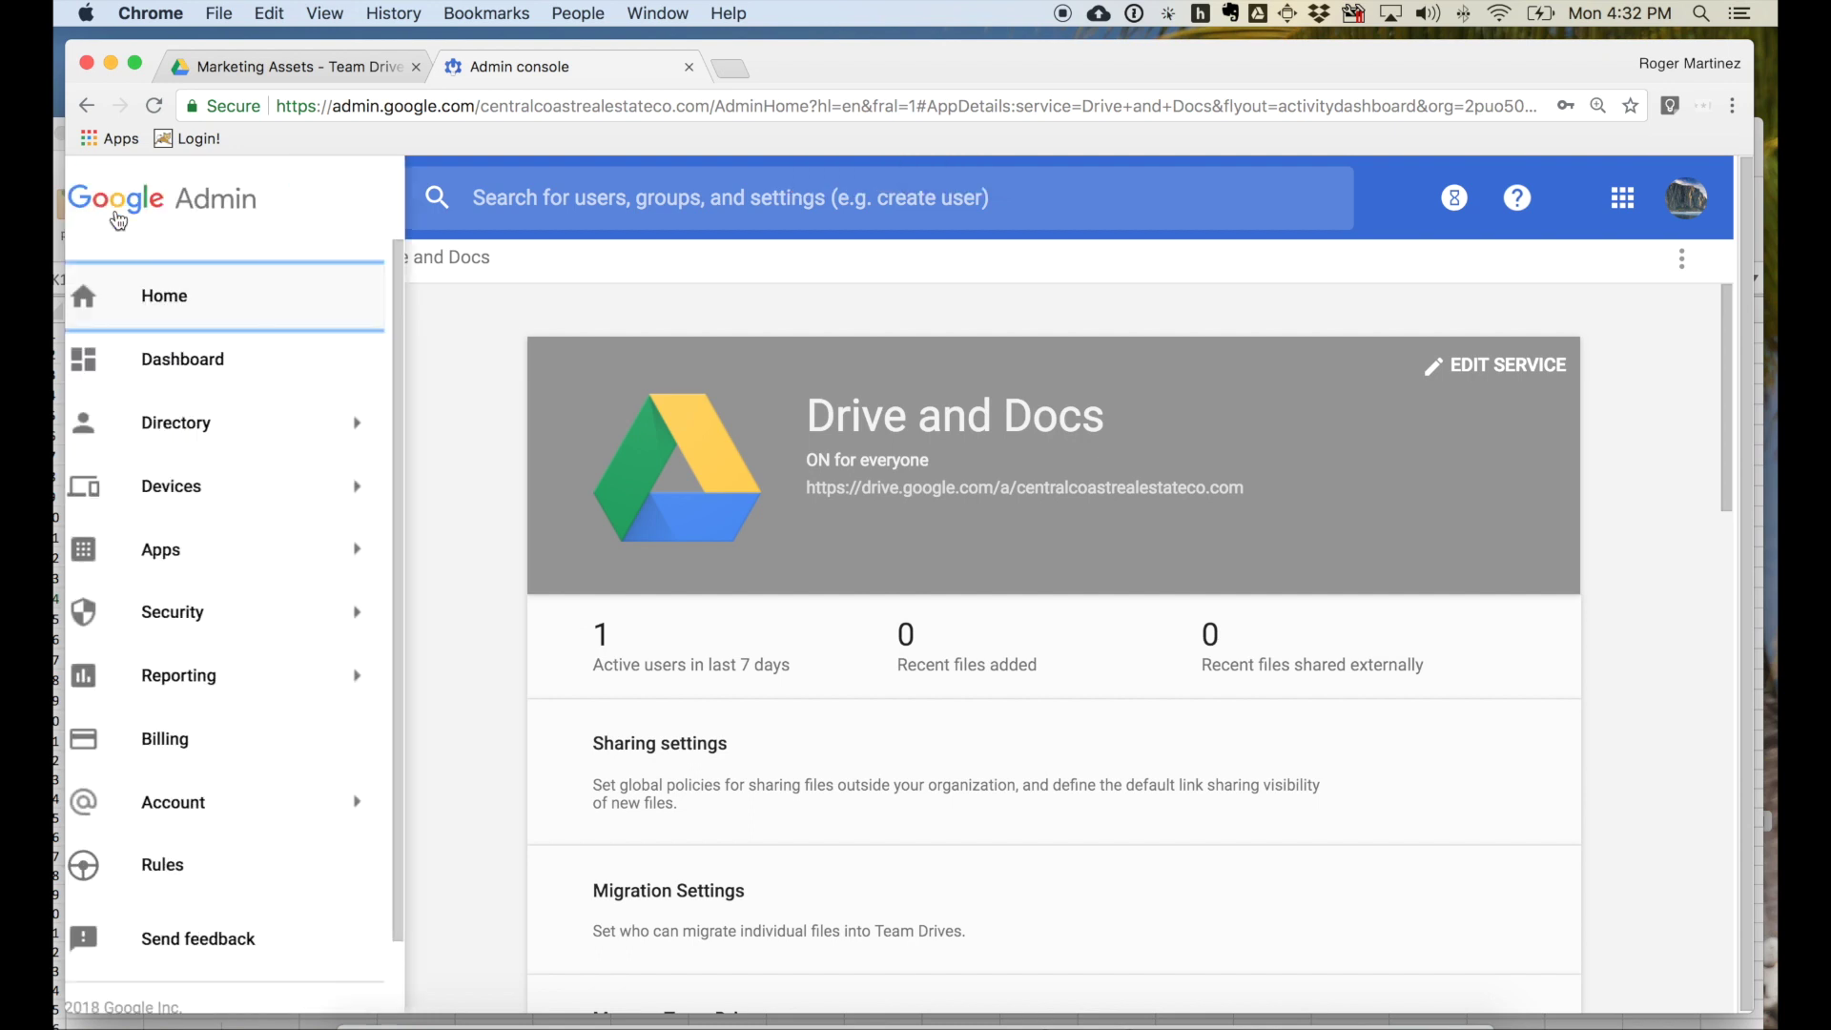
mouse_move(243, 515)
mouse_move(245, 661)
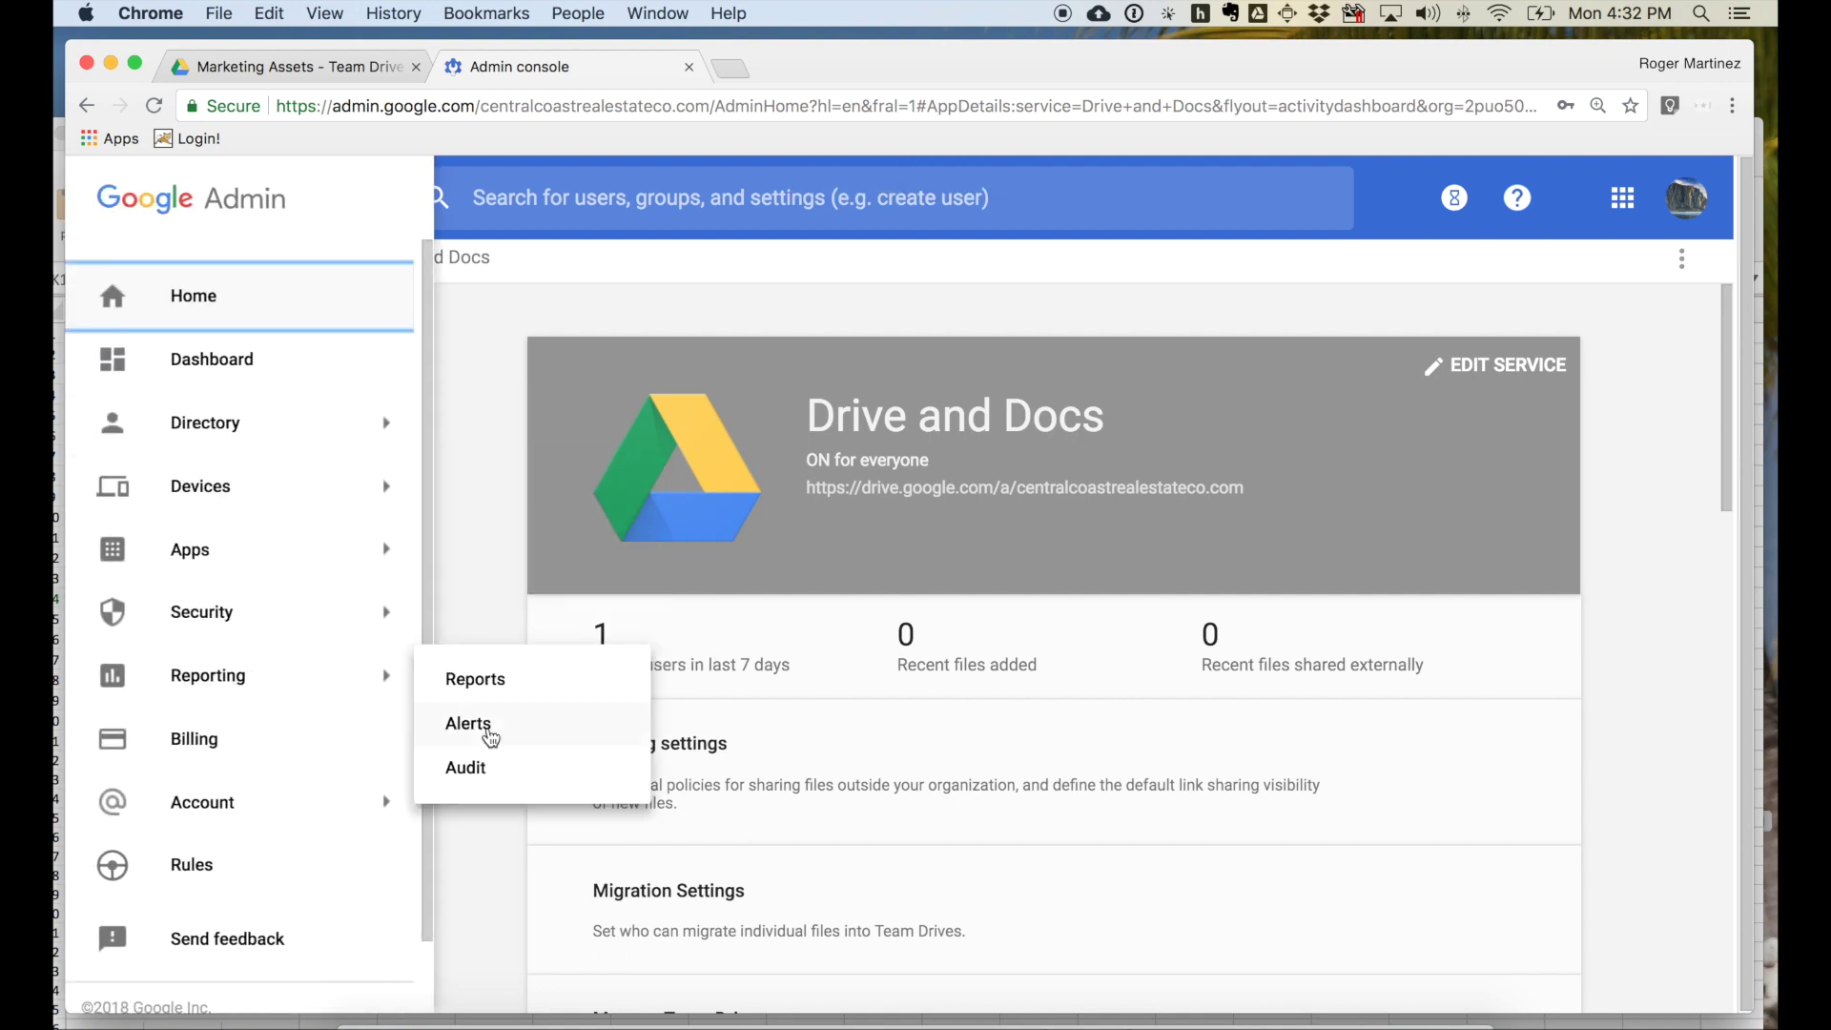
left_click(504, 691)
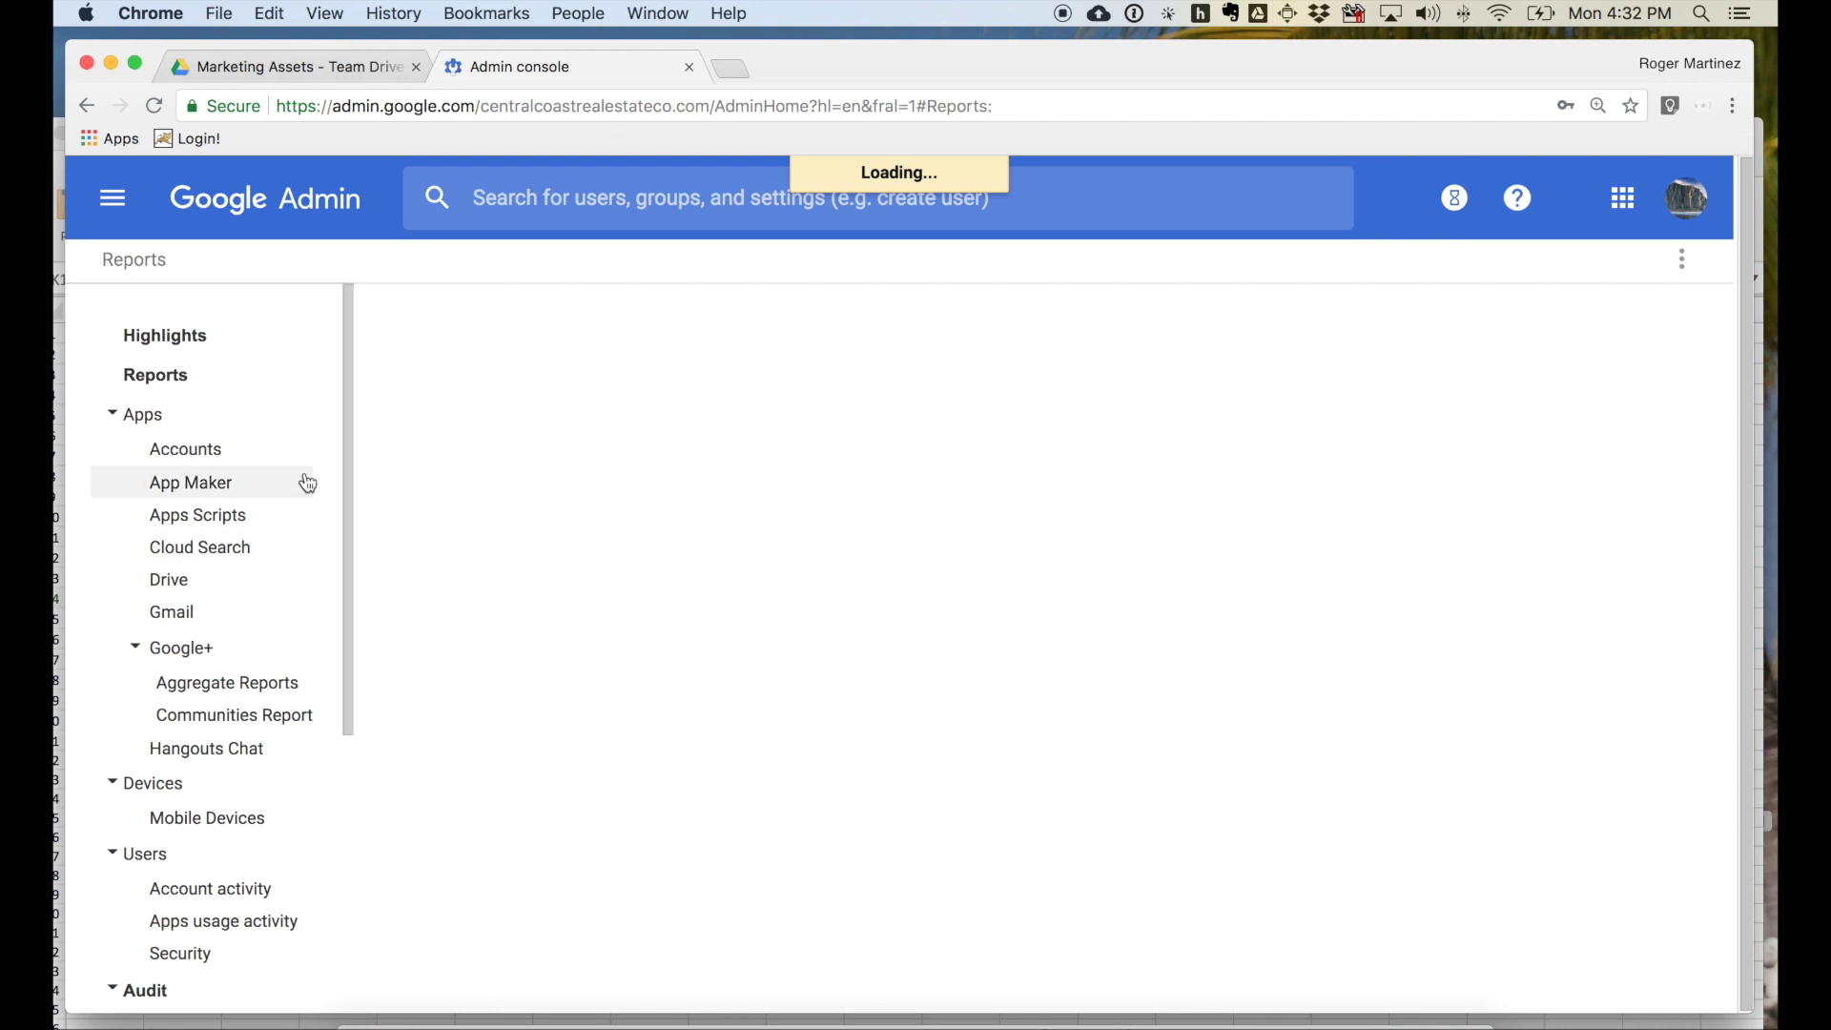
left_click_drag(341, 503, 319, 760)
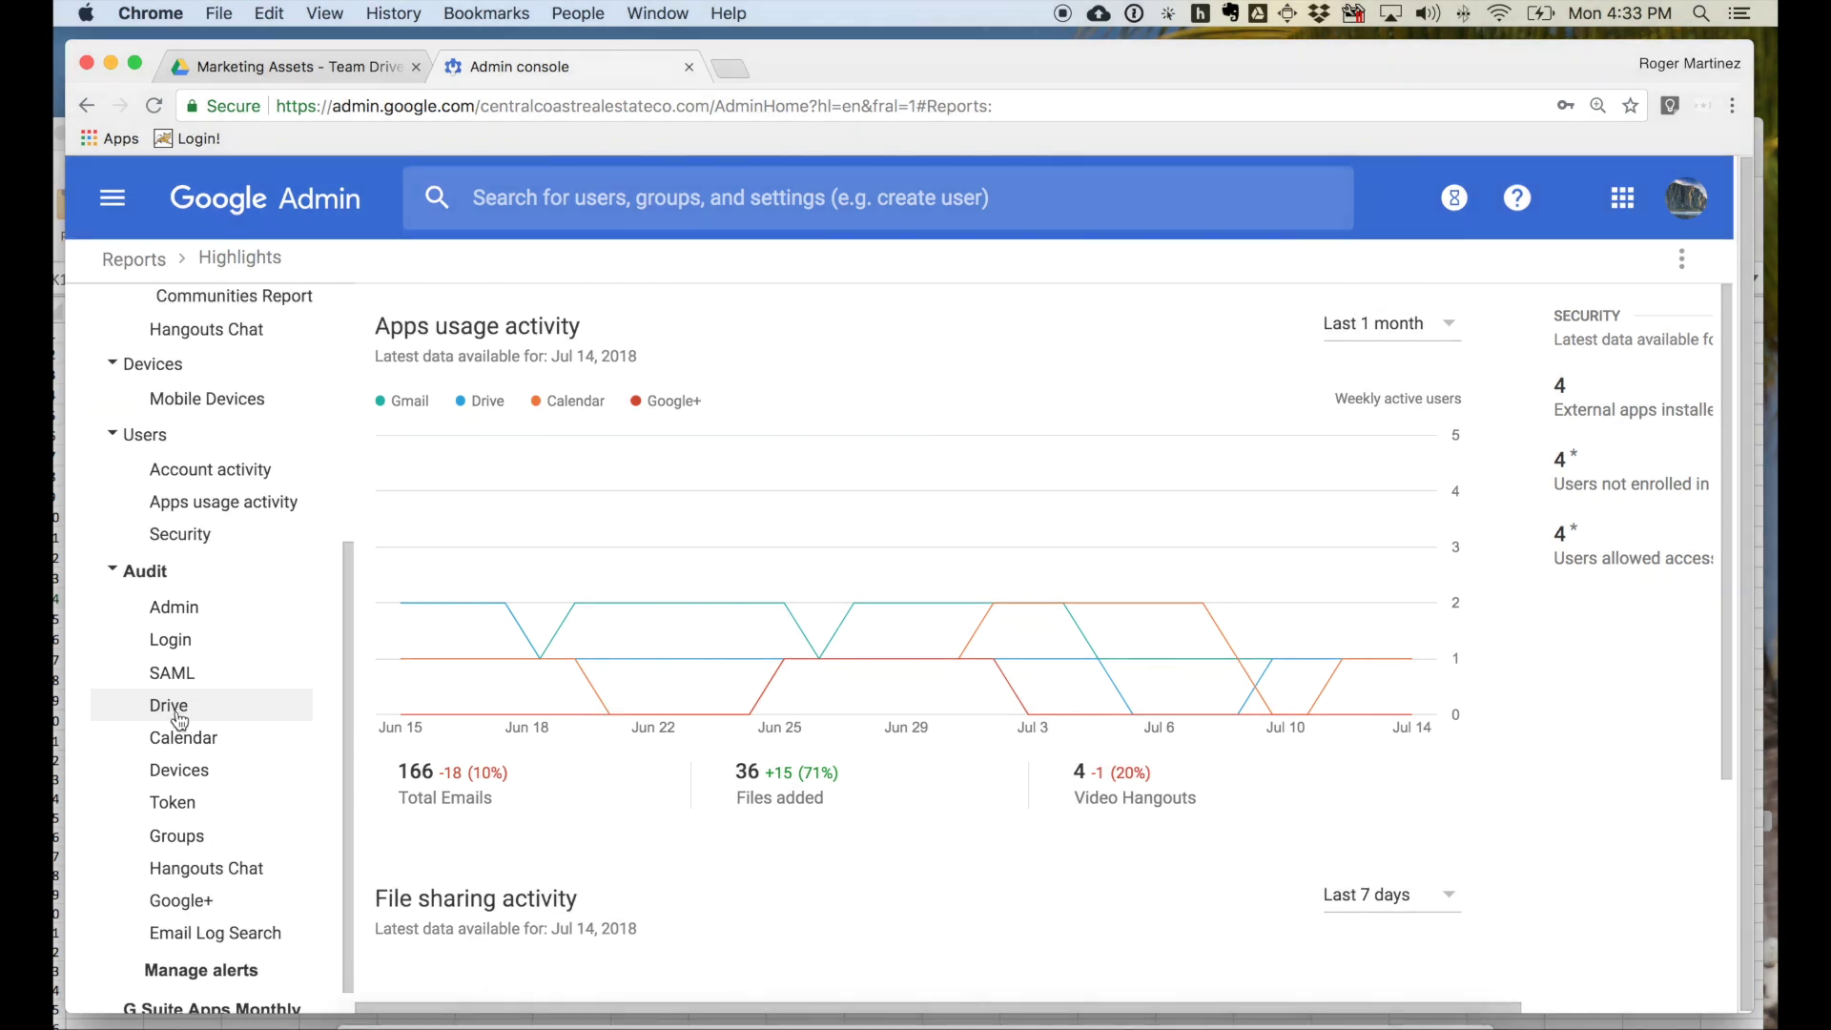
left_click(173, 715)
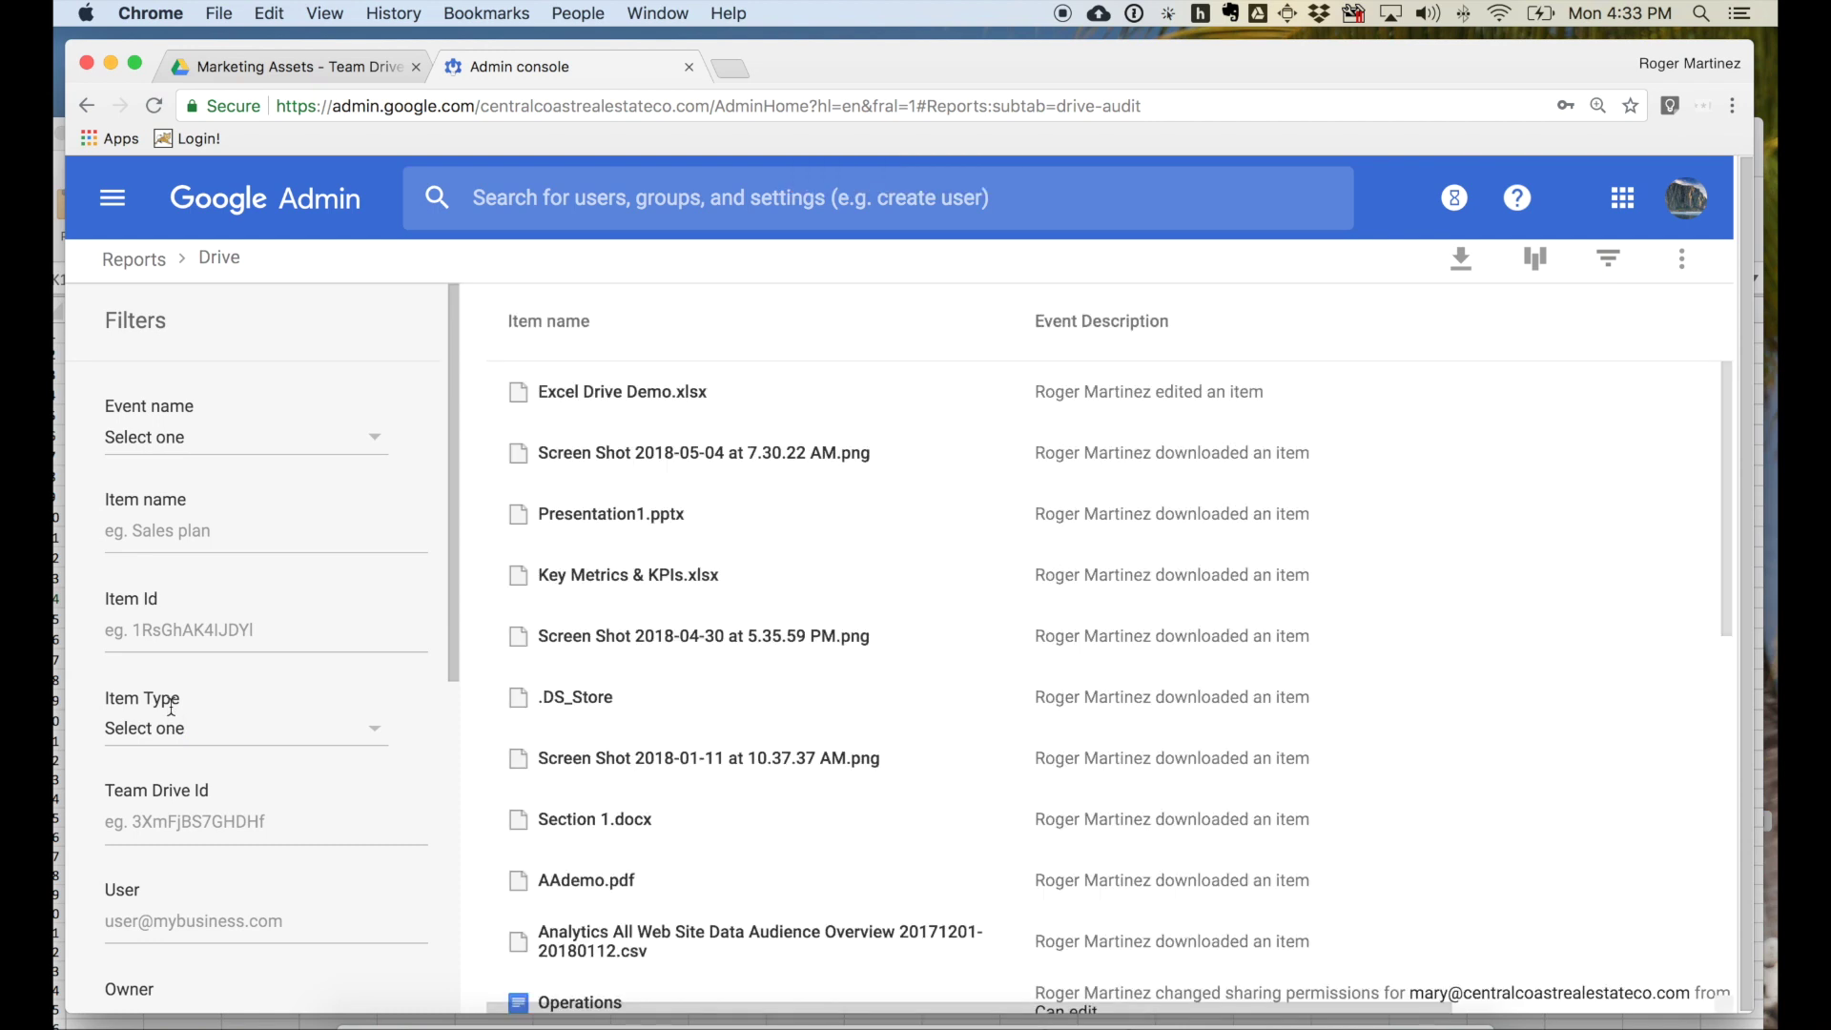
Examine the Drive audit log's item events and its filters for item, user, owner, visibility and date range, including the alert option
scroll(801, 557, "down", 2)
scroll(805, 567, "up", 2)
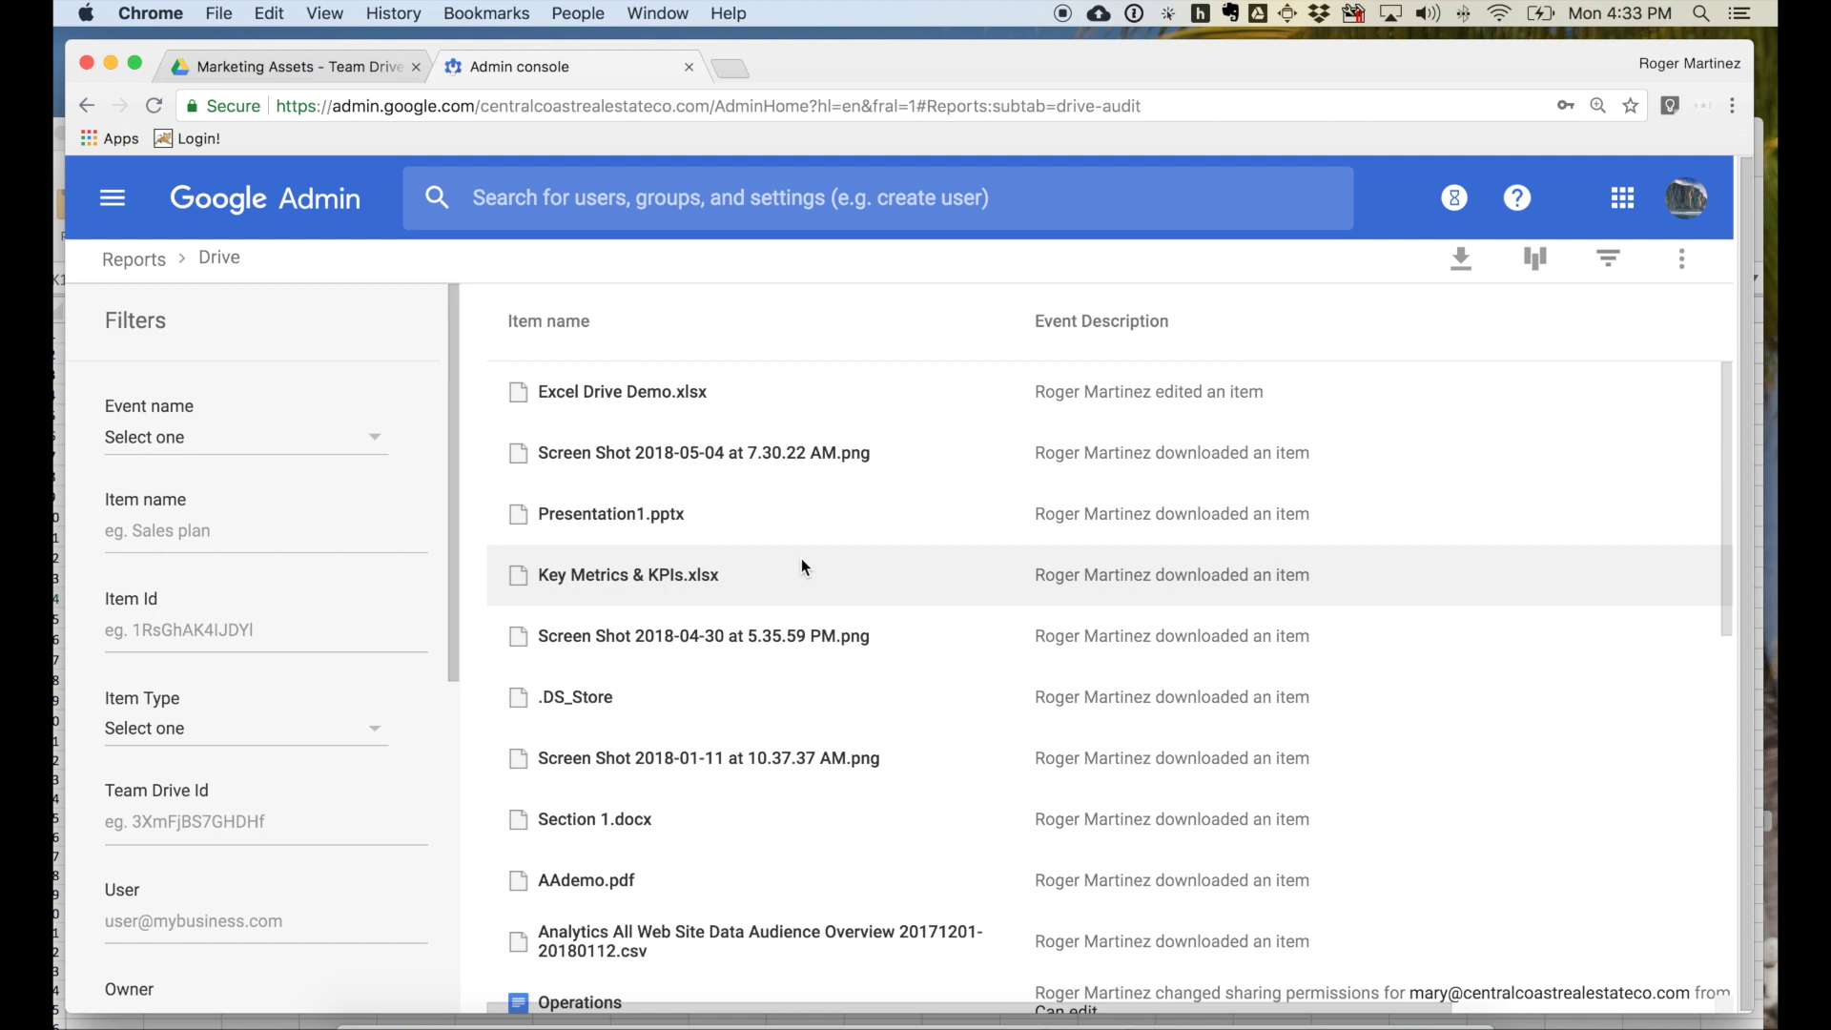
scroll(1121, 780, "down", 1)
scroll(1122, 779, "down", 5)
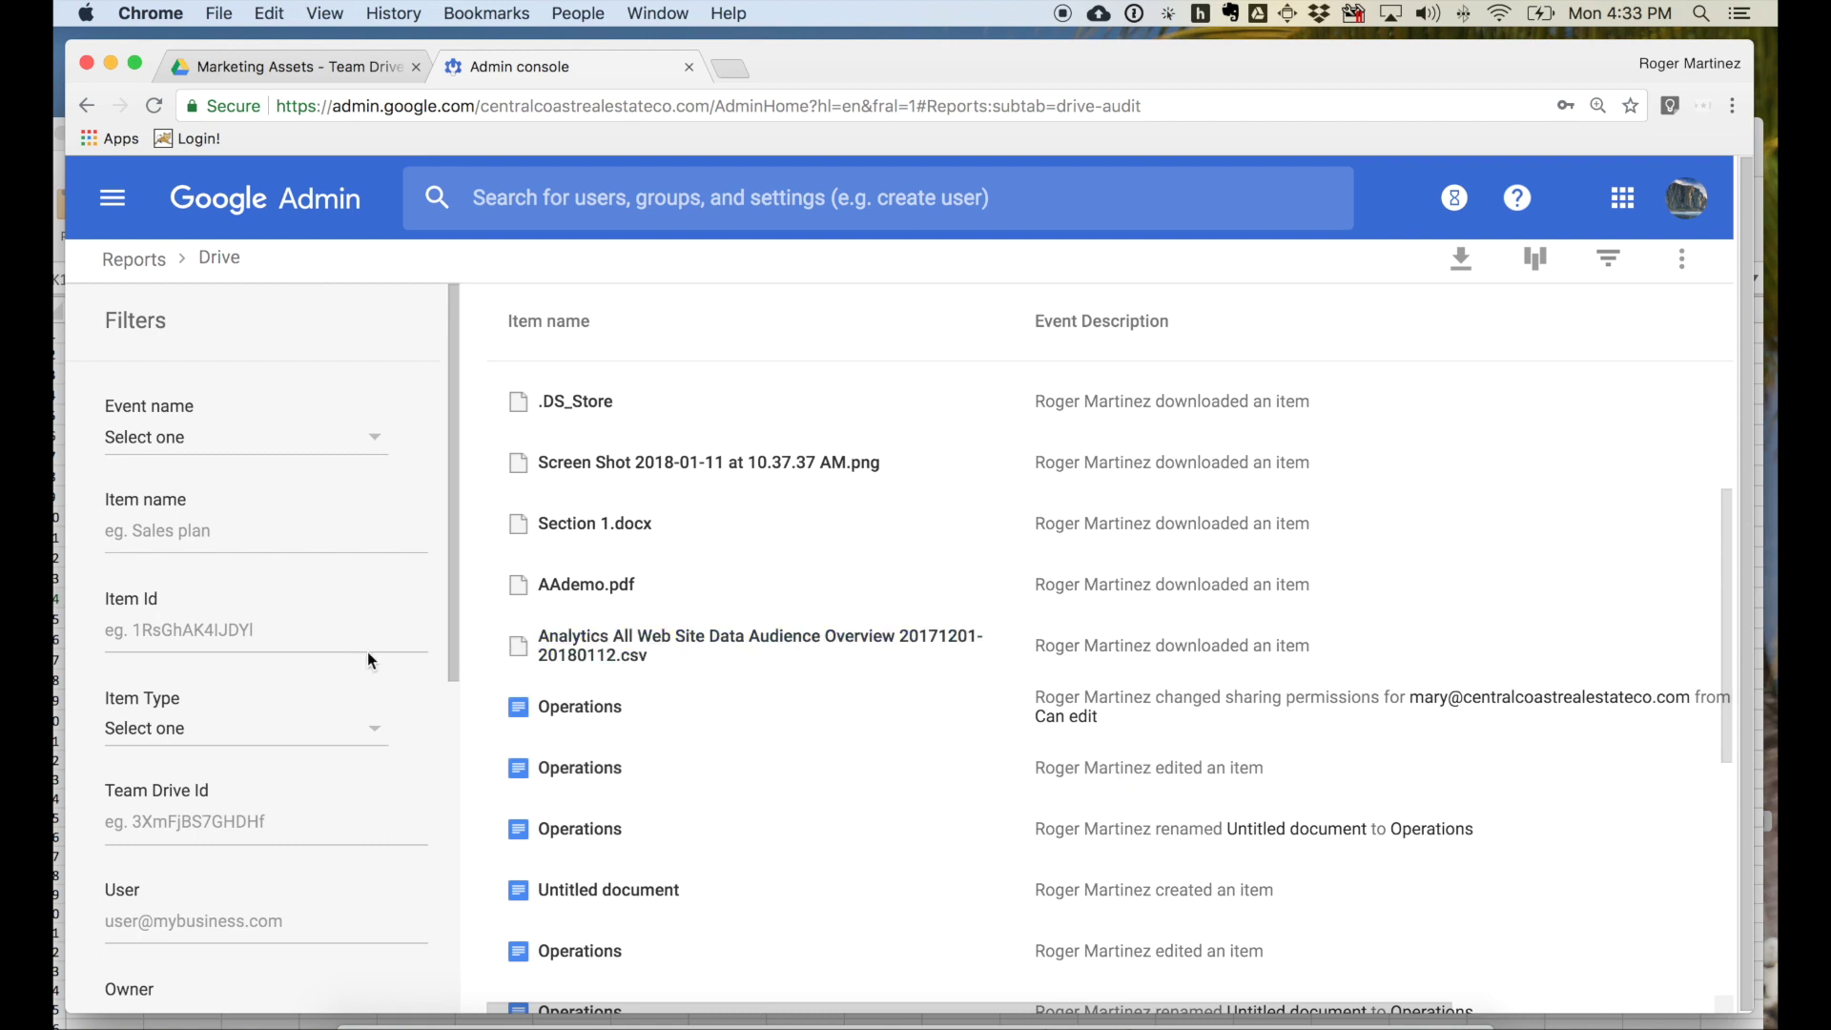
scroll(253, 649, "down", 6)
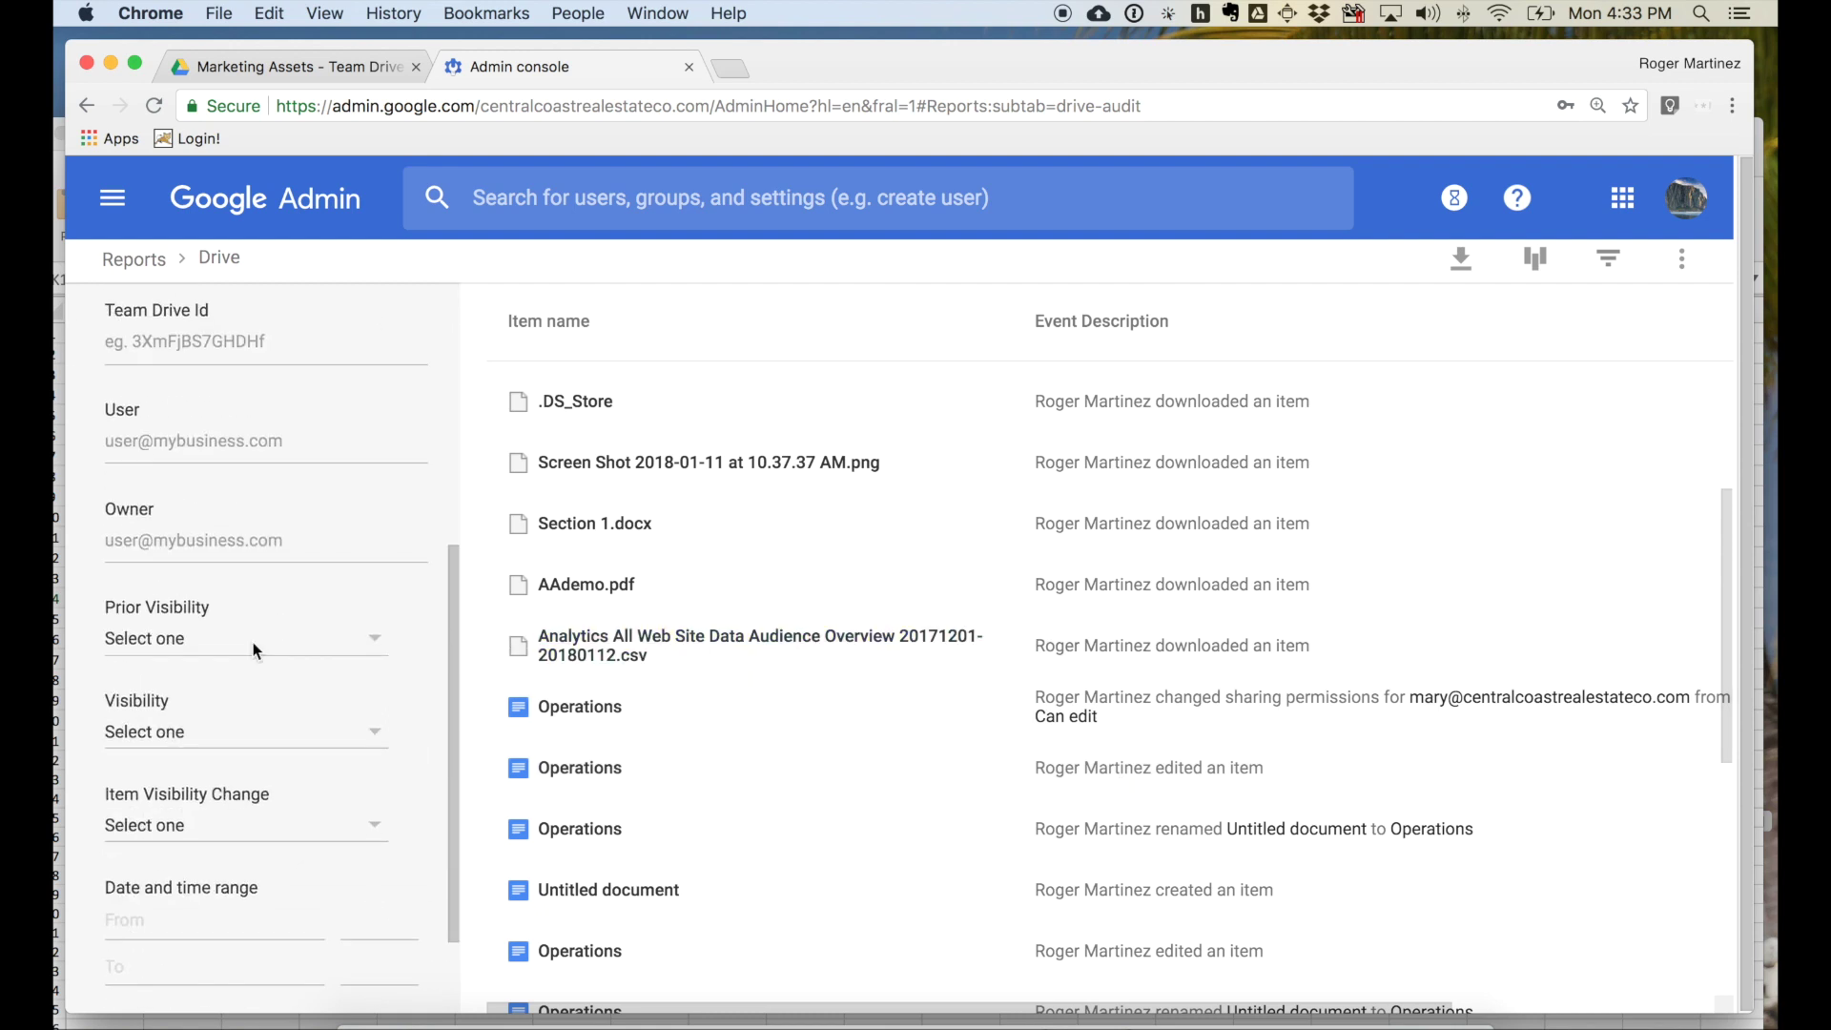
scroll(254, 642, "down", 2)
scroll(176, 874, "up", 8)
scroll(183, 827, "down", 1)
scroll(183, 826, "up", 1)
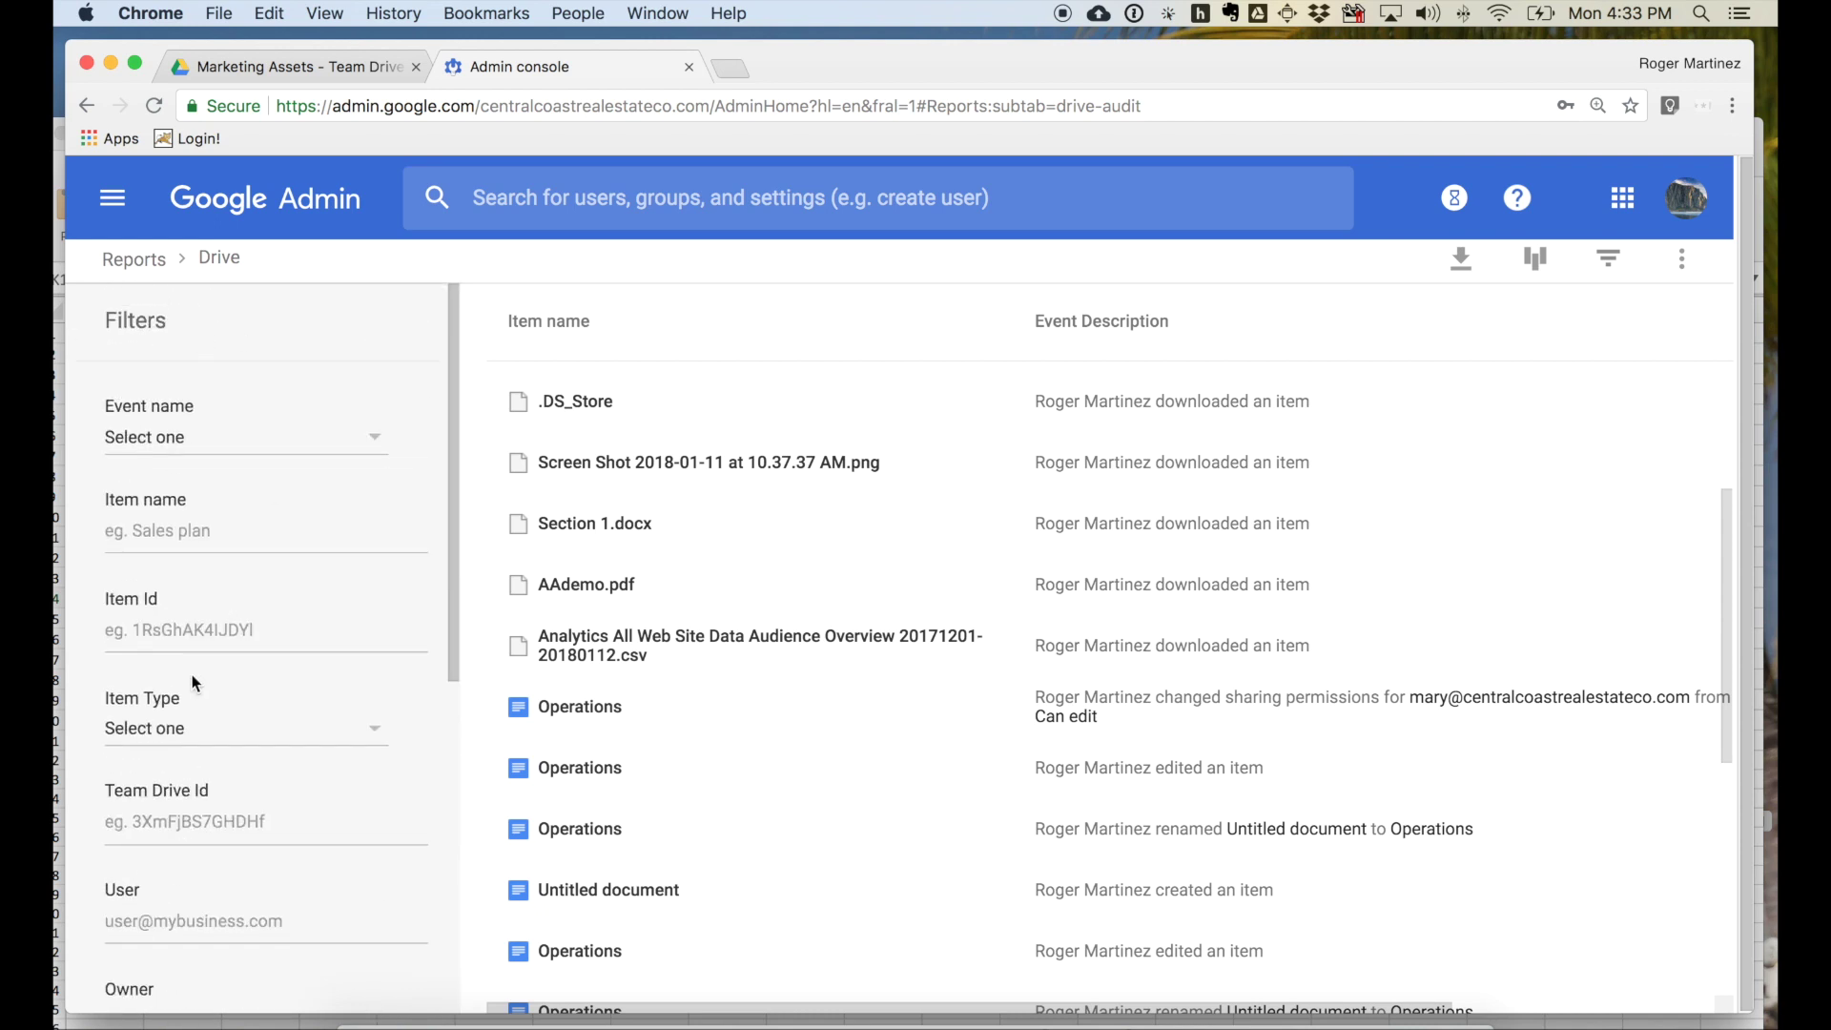
scroll(193, 675, "down", 8)
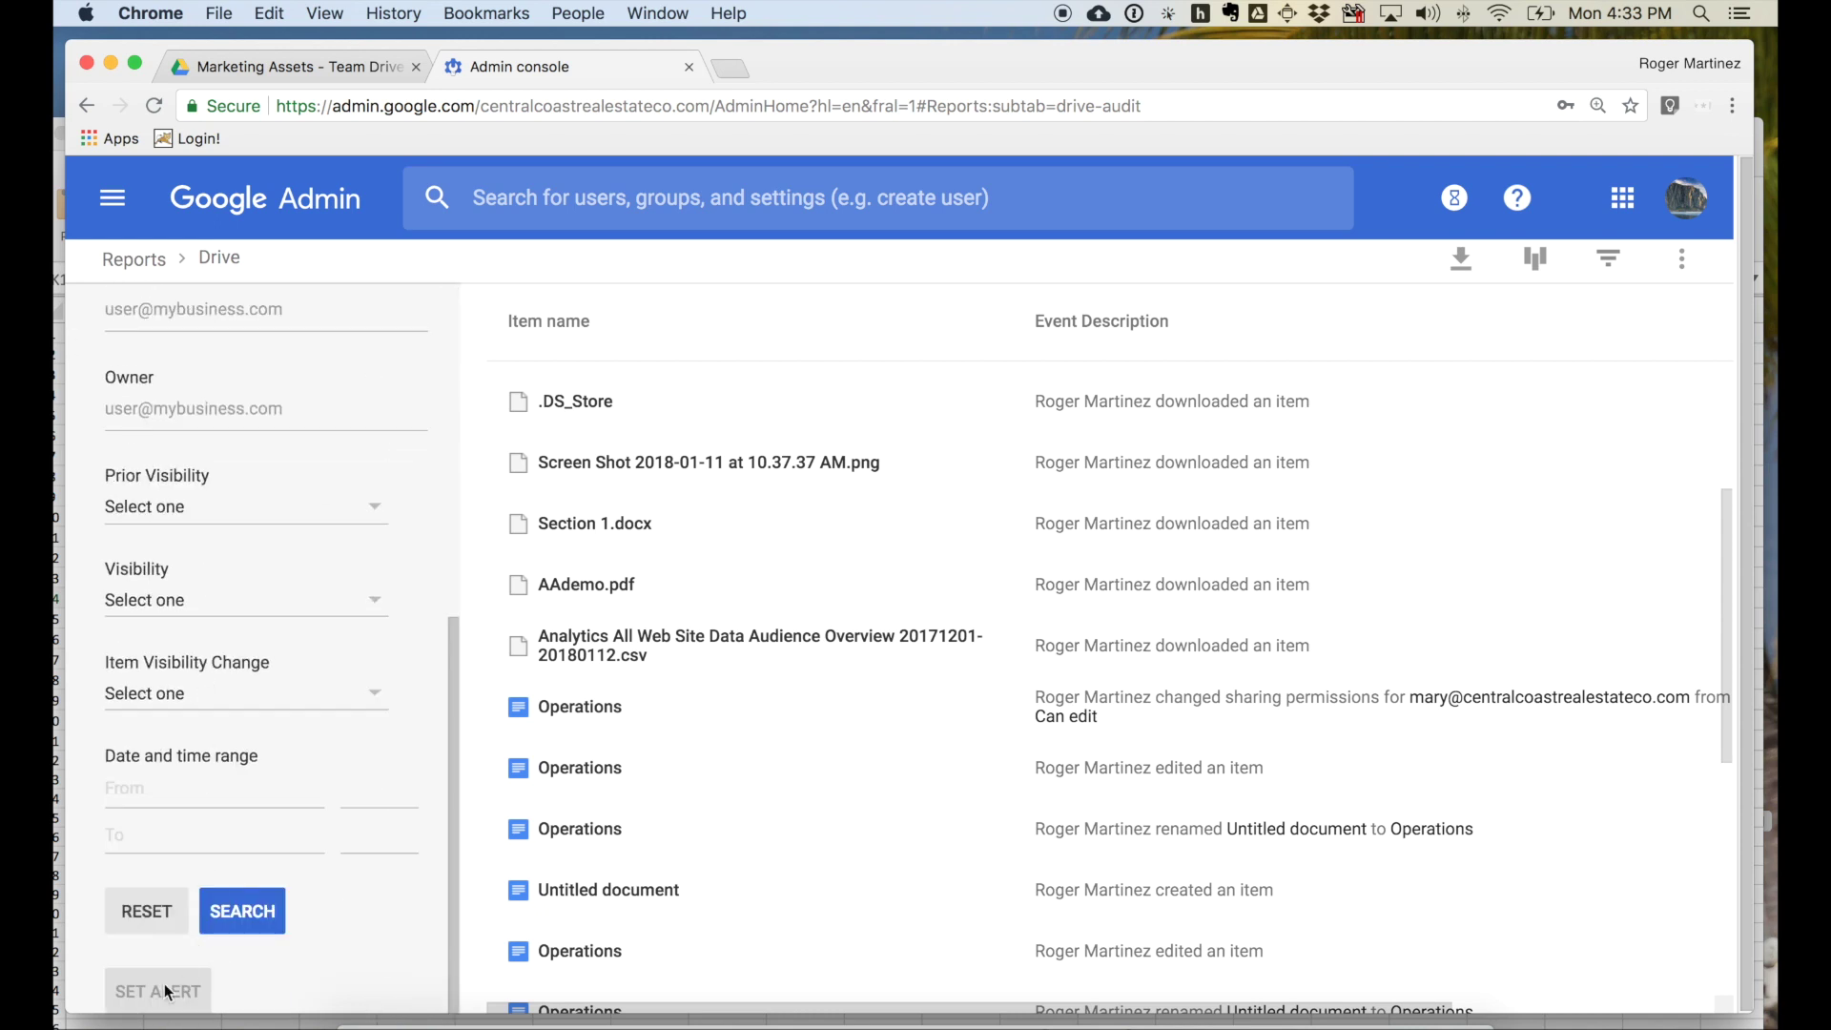
scroll(164, 982, "up", 5)
scroll(317, 917, "down", 5)
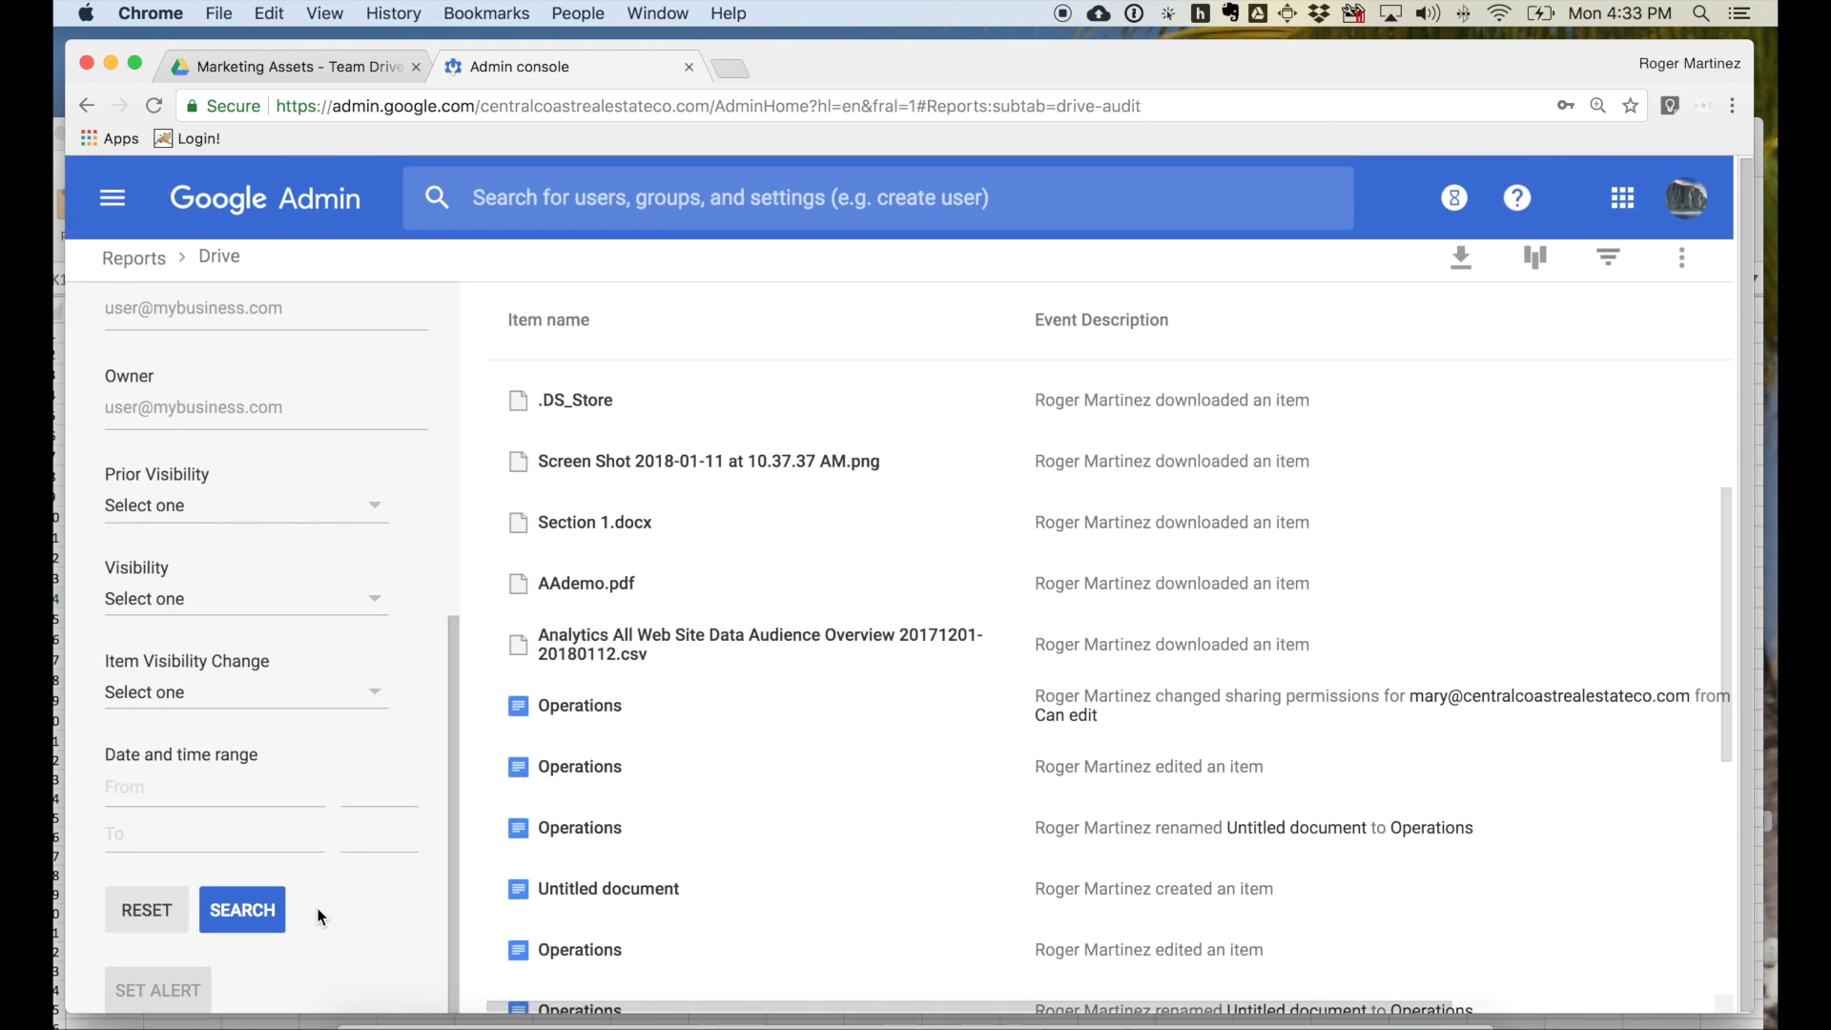
Return to the Admin console home page
left_click(140, 242)
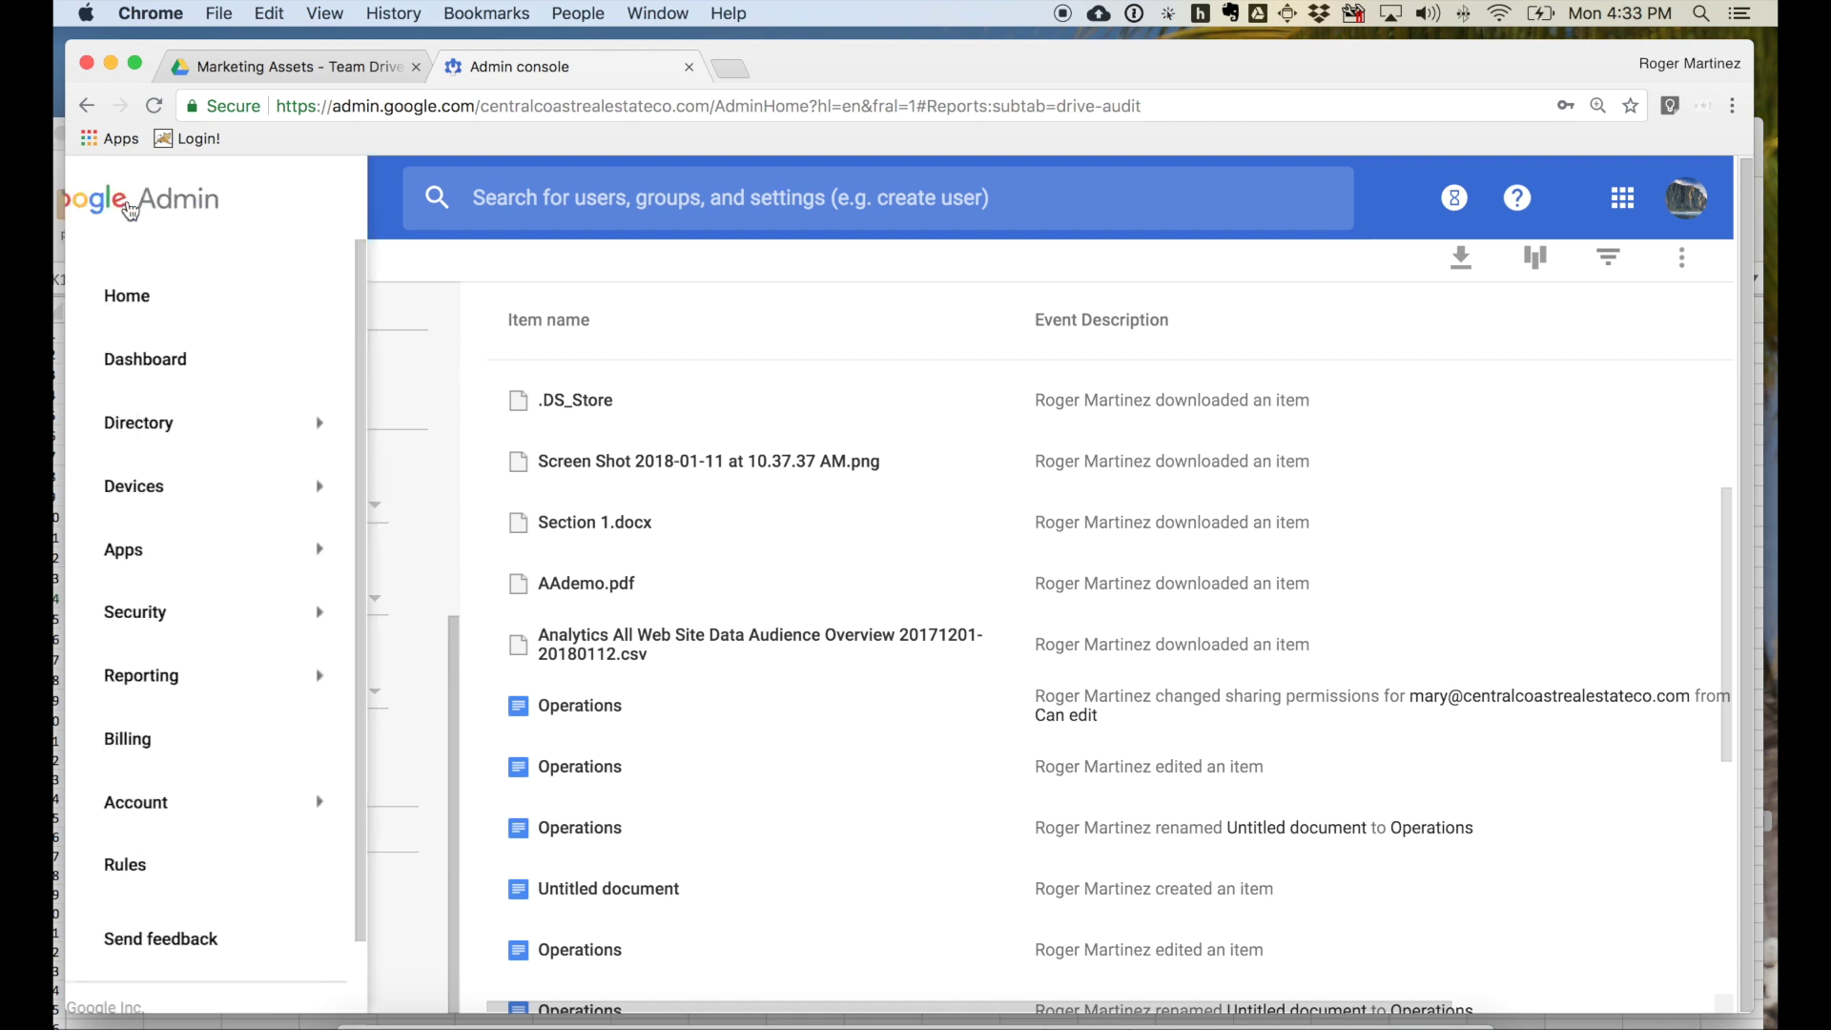
left_click(195, 295)
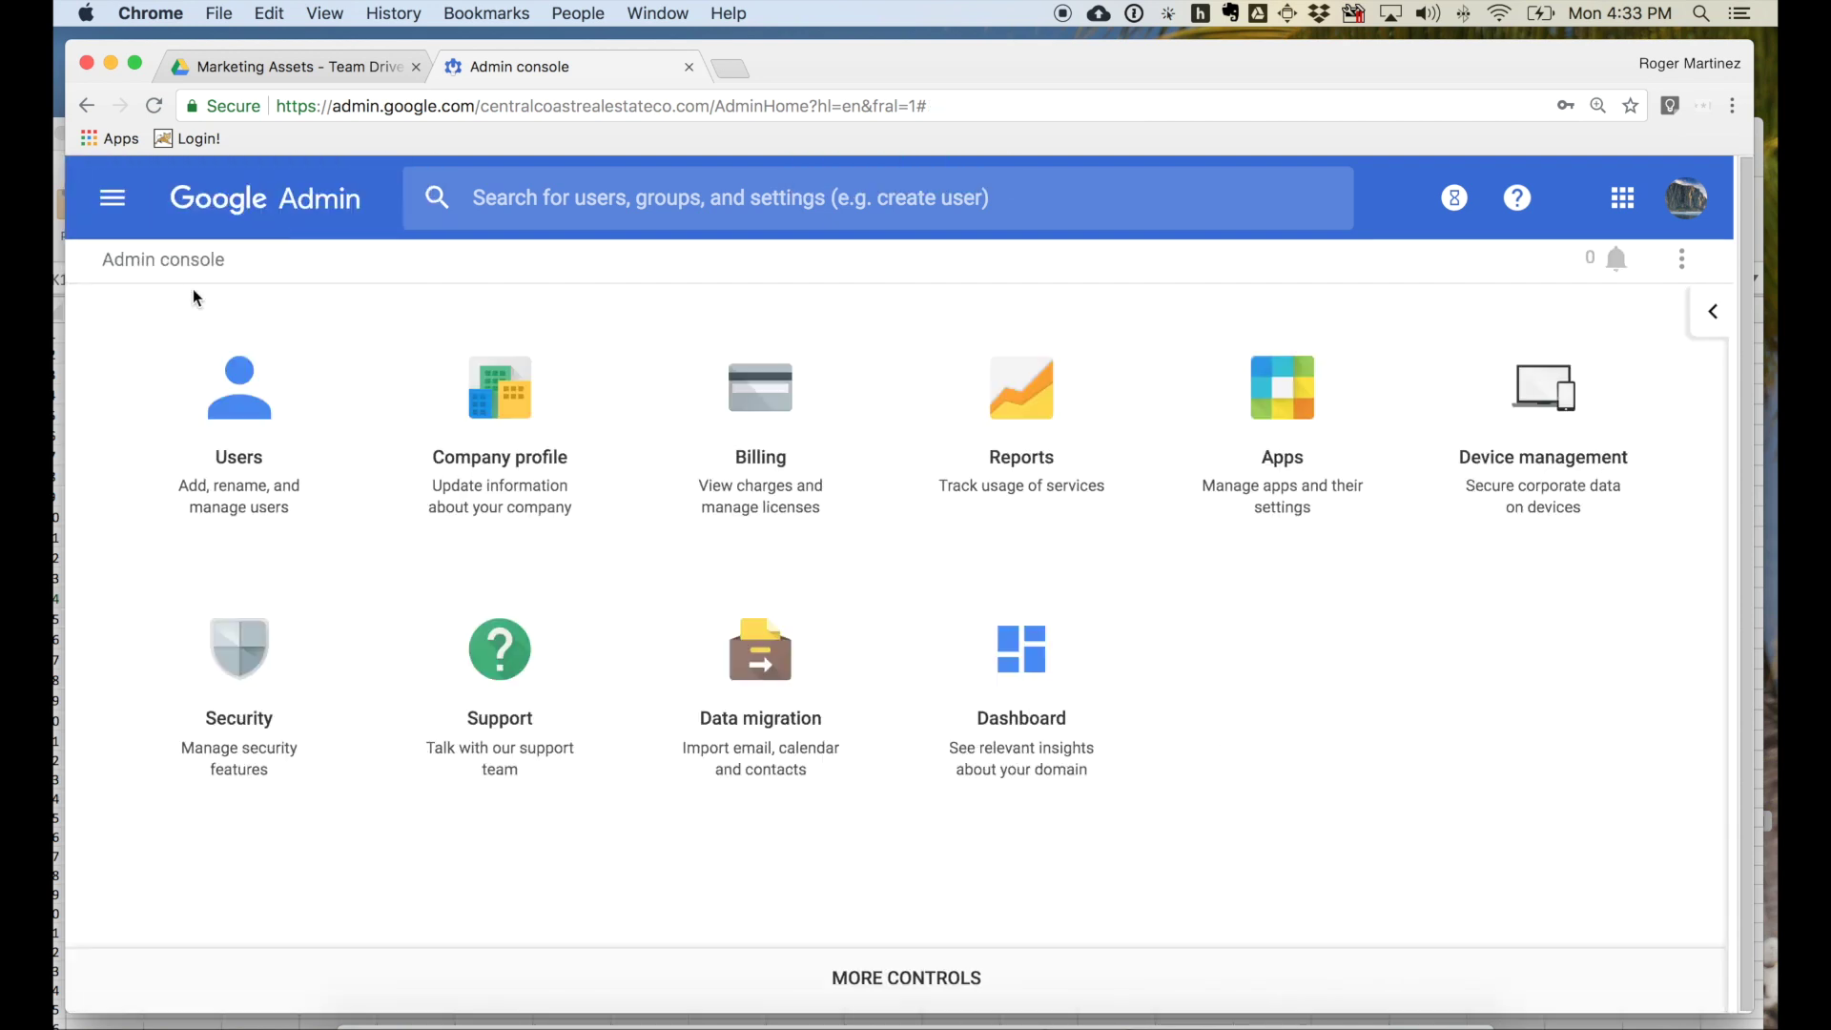